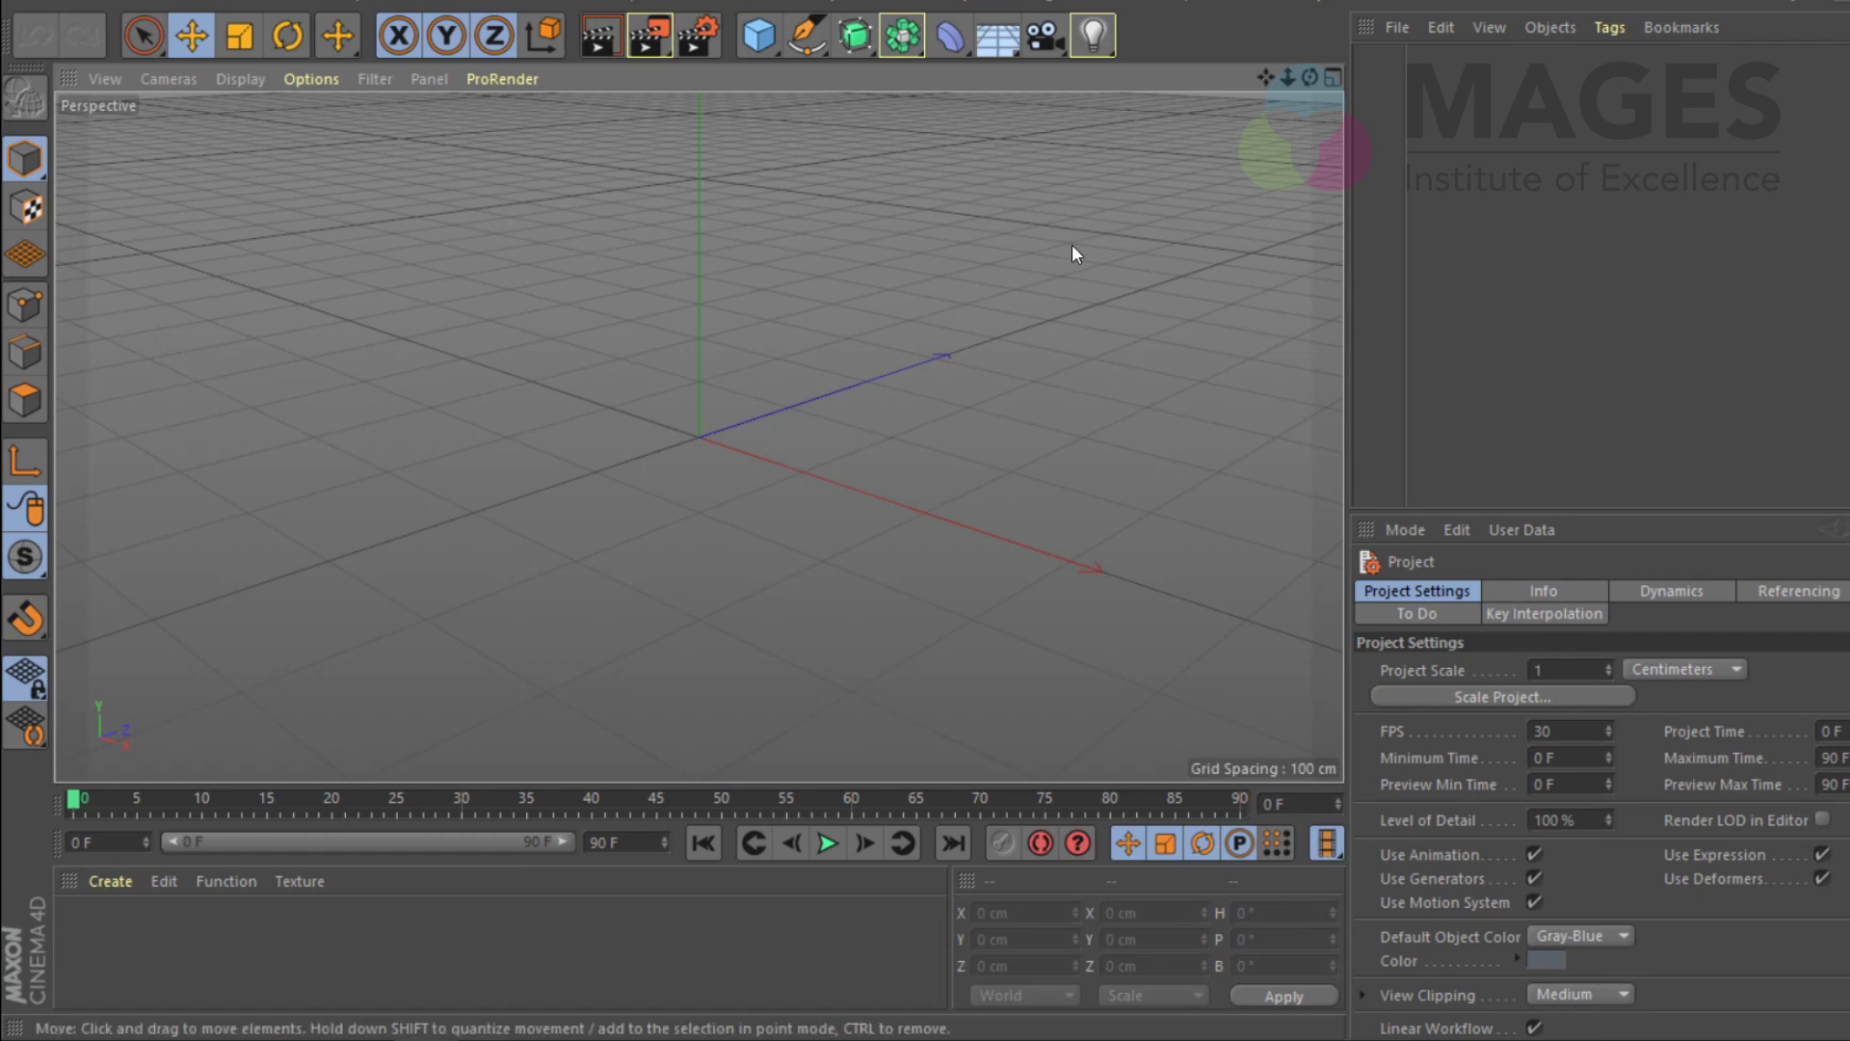
# Step: Add a Platonic object and set its Type to Tetra
pyautogui.click(762, 39)
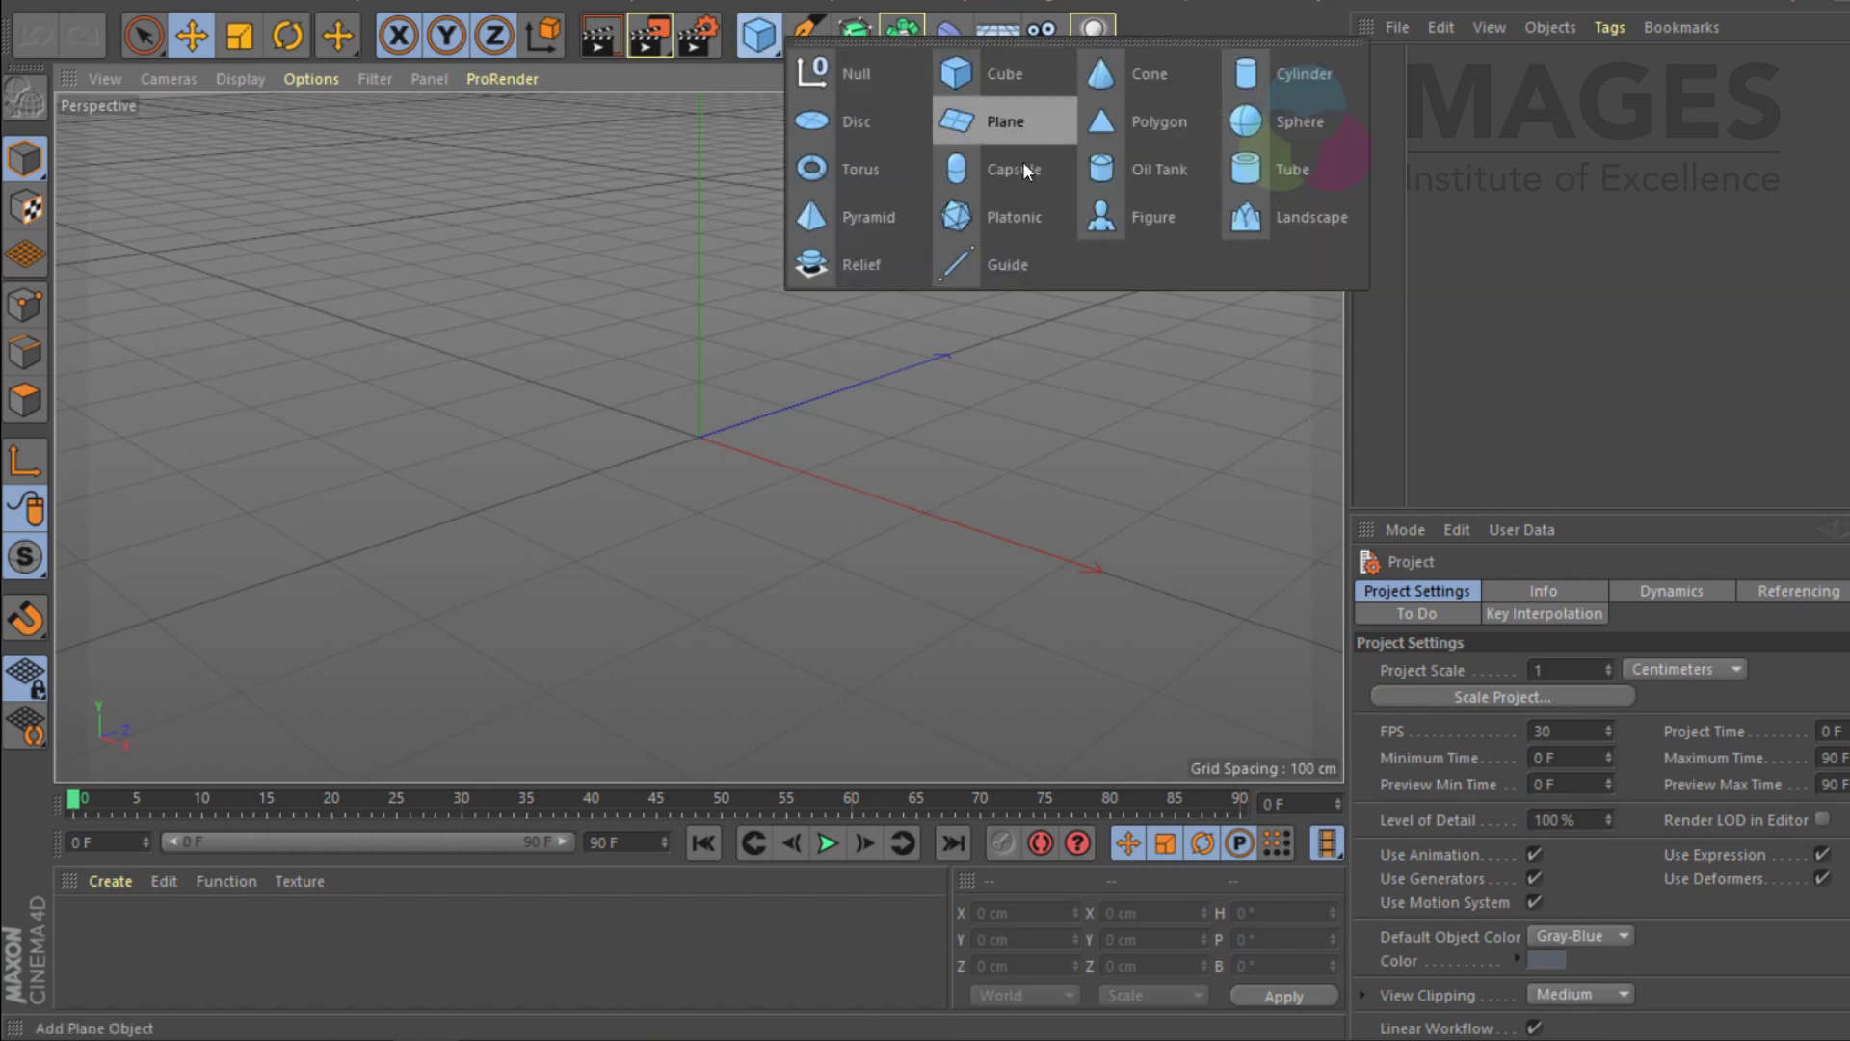
pyautogui.click(1009, 208)
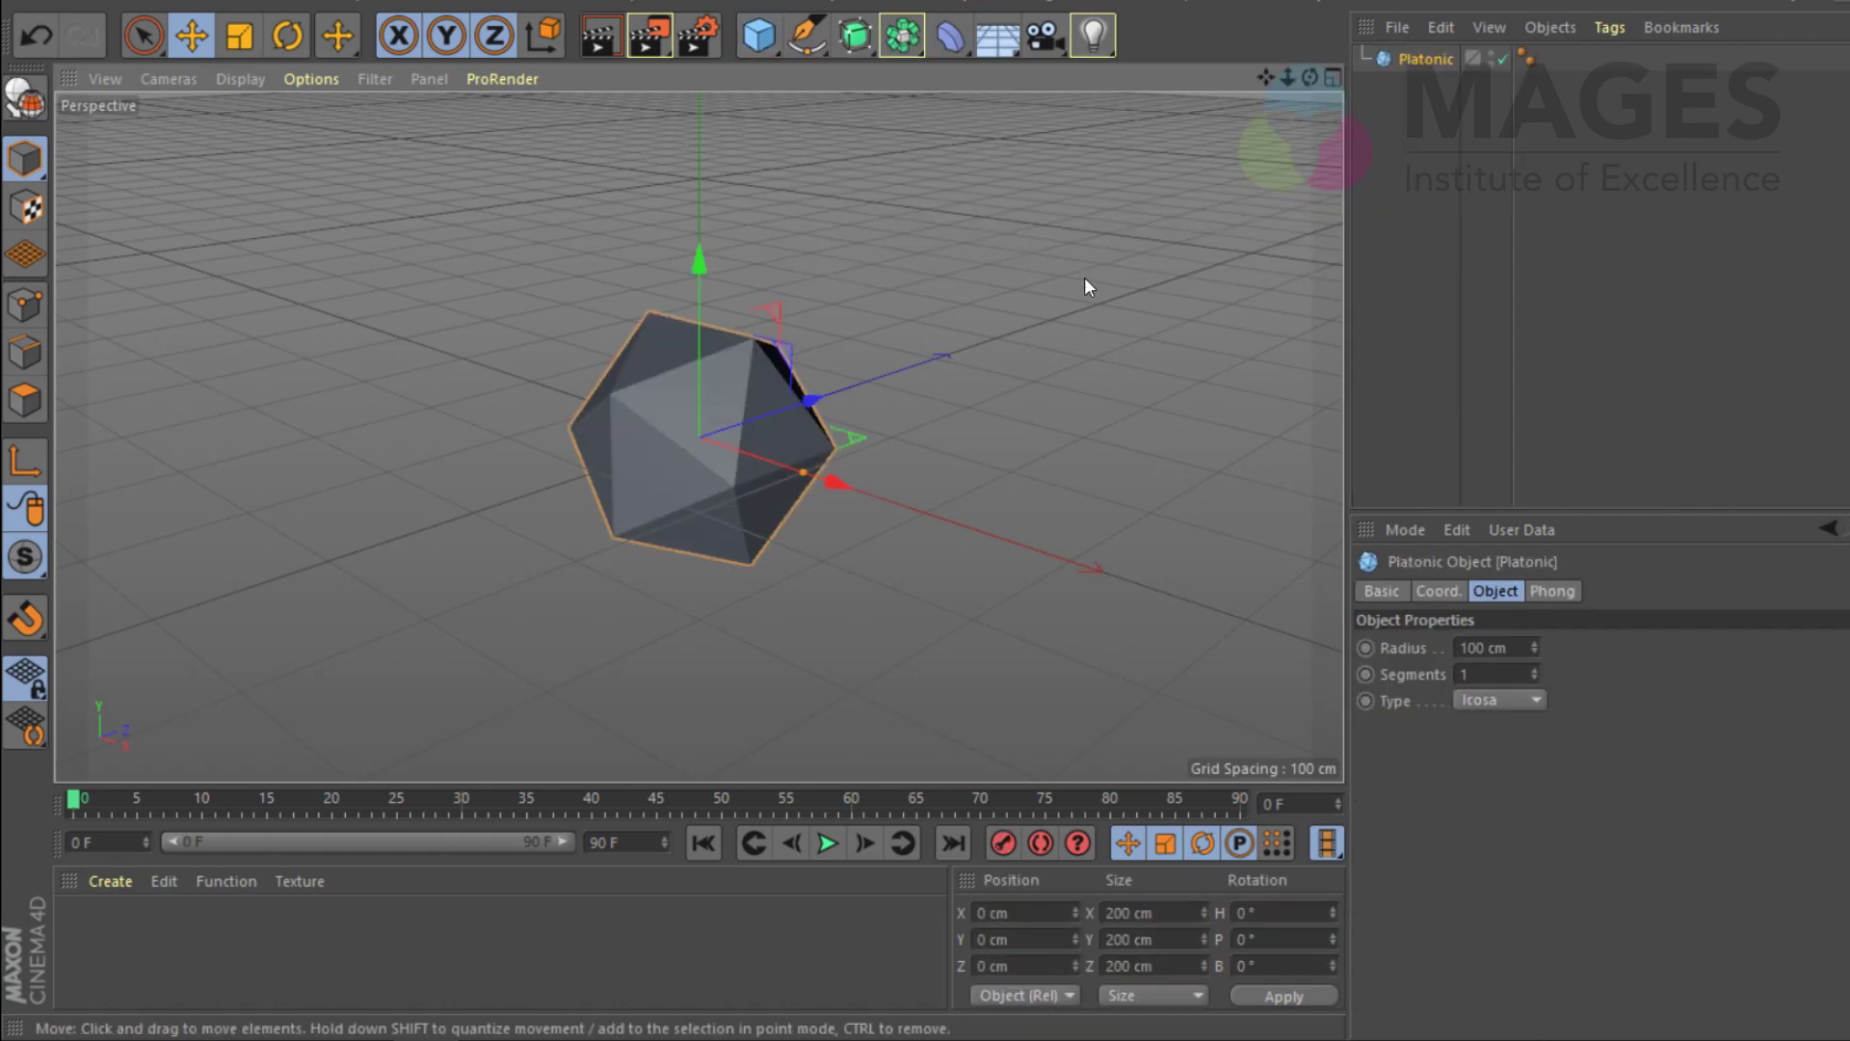
pyautogui.click(1489, 702)
pyautogui.click(1484, 726)
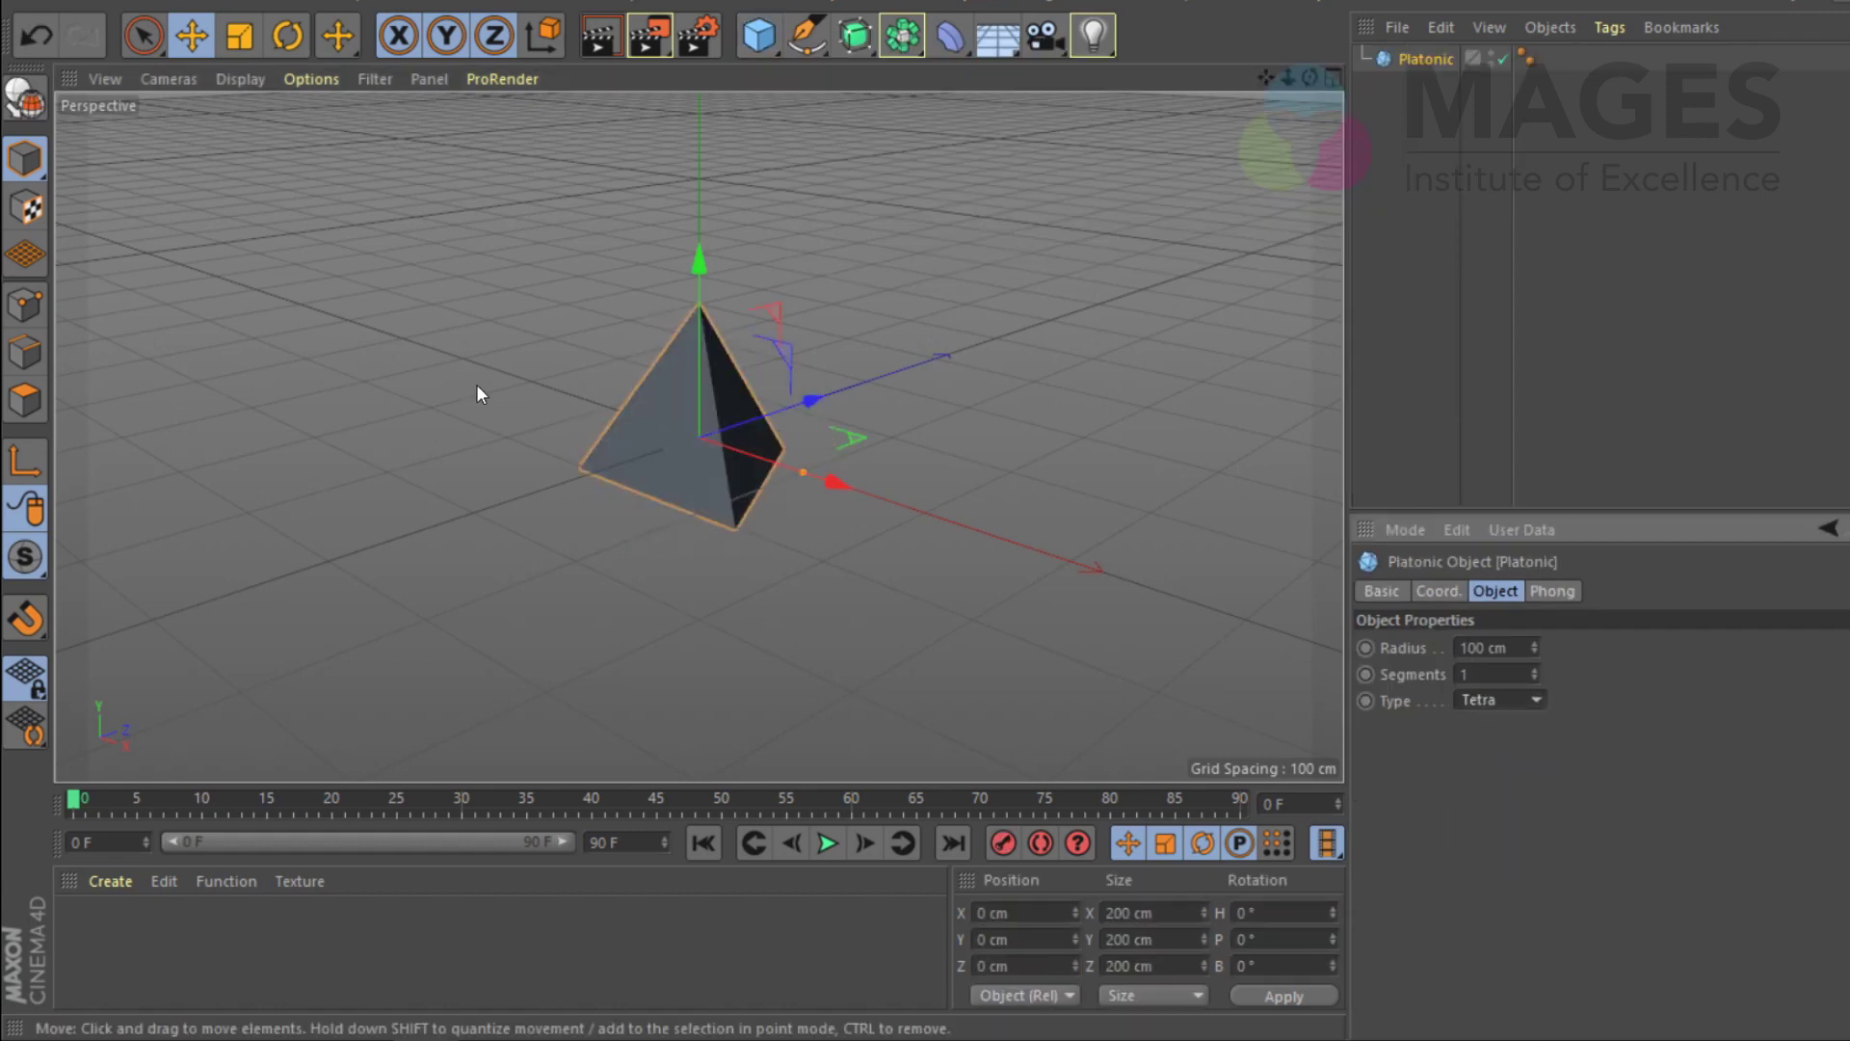
# Step: Make the tetrahedron editable and switch to Points mode
pyautogui.click(25, 97)
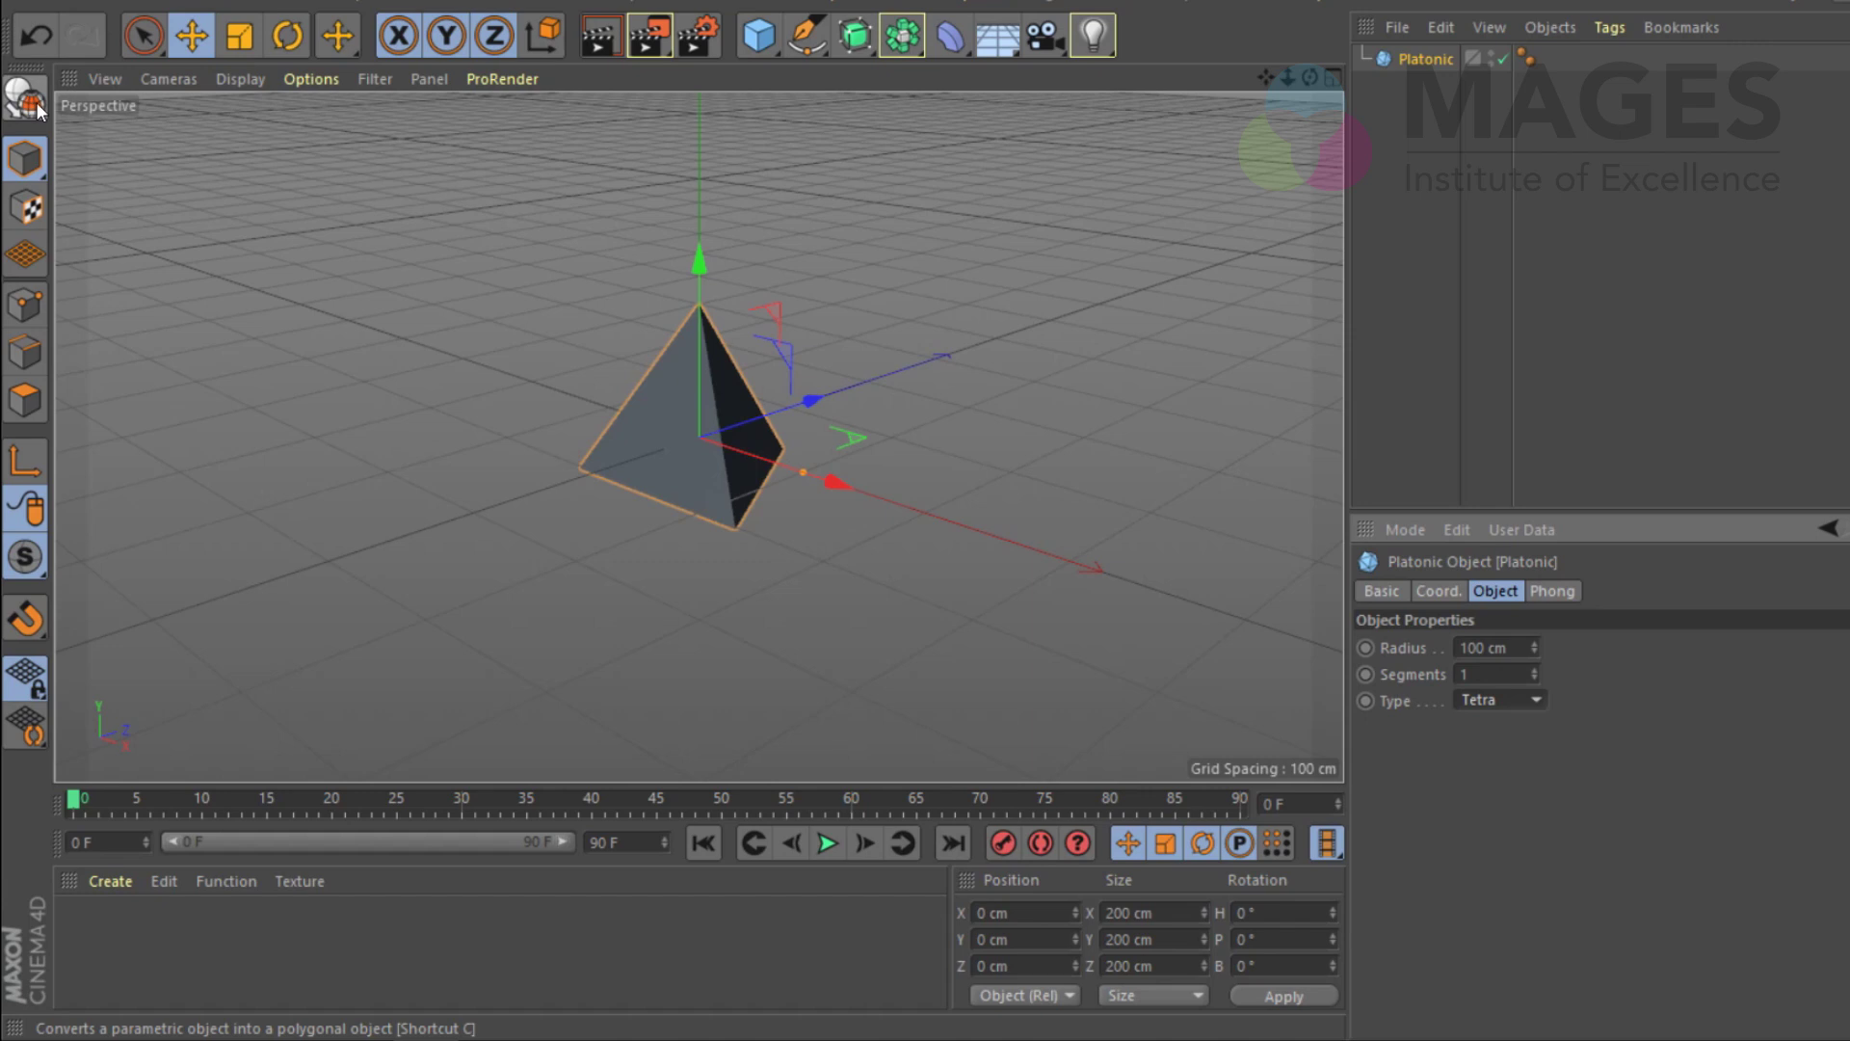
pyautogui.keyDown('alt'); pyautogui.moveTo(538, 391); pyautogui.dragTo(752, 390); pyautogui.keyUp('alt')
pyautogui.scroll(4, 896, 361)
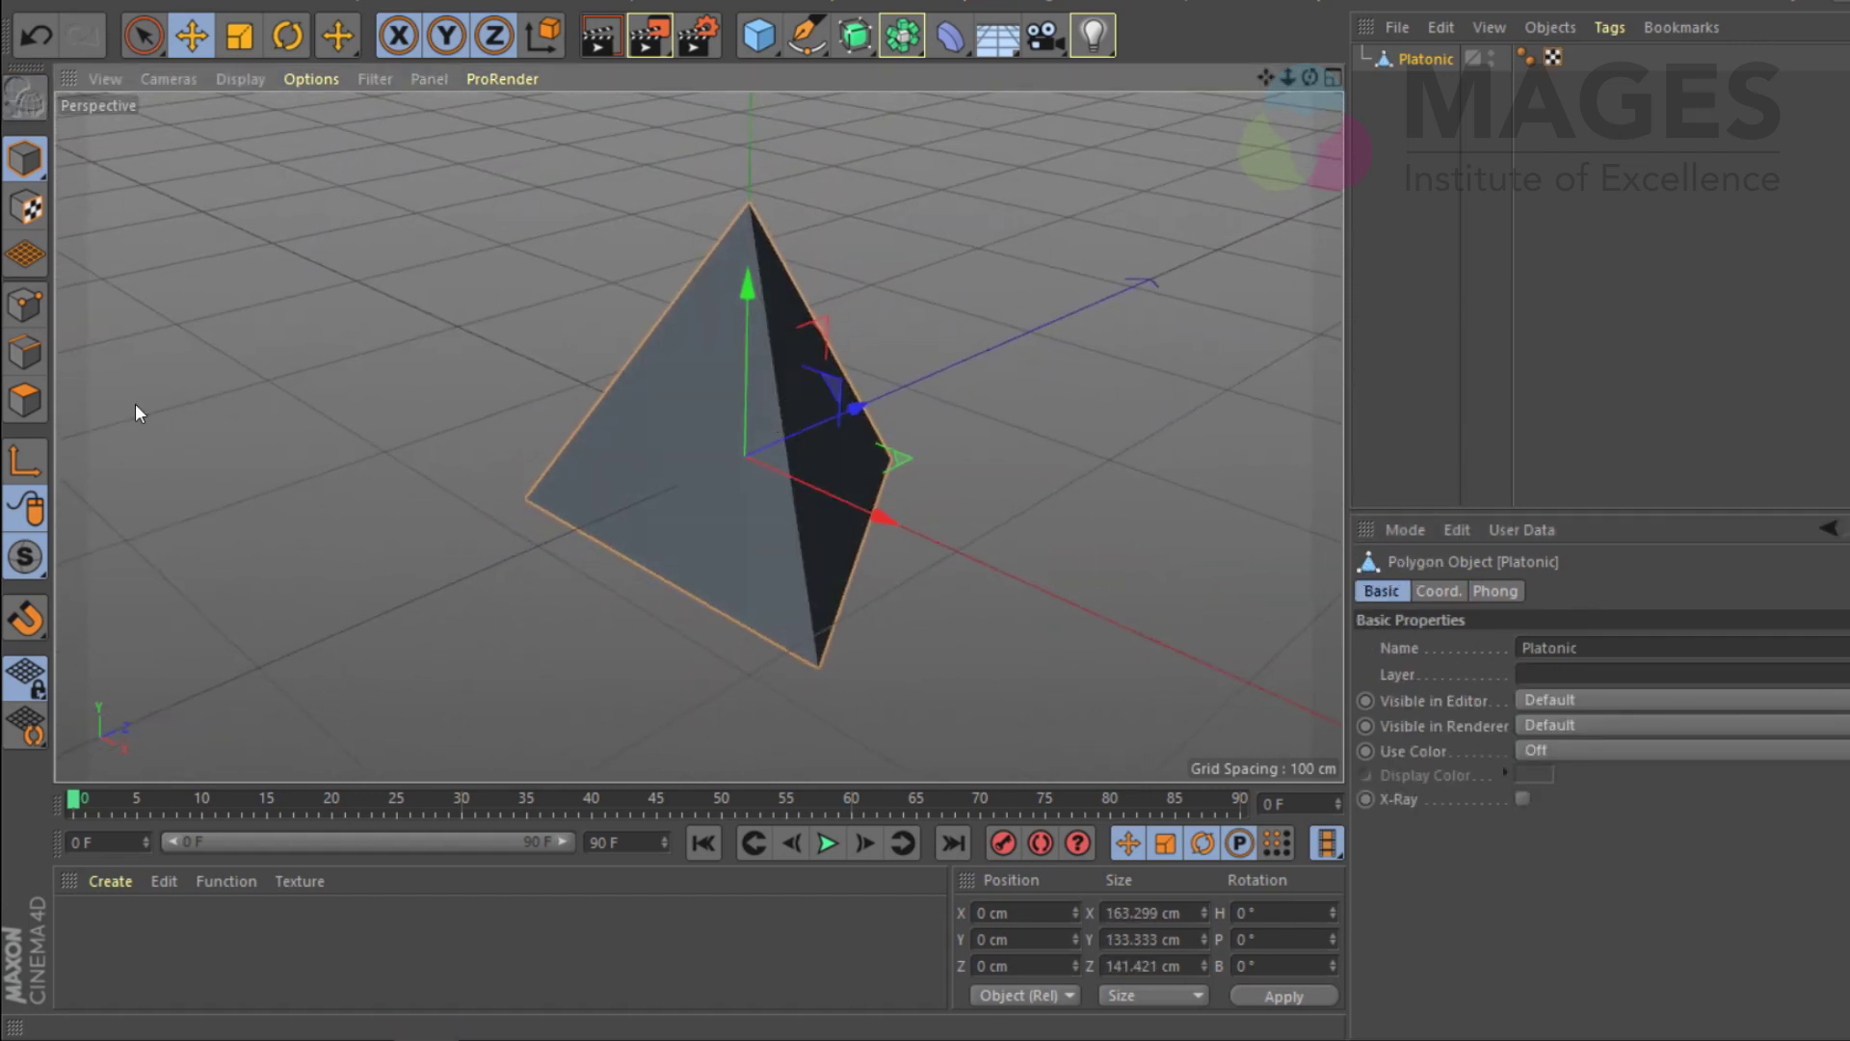
pyautogui.click(25, 305)
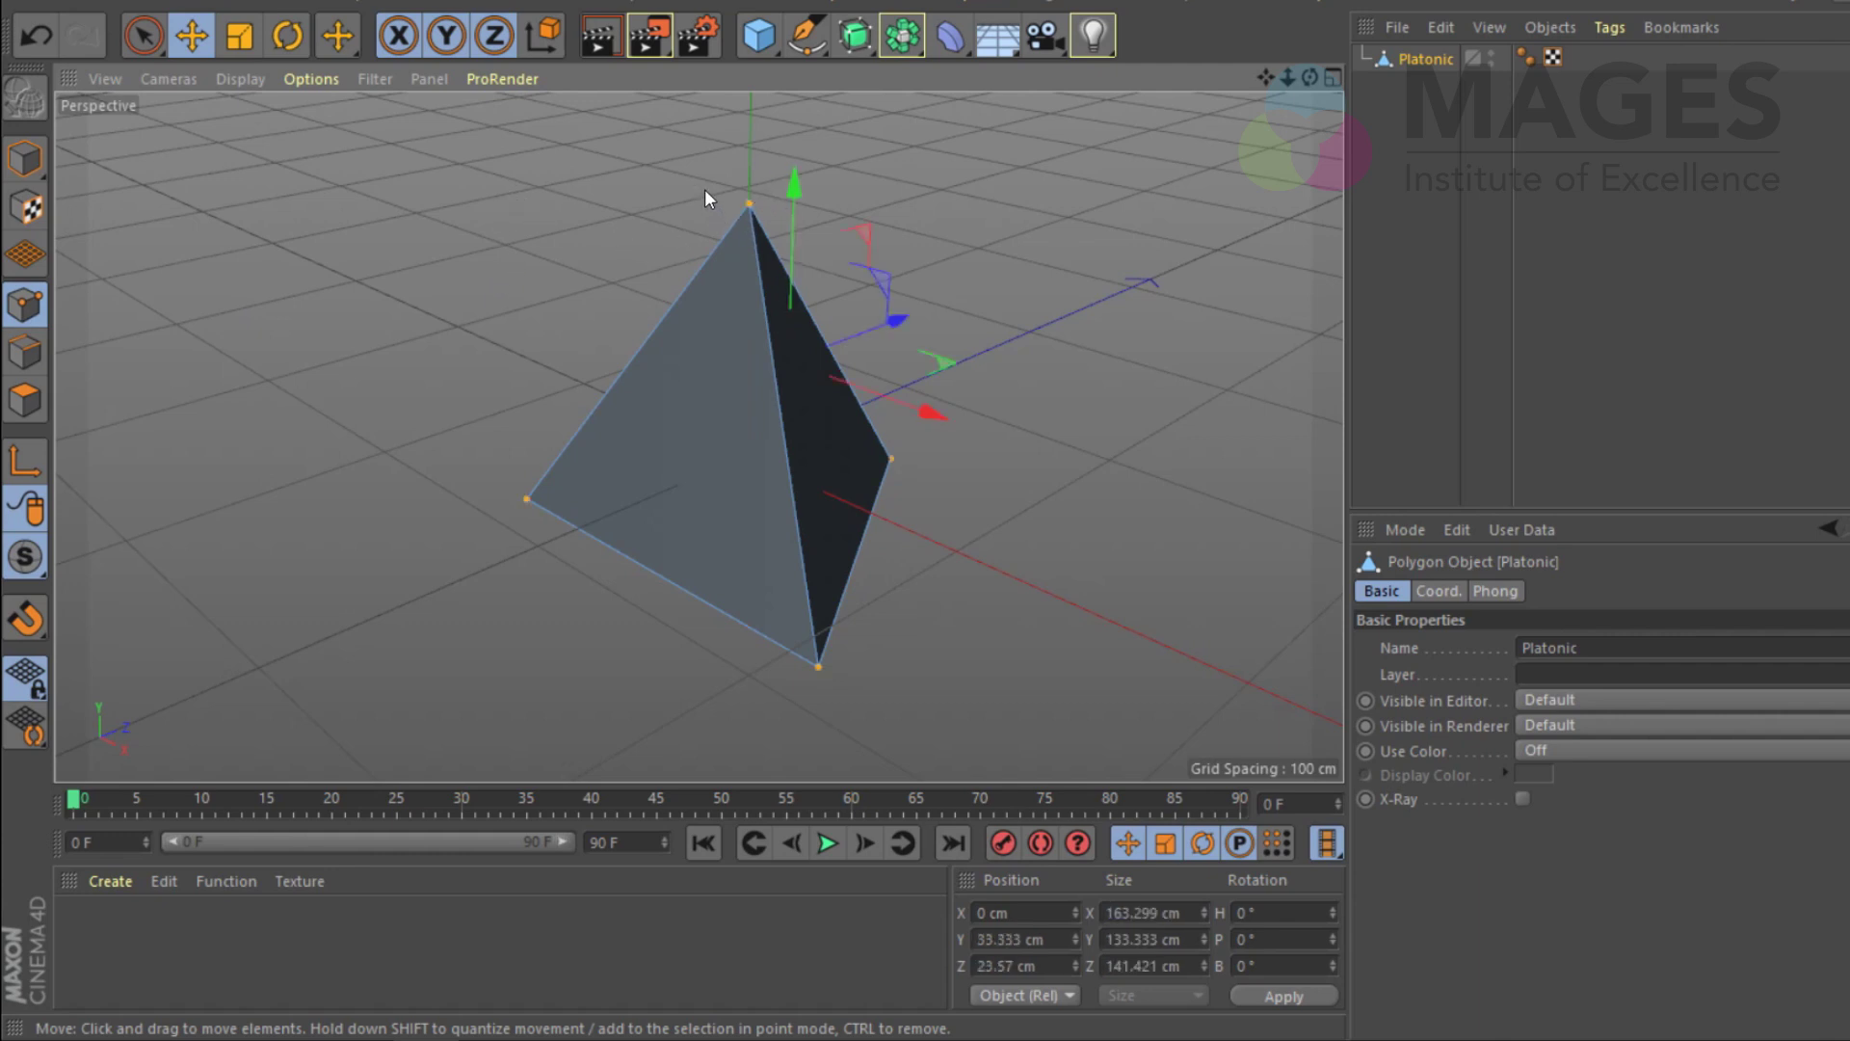
# Step: Bevel the tetrahedron's four points with a 60 cm offset
pyautogui.press('m')
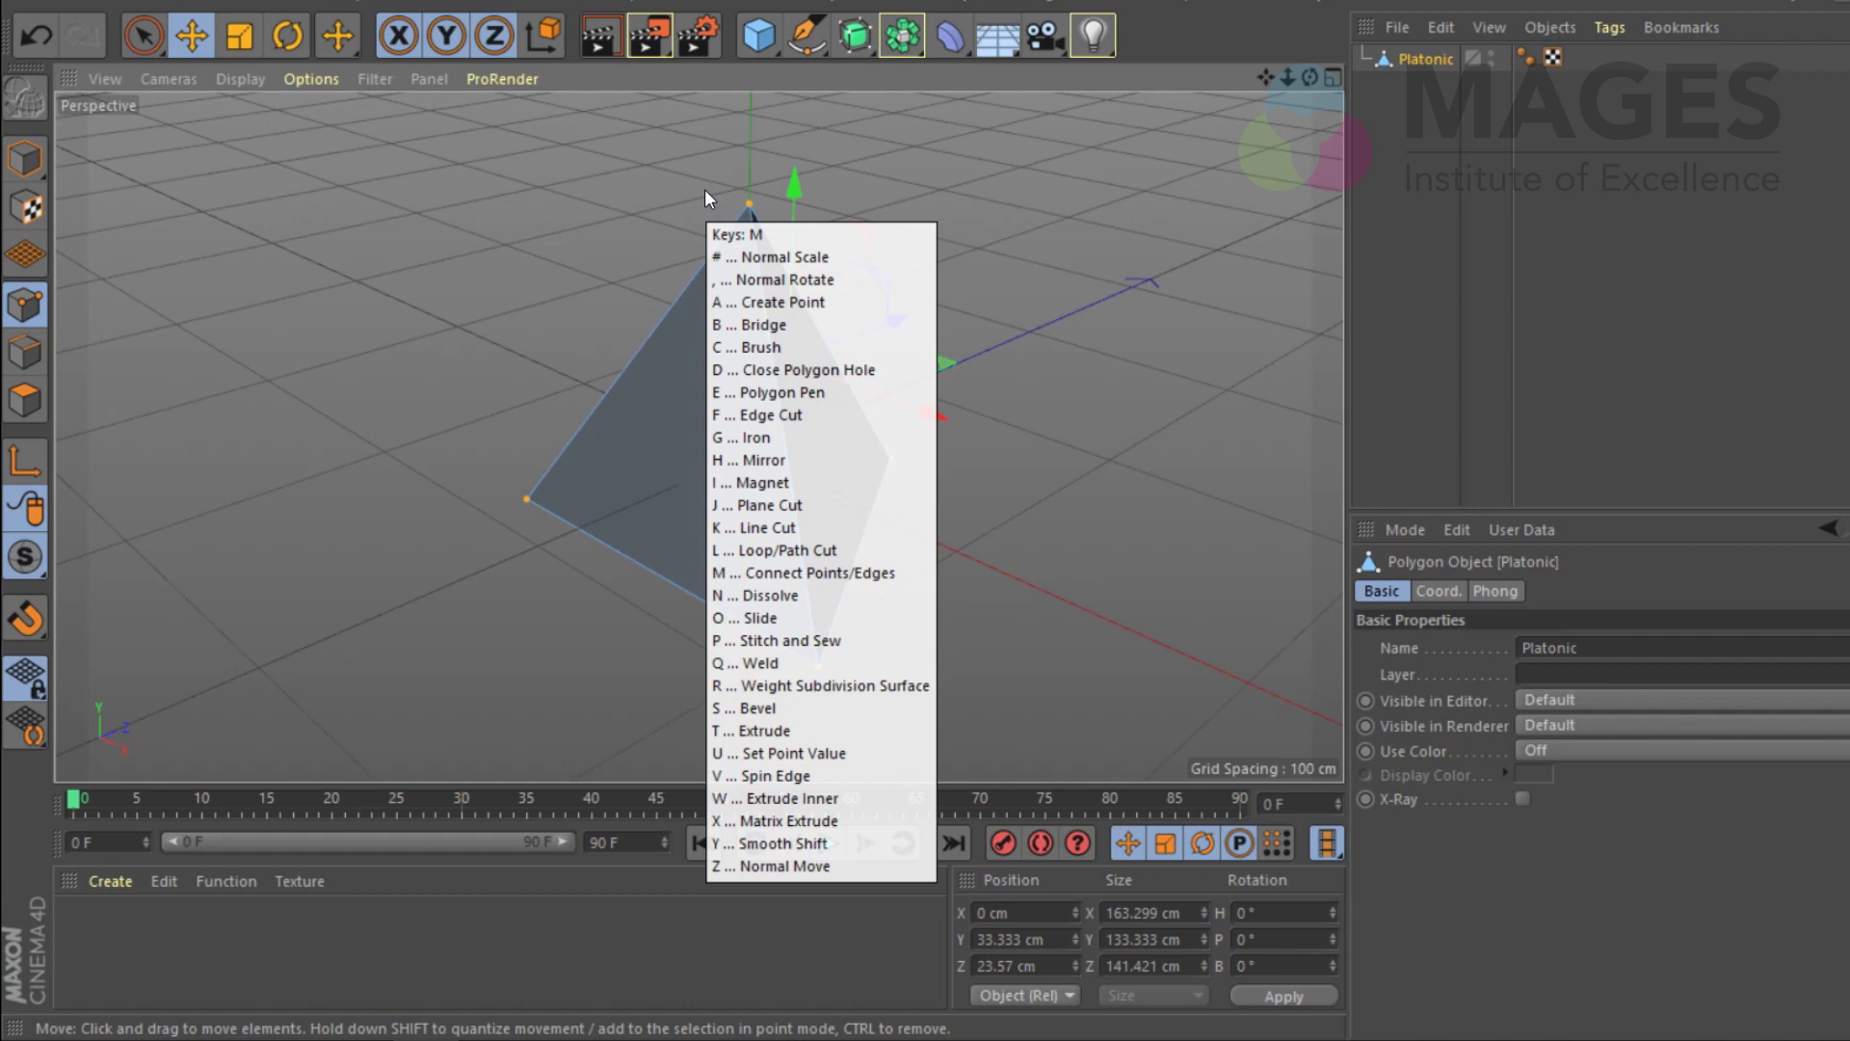
pyautogui.press('s')
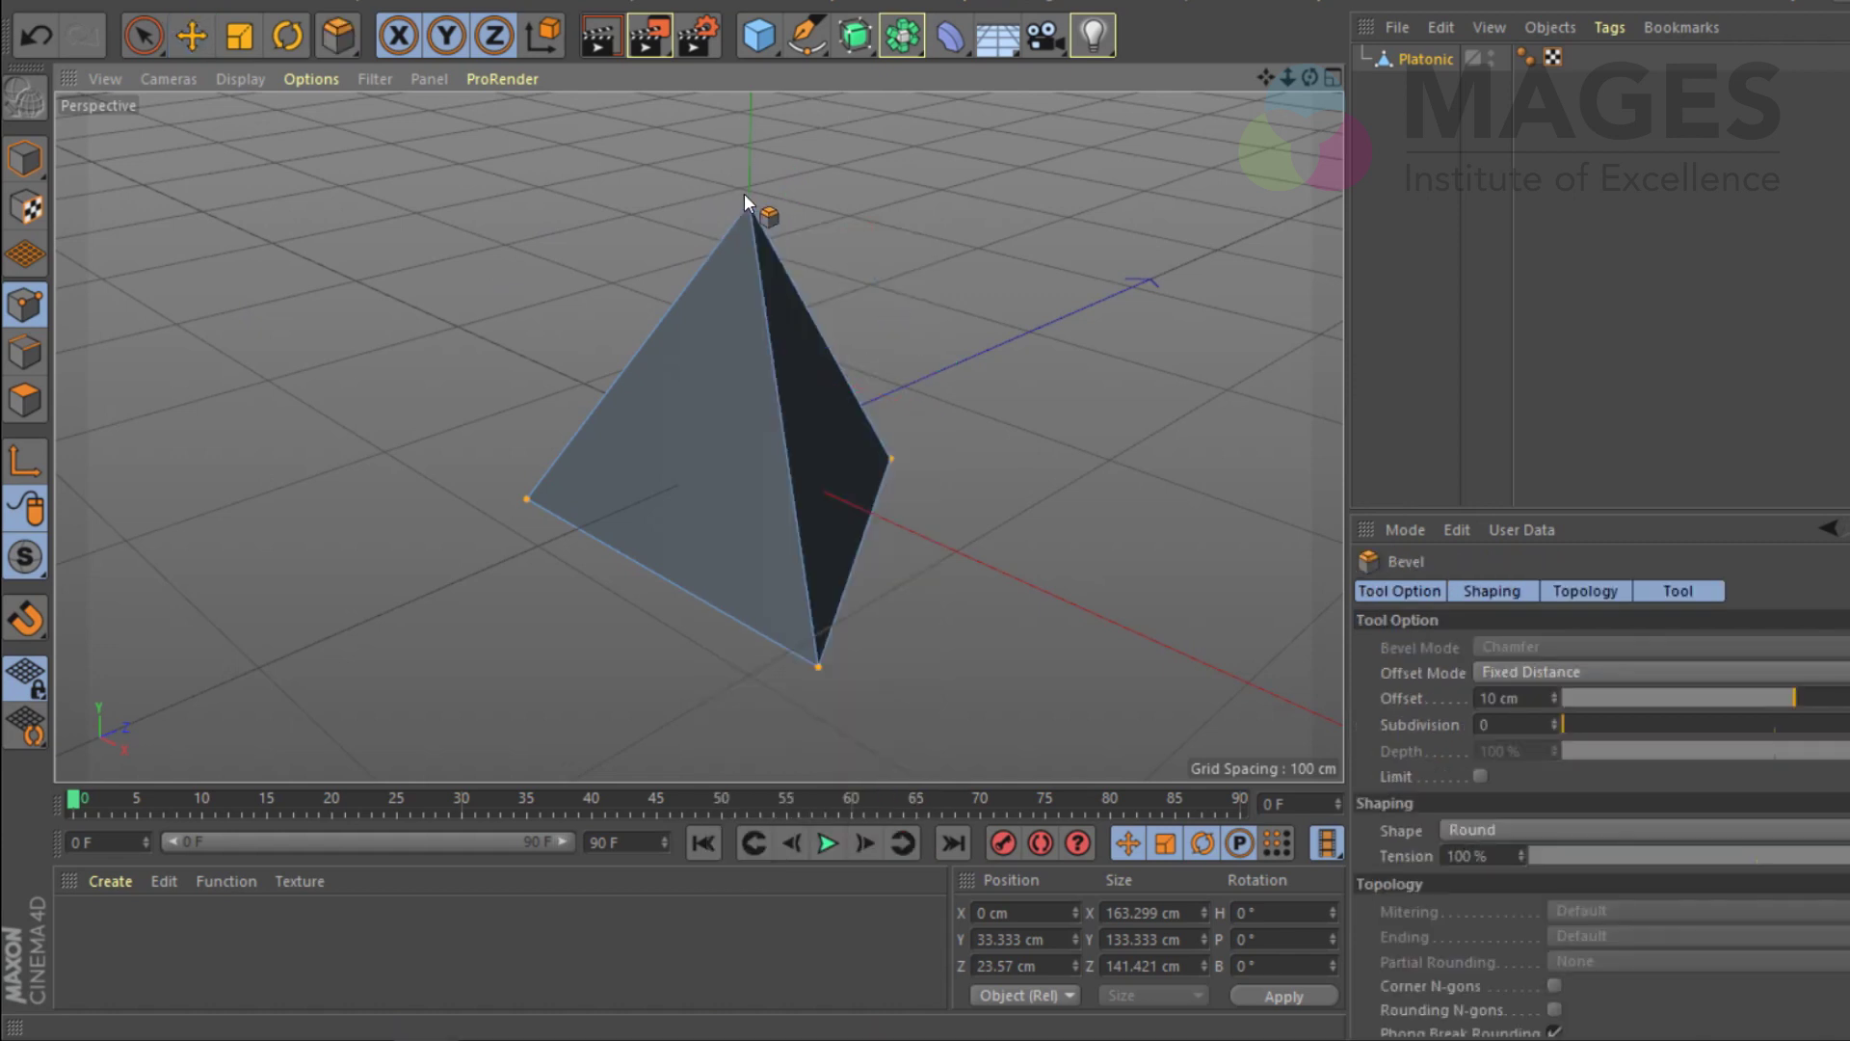
pyautogui.moveTo(747, 204); pyautogui.dragTo(973, 271)
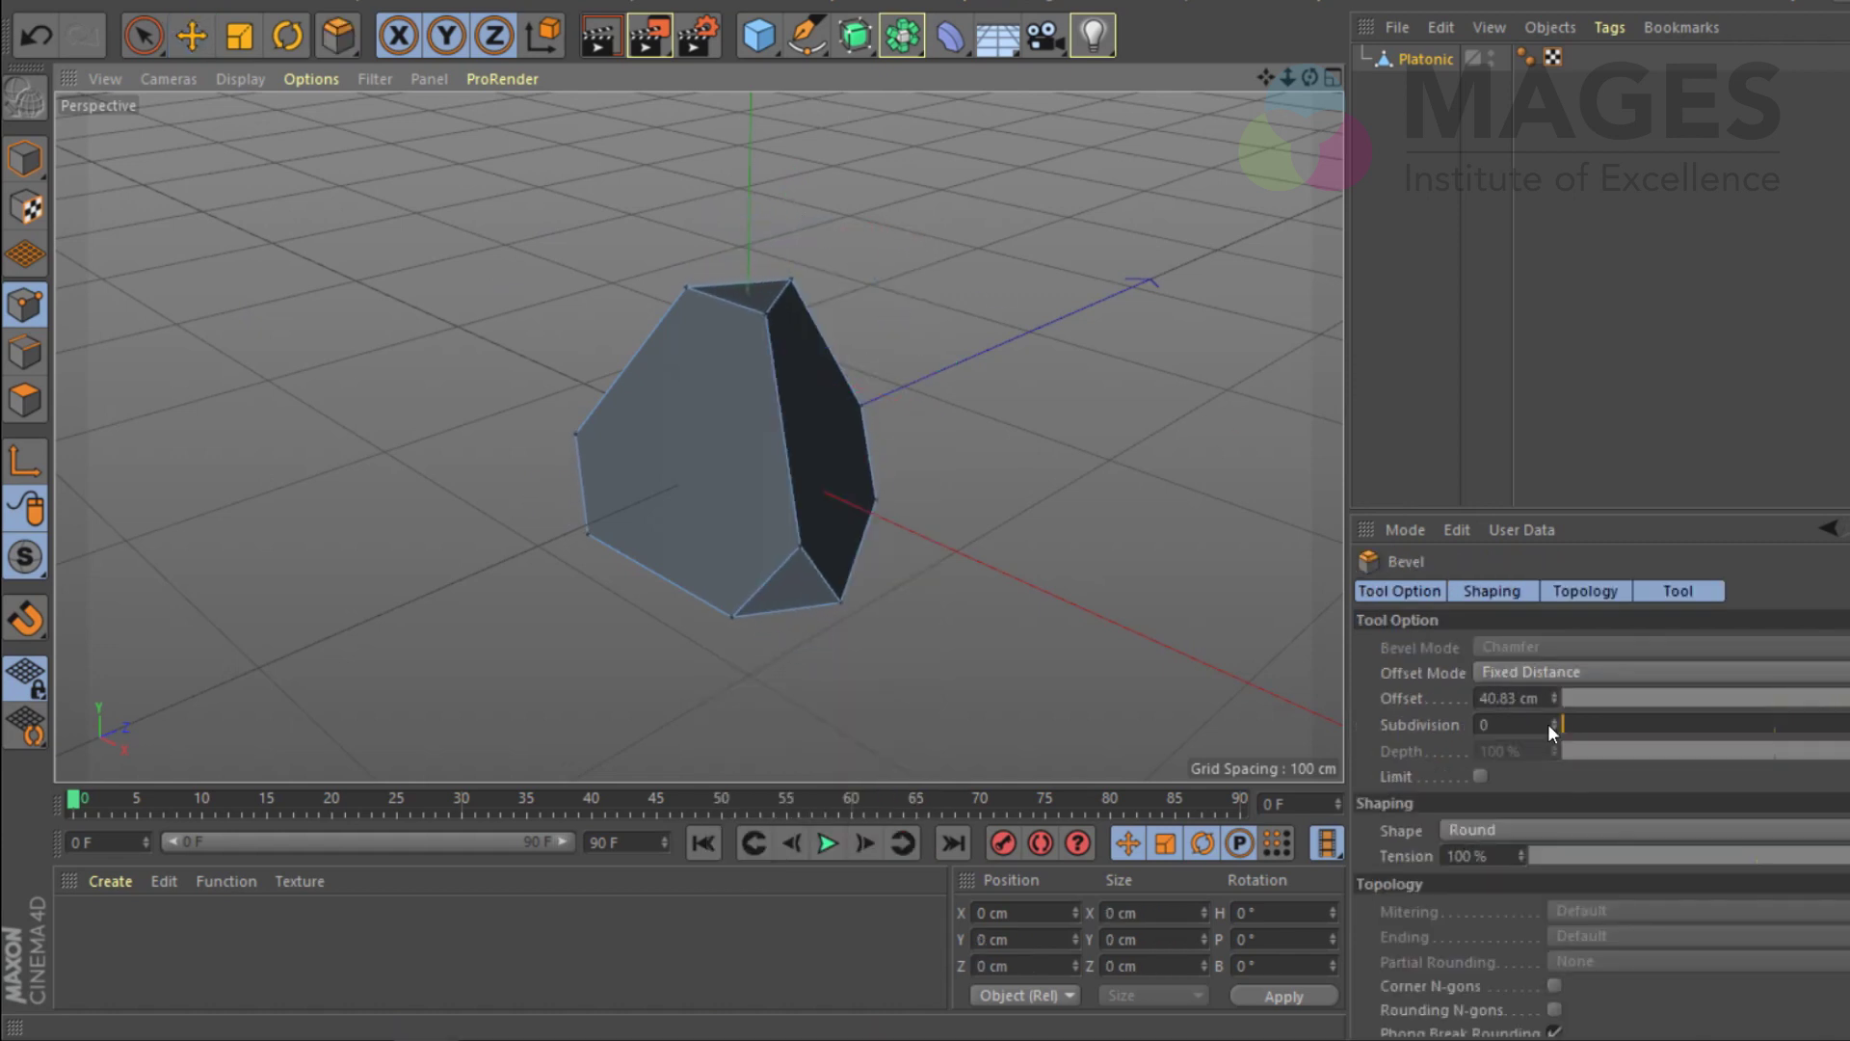
pyautogui.doubleClick(1548, 698)
pyautogui.write('50')
pyautogui.press('Return')
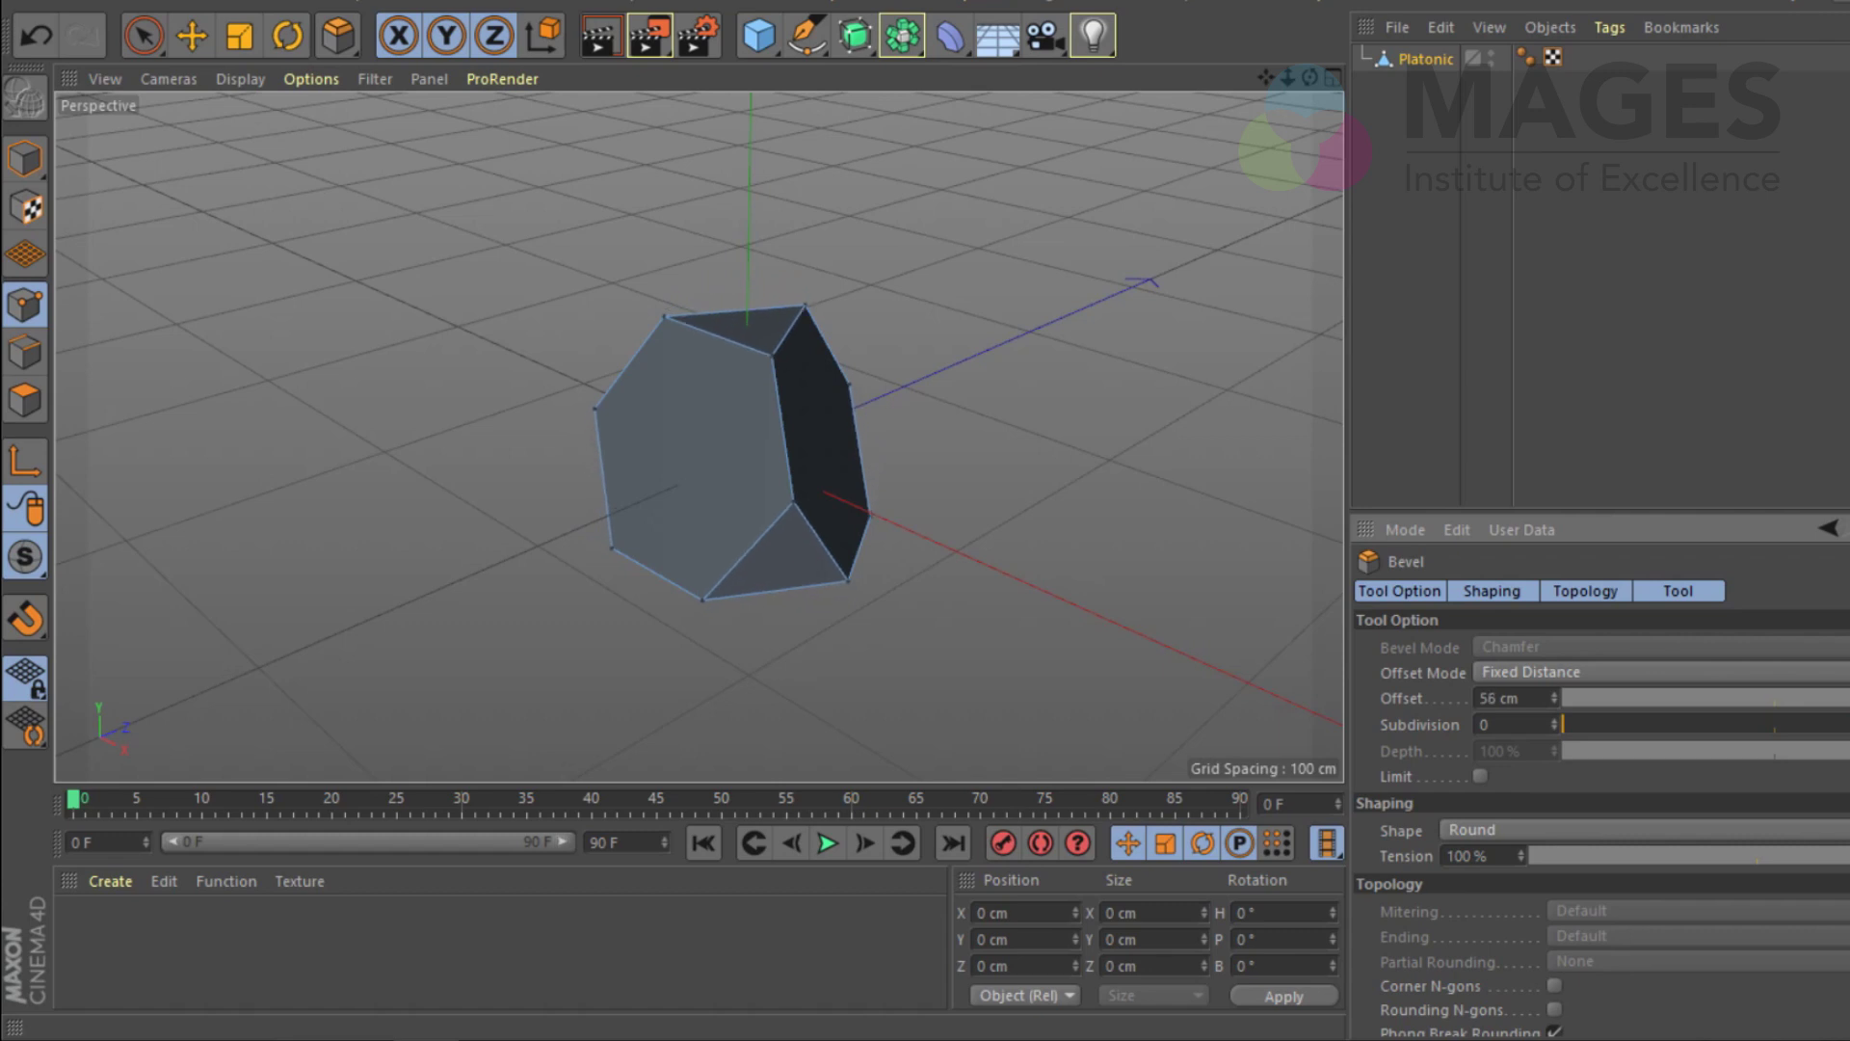
pyautogui.moveTo(1553, 697); pyautogui.dragTo(1566, 702)
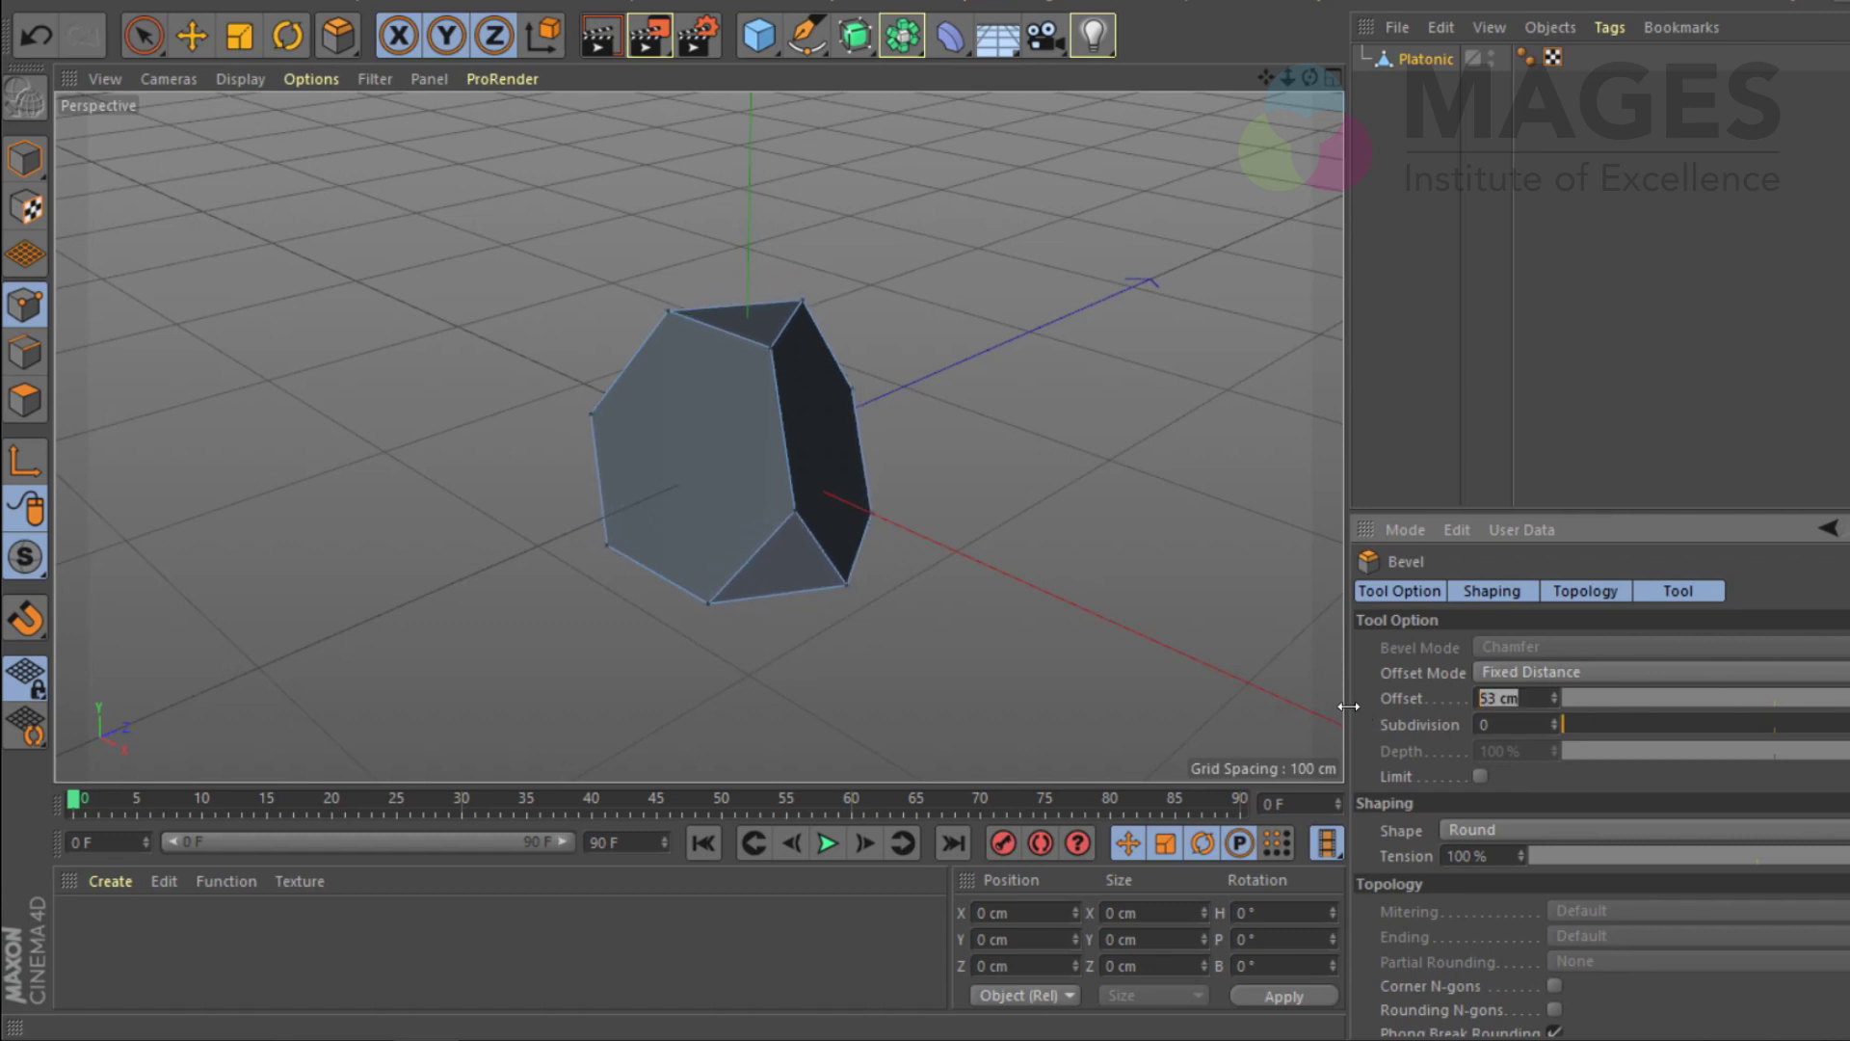
pyautogui.write('60')
pyautogui.press('Return')
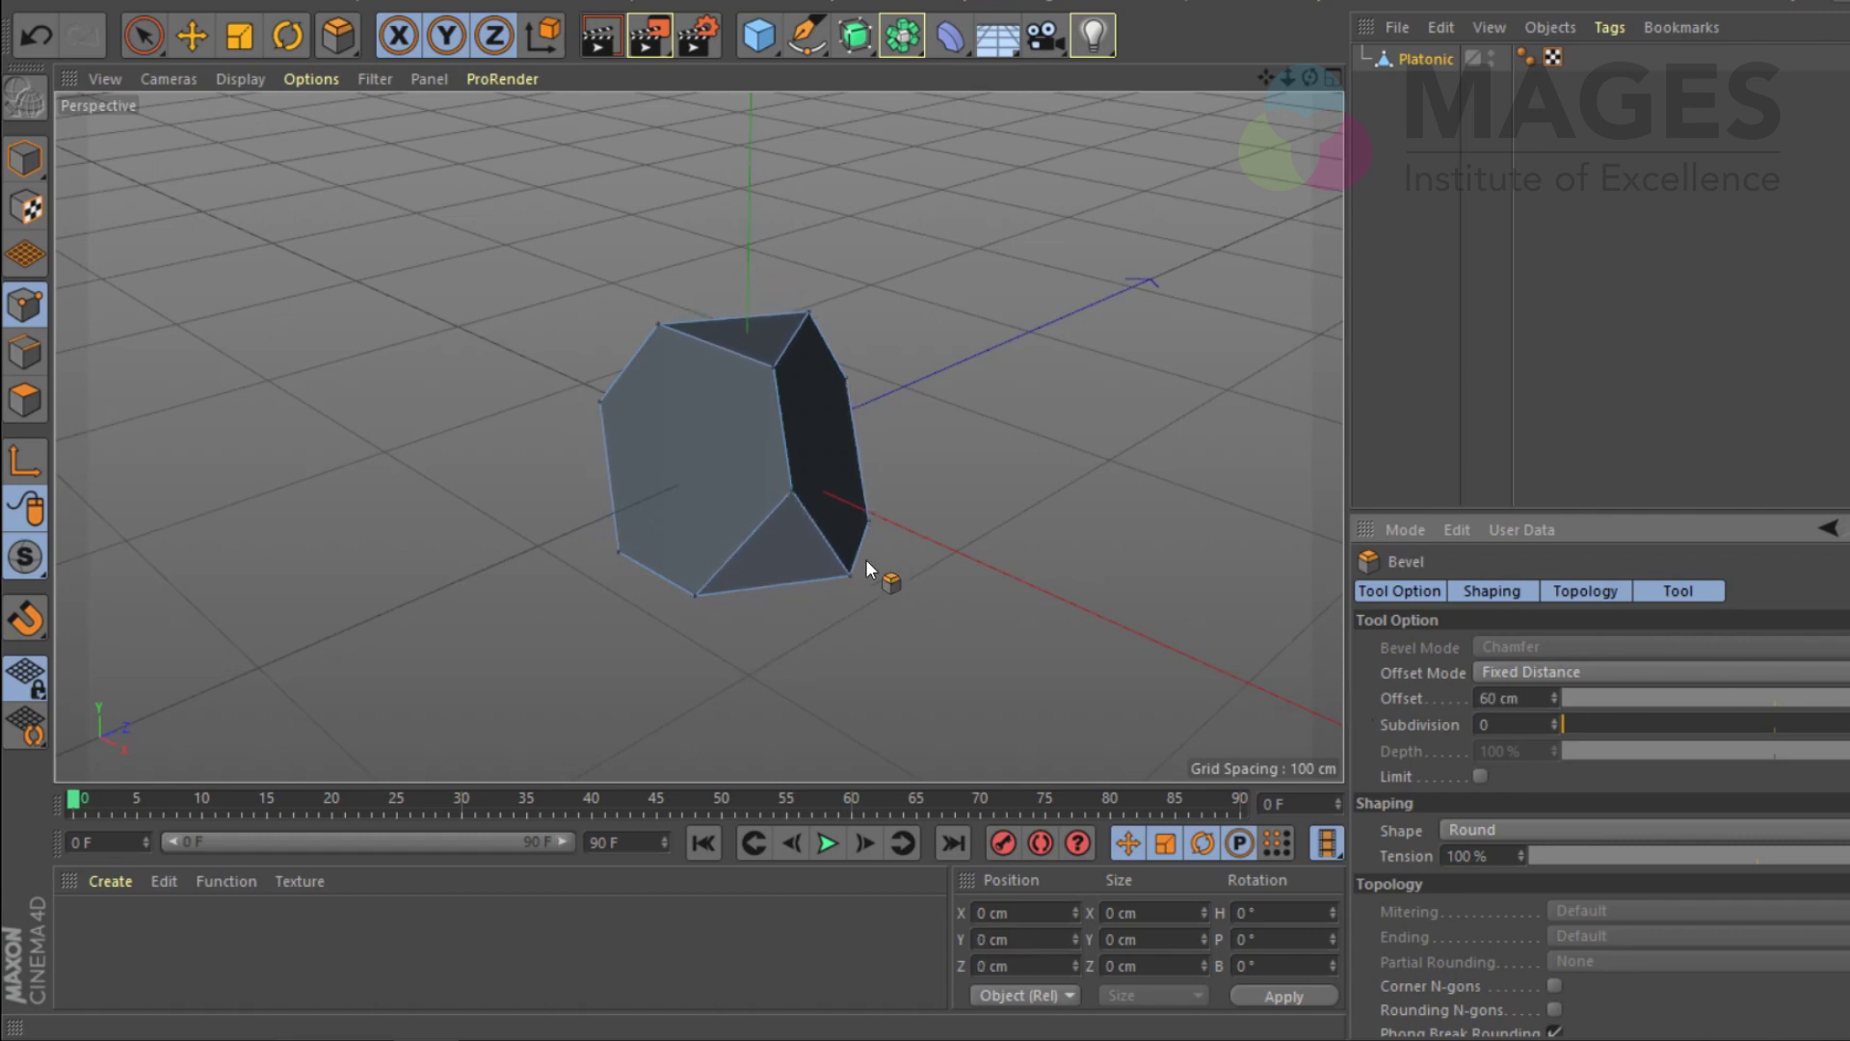
pyautogui.keyDown('alt'); pyautogui.moveTo(1008, 410); pyautogui.dragTo(1217, 445); pyautogui.keyUp('alt')
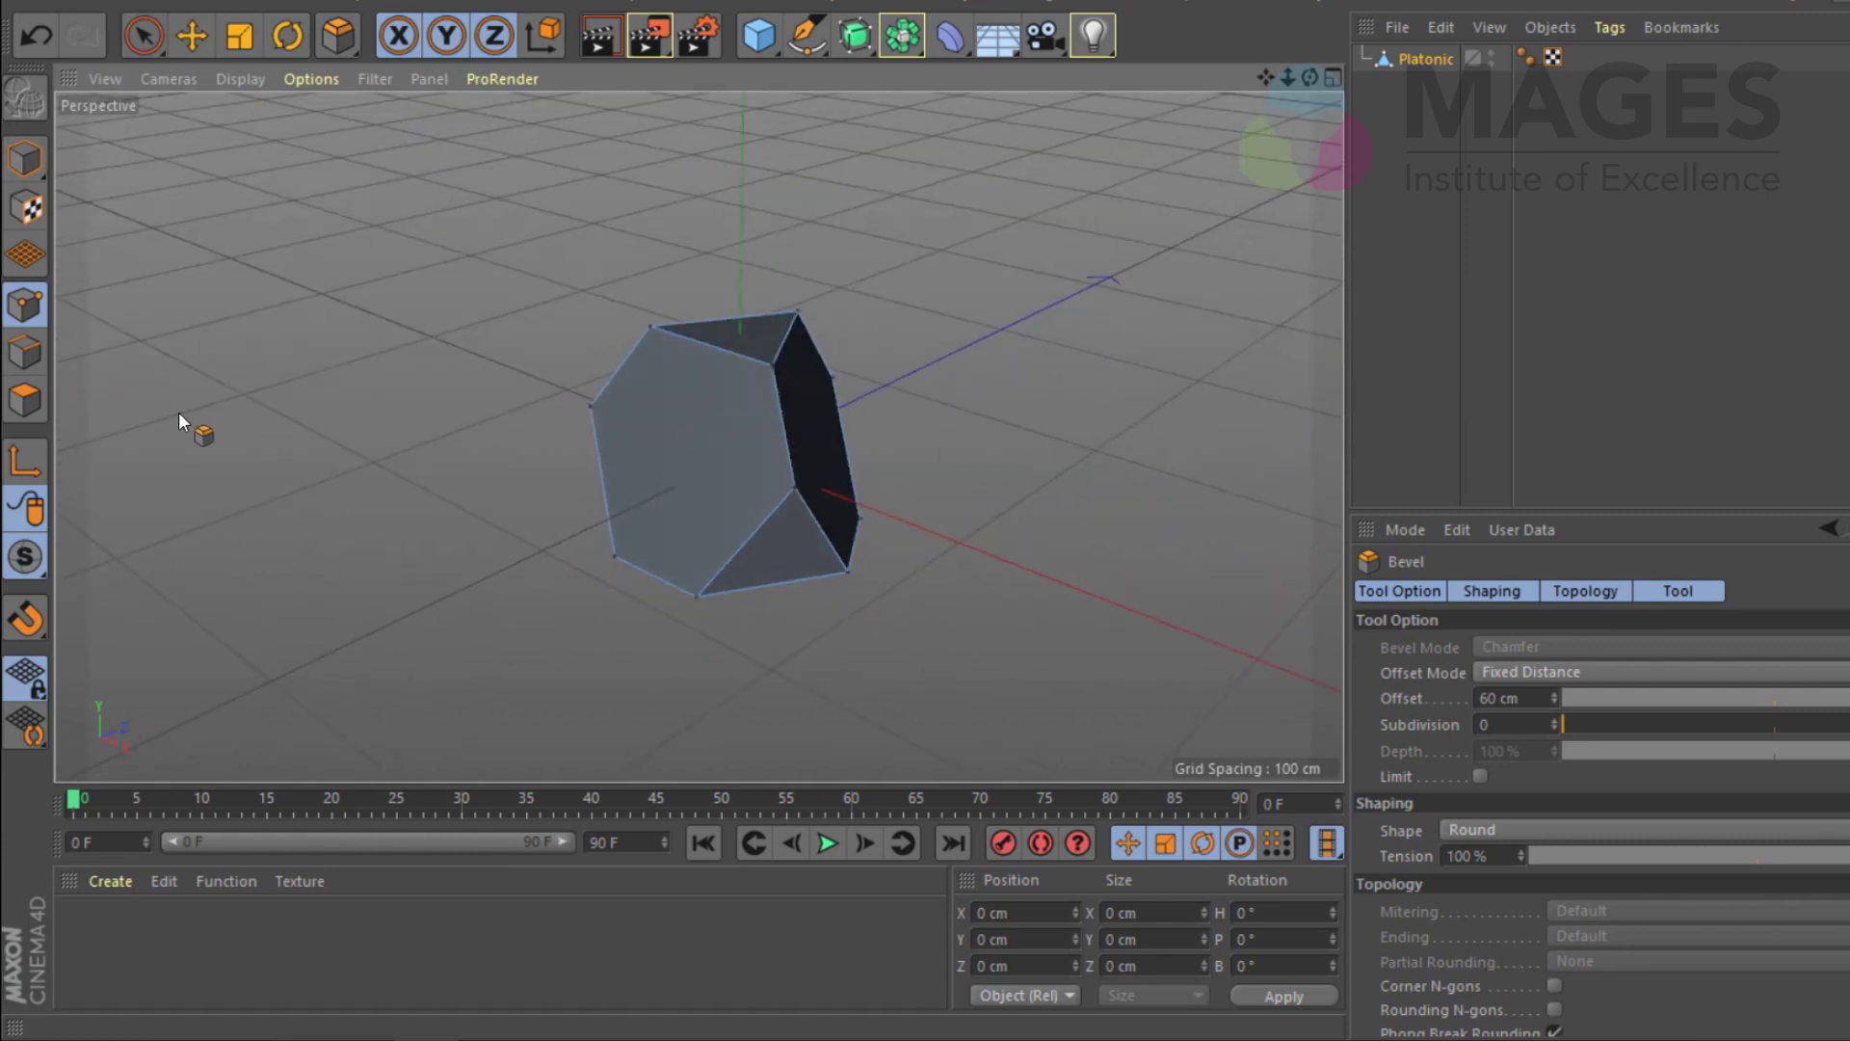
# Step: In Polygons mode, select the bevelled shape's front hexagonal face
pyautogui.click(25, 400)
pyautogui.click(668, 441)
pyautogui.keyDown('alt'); pyautogui.moveTo(858, 418); pyautogui.dragTo(813, 472); pyautogui.keyUp('alt')
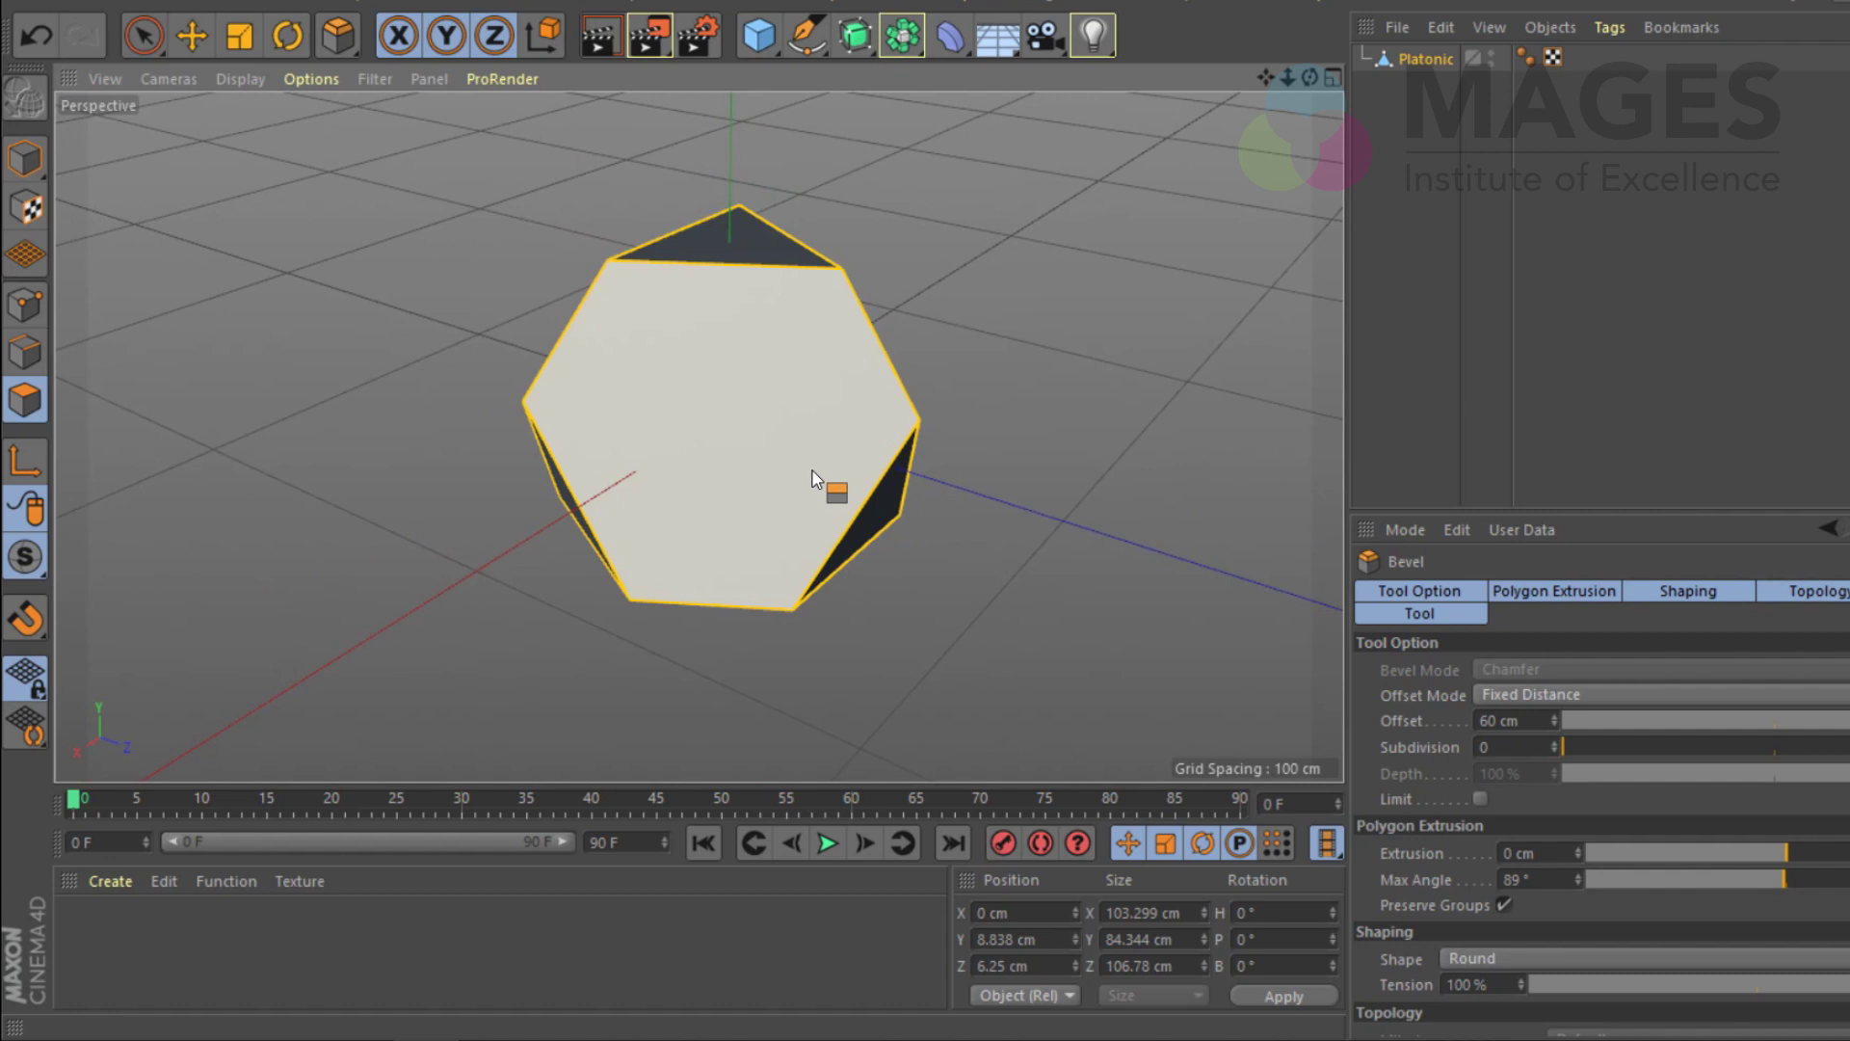
# Step: Inset the selected hexagonal faces with Extrude Inner at a 16 cm offset
pyautogui.press('m')
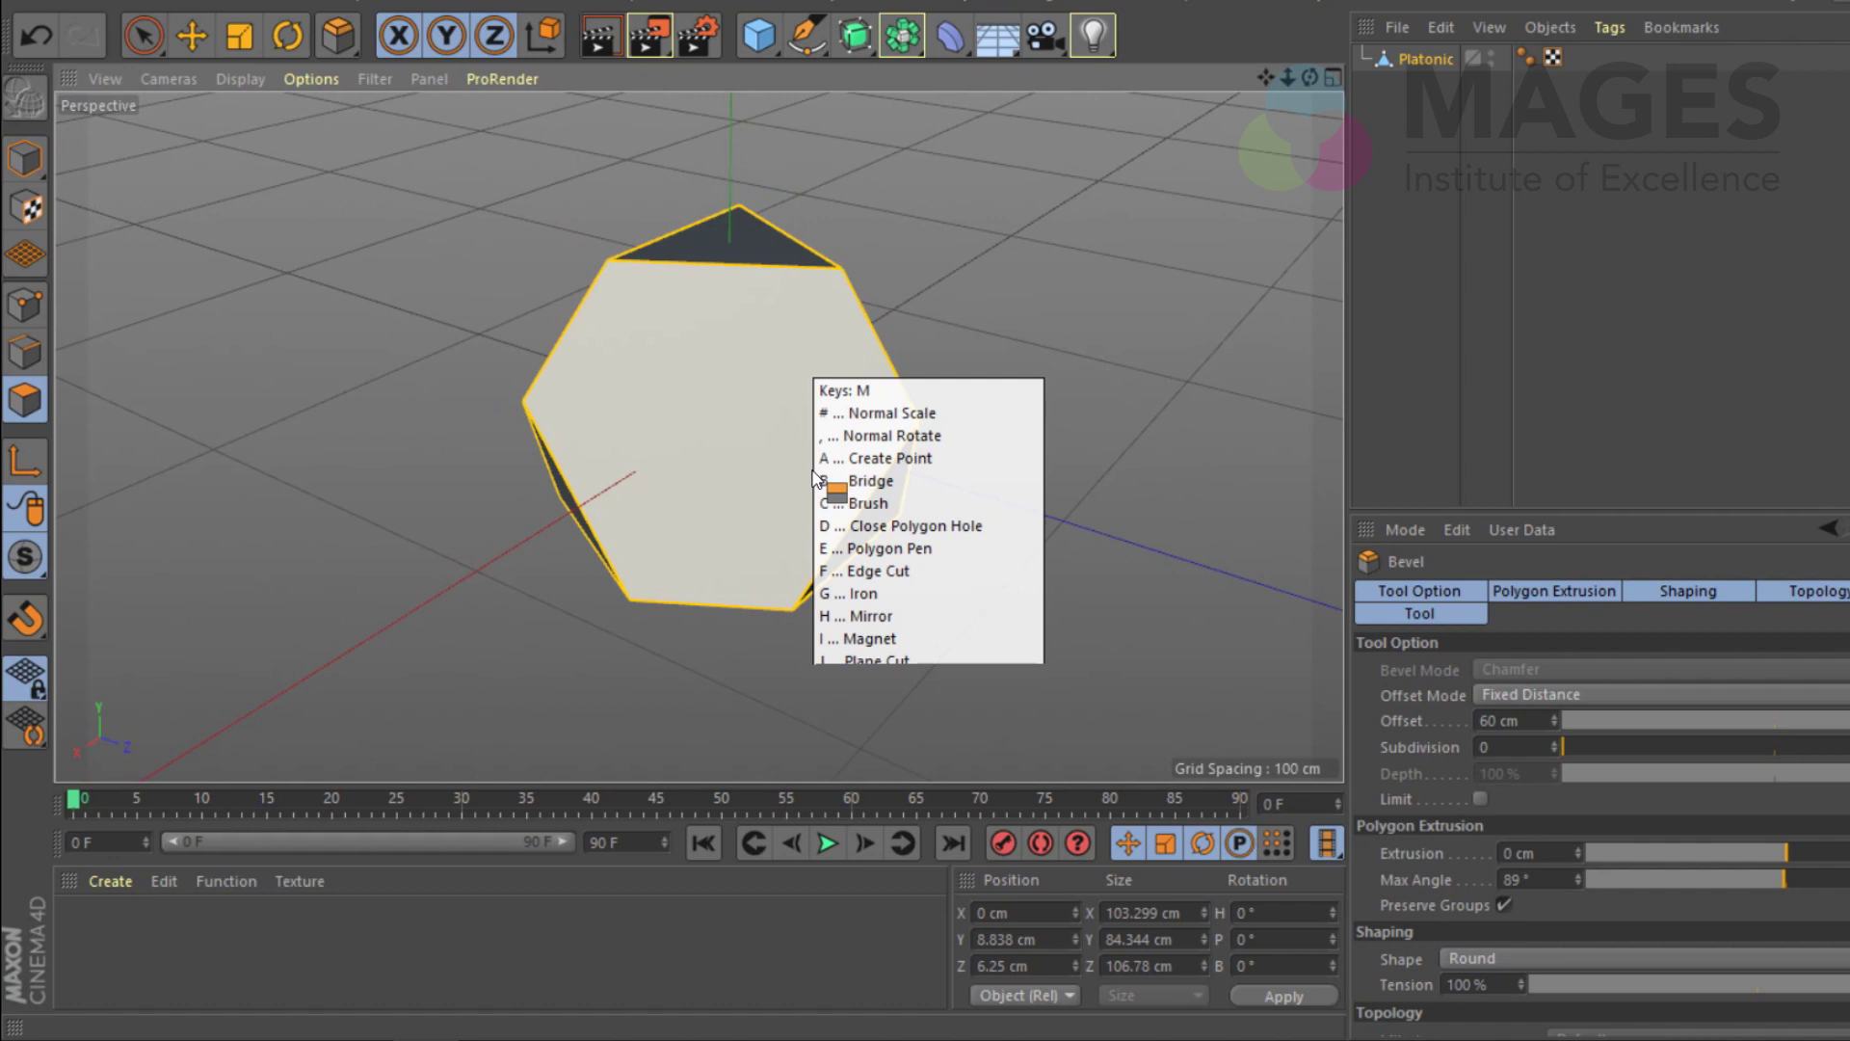
pyautogui.press('w')
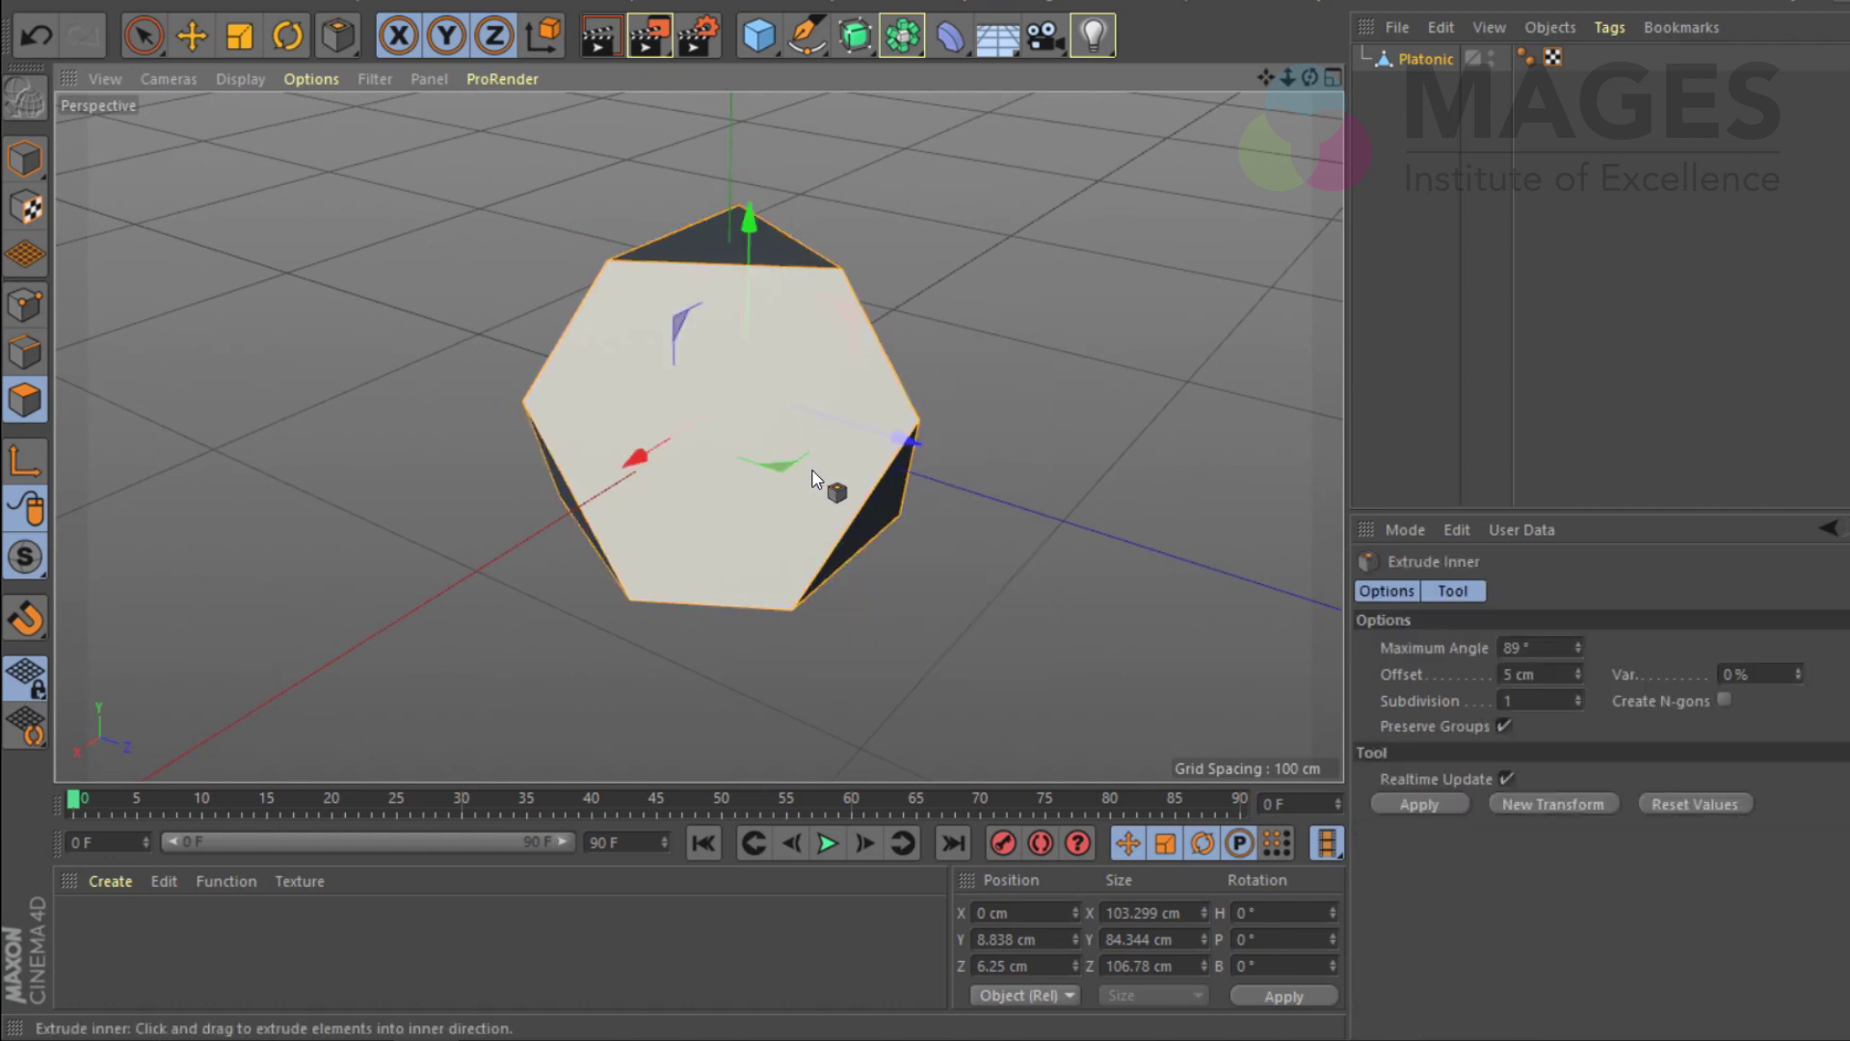
pyautogui.moveTo(806, 454); pyautogui.dragTo(882, 457)
pyautogui.click(1555, 680)
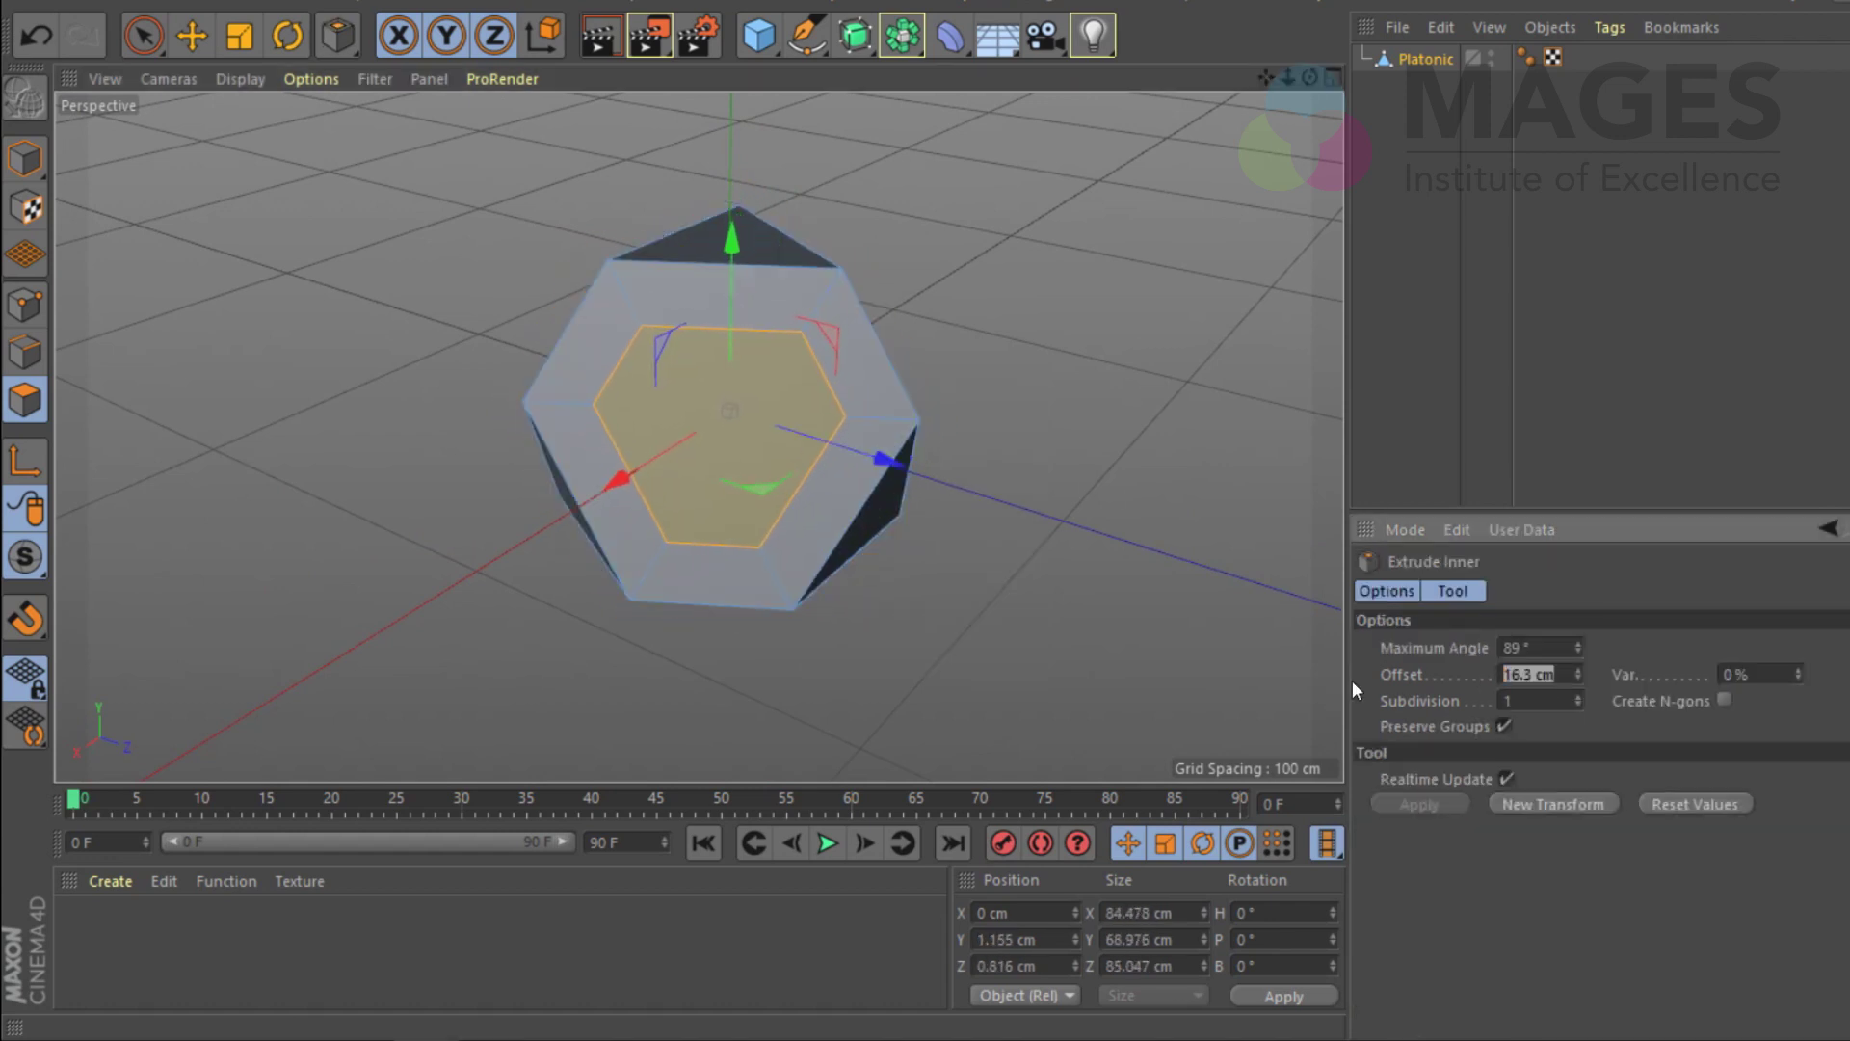
pyautogui.write('16')
pyautogui.press('Return')
pyautogui.keyDown('alt'); pyautogui.moveTo(1164, 576); pyautogui.dragTo(733, 443); pyautogui.keyUp('alt')
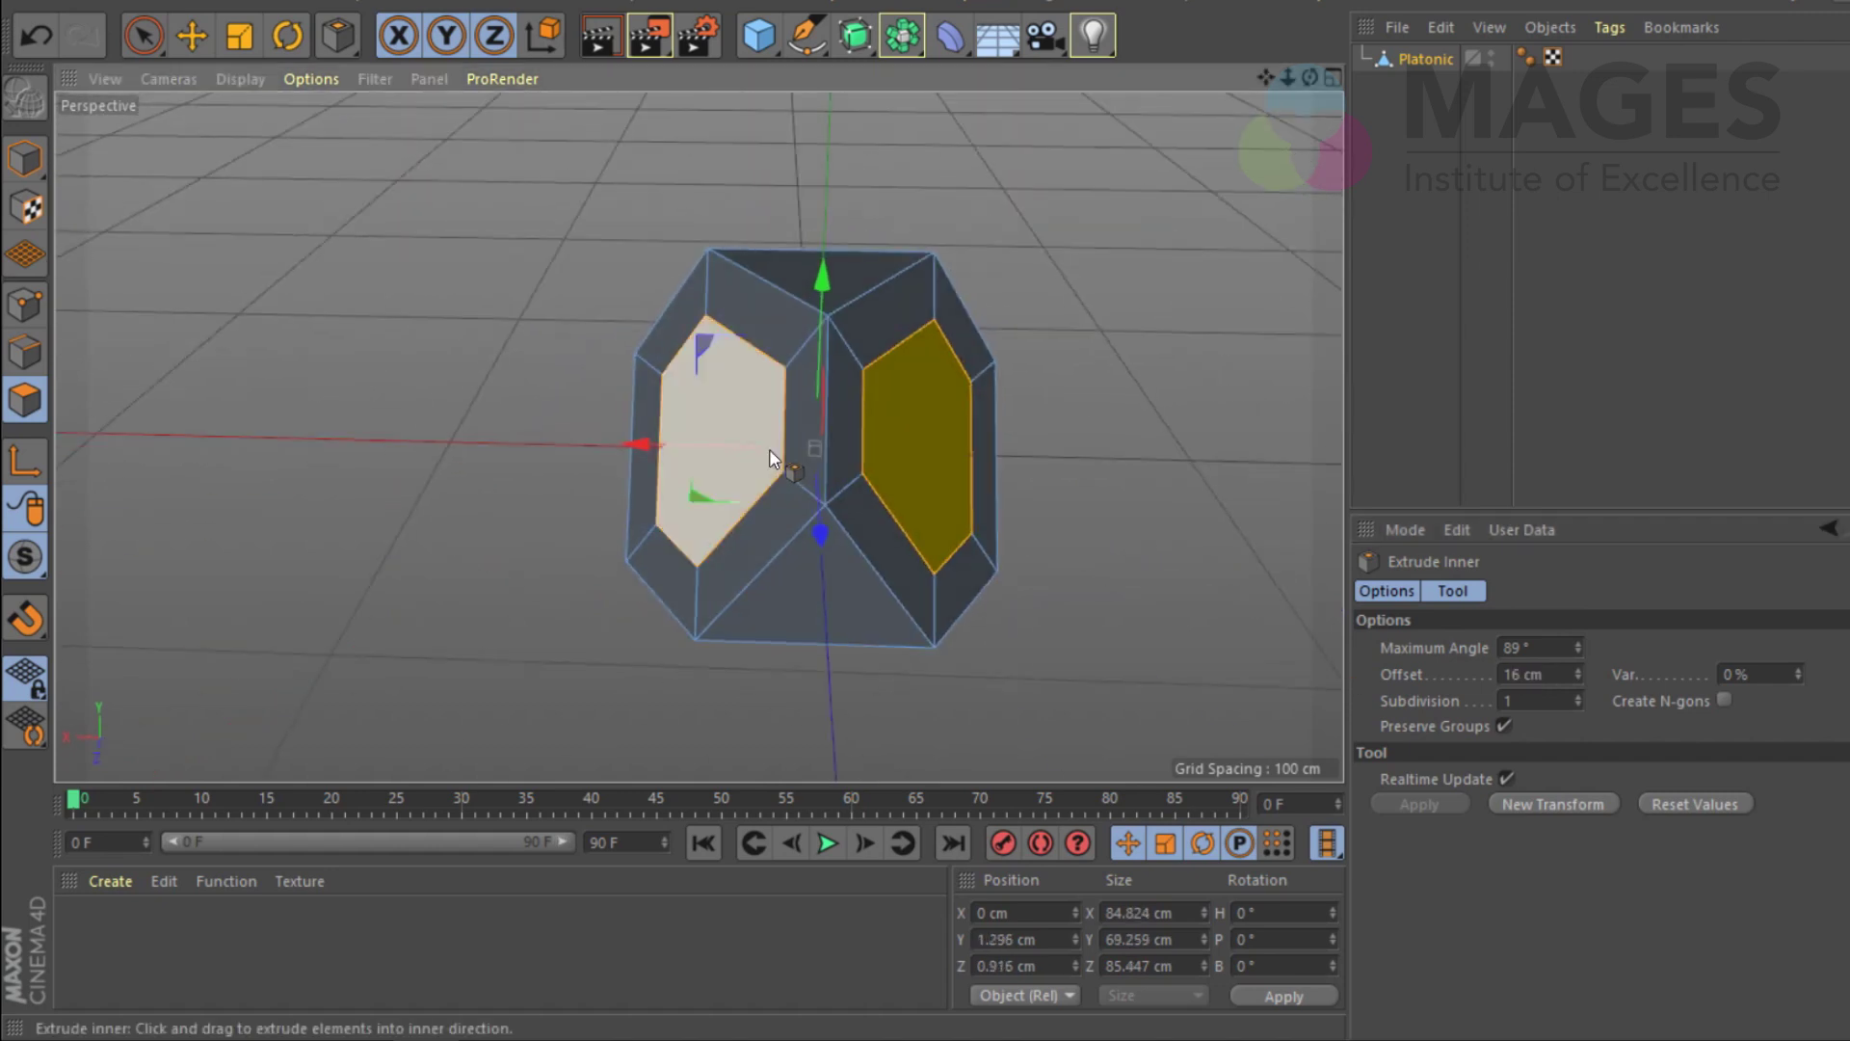
pyautogui.press('m')
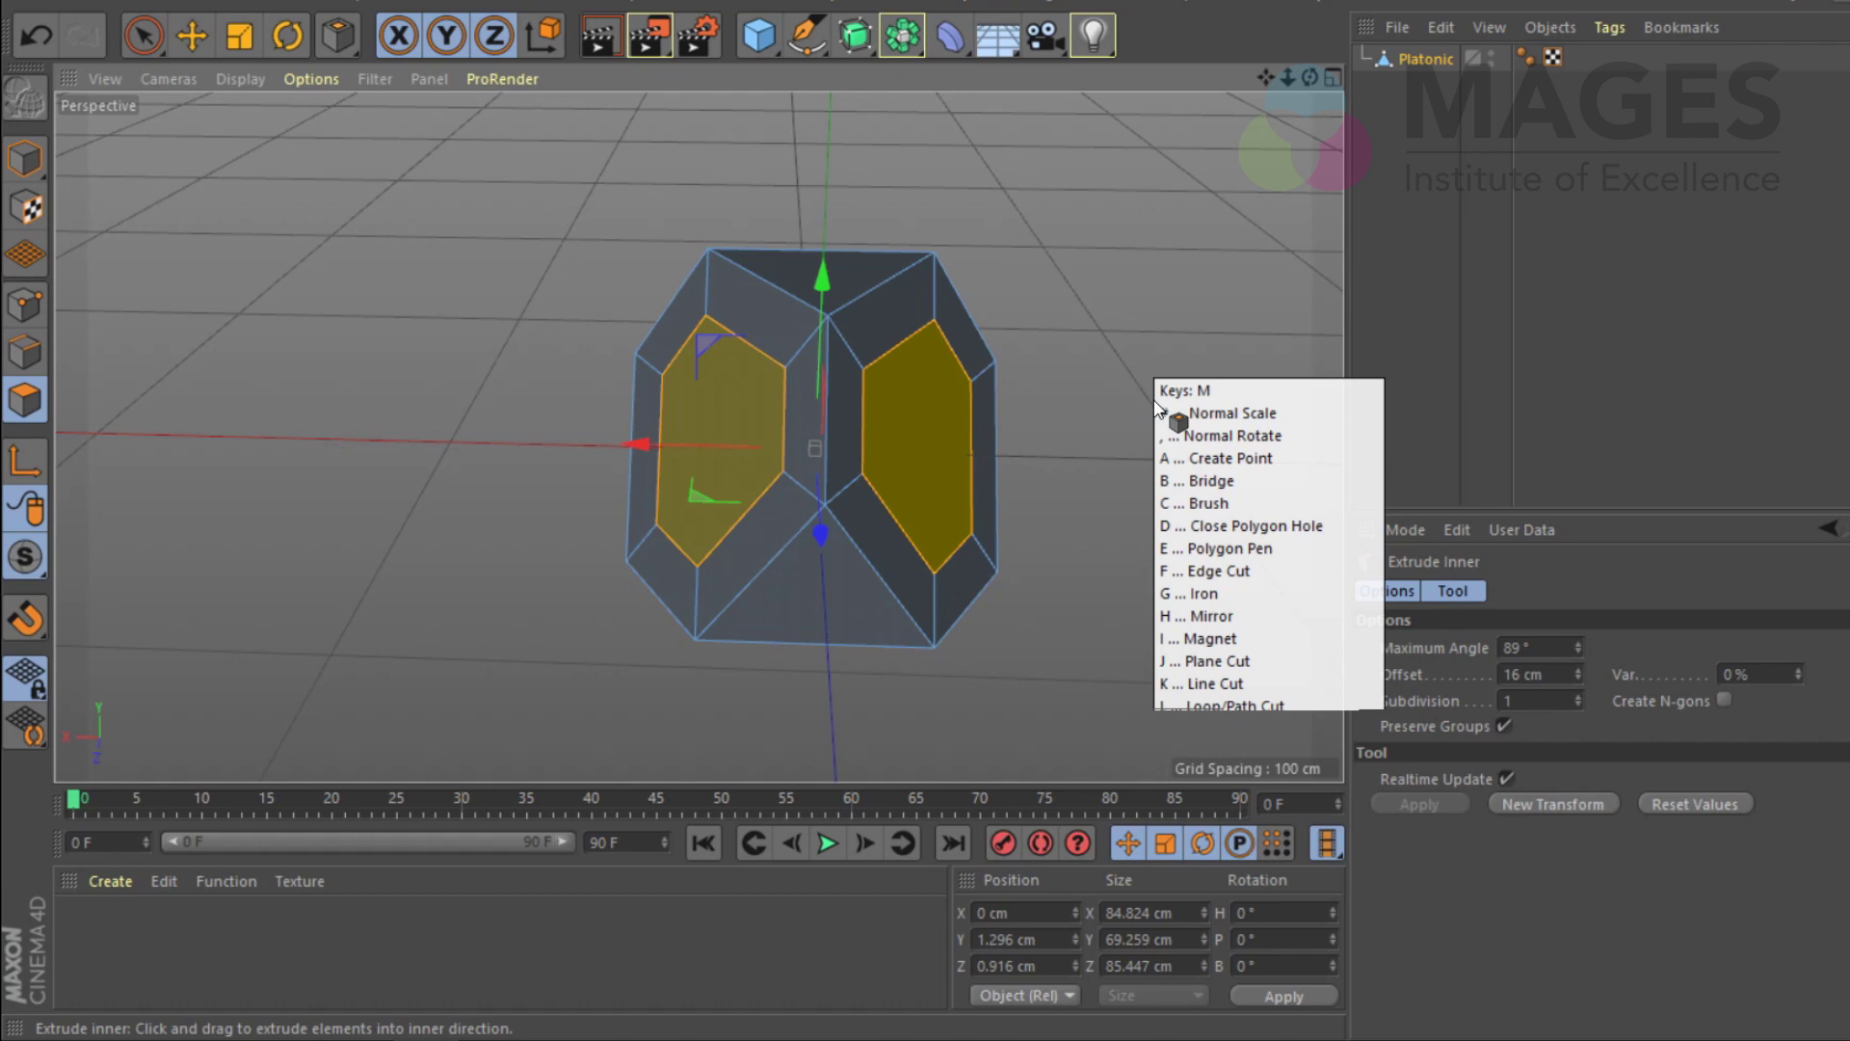
# Step: Extrude the inset hexagonal faces outward, settling on a 20 cm offset
pyautogui.press('t')
pyautogui.moveTo(939, 424); pyautogui.dragTo(1060, 424)
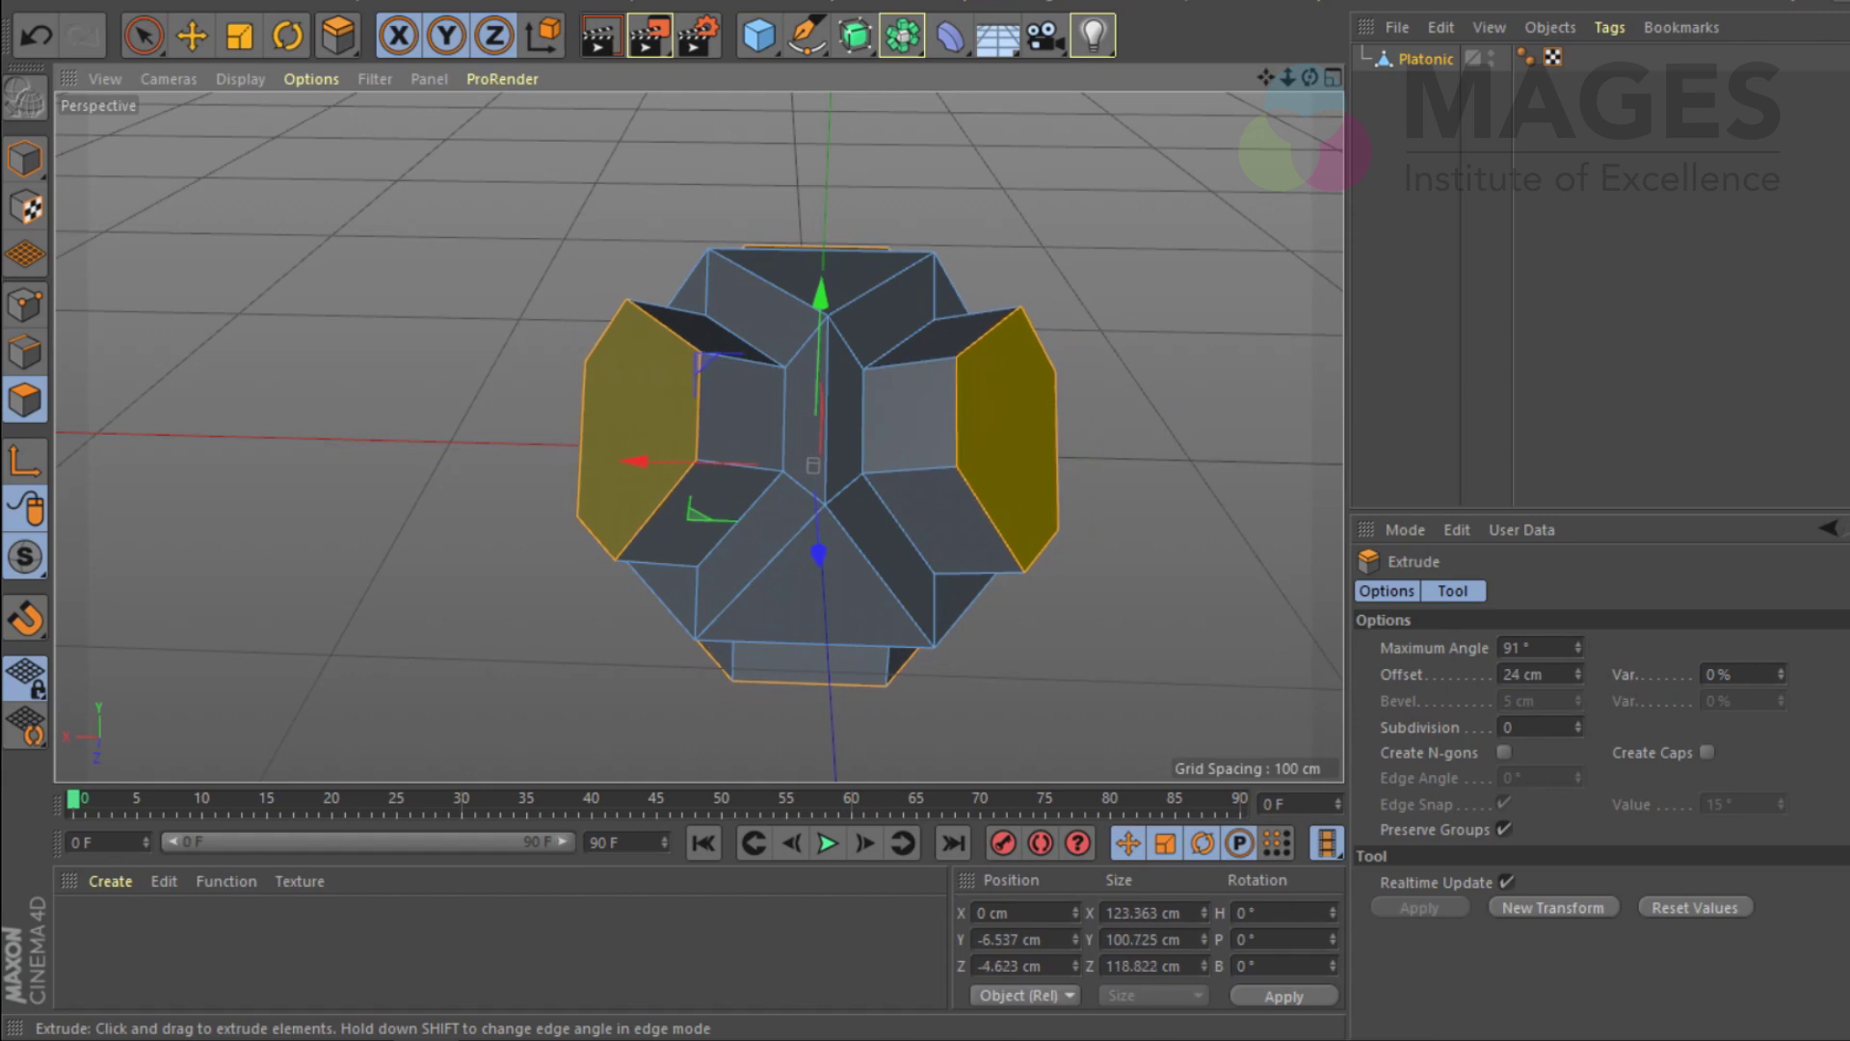
pyautogui.doubleClick(1537, 674)
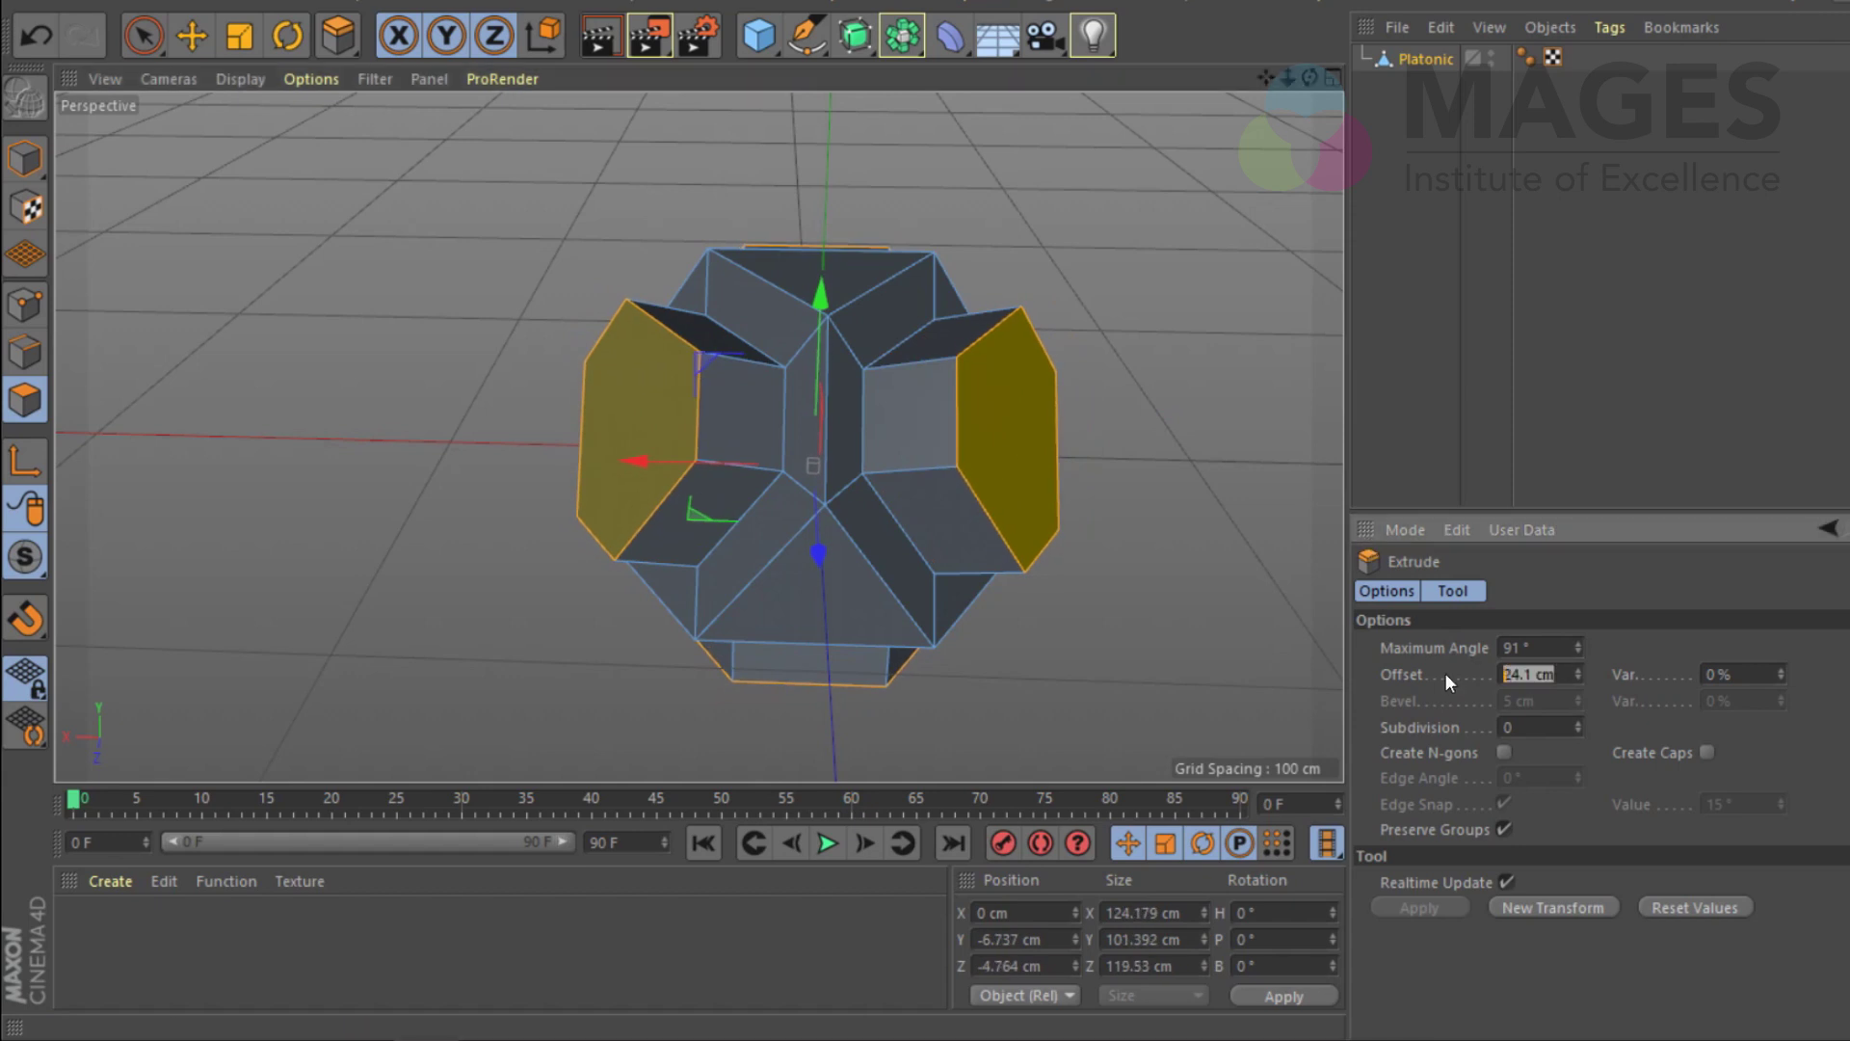
pyautogui.write('25')
pyautogui.press('Return')
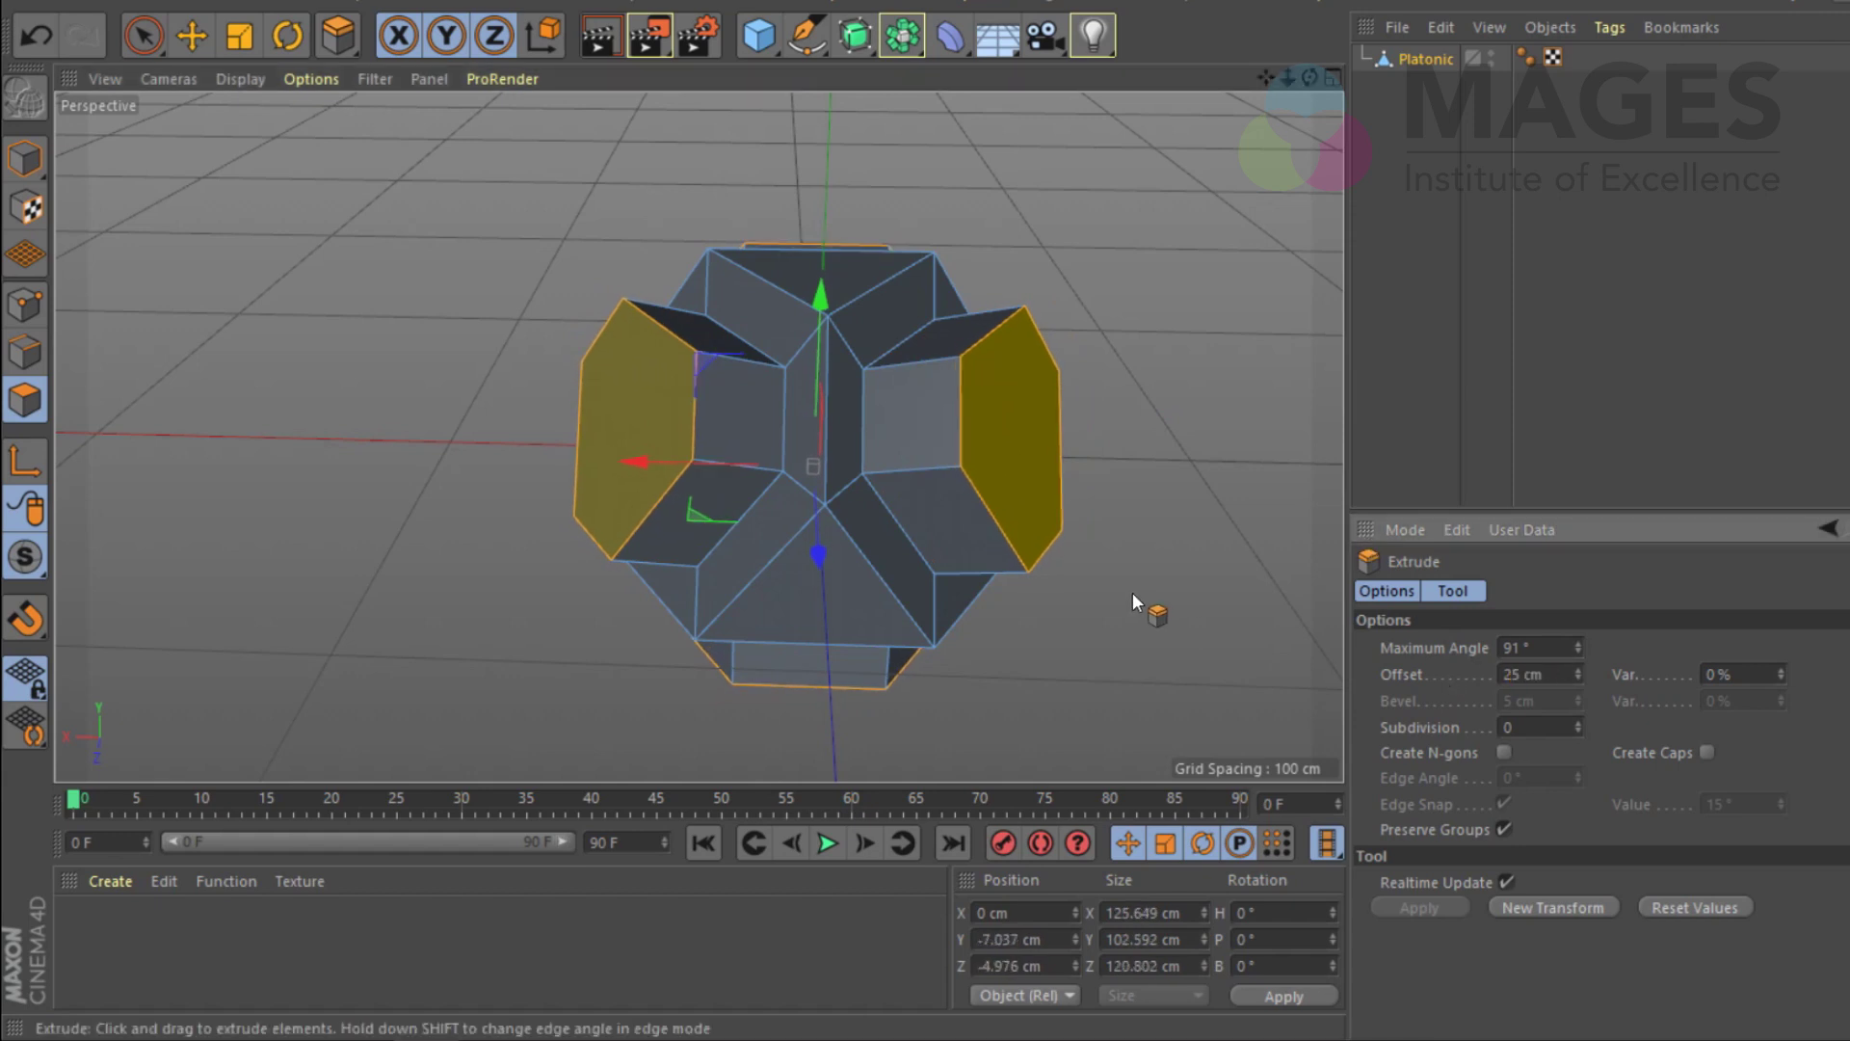
pyautogui.moveTo(900, 493)
pyautogui.keyDown('alt'); pyautogui.mouseDown()
pyautogui.moveTo(1054, 529)
pyautogui.moveTo(954, 516)
pyautogui.moveTo(867, 458)
pyautogui.moveTo(925, 461)
pyautogui.moveTo(892, 459)
pyautogui.mouseUp(); pyautogui.keyUp('alt')
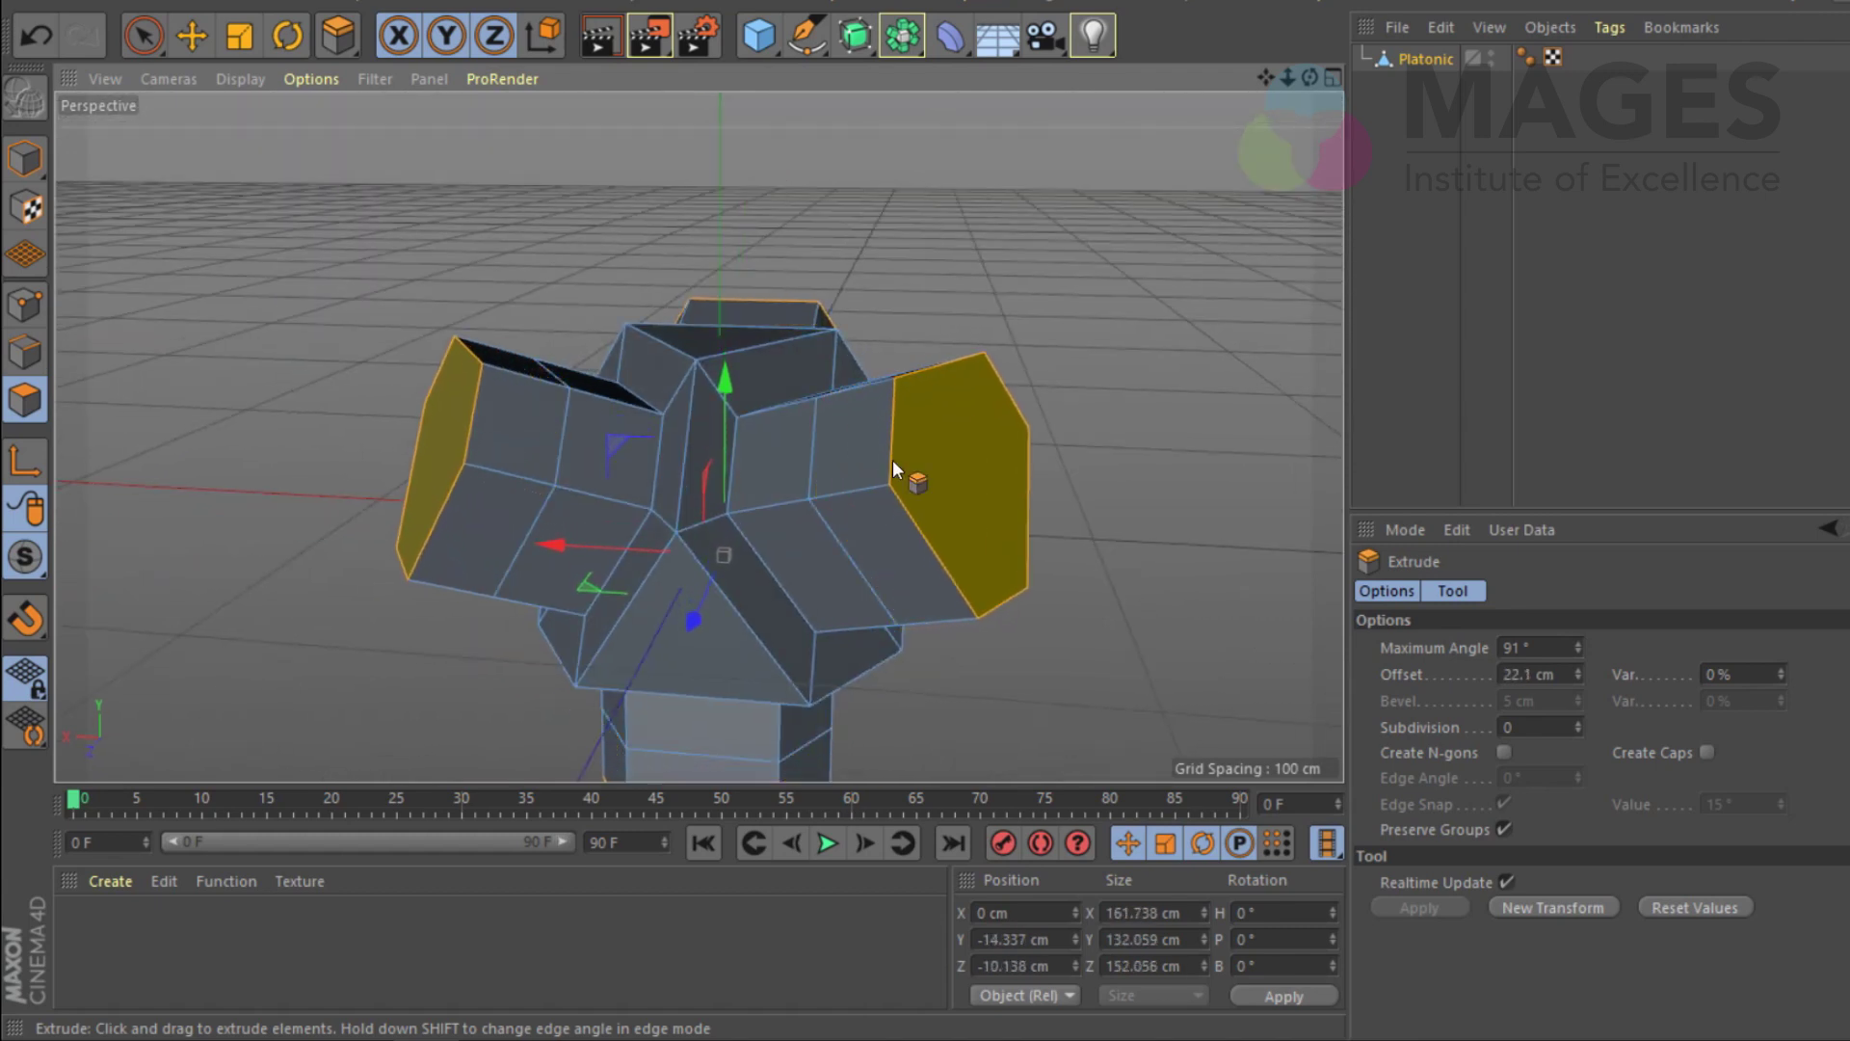
pyautogui.doubleClick(1562, 674)
pyautogui.write('20')
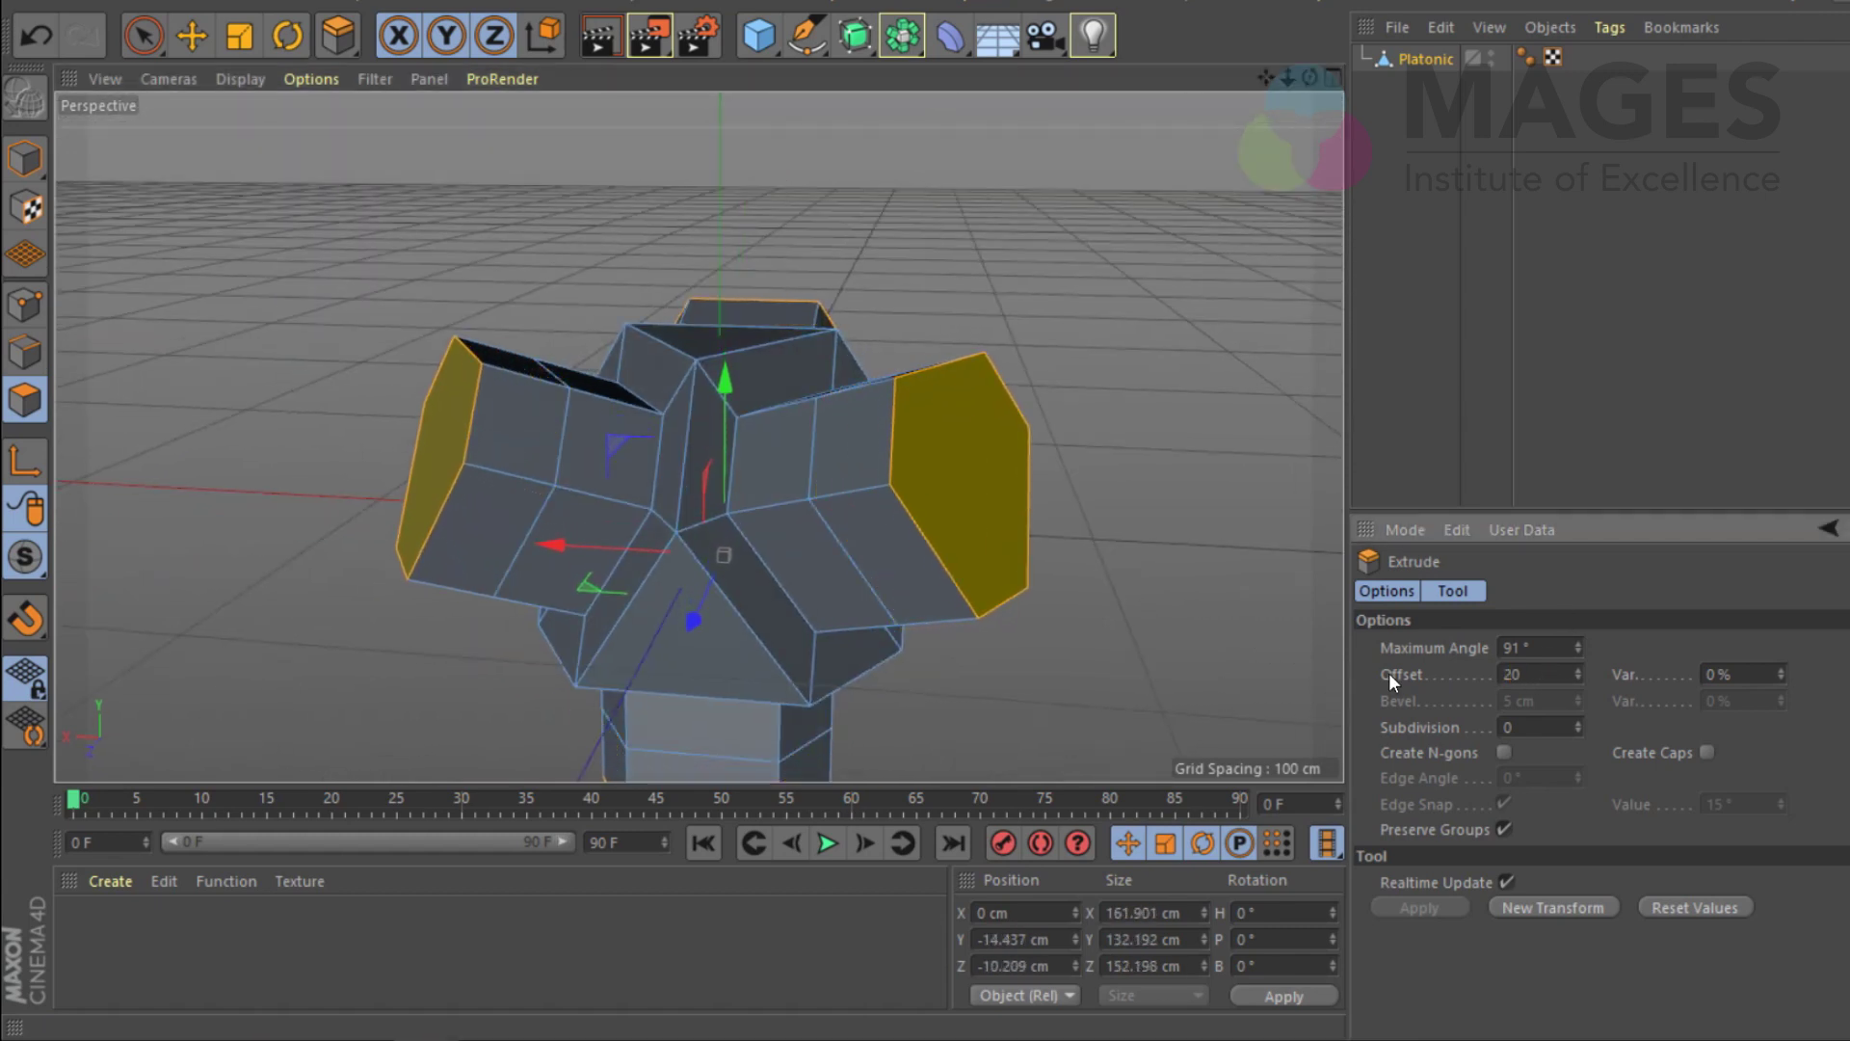
pyautogui.press('Return')
pyautogui.keyDown('alt'); pyautogui.moveTo(1081, 569); pyautogui.dragTo(713, 377); pyautogui.keyUp('alt')
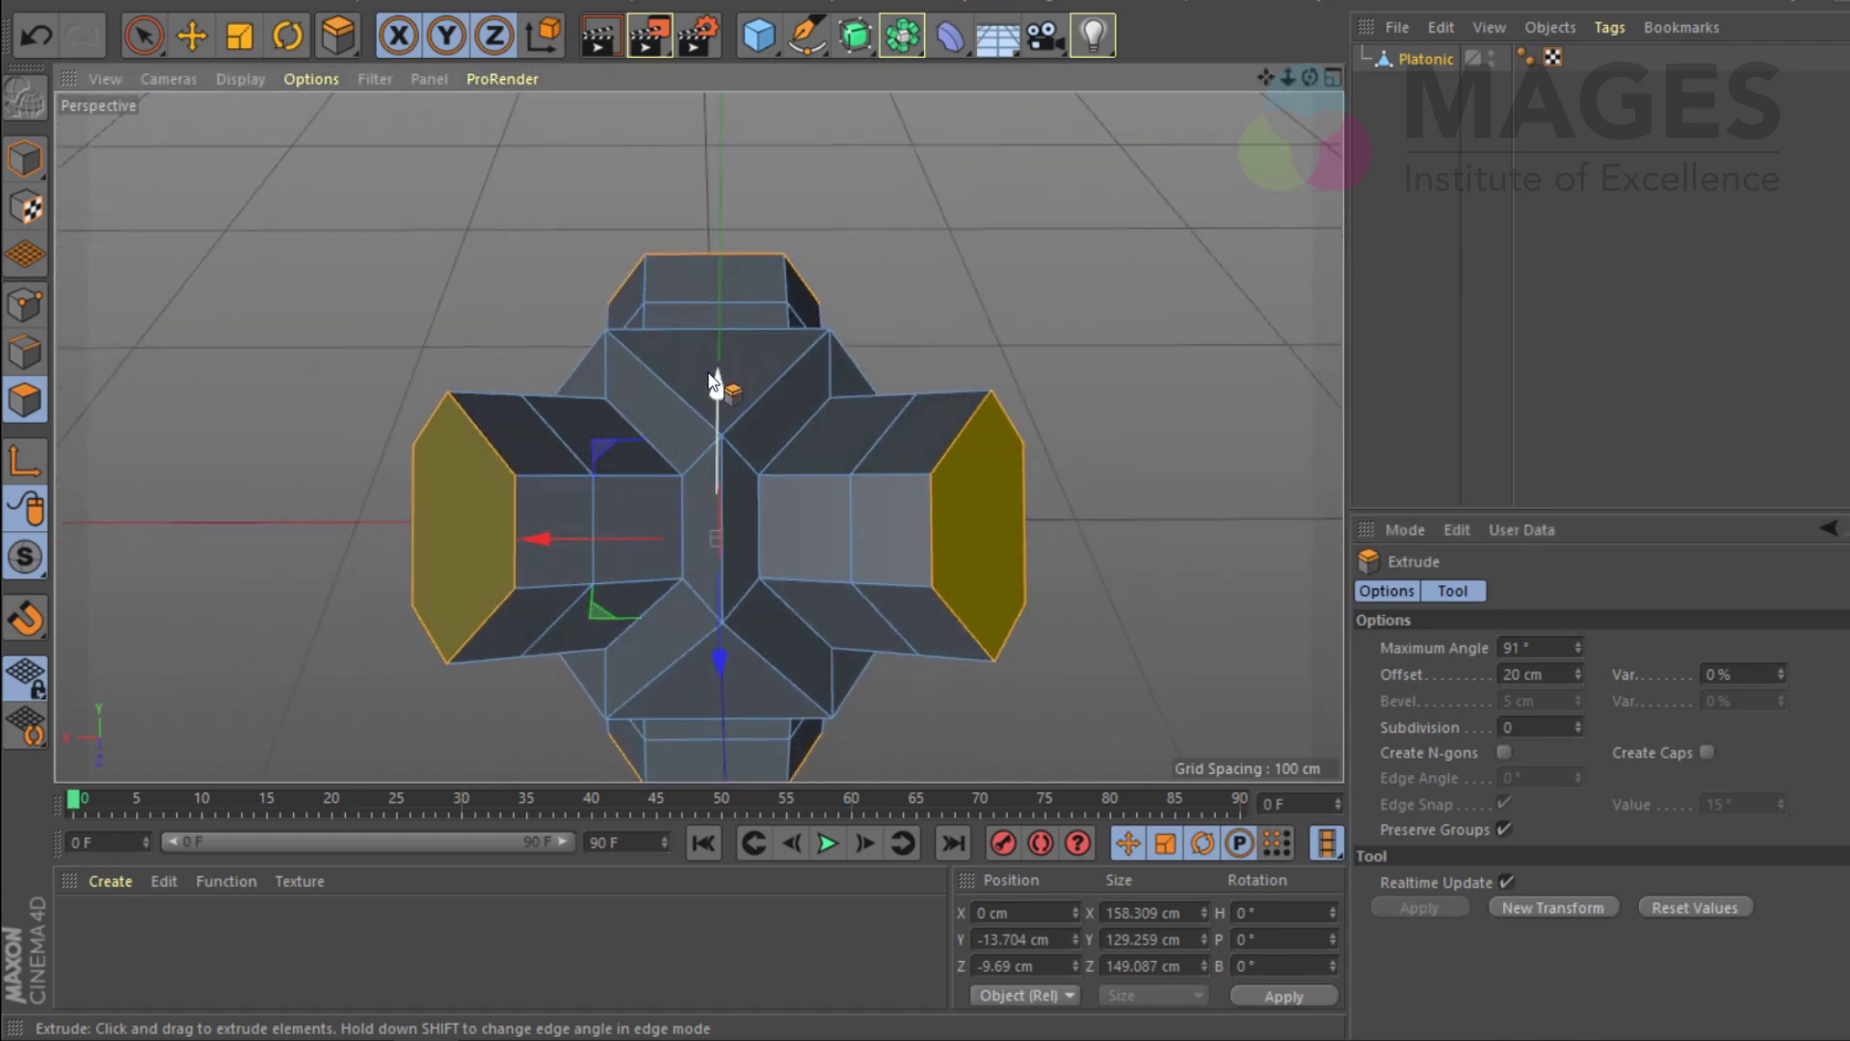
# Step: Select the triangular faces between the new arms
pyautogui.click(737, 355)
pyautogui.keyDown('alt'); pyautogui.moveTo(987, 436); pyautogui.dragTo(923, 281); pyautogui.keyUp('alt')
pyautogui.keyDown('shift'); pyautogui.click(1171, 511); pyautogui.keyUp('shift')
pyautogui.keyDown('alt'); pyautogui.moveTo(1060, 298); pyautogui.dragTo(1004, 338); pyautogui.keyUp('alt')
pyautogui.keyDown('shift'); pyautogui.click(1004, 337); pyautogui.keyUp('shift')
pyautogui.keyDown('alt'); pyautogui.moveTo(1125, 399); pyautogui.dragTo(958, 444); pyautogui.keyUp('alt')
# Step: Inset the selected triangular face with Extrude Inner at a 6 cm offset
pyautogui.press('m')
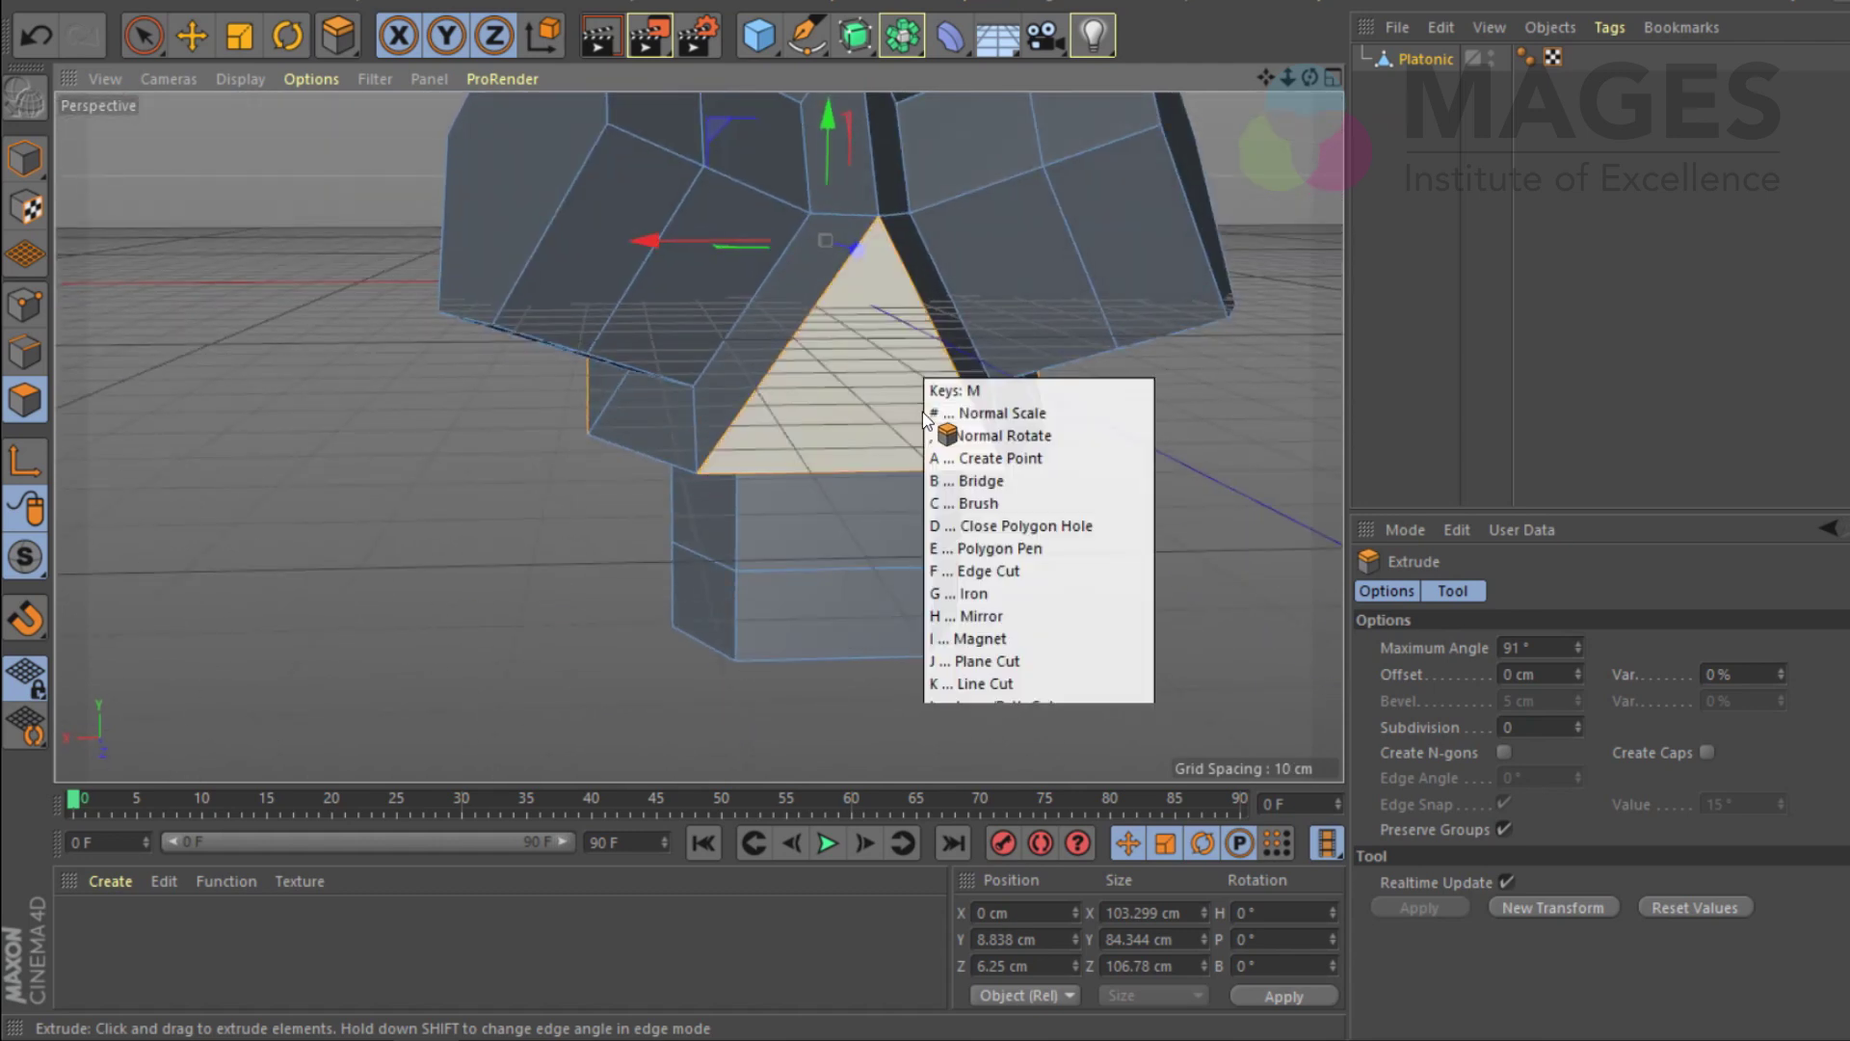
pyautogui.press('w')
pyautogui.moveTo(910, 367); pyautogui.dragTo(1002, 385)
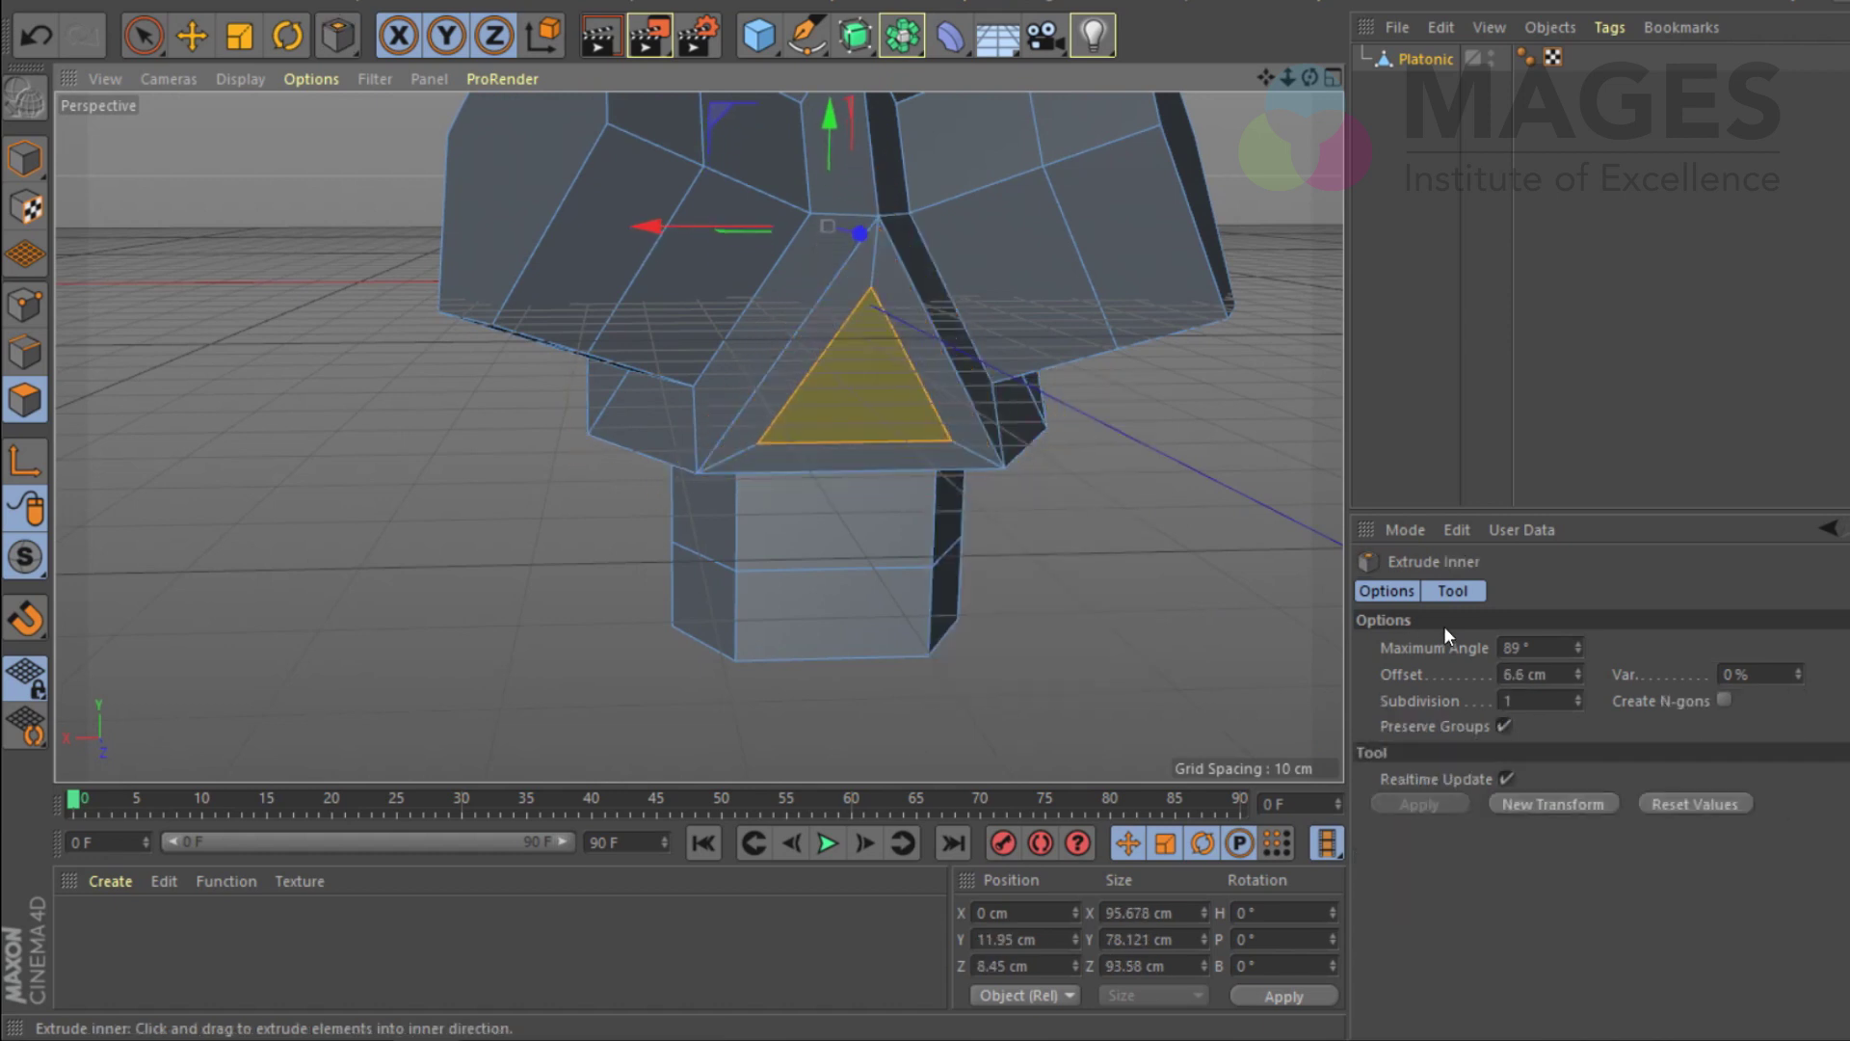
pyautogui.click(1424, 672)
pyautogui.write('6')
pyautogui.press('Return')
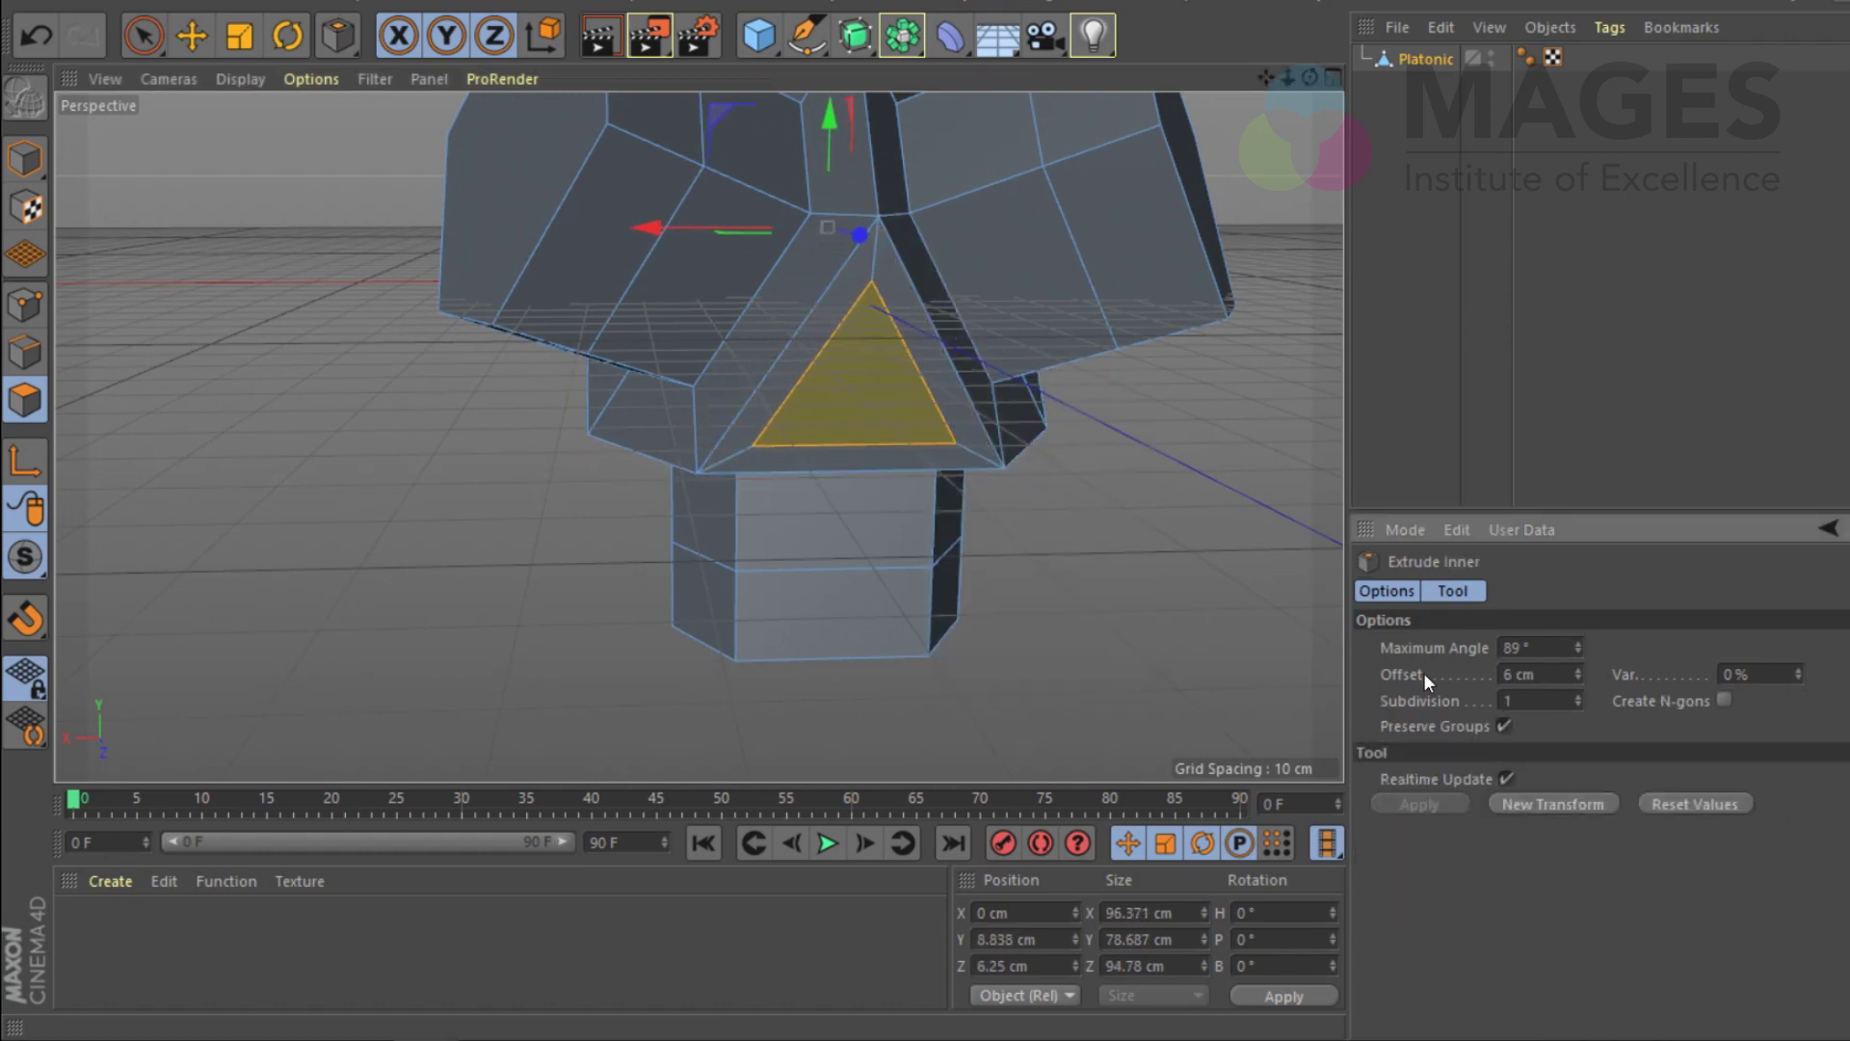
# Step: Extrude the inset triangle inward about 15.4 cm to form a recess
pyautogui.press('m')
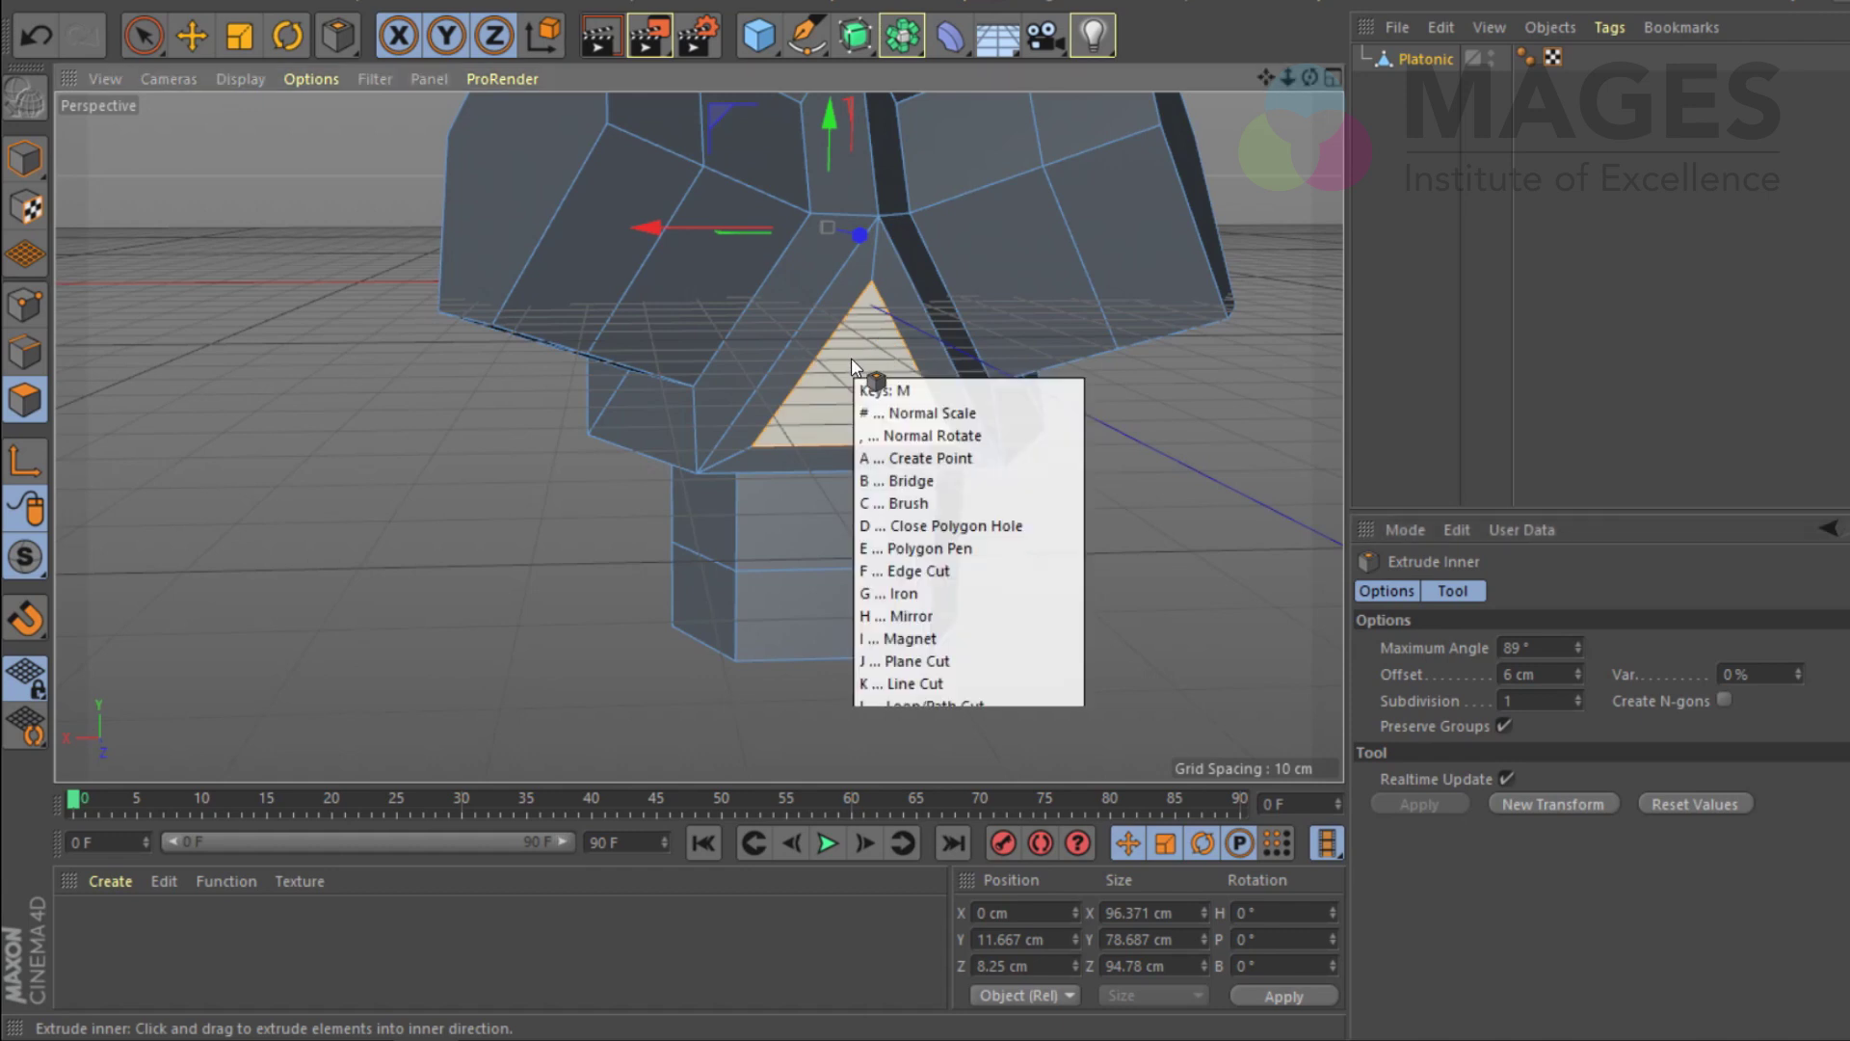
pyautogui.press('t')
pyautogui.moveTo(875, 376)
pyautogui.mouseDown()
pyautogui.moveTo(868, 390)
pyautogui.moveTo(881, 385)
pyautogui.mouseUp()
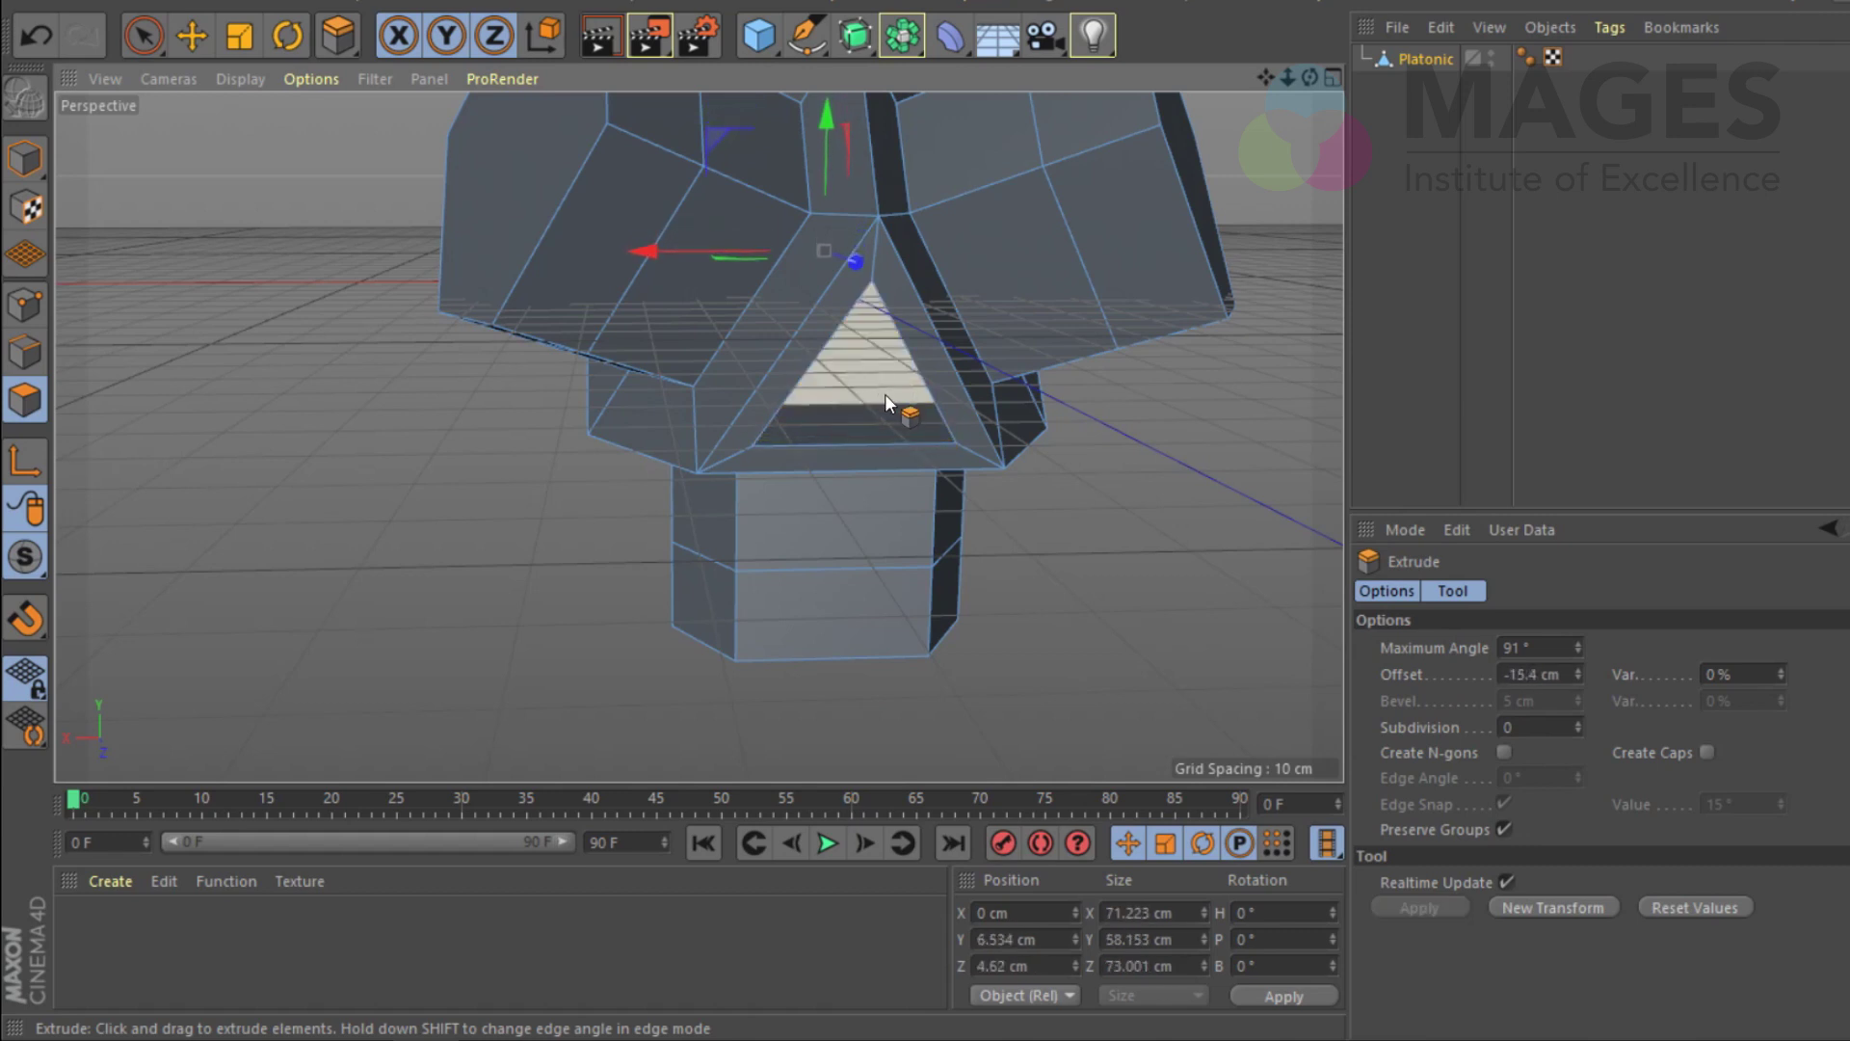
pyautogui.press('t')
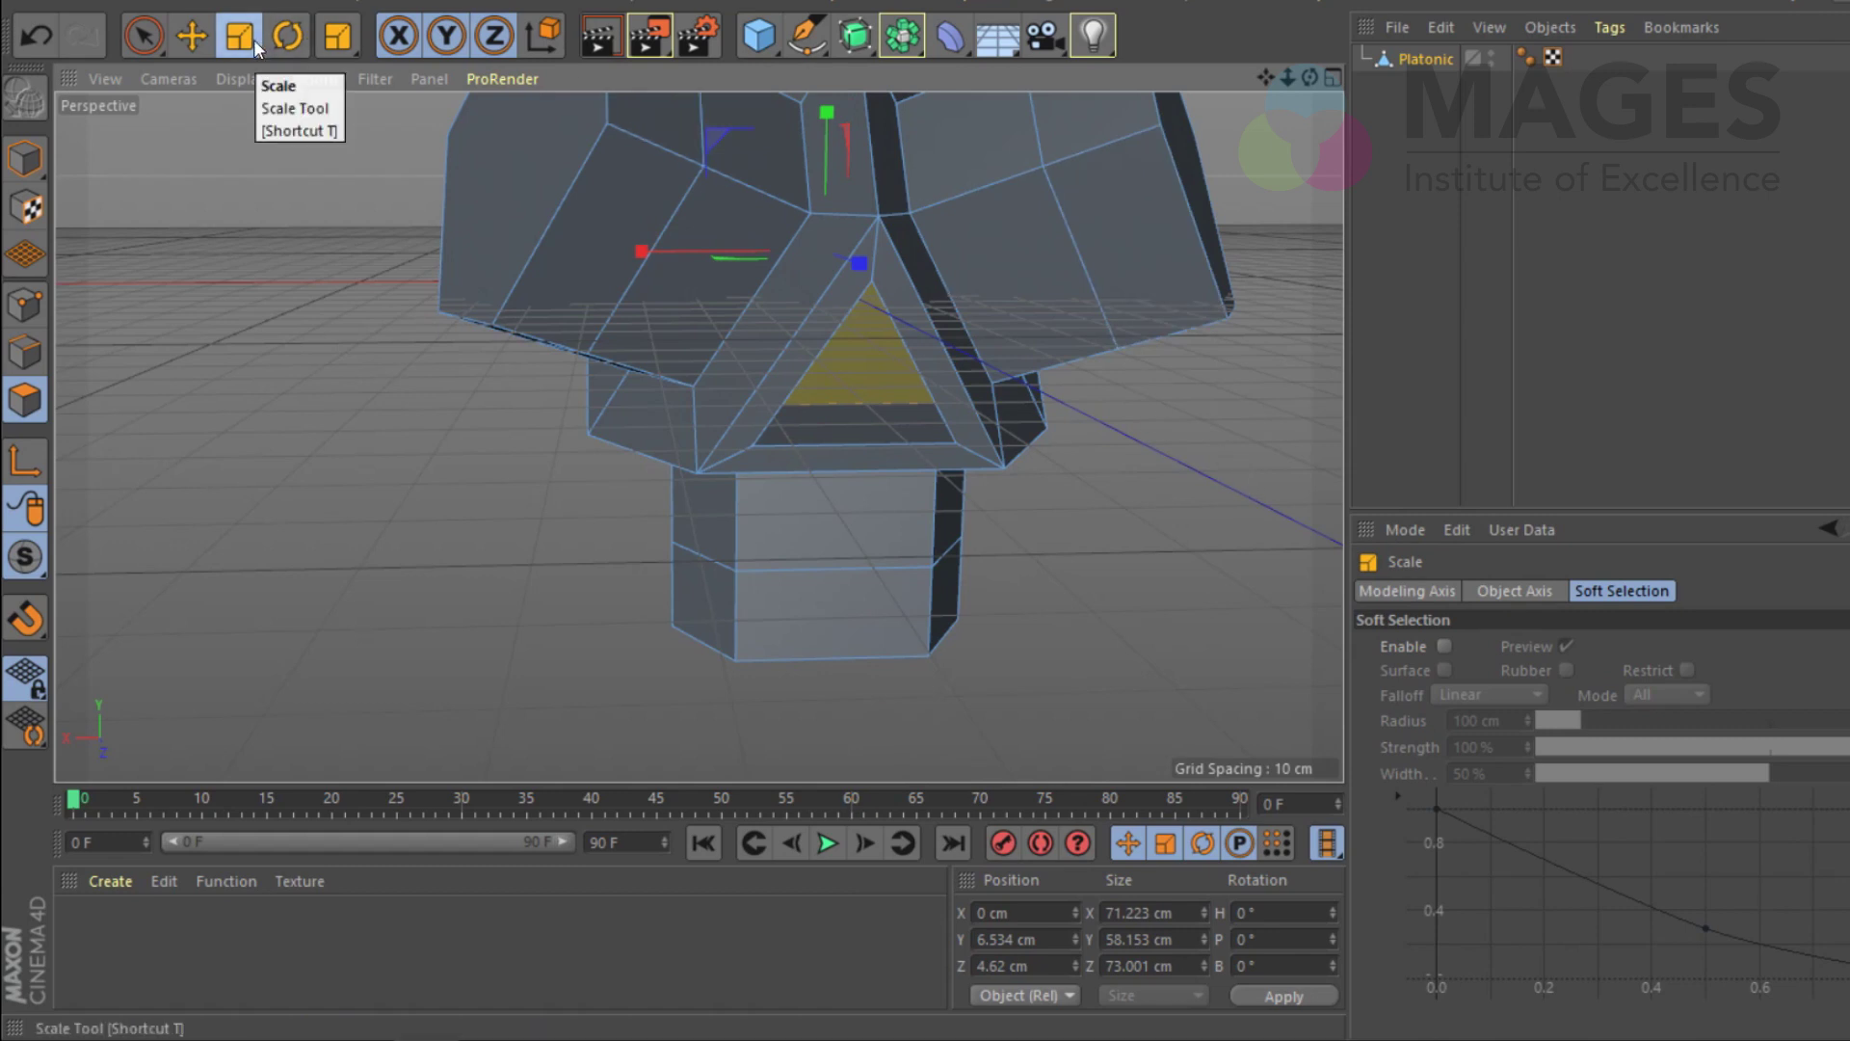
# Step: Scale the recessed triangle face down to about 67%
pyautogui.moveTo(1207, 493); pyautogui.dragTo(322, 332)
pyautogui.keyDown('alt'); pyautogui.moveTo(621, 325); pyautogui.dragTo(448, 380); pyautogui.keyUp('alt')
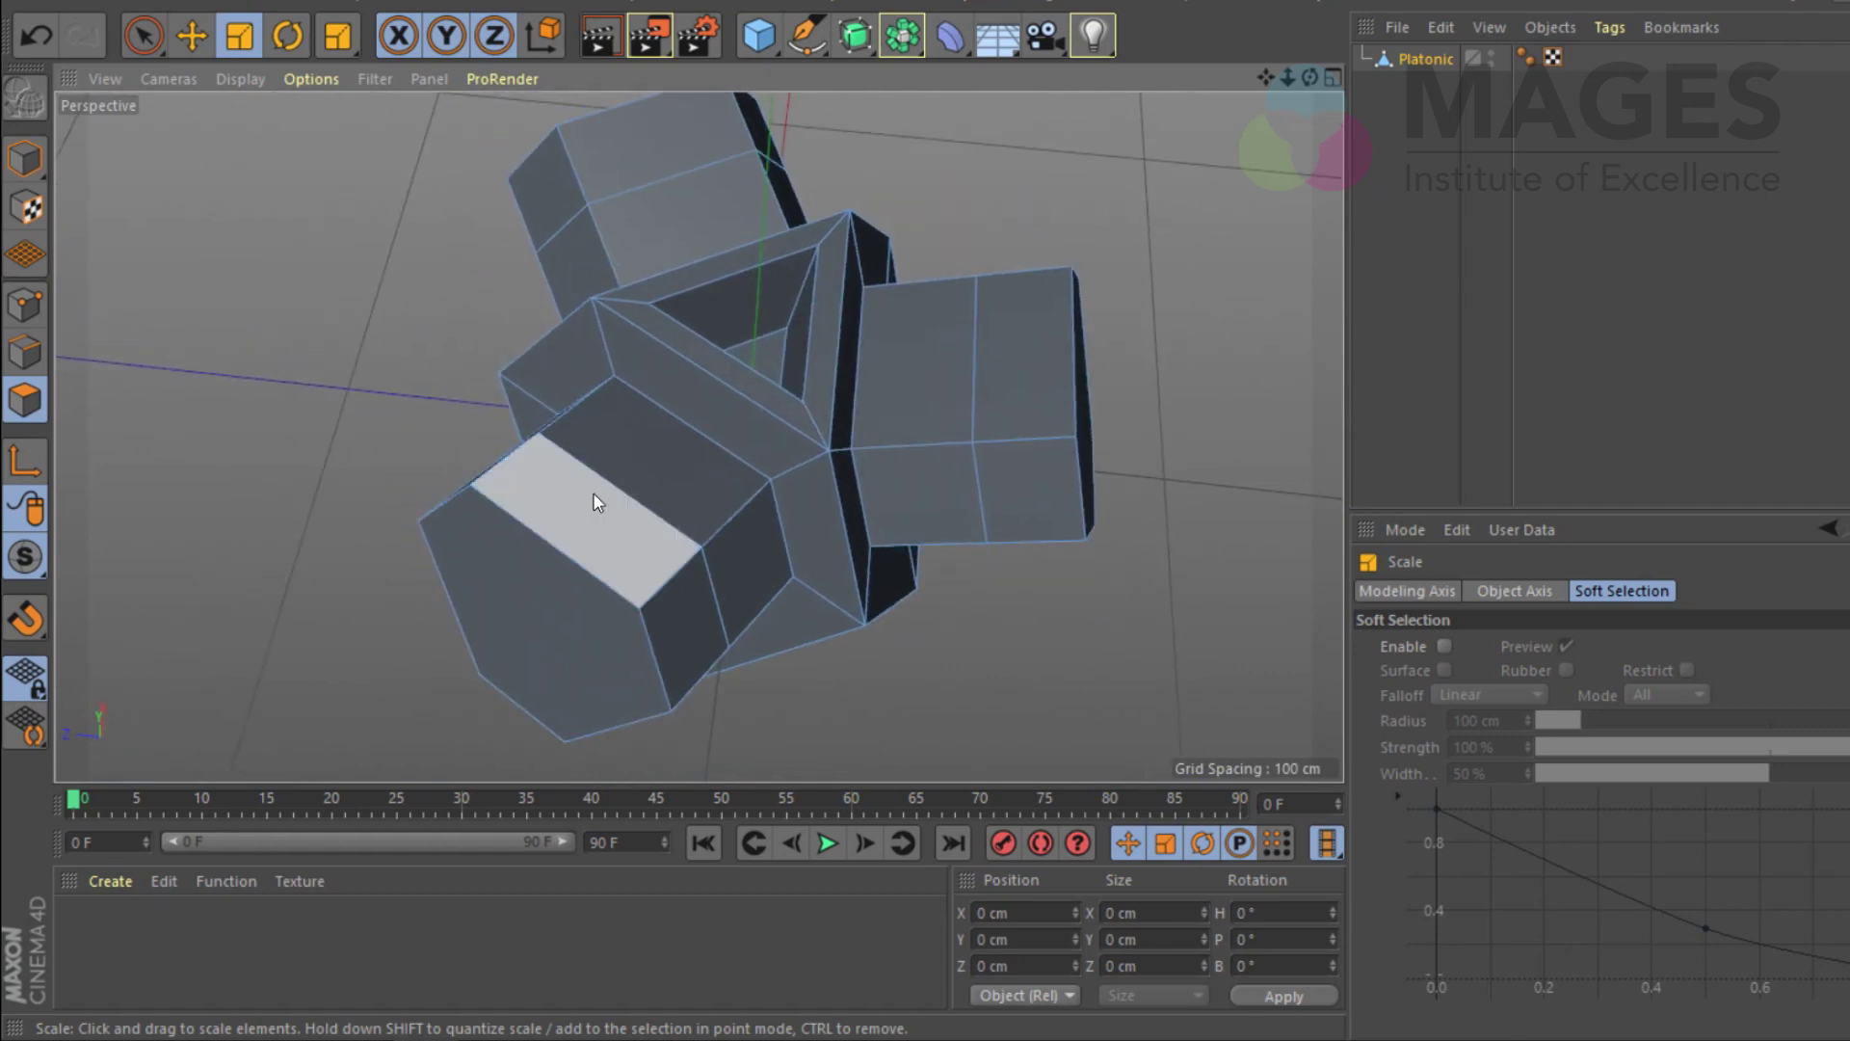
pyautogui.keyDown('alt'); pyautogui.moveTo(732, 376); pyautogui.dragTo(575, 199); pyautogui.keyUp('alt')
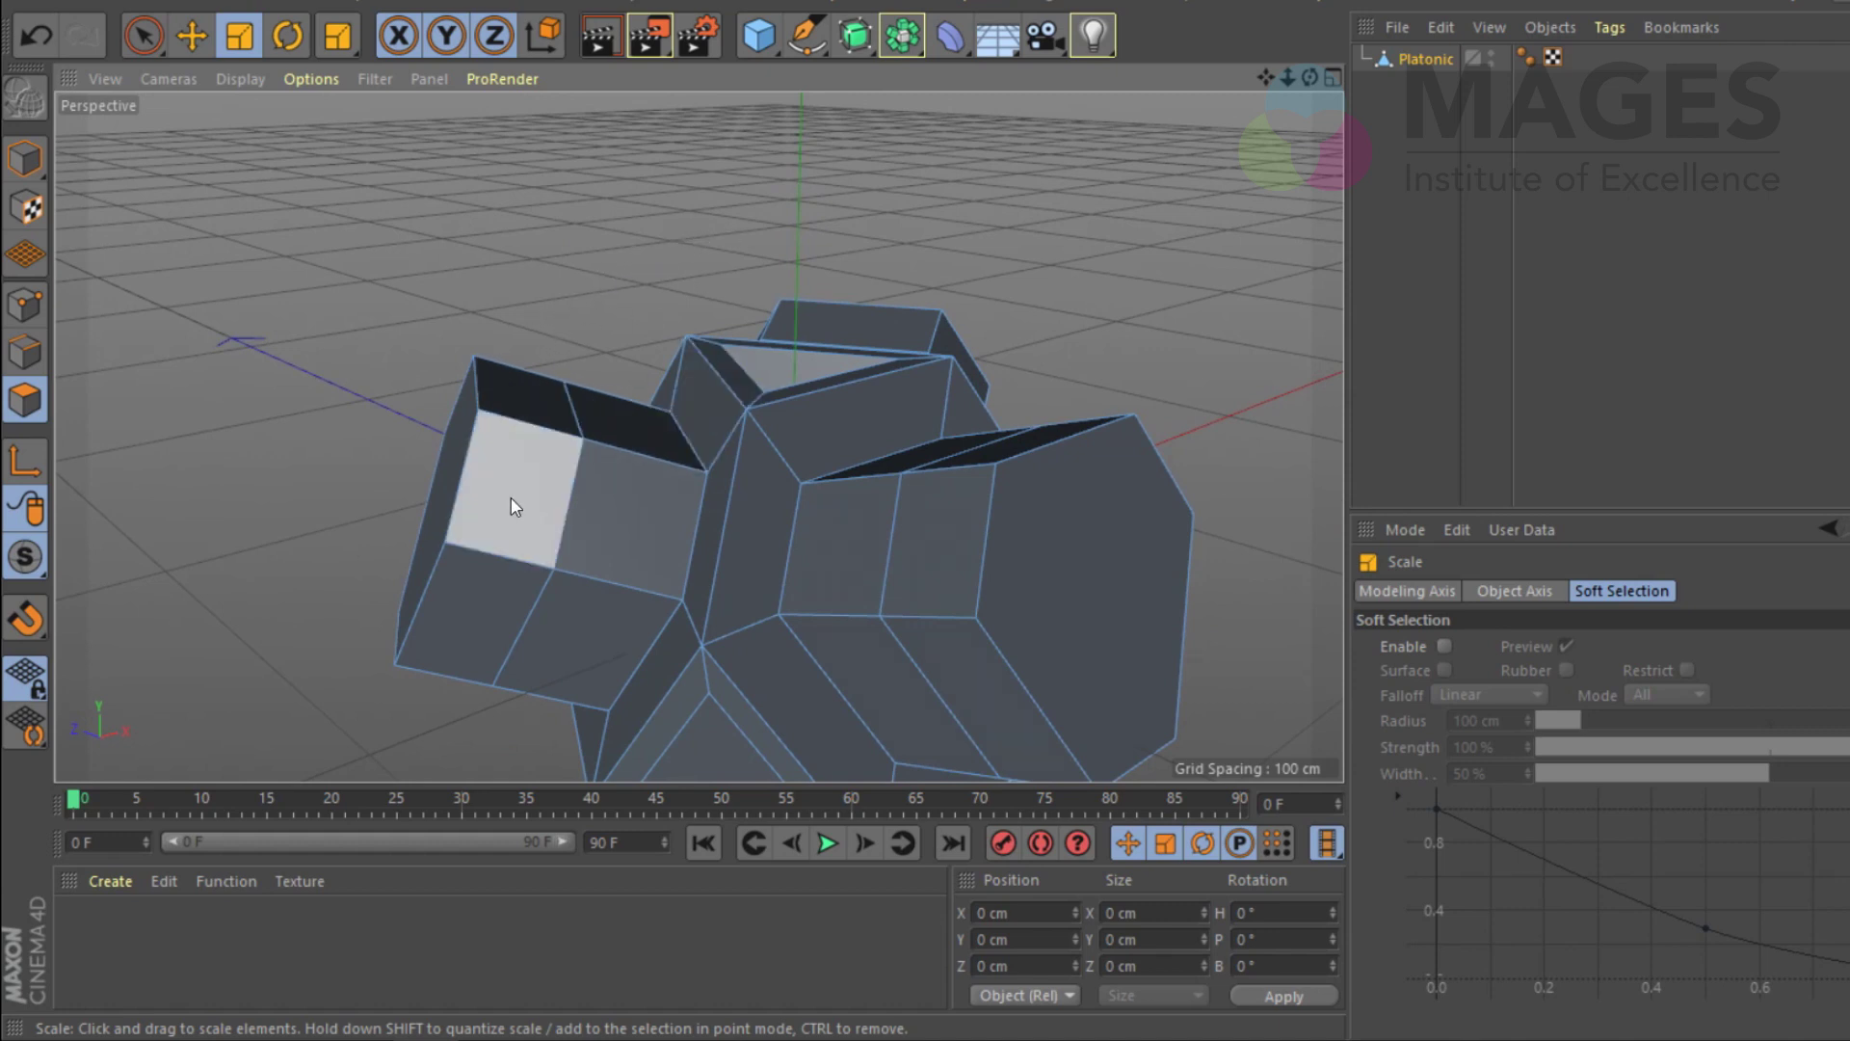
pyautogui.keyDown('alt'); pyautogui.moveTo(599, 595); pyautogui.dragTo(472, 516); pyautogui.keyUp('alt')
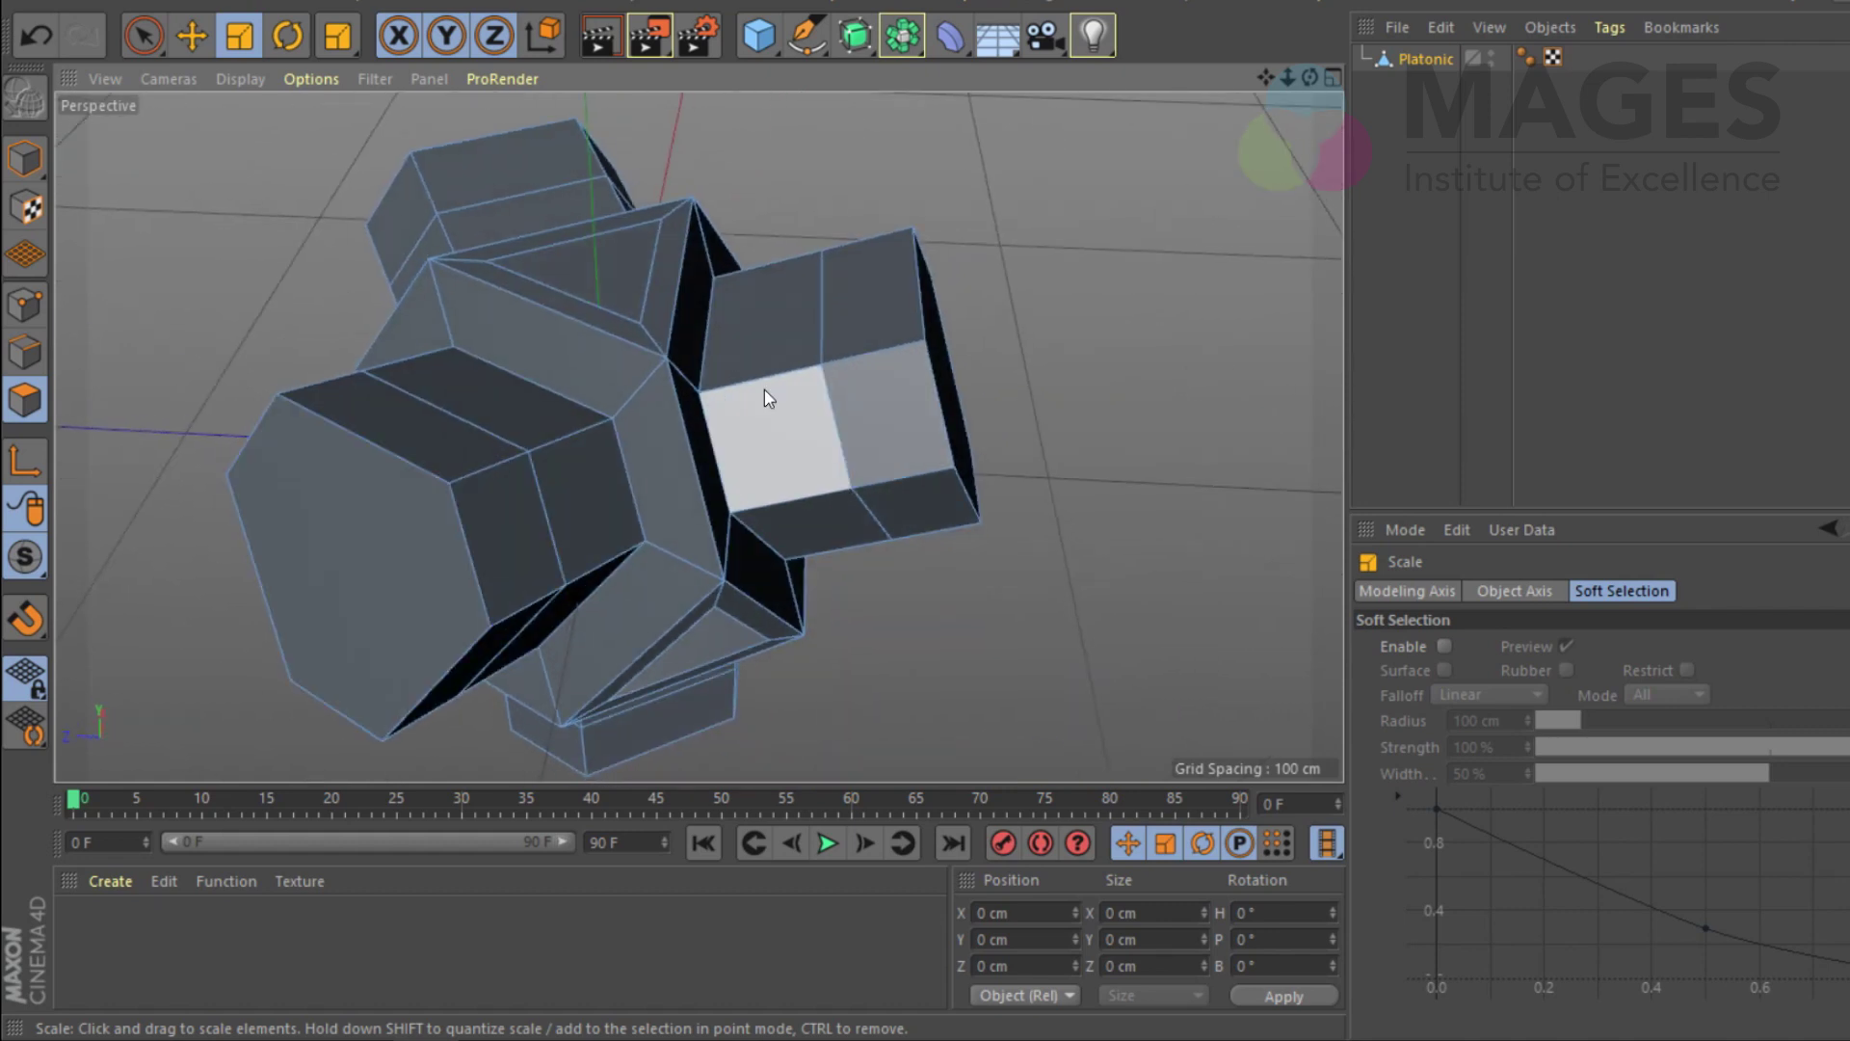
pyautogui.keyDown('alt'); pyautogui.moveTo(766, 389); pyautogui.dragTo(905, 432); pyautogui.keyUp('alt')
# Step: Select the outer end faces of every protruding arm: right, left, middle, top, bottom and the rest
pyautogui.click(905, 432)
pyautogui.keyDown('shift'); pyautogui.click(515, 438); pyautogui.keyUp('shift')
pyautogui.keyDown('alt'); pyautogui.moveTo(185, 385); pyautogui.dragTo(596, 378); pyautogui.keyUp('alt')
pyautogui.keyDown('shift'); pyautogui.click(347, 538); pyautogui.keyUp('shift')
pyautogui.keyDown('alt'); pyautogui.moveTo(269, 536); pyautogui.dragTo(549, 434); pyautogui.keyUp('alt')
pyautogui.keyDown('shift'); pyautogui.click(568, 439); pyautogui.keyUp('shift')
pyautogui.keyDown('alt'); pyautogui.moveTo(702, 542); pyautogui.dragTo(775, 181); pyautogui.keyUp('alt')
pyautogui.keyDown('alt'); pyautogui.moveTo(650, 176); pyautogui.dragTo(718, 188); pyautogui.keyUp('alt')
pyautogui.keyDown('shift'); pyautogui.click(734, 183); pyautogui.keyUp('shift')
pyautogui.keyDown('shift'); pyautogui.click(773, 386); pyautogui.keyUp('shift')
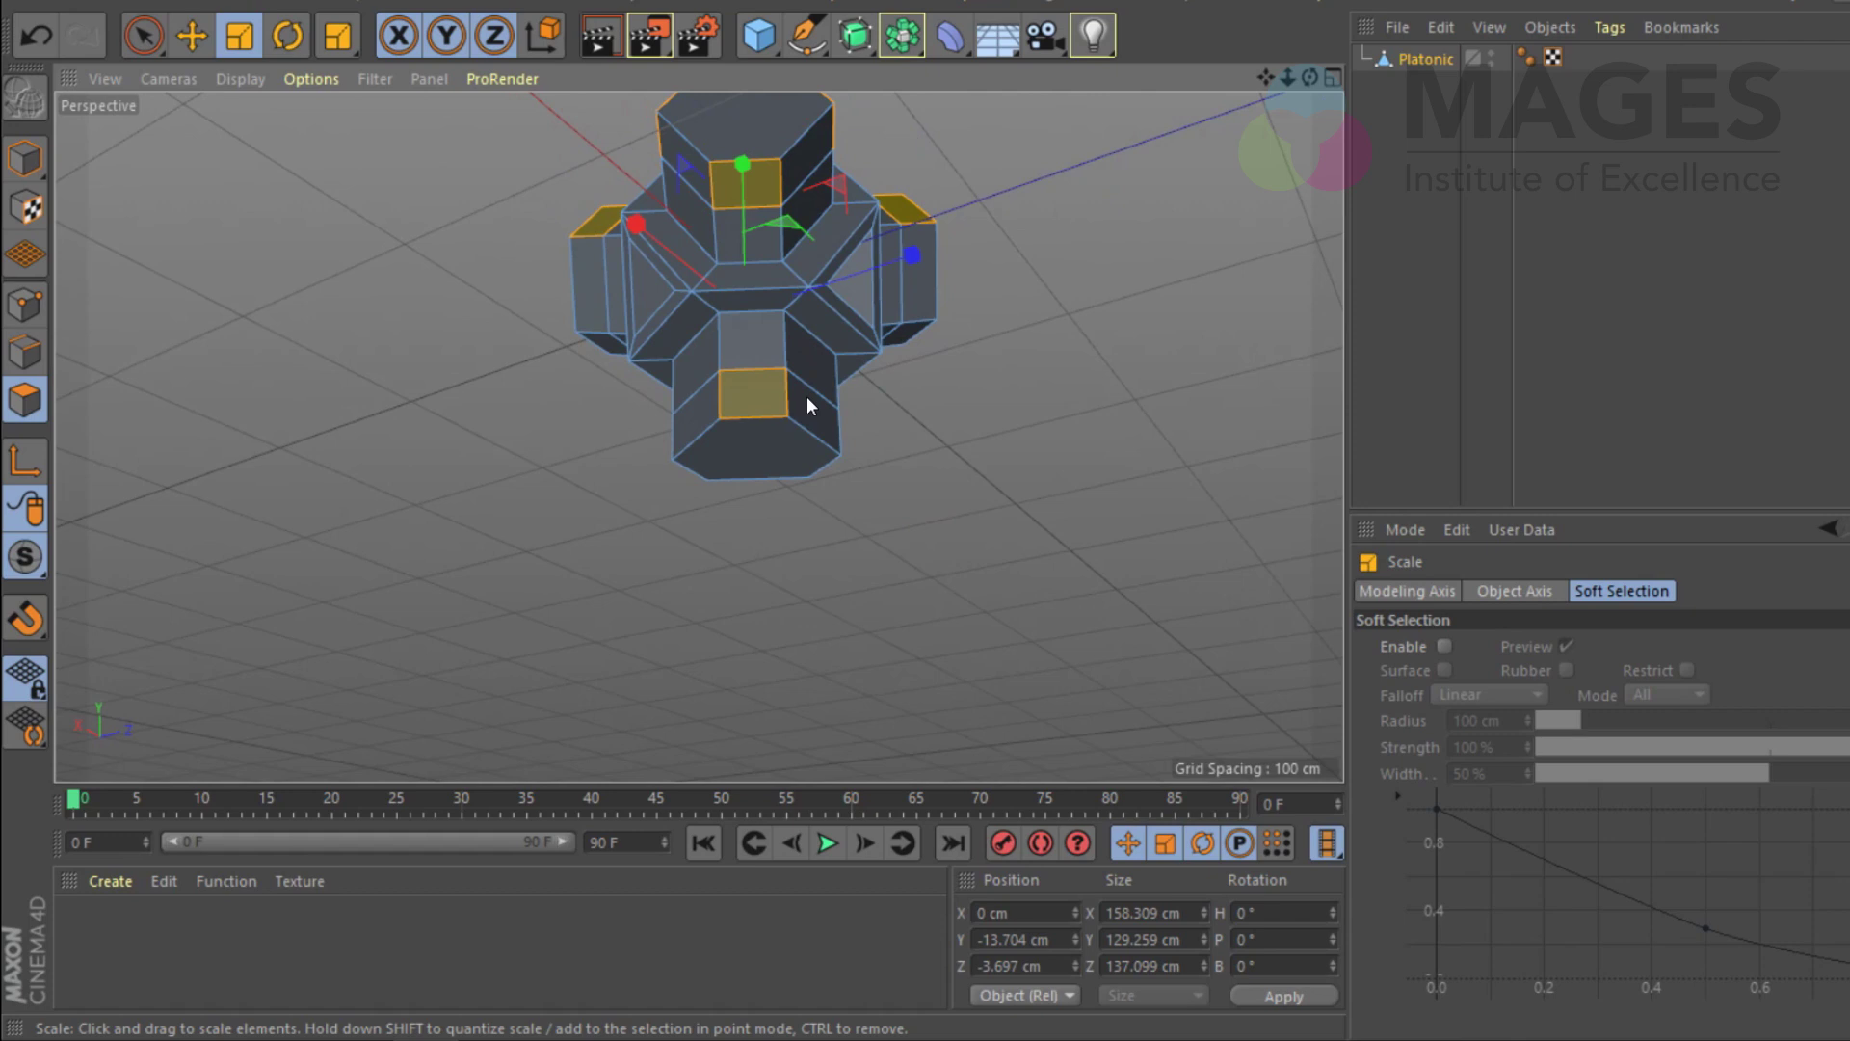
pyautogui.keyDown('alt'); pyautogui.moveTo(865, 413); pyautogui.dragTo(314, 406); pyautogui.keyUp('alt')
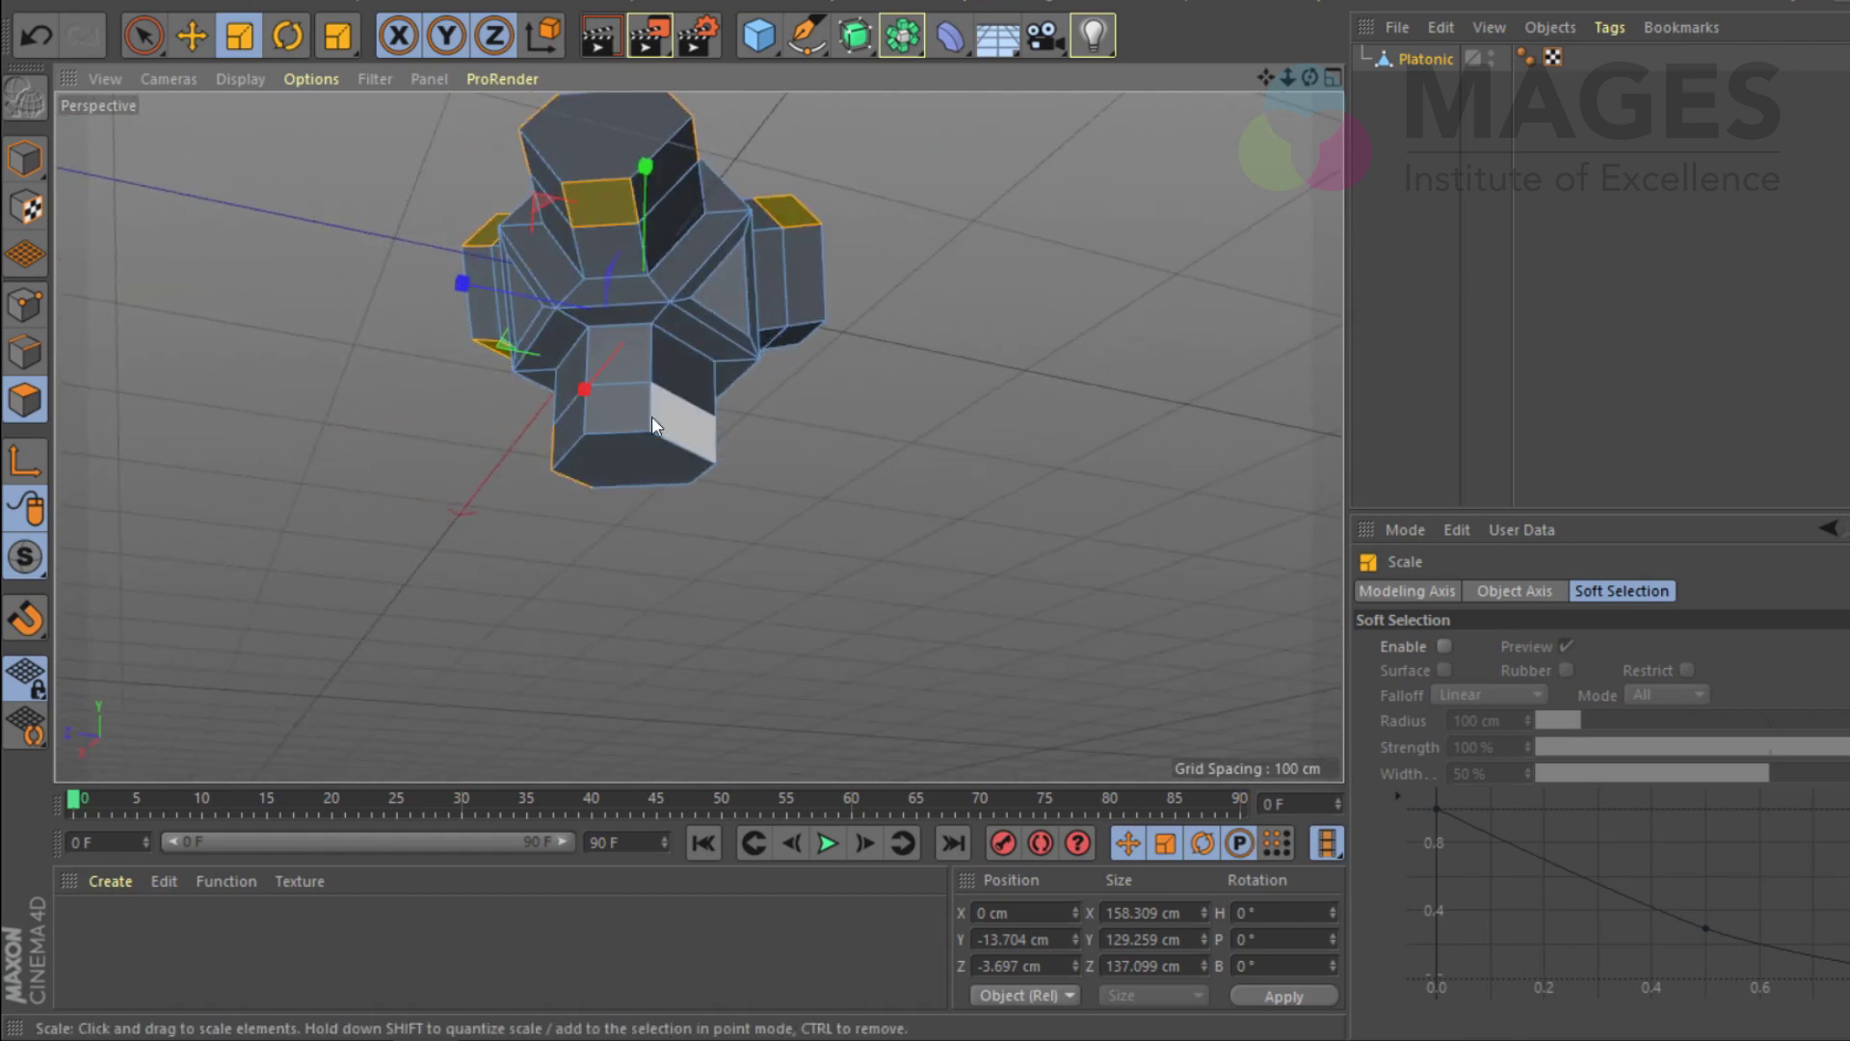
pyautogui.keyDown('alt'); pyautogui.moveTo(900, 422); pyautogui.dragTo(653, 280); pyautogui.keyUp('alt')
pyautogui.keyDown('shift'); pyautogui.click(654, 279); pyautogui.keyUp('shift')
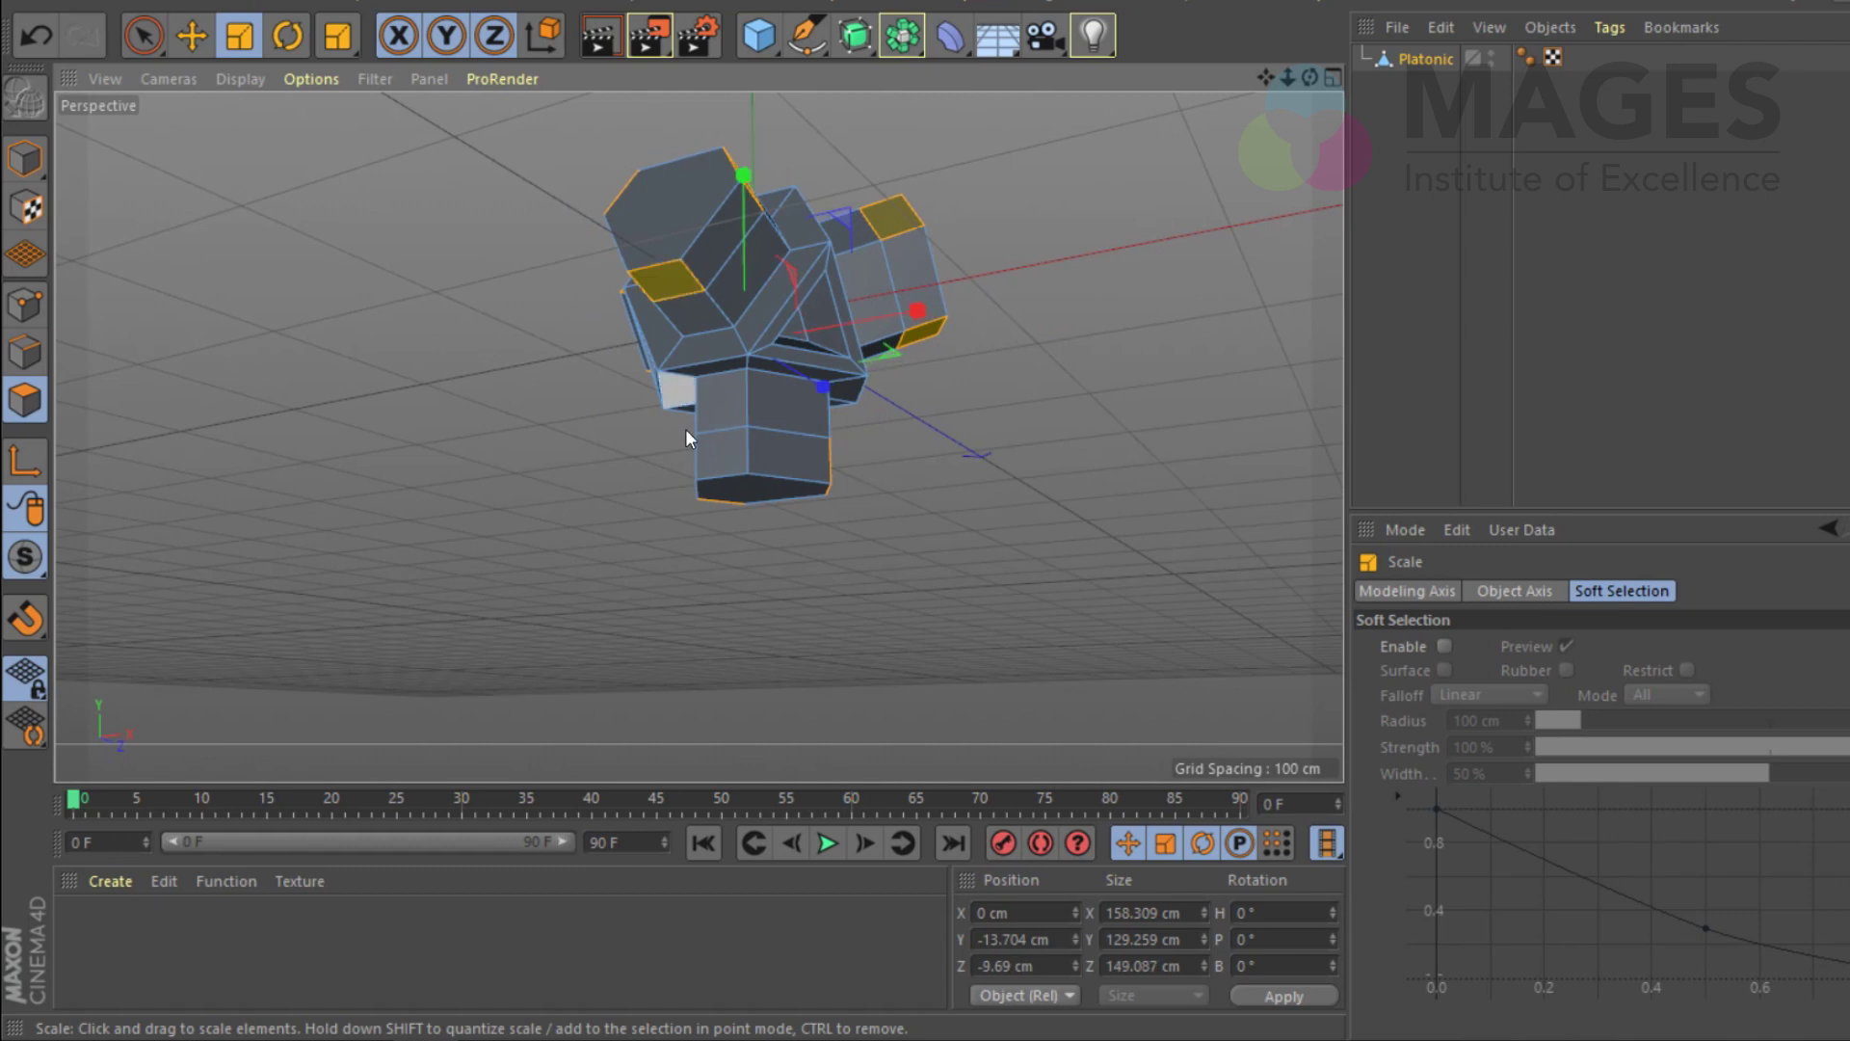
pyautogui.moveTo(684, 424)
pyautogui.keyDown('alt'); pyautogui.mouseDown()
pyautogui.moveTo(455, 389)
pyautogui.moveTo(603, 769)
pyautogui.moveTo(726, 558)
pyautogui.moveTo(504, 418)
pyautogui.moveTo(739, 476)
pyautogui.moveTo(721, 262)
pyautogui.moveTo(777, 304)
pyautogui.moveTo(705, 410)
pyautogui.mouseUp(); pyautogui.keyUp('alt')
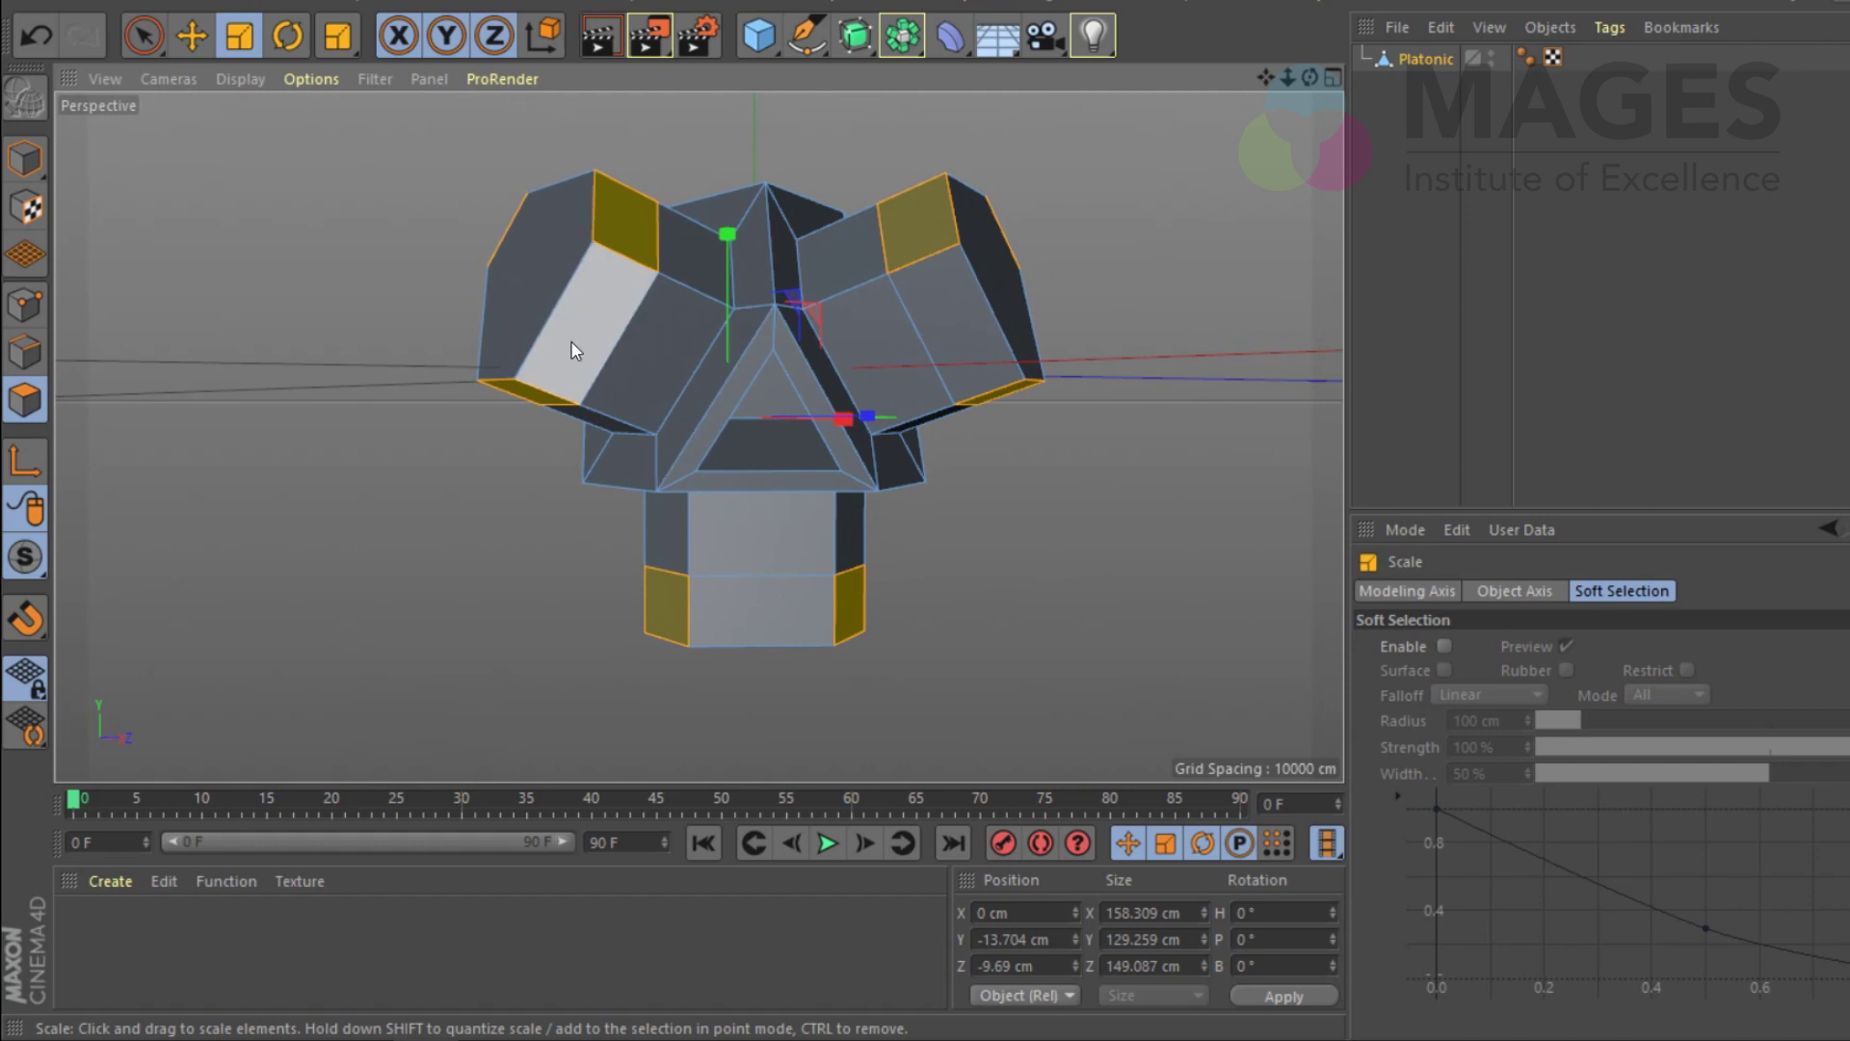
pyautogui.keyDown('alt'); pyautogui.moveTo(574, 350); pyautogui.dragTo(533, 476); pyautogui.keyUp('alt')
# Step: Extrude the selected arm end faces outward by about 17.7 cm
pyautogui.press('m')
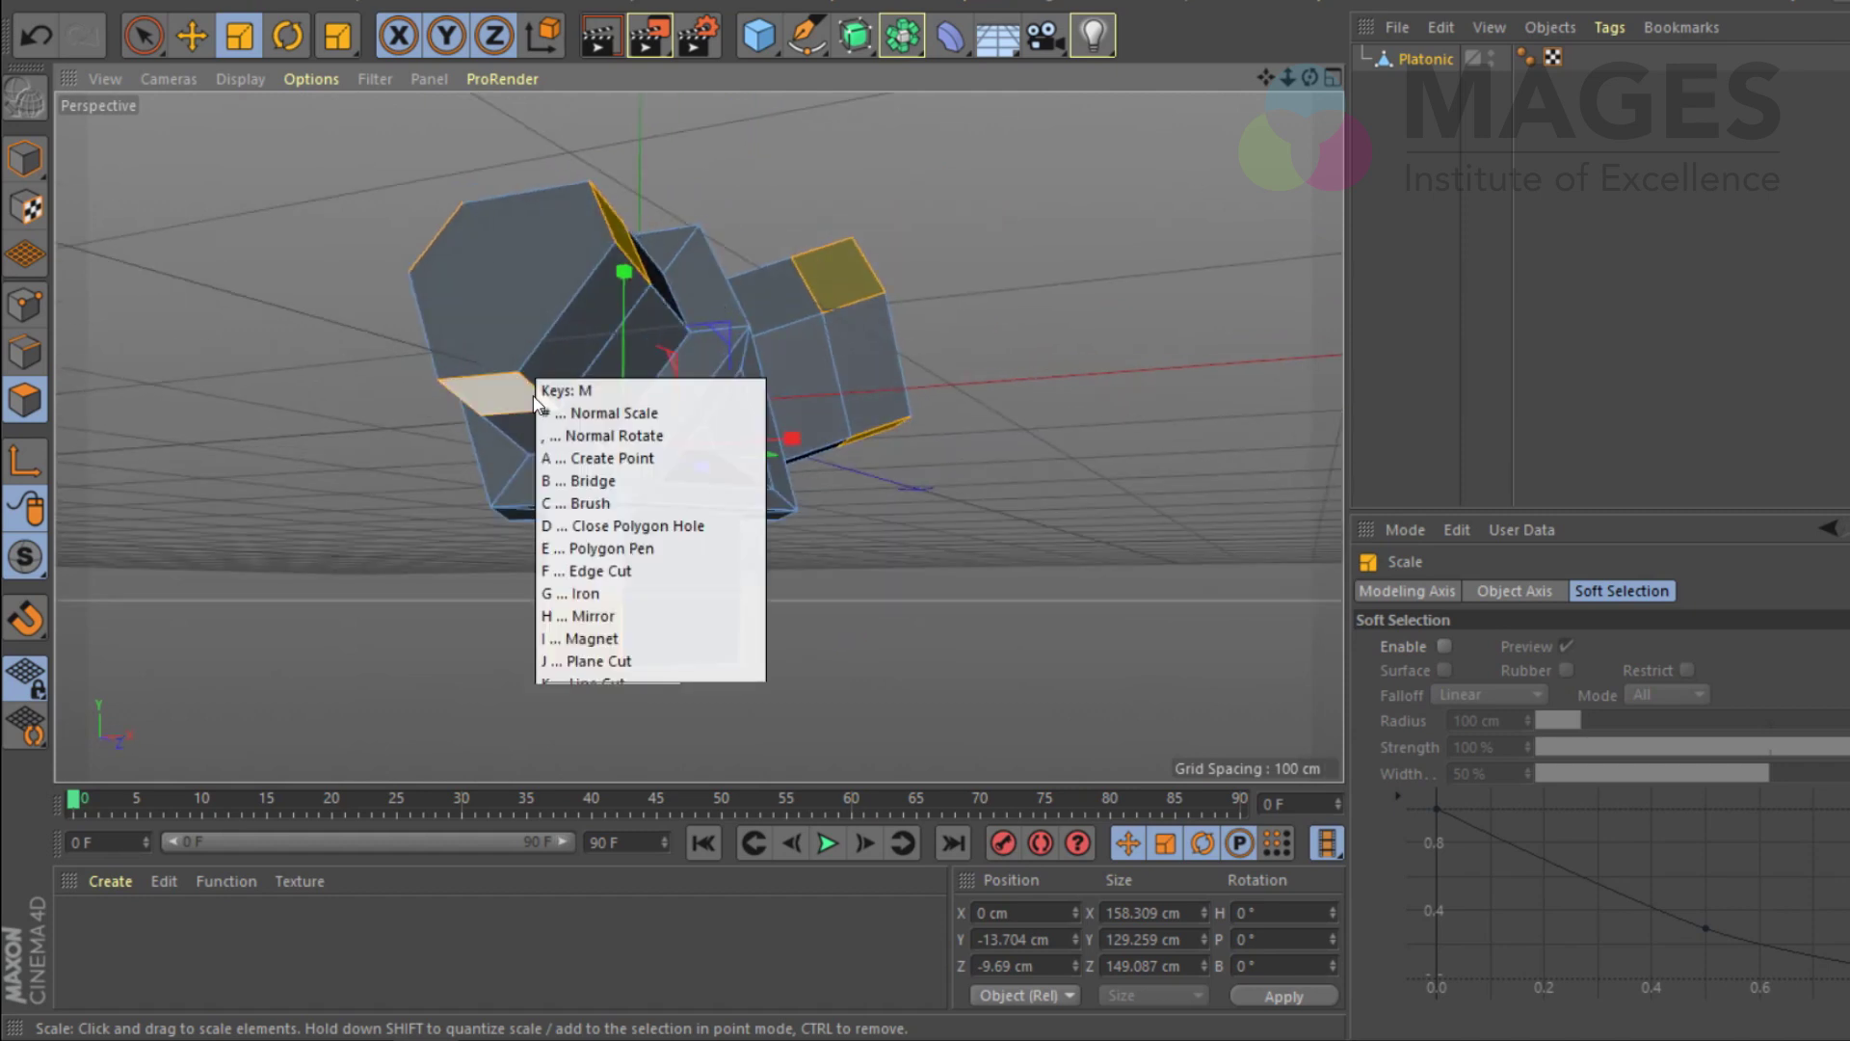
pyautogui.press('t')
pyautogui.moveTo(534, 395); pyautogui.dragTo(483, 580)
pyautogui.moveTo(669, 417); pyautogui.dragTo(681, 402)
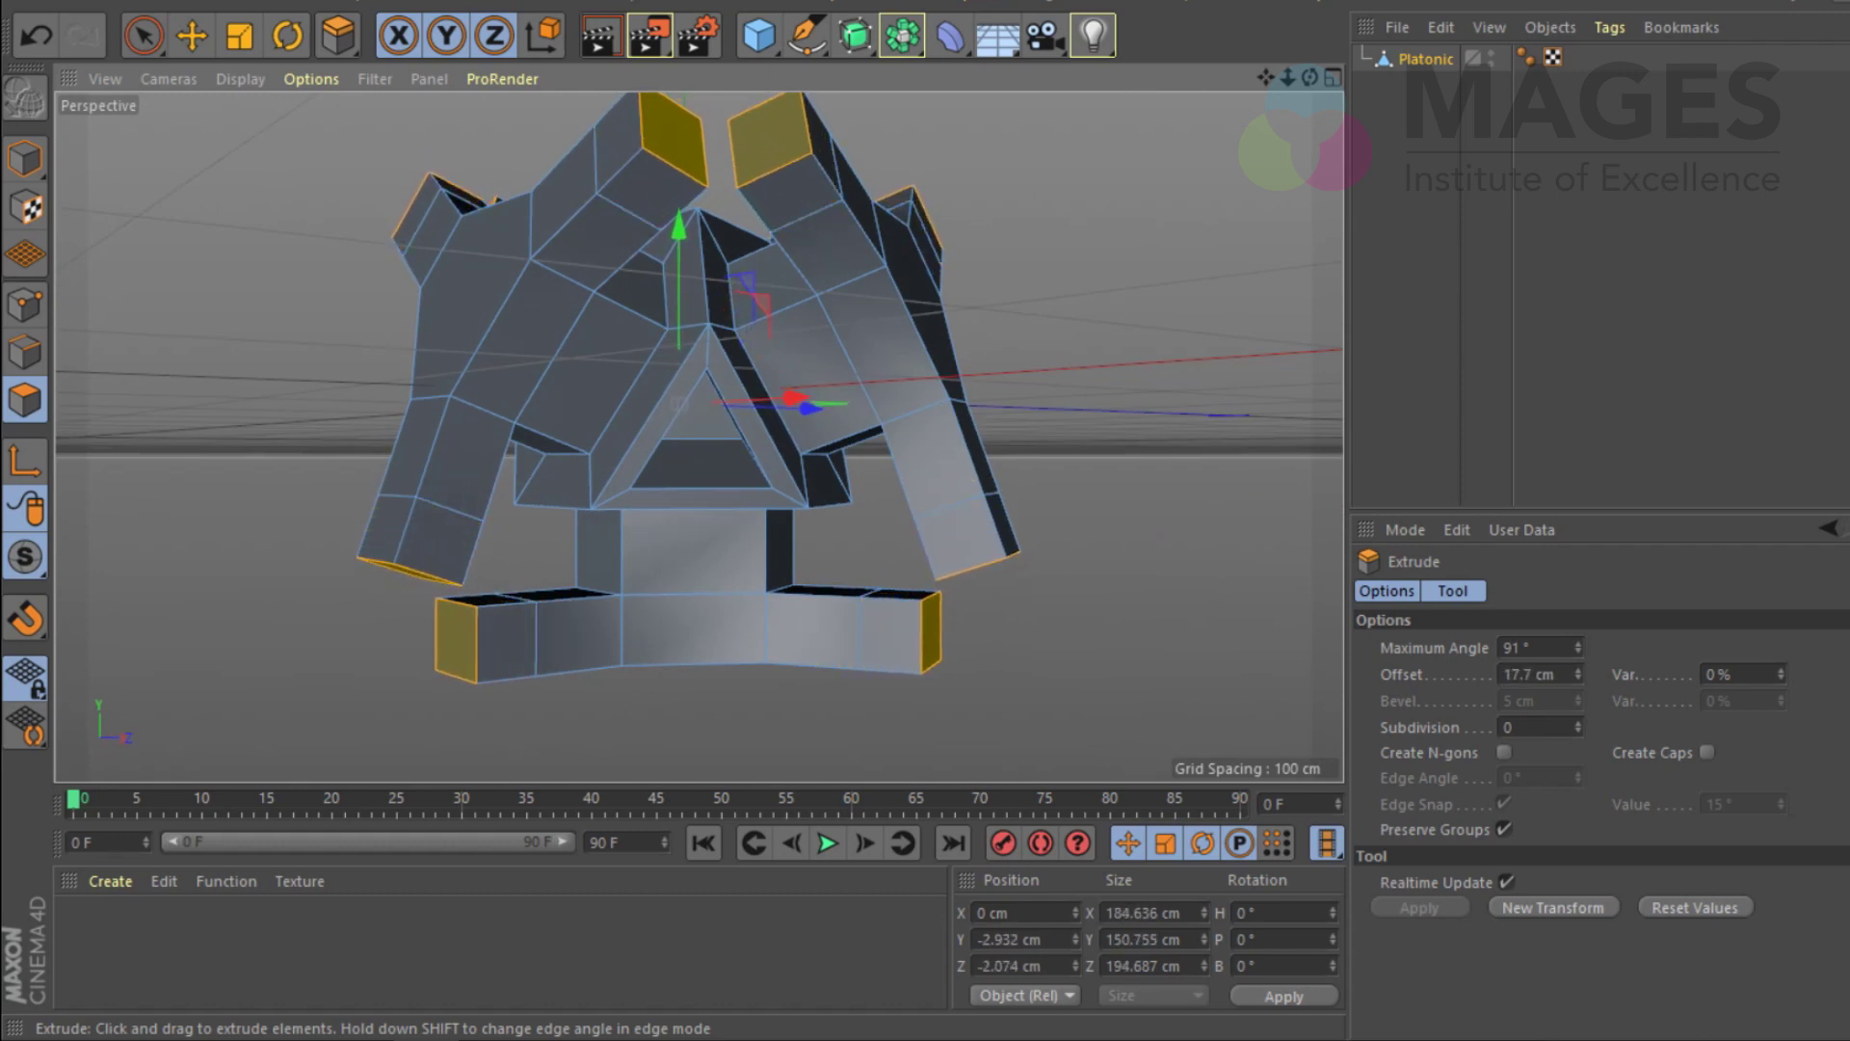
# Step: Scale the extruded end faces down to 87.6% so the arm tips taper
pyautogui.press('t')
pyautogui.moveTo(1087, 335); pyautogui.dragTo(911, 284)
pyautogui.scroll(-5, 911, 284)
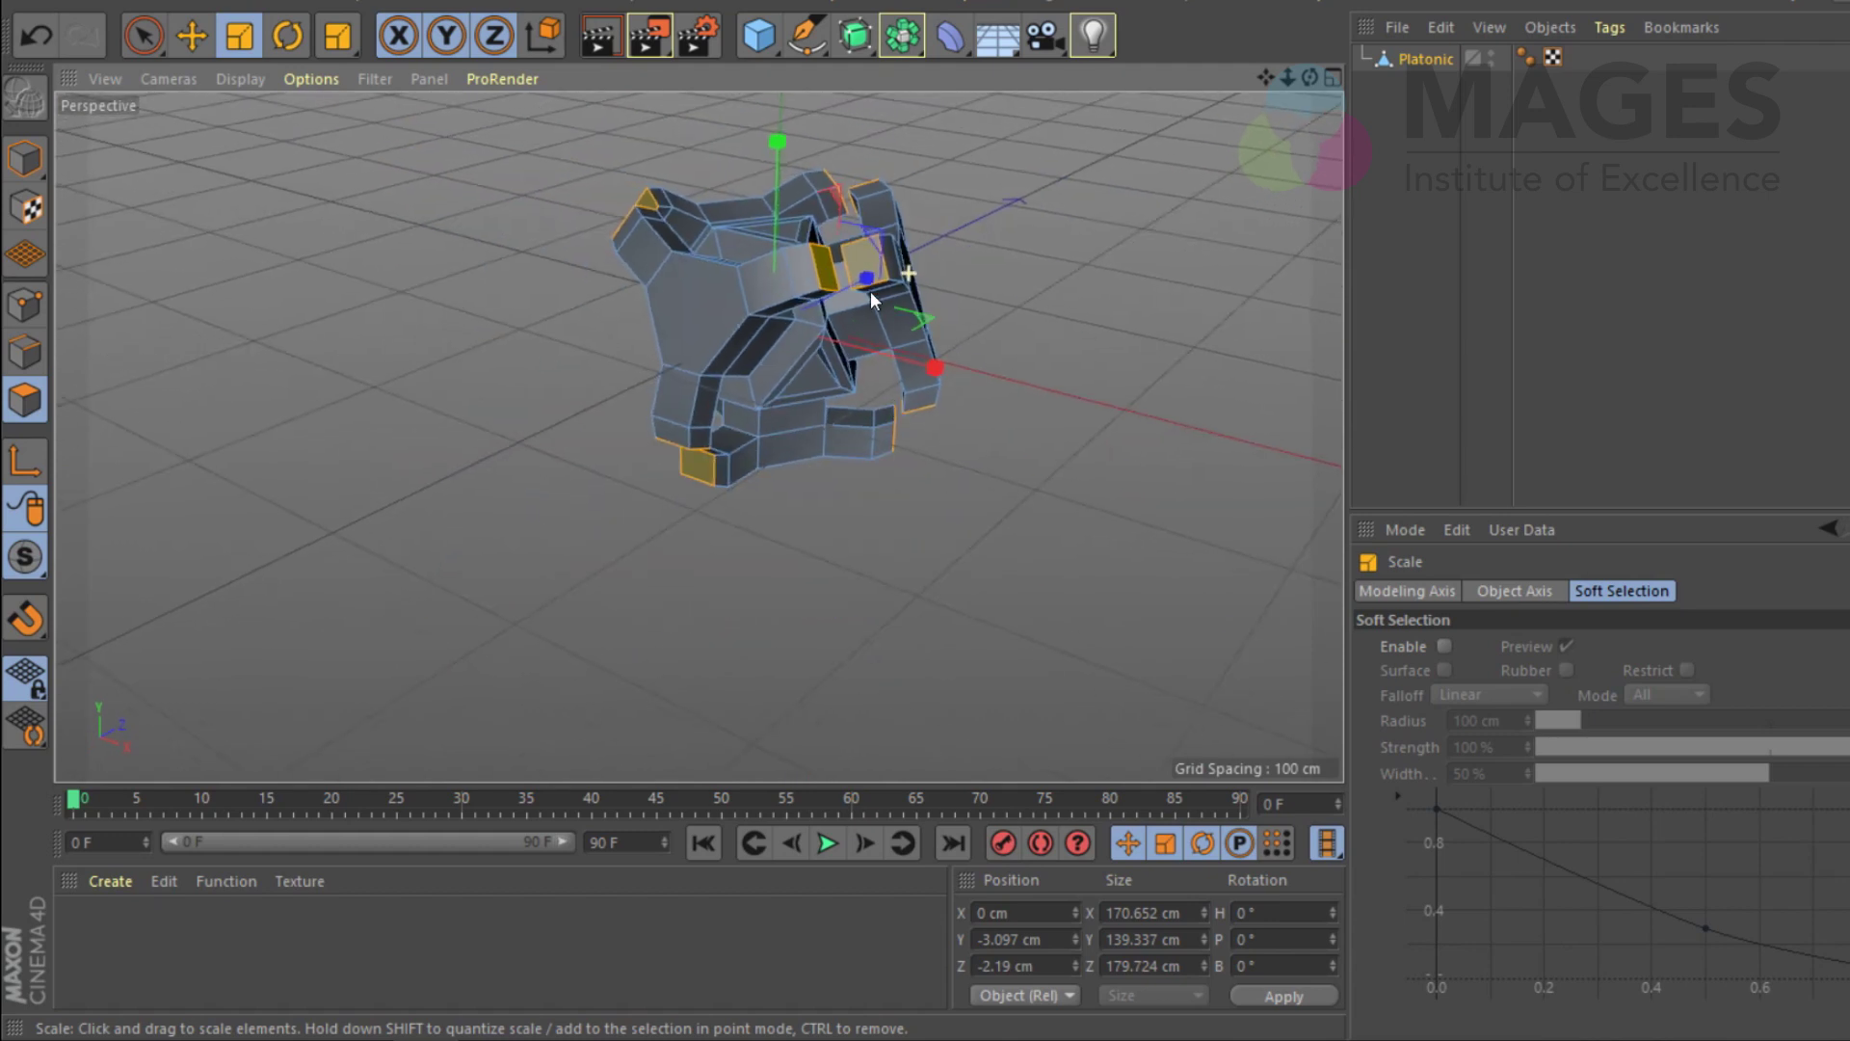
pyautogui.scroll(8, 870, 291)
pyautogui.keyDown('alt'); pyautogui.moveTo(835, 171); pyautogui.dragTo(760, 370); pyautogui.keyUp('alt')
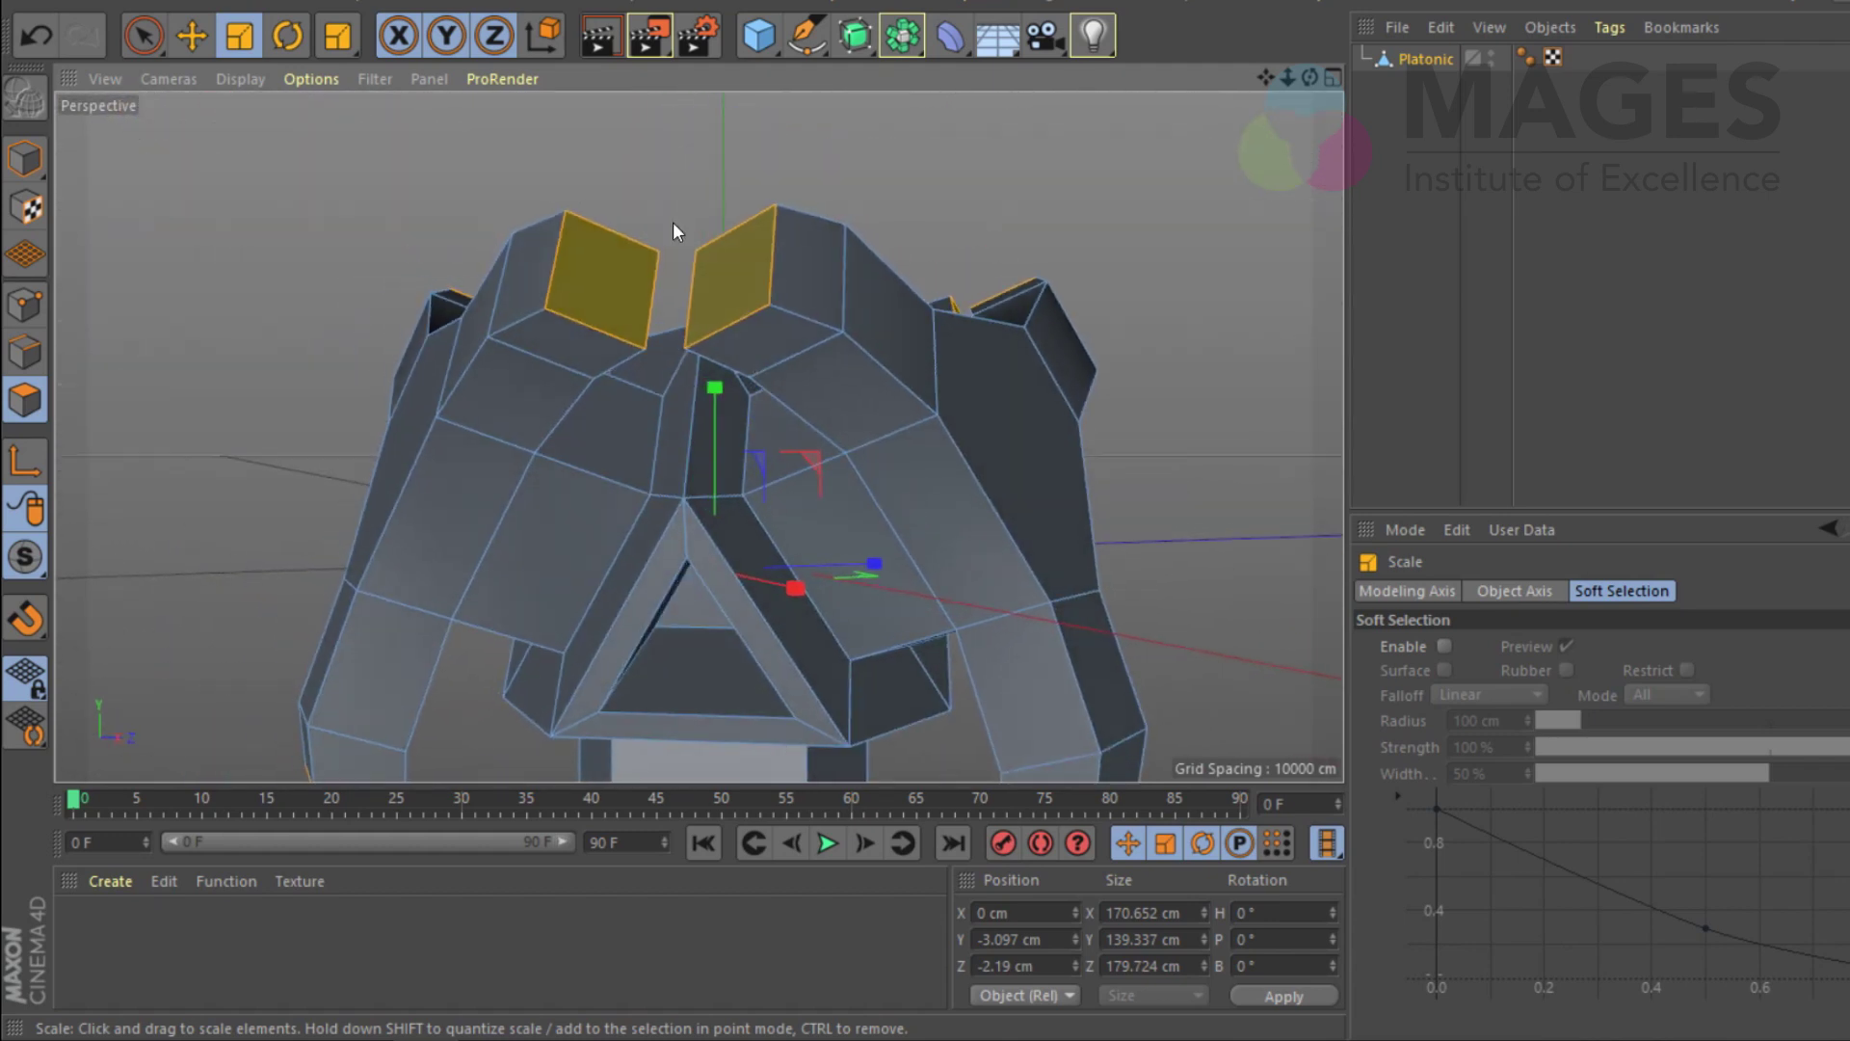
# Step: Bridge the two top arm ends together and the lower-right end to the bottom-right one
pyautogui.press('m')
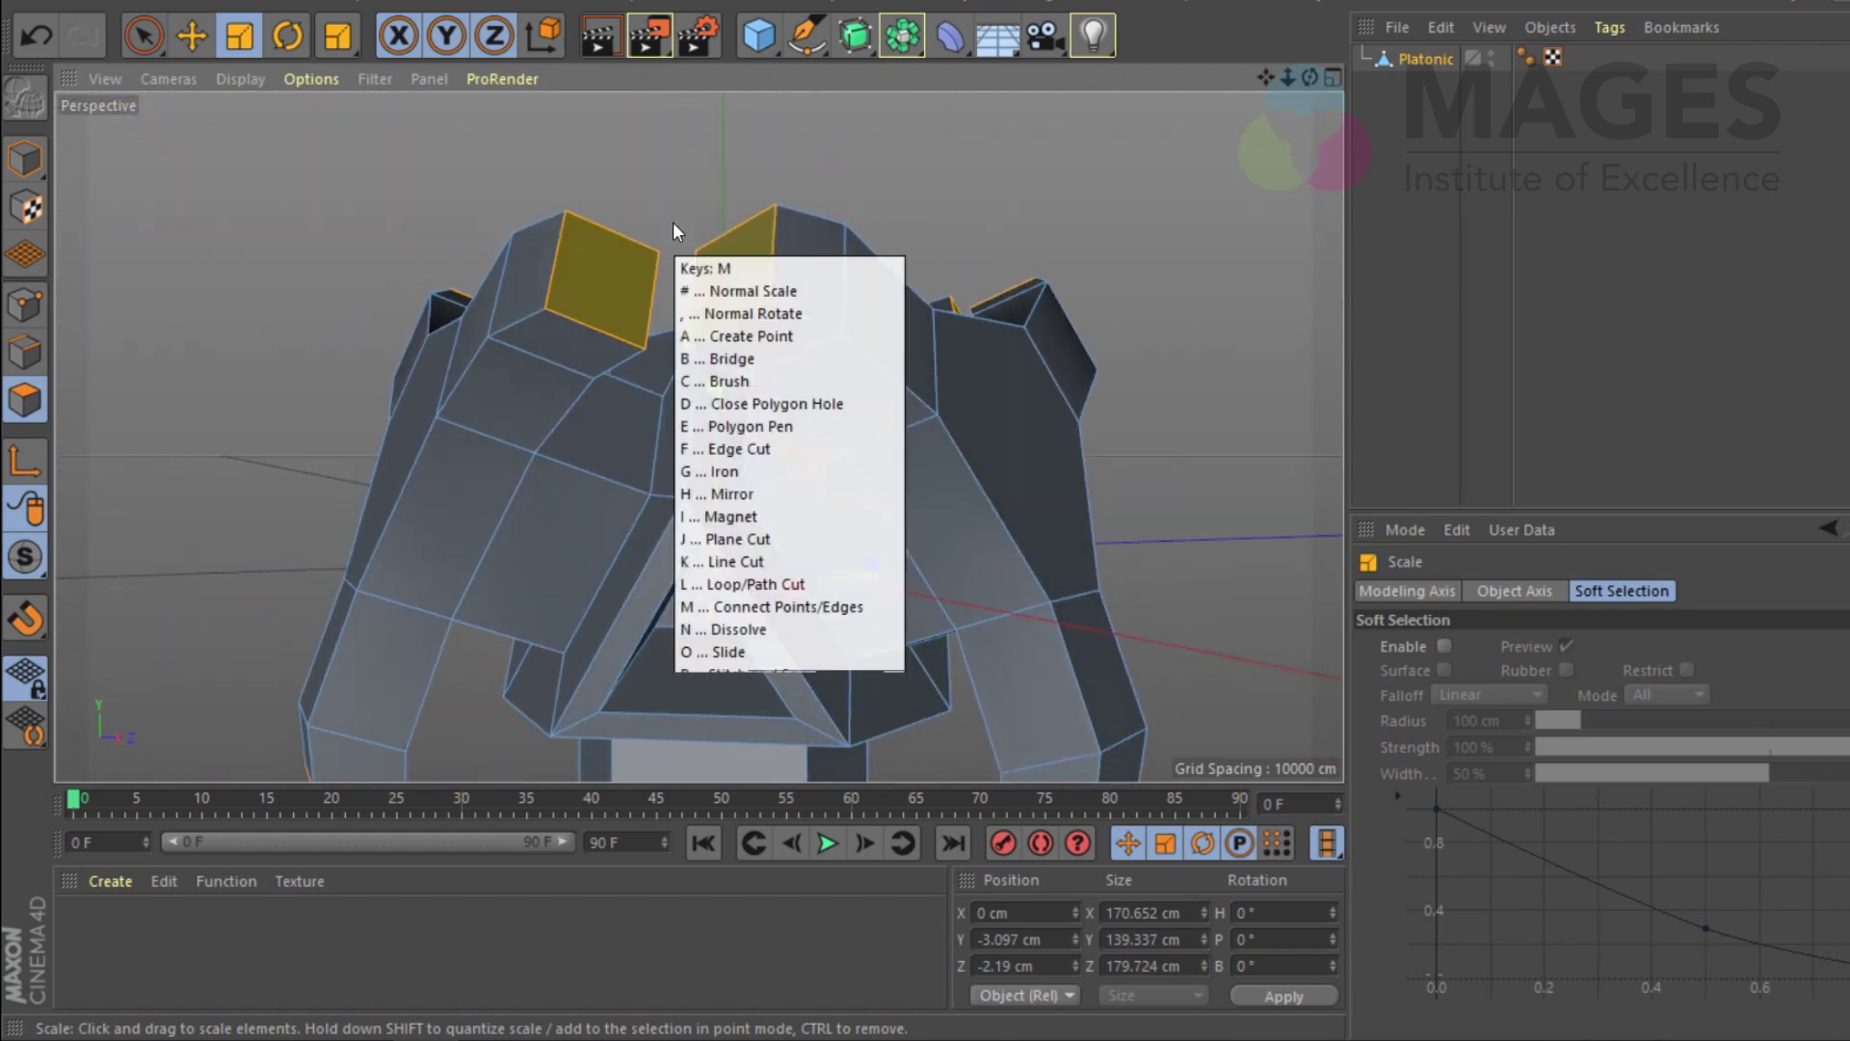
pyautogui.press('b')
pyautogui.moveTo(761, 217); pyautogui.dragTo(672, 314)
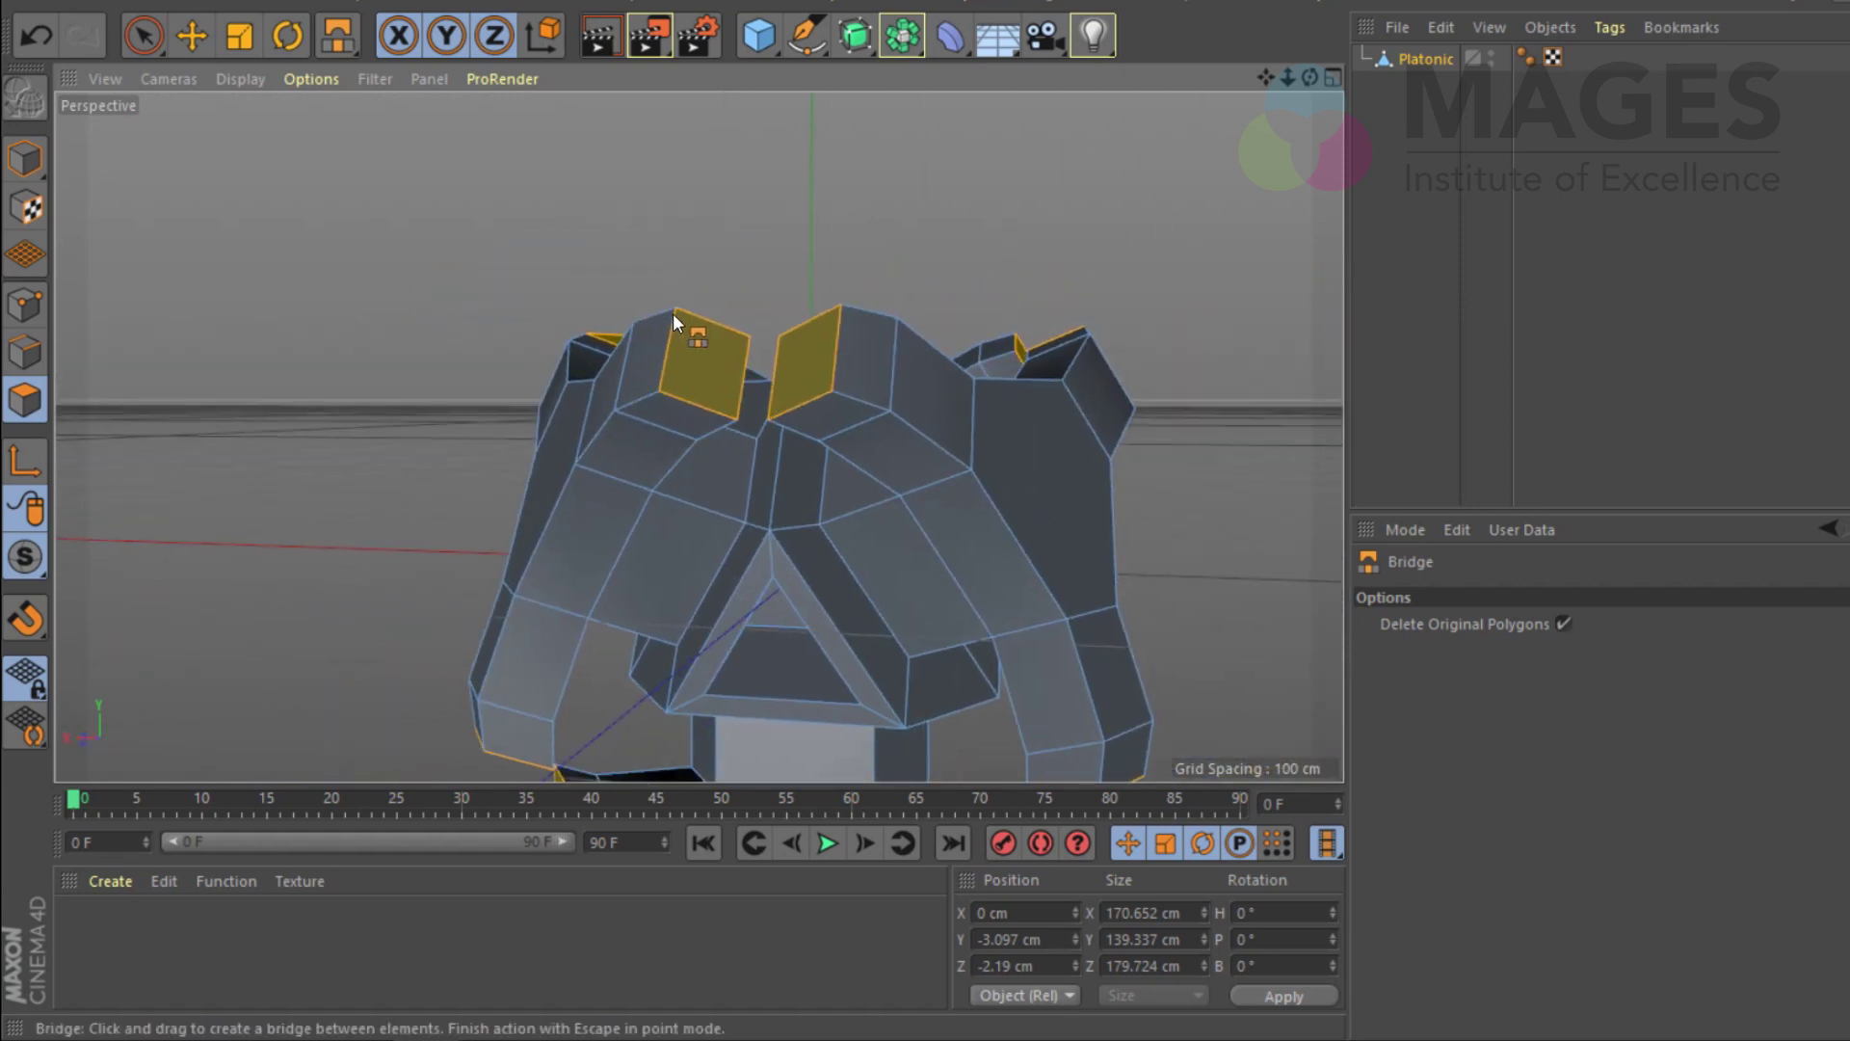
pyautogui.keyDown('alt'); pyautogui.moveTo(816, 314); pyautogui.dragTo(1153, 351); pyautogui.keyUp('alt')
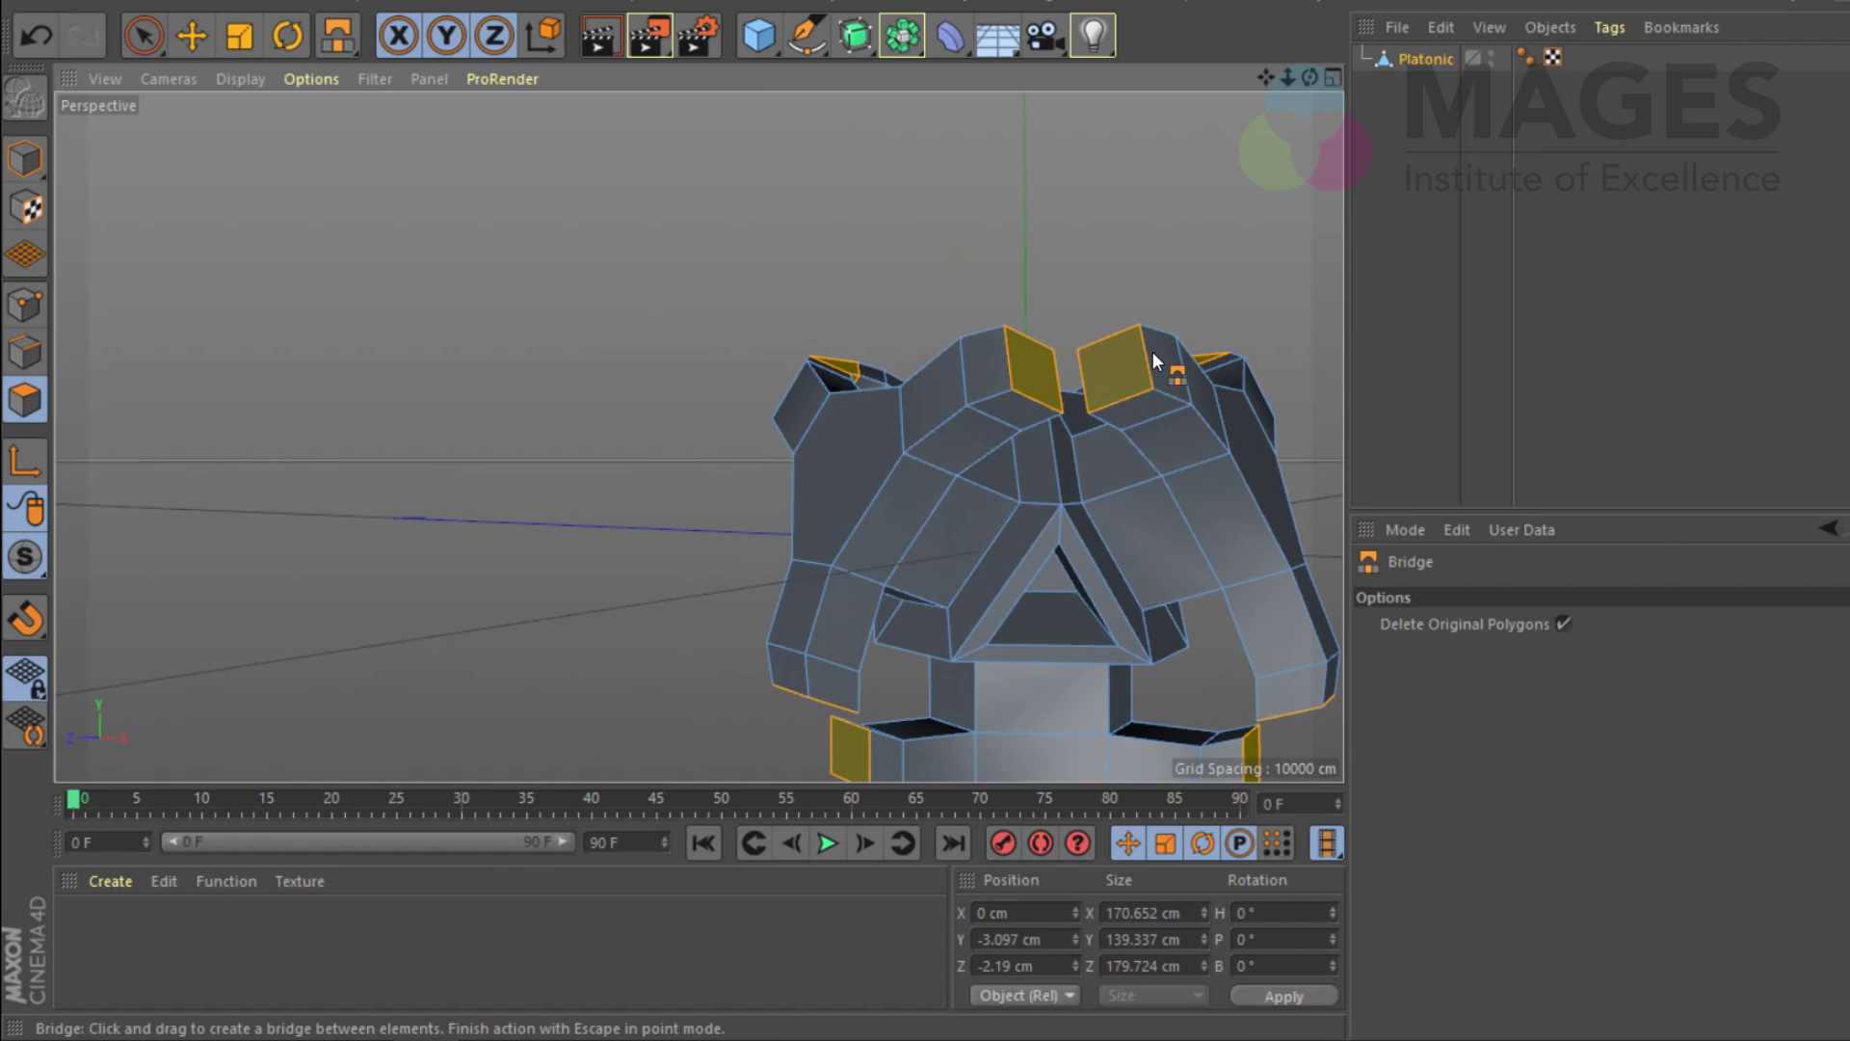
pyautogui.moveTo(1017, 345); pyautogui.dragTo(1060, 528)
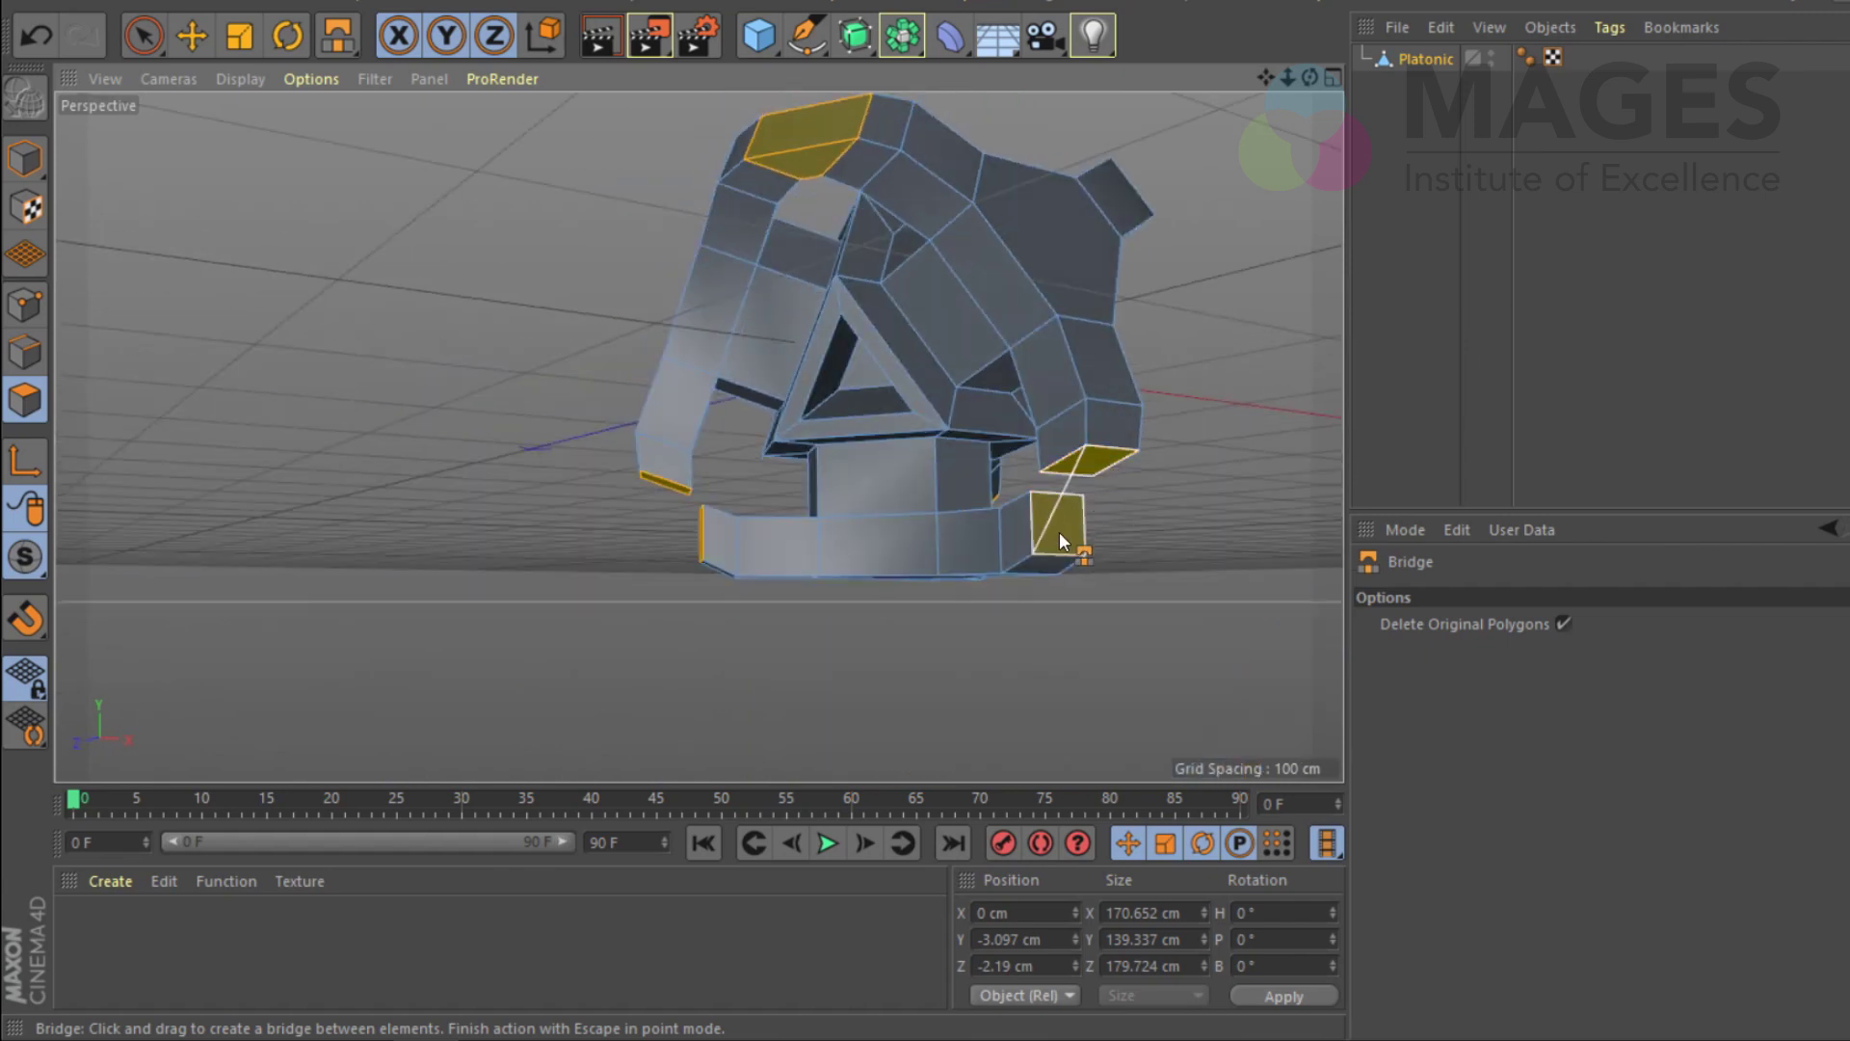
pyautogui.keyDown('alt'); pyautogui.moveTo(645, 495); pyautogui.dragTo(812, 499); pyautogui.keyUp('alt')
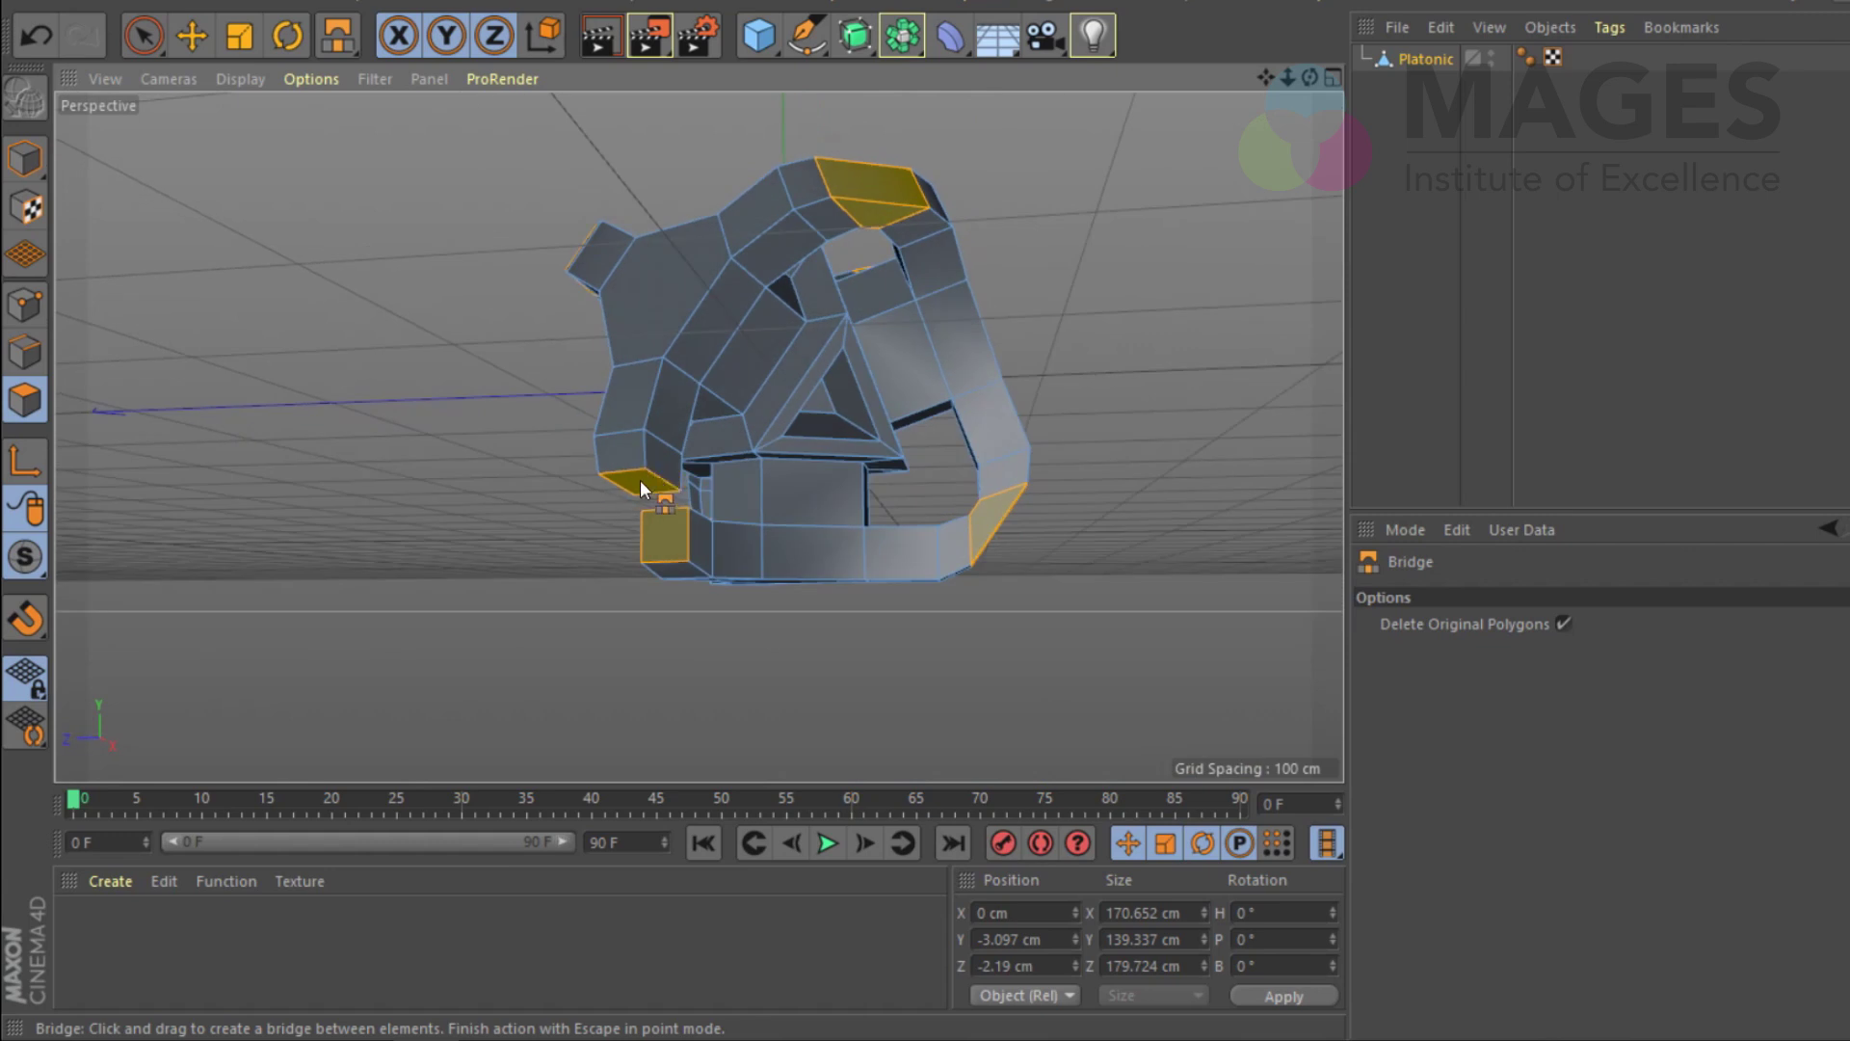
pyautogui.keyDown('alt'); pyautogui.moveTo(630, 547); pyautogui.dragTo(756, 523); pyautogui.keyUp('alt')
# Step: Scale the selected end faces up very slightly
pyautogui.press('t')
pyautogui.moveTo(570, 477)
pyautogui.mouseDown()
pyautogui.moveTo(640, 457)
pyautogui.moveTo(588, 471)
pyautogui.mouseUp()
pyautogui.keyDown('alt'); pyautogui.moveTo(588, 470); pyautogui.dragTo(437, 499); pyautogui.keyUp('alt')
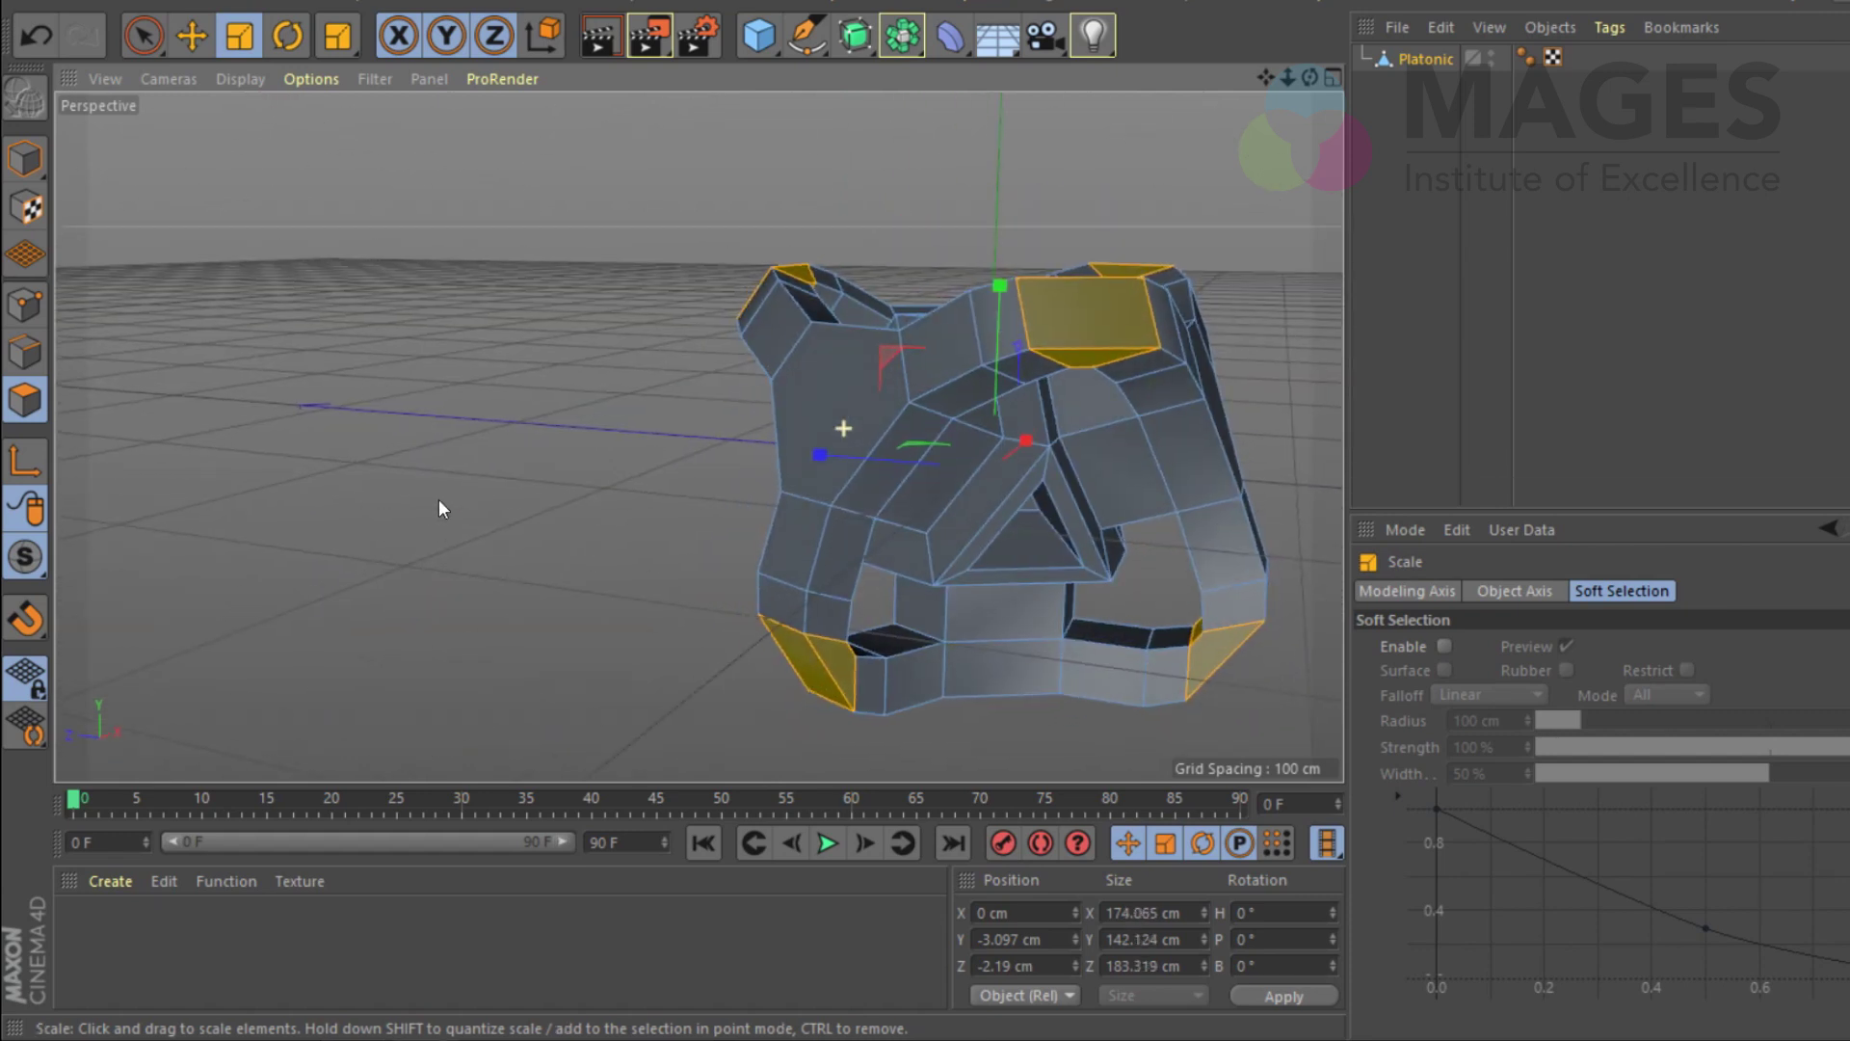
# Step: Select the faces on either side of the central triangle plus the face below it
pyautogui.click(956, 469)
pyautogui.keyDown('alt'); pyautogui.moveTo(1097, 553); pyautogui.dragTo(844, 551); pyautogui.keyUp('alt')
pyautogui.keyDown('alt'); pyautogui.moveTo(843, 541); pyautogui.dragTo(777, 424, button='right'); pyautogui.keyUp('alt')
pyautogui.keyDown('shift'); pyautogui.click(910, 396); pyautogui.keyUp('shift')
pyautogui.keyDown('shift'); pyautogui.click(805, 534); pyautogui.keyUp('shift')
pyautogui.keyDown('alt'); pyautogui.moveTo(1031, 517); pyautogui.dragTo(785, 440); pyautogui.keyUp('alt')
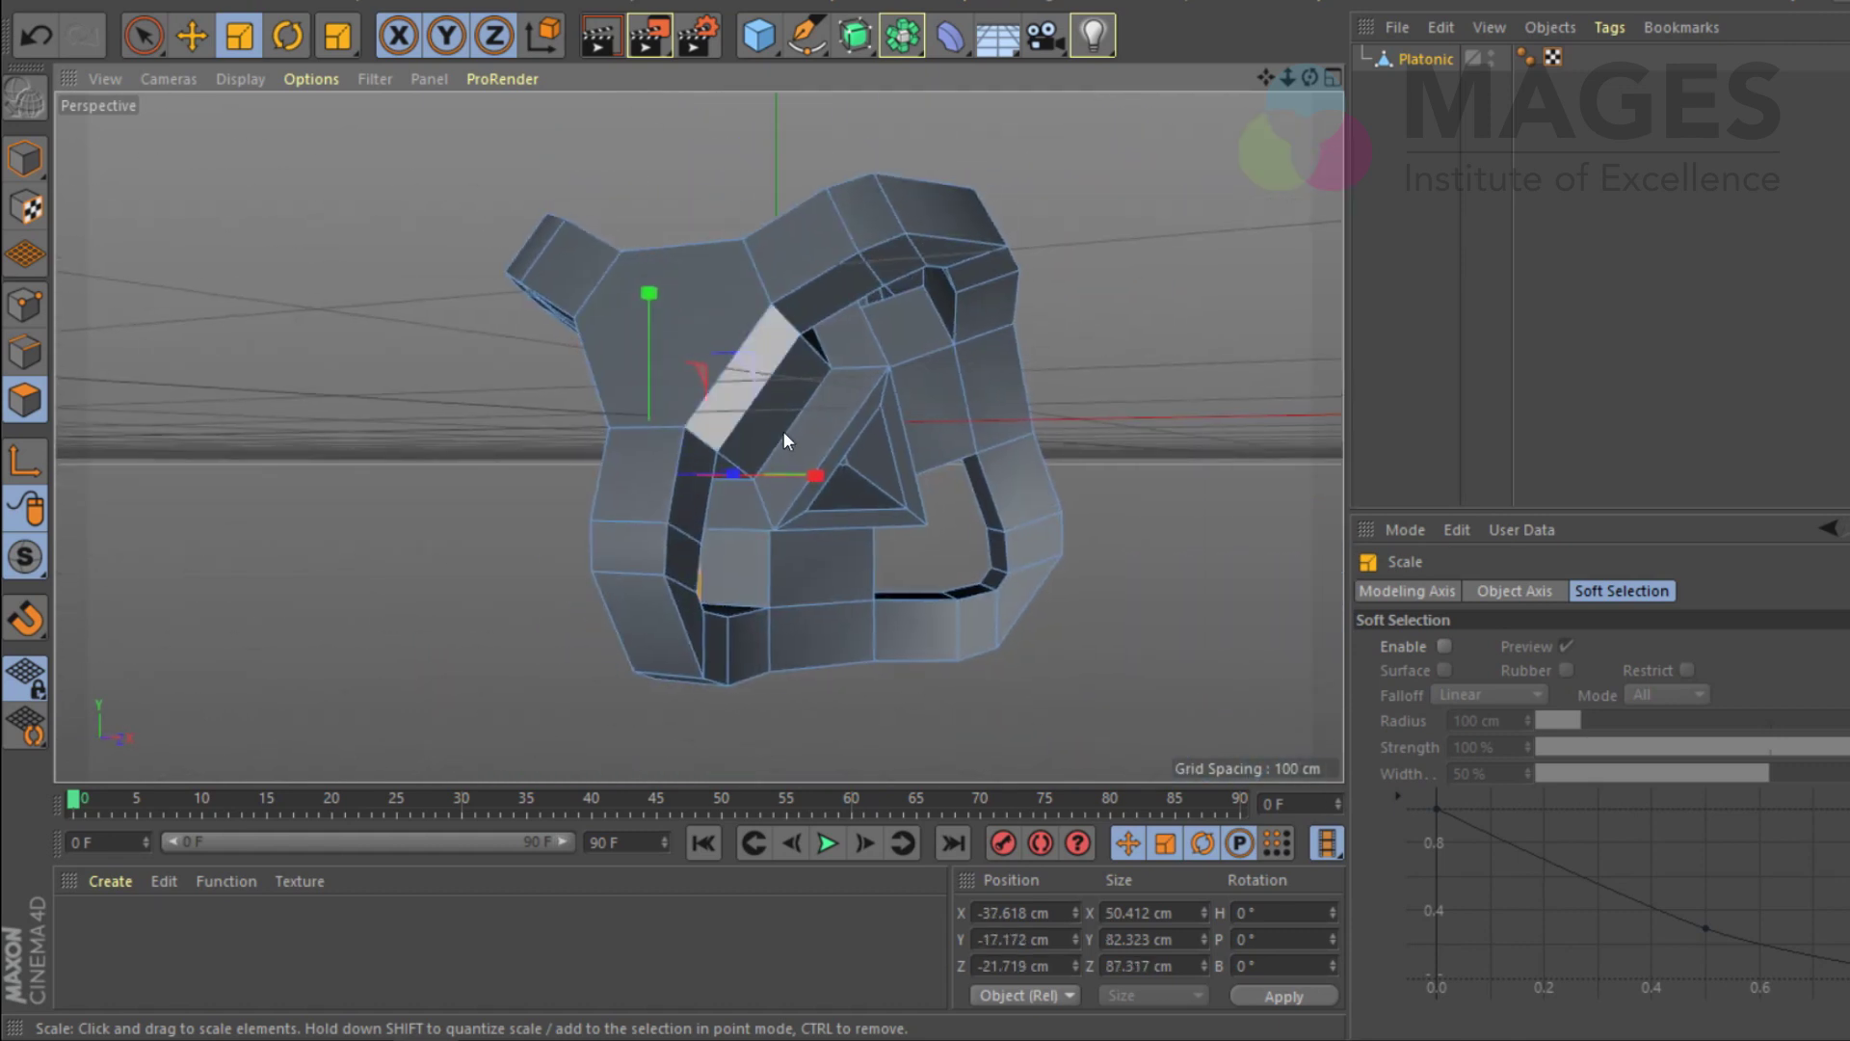
pyautogui.keyDown('alt'); pyautogui.moveTo(971, 483); pyautogui.dragTo(795, 536); pyautogui.keyUp('alt')
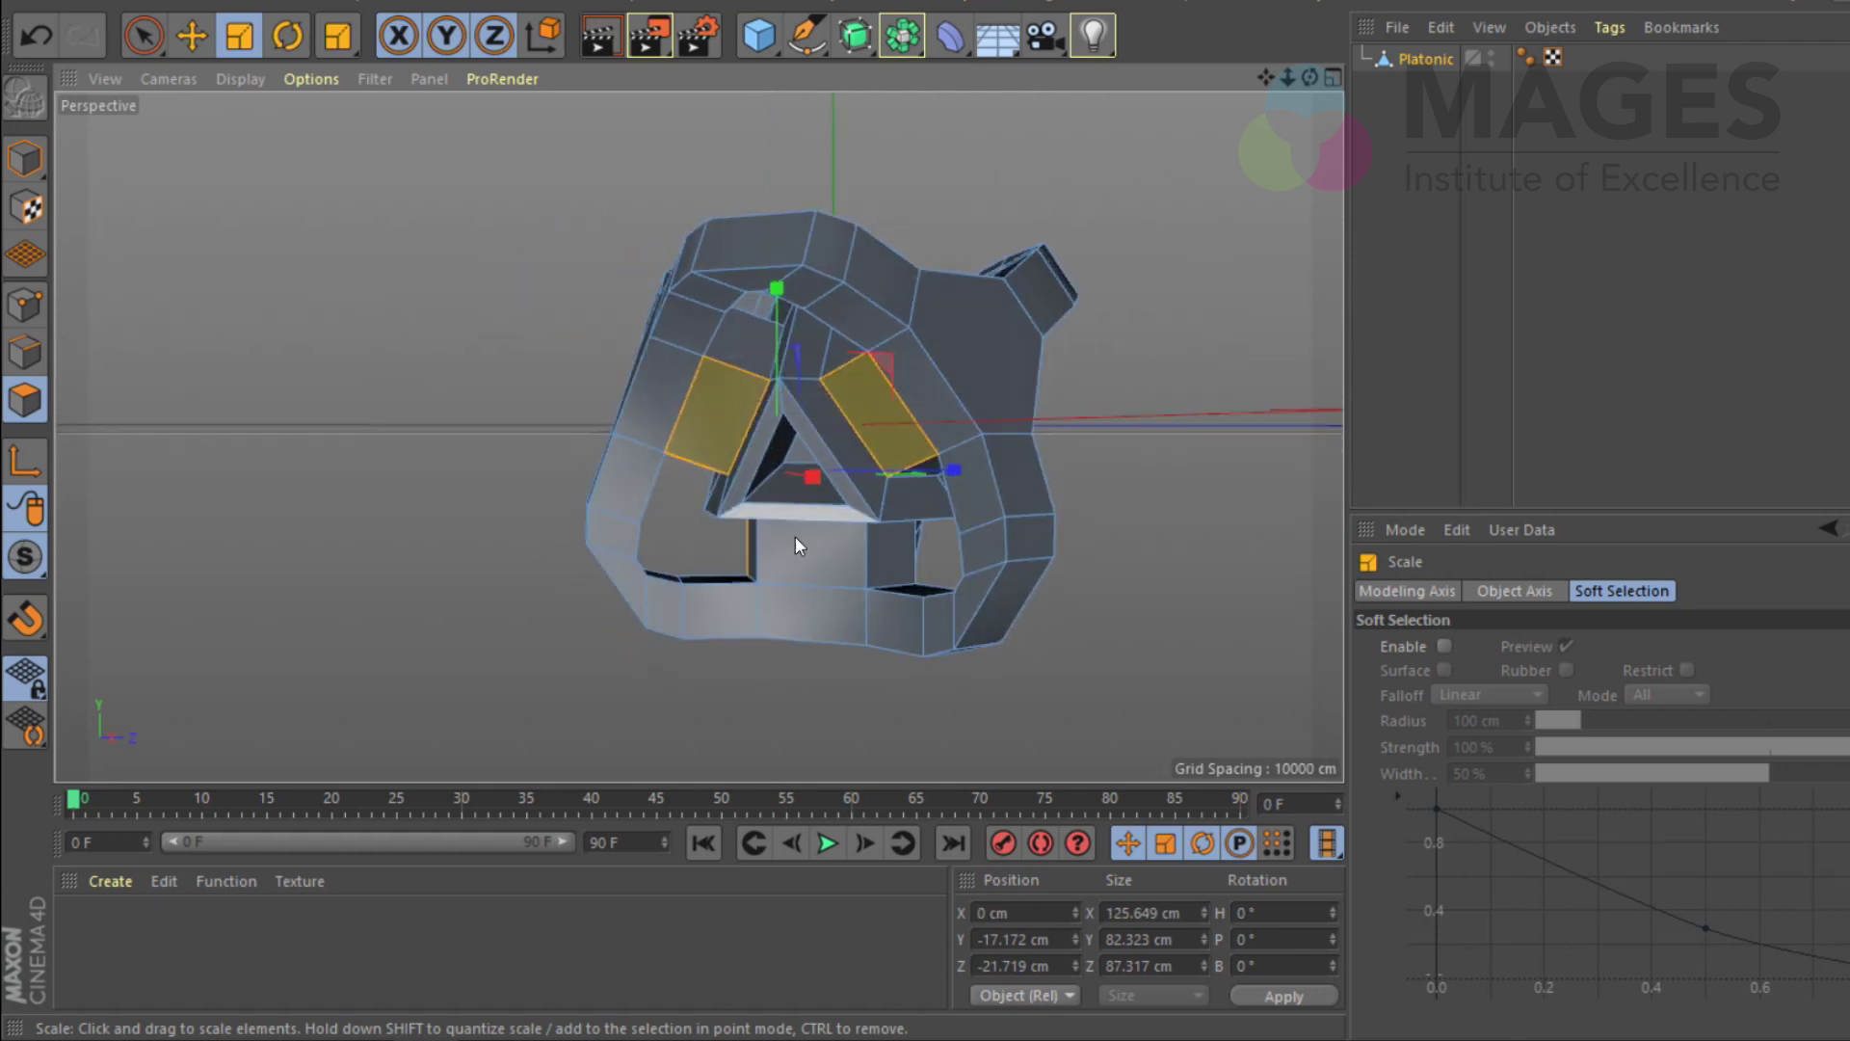
pyautogui.keyDown('alt'); pyautogui.moveTo(946, 535); pyautogui.dragTo(617, 546); pyautogui.keyUp('alt')
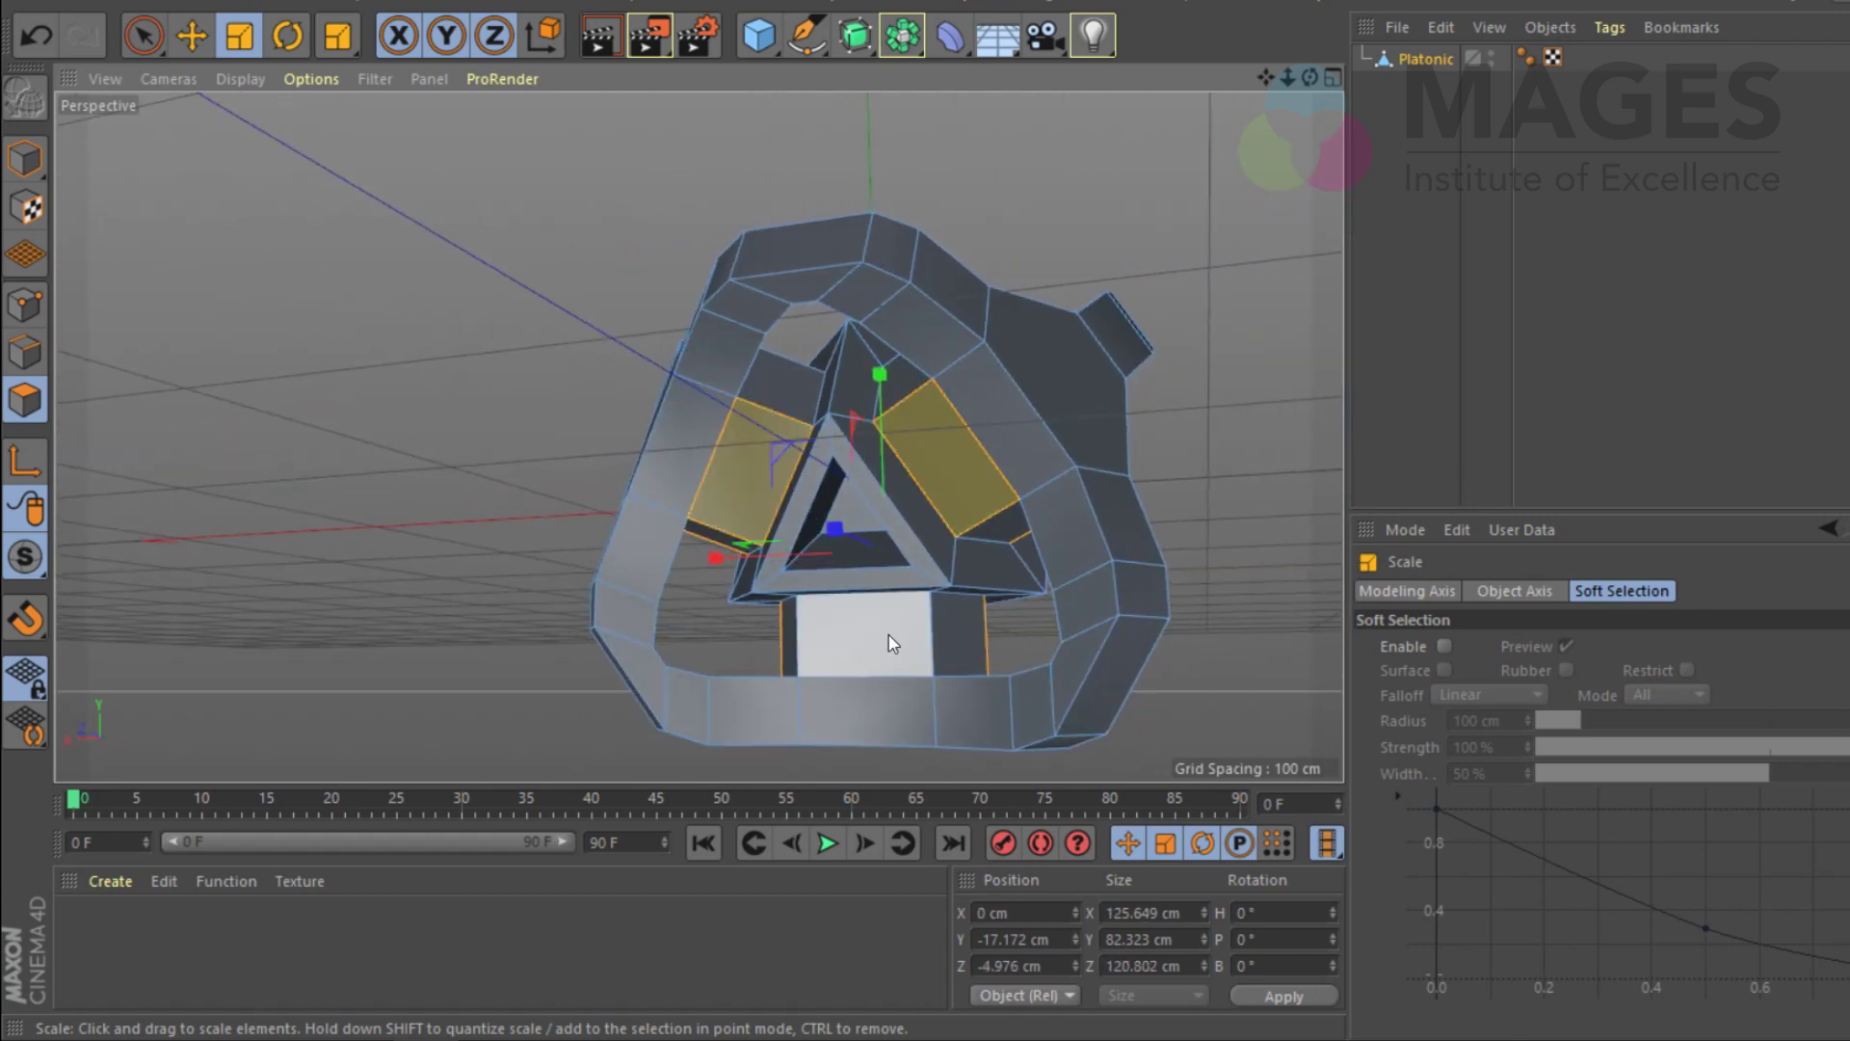
pyautogui.keyDown('alt'); pyautogui.moveTo(914, 378); pyautogui.dragTo(777, 708); pyautogui.keyUp('alt')
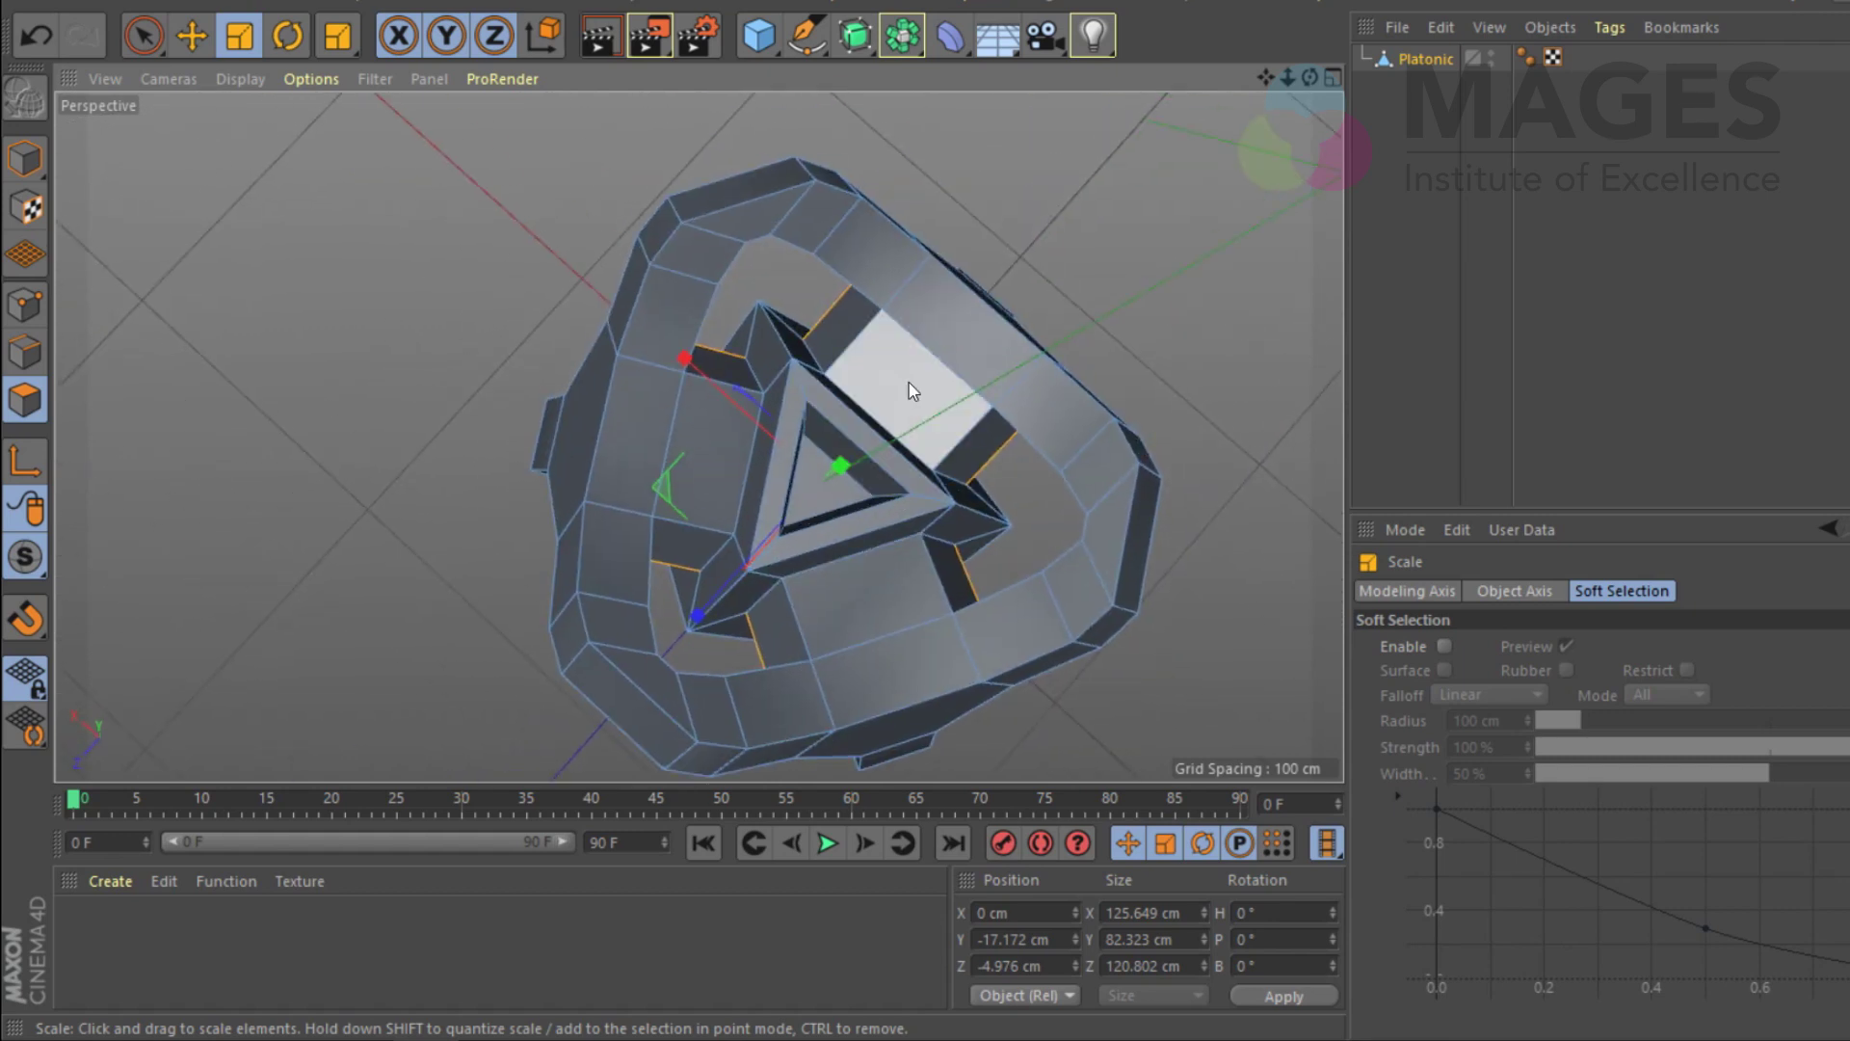
pyautogui.keyDown('alt'); pyautogui.moveTo(892, 649); pyautogui.dragTo(923, 480); pyautogui.keyUp('alt')
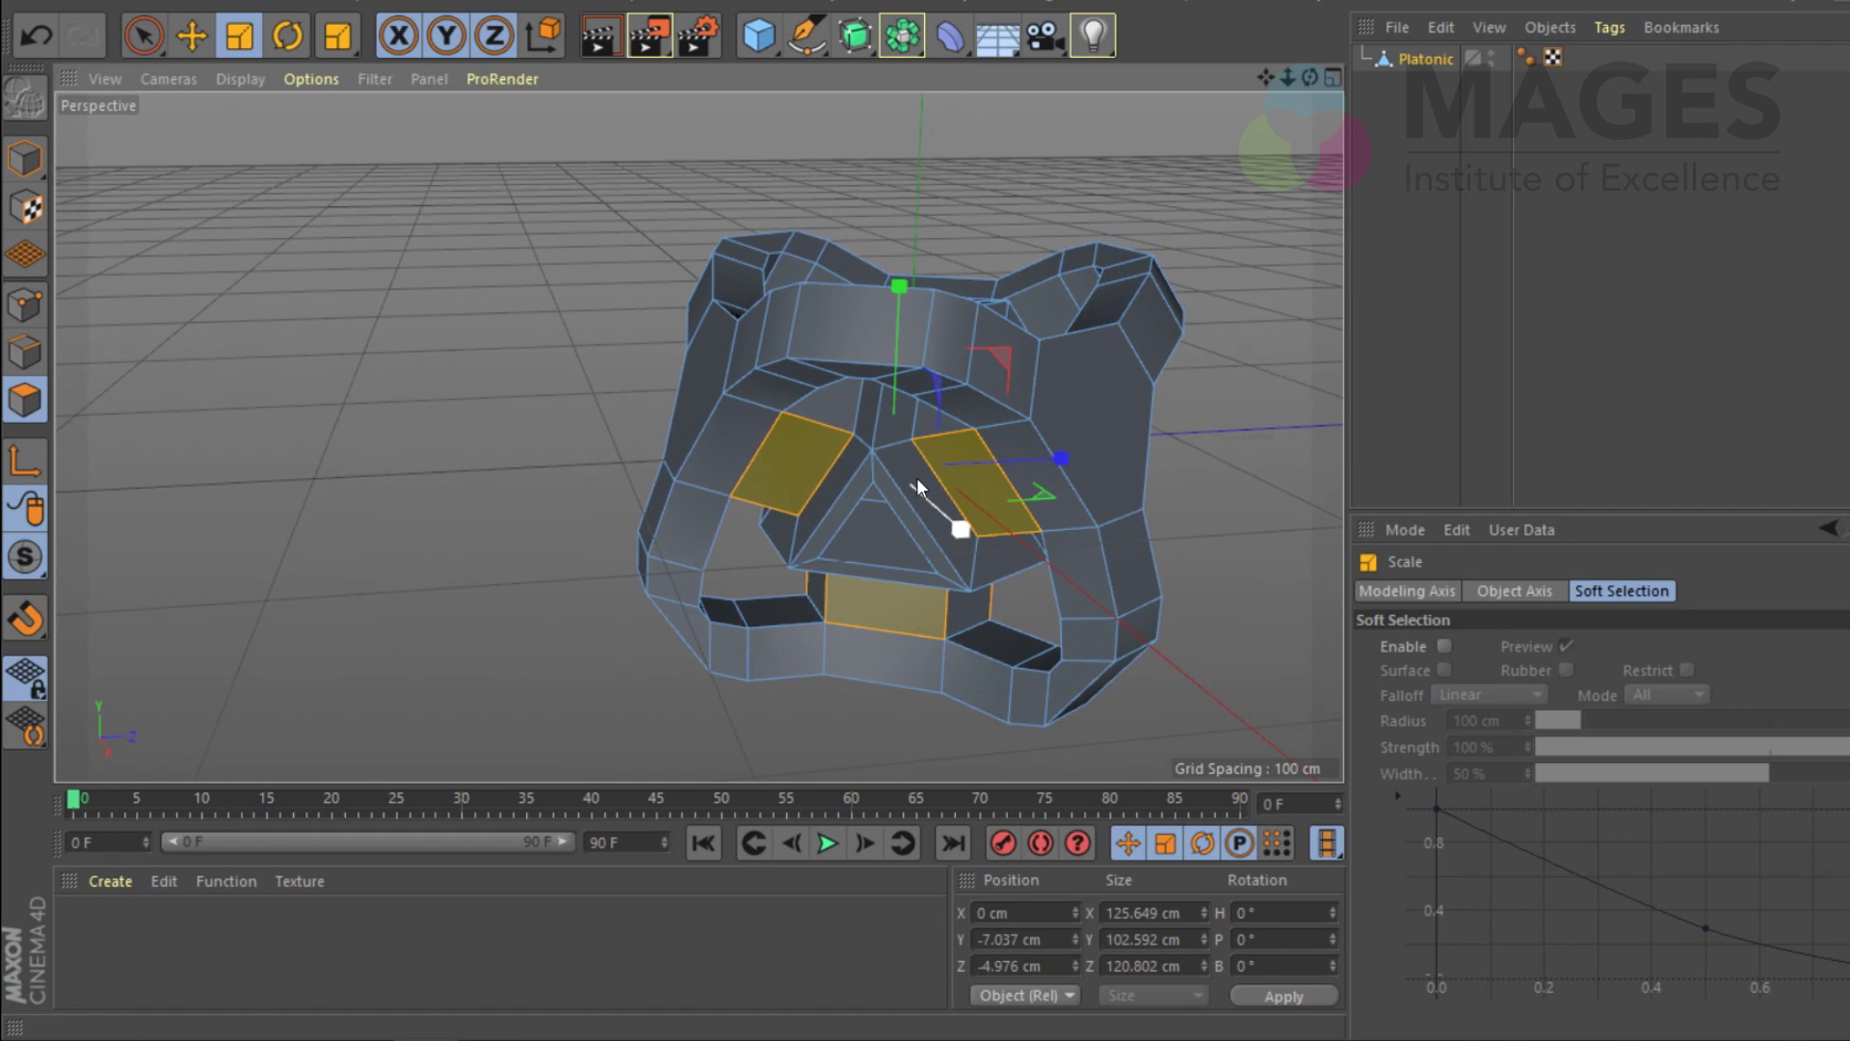
# Step: Extrude the three selected faces outward
pyautogui.press('m')
pyautogui.press('t')
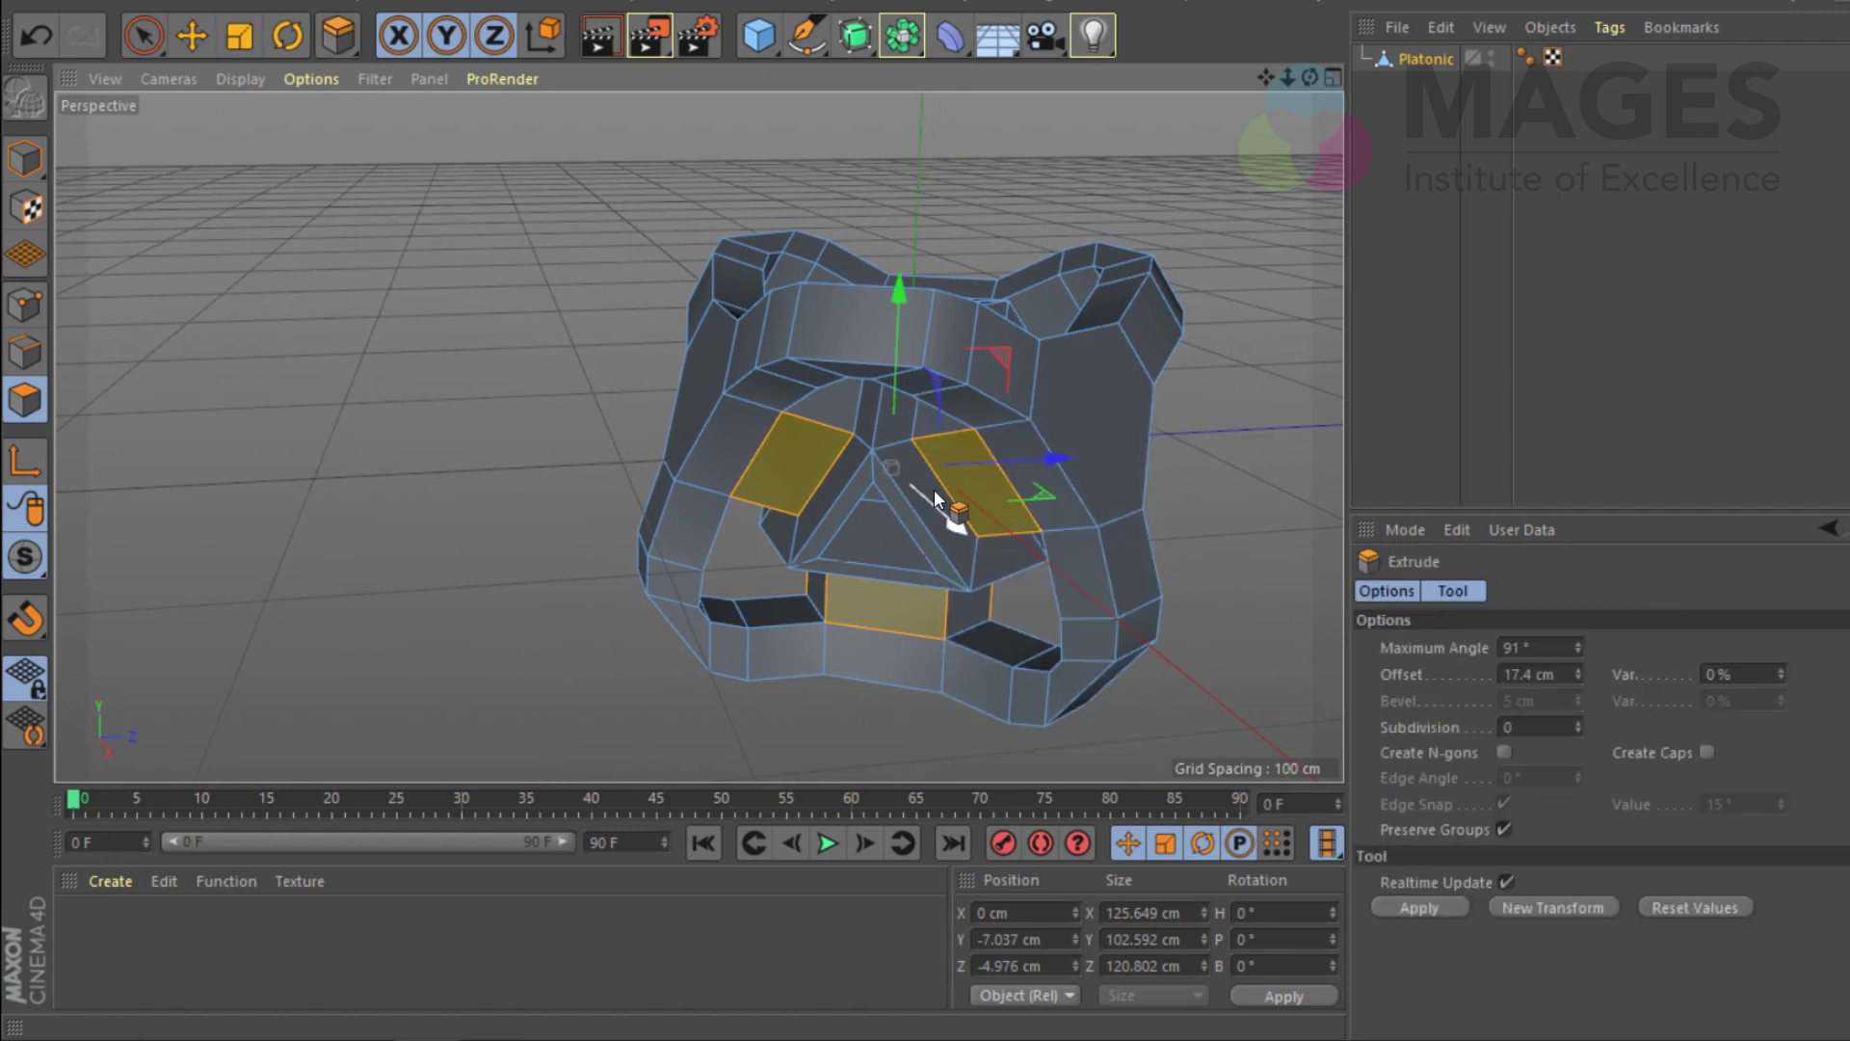
pyautogui.moveTo(942, 504); pyautogui.dragTo(898, 476)
pyautogui.scroll(5, 875, 617)
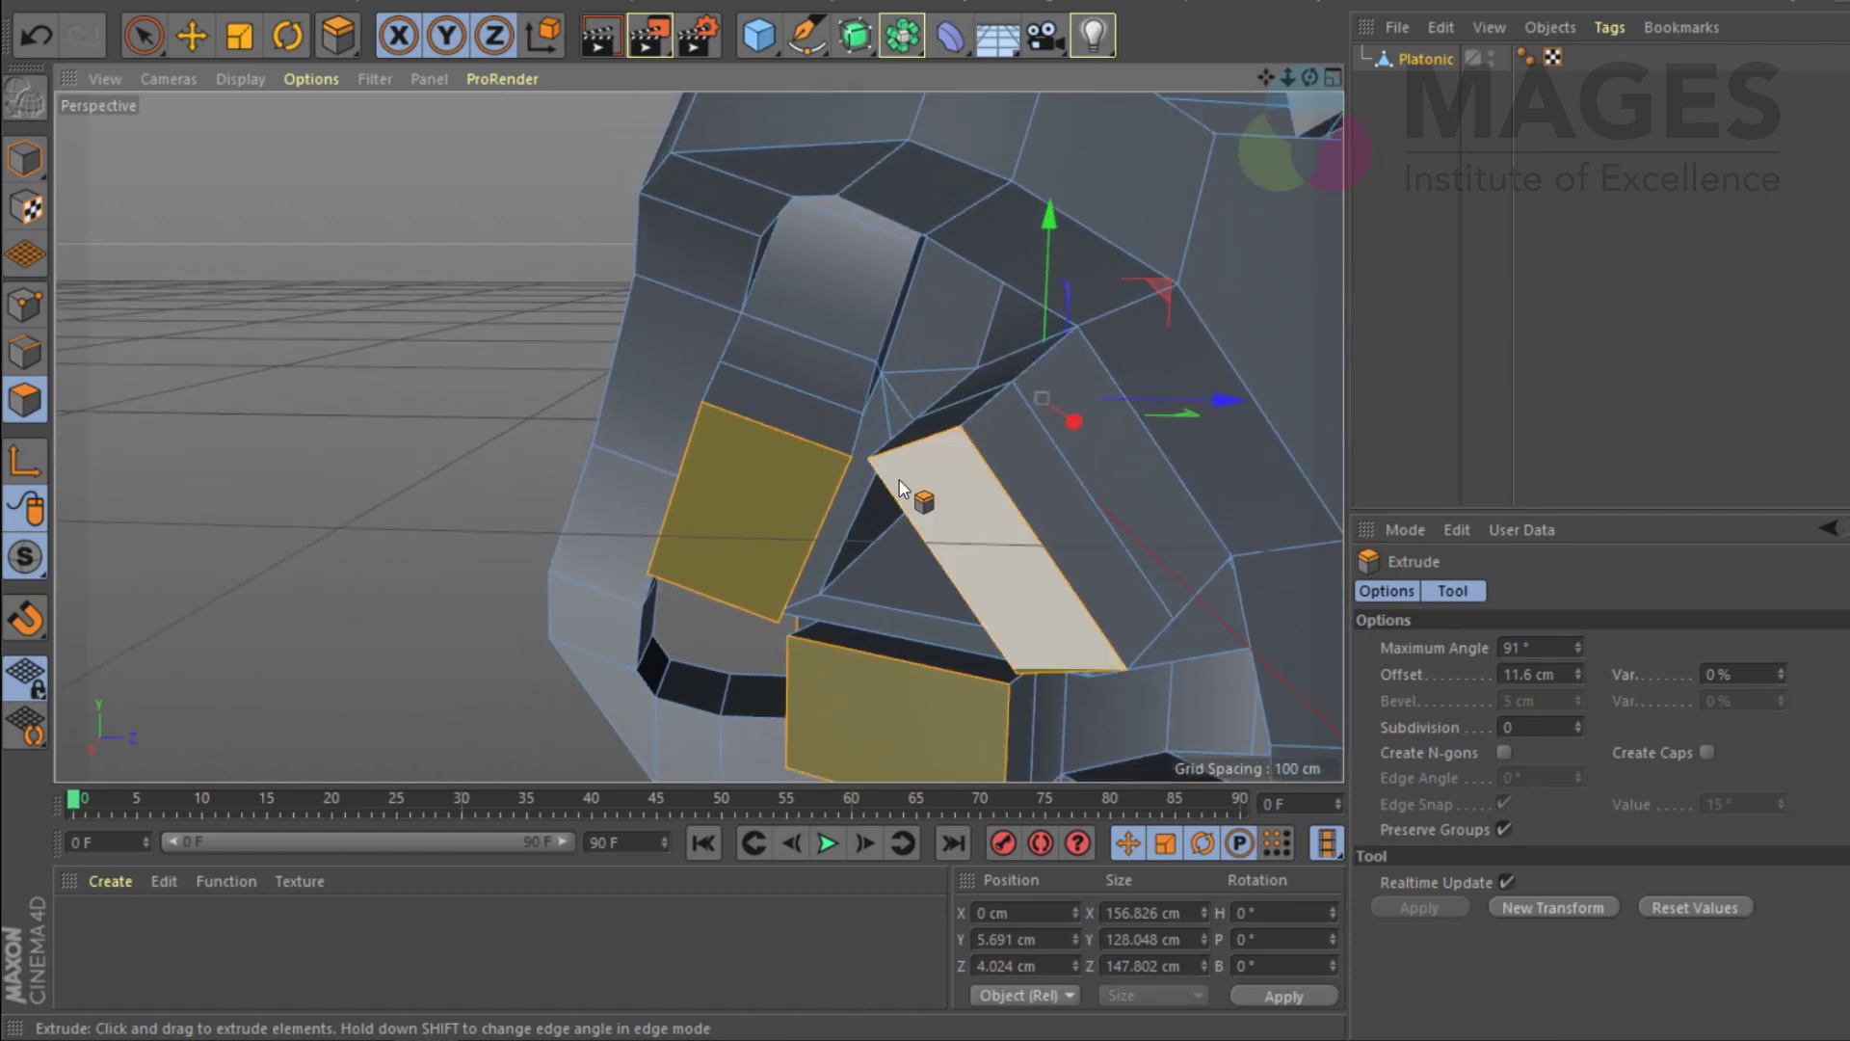
# Step: Try bridging the extruded faces together, then undo so they stay three separate faces
pyautogui.press('m')
pyautogui.press('Escape')
pyautogui.press('m')
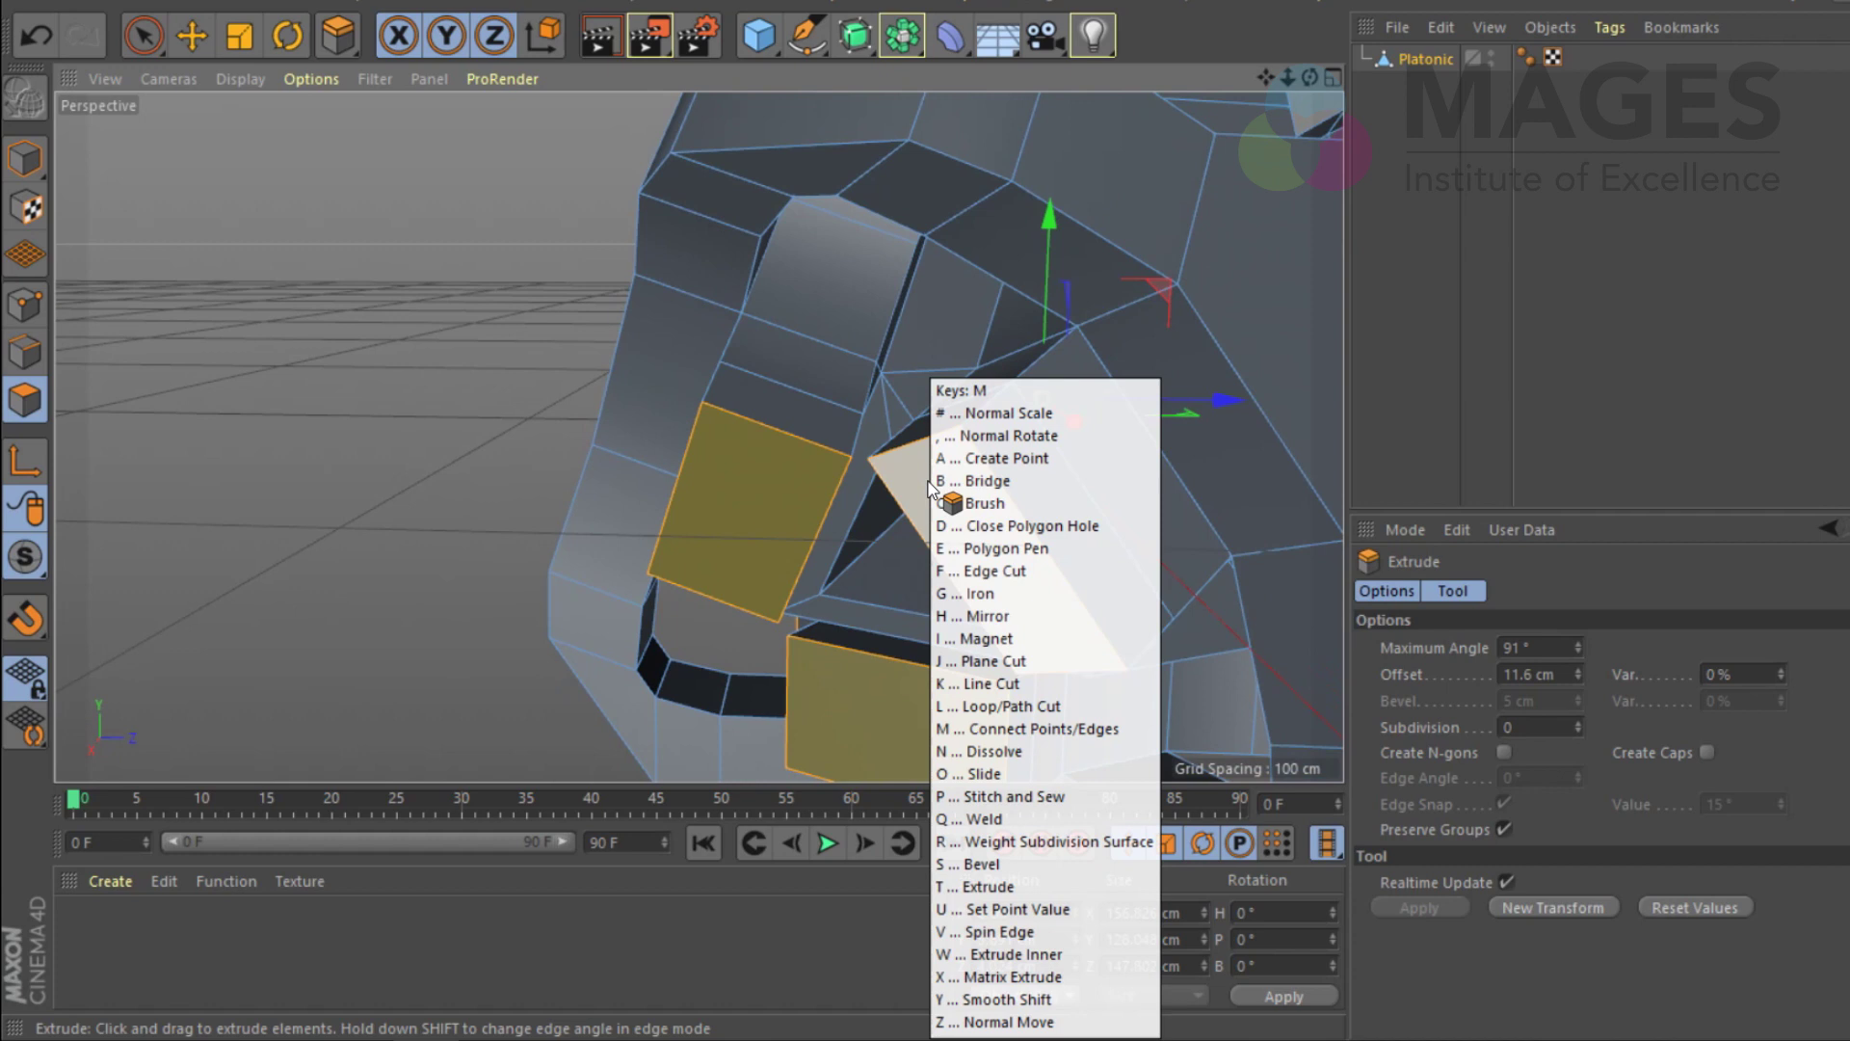
pyautogui.click(933, 478)
pyautogui.moveTo(968, 434); pyautogui.dragTo(708, 429)
pyautogui.keyDown('alt'); pyautogui.moveTo(908, 654); pyautogui.dragTo(900, 553); pyautogui.keyUp('alt')
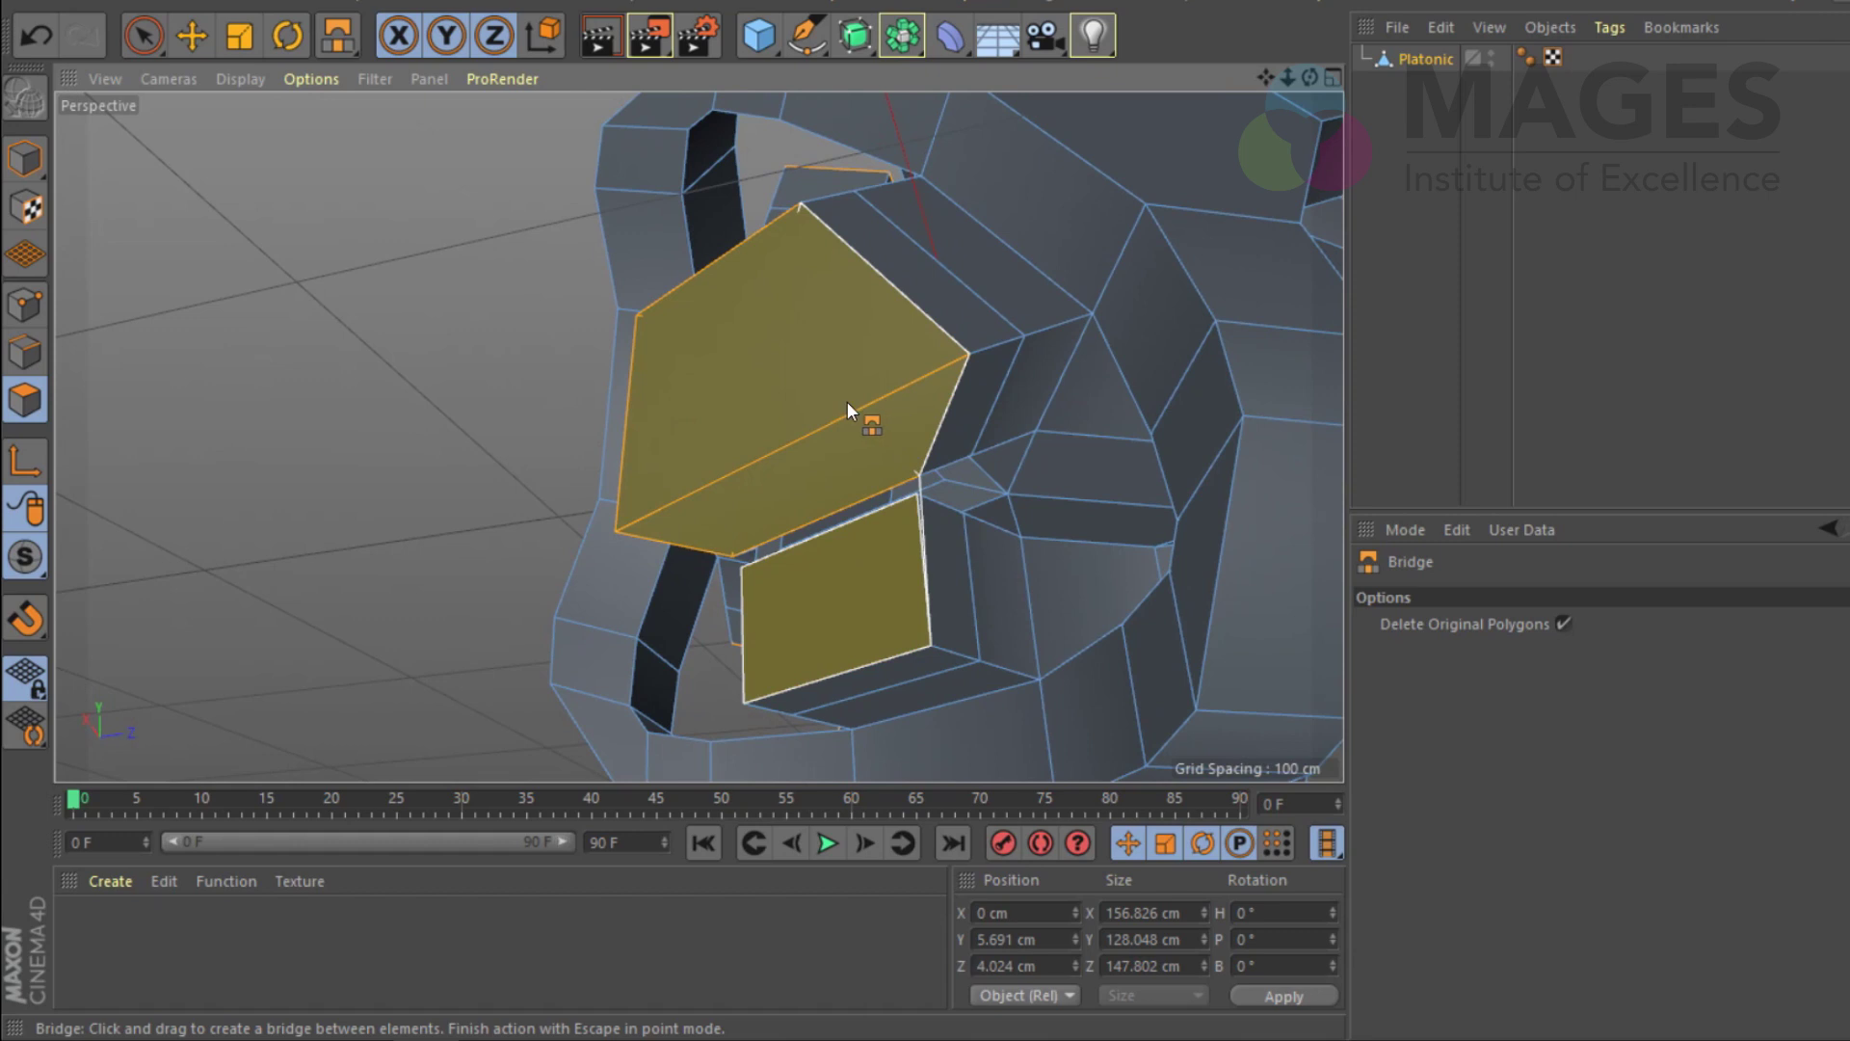
pyautogui.moveTo(847, 401); pyautogui.dragTo(900, 471)
pyautogui.hotkey('ctrl', 'z')
pyautogui.keyDown('alt'); pyautogui.moveTo(917, 535); pyautogui.dragTo(939, 484); pyautogui.keyUp('alt')
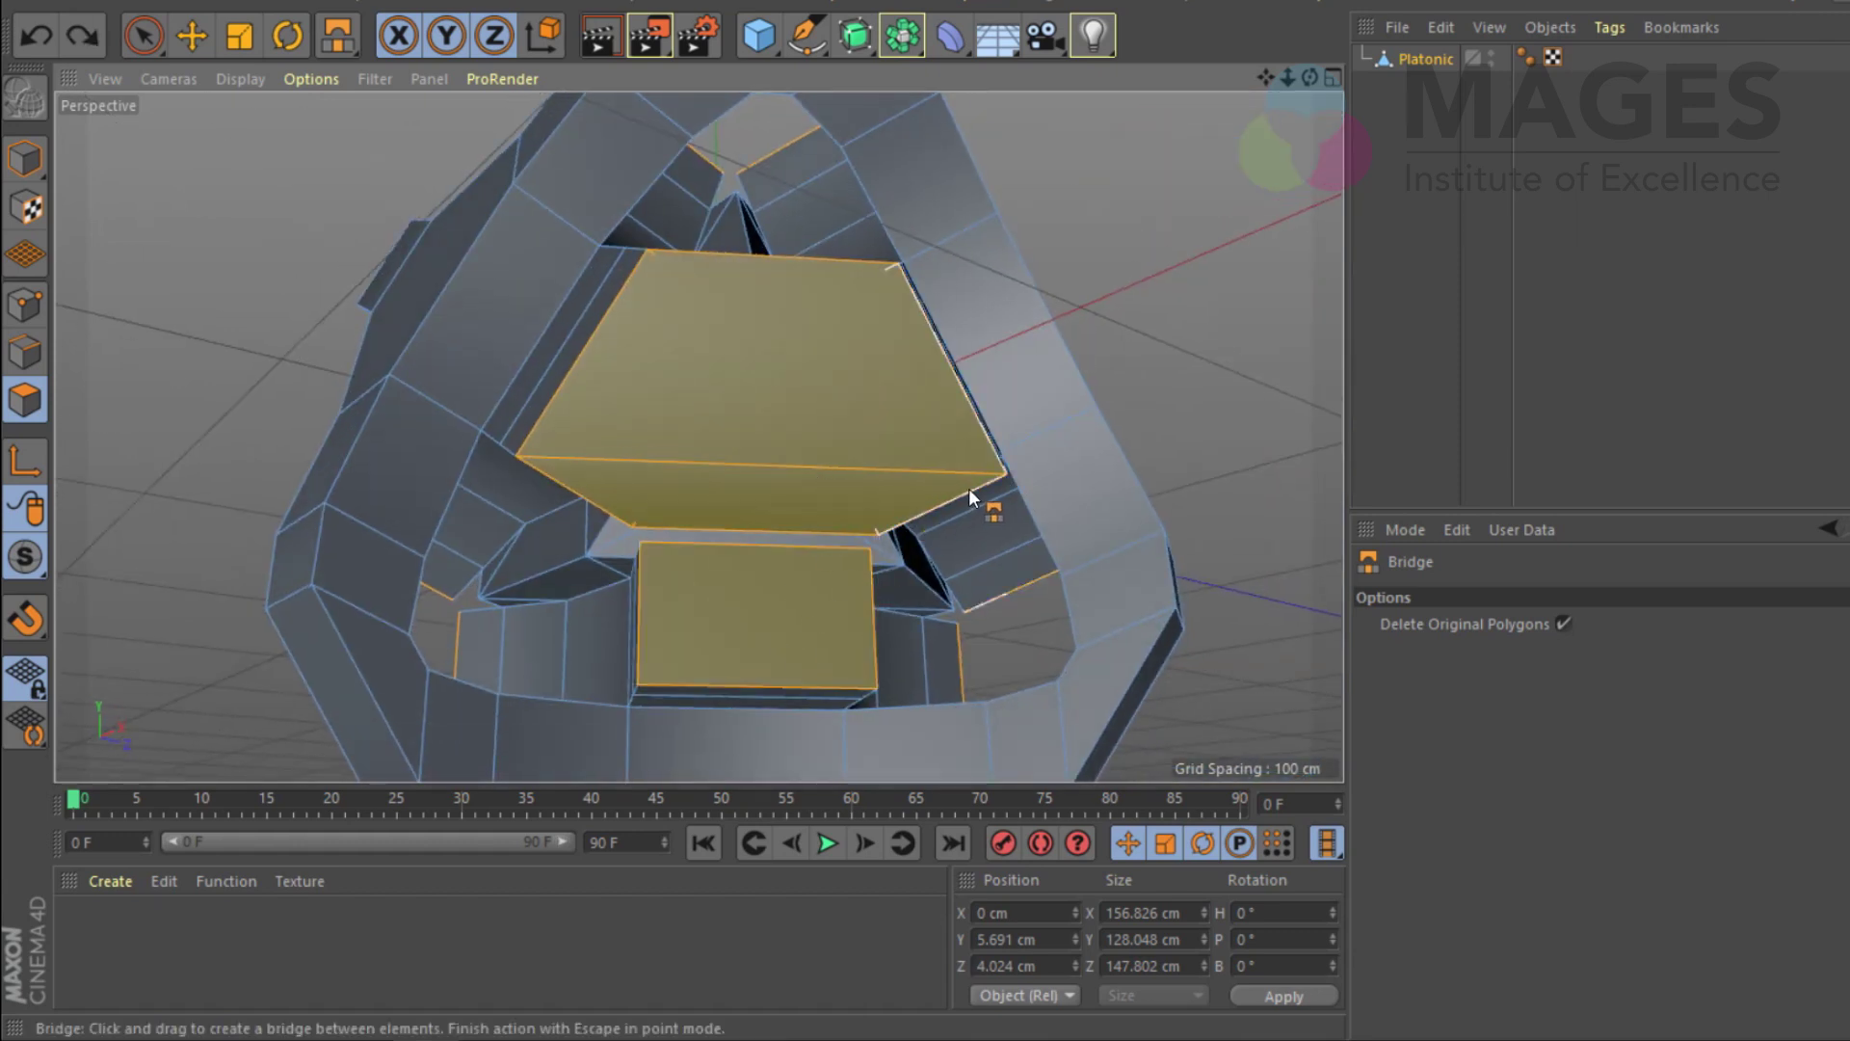
pyautogui.moveTo(819, 603); pyautogui.dragTo(757, 698)
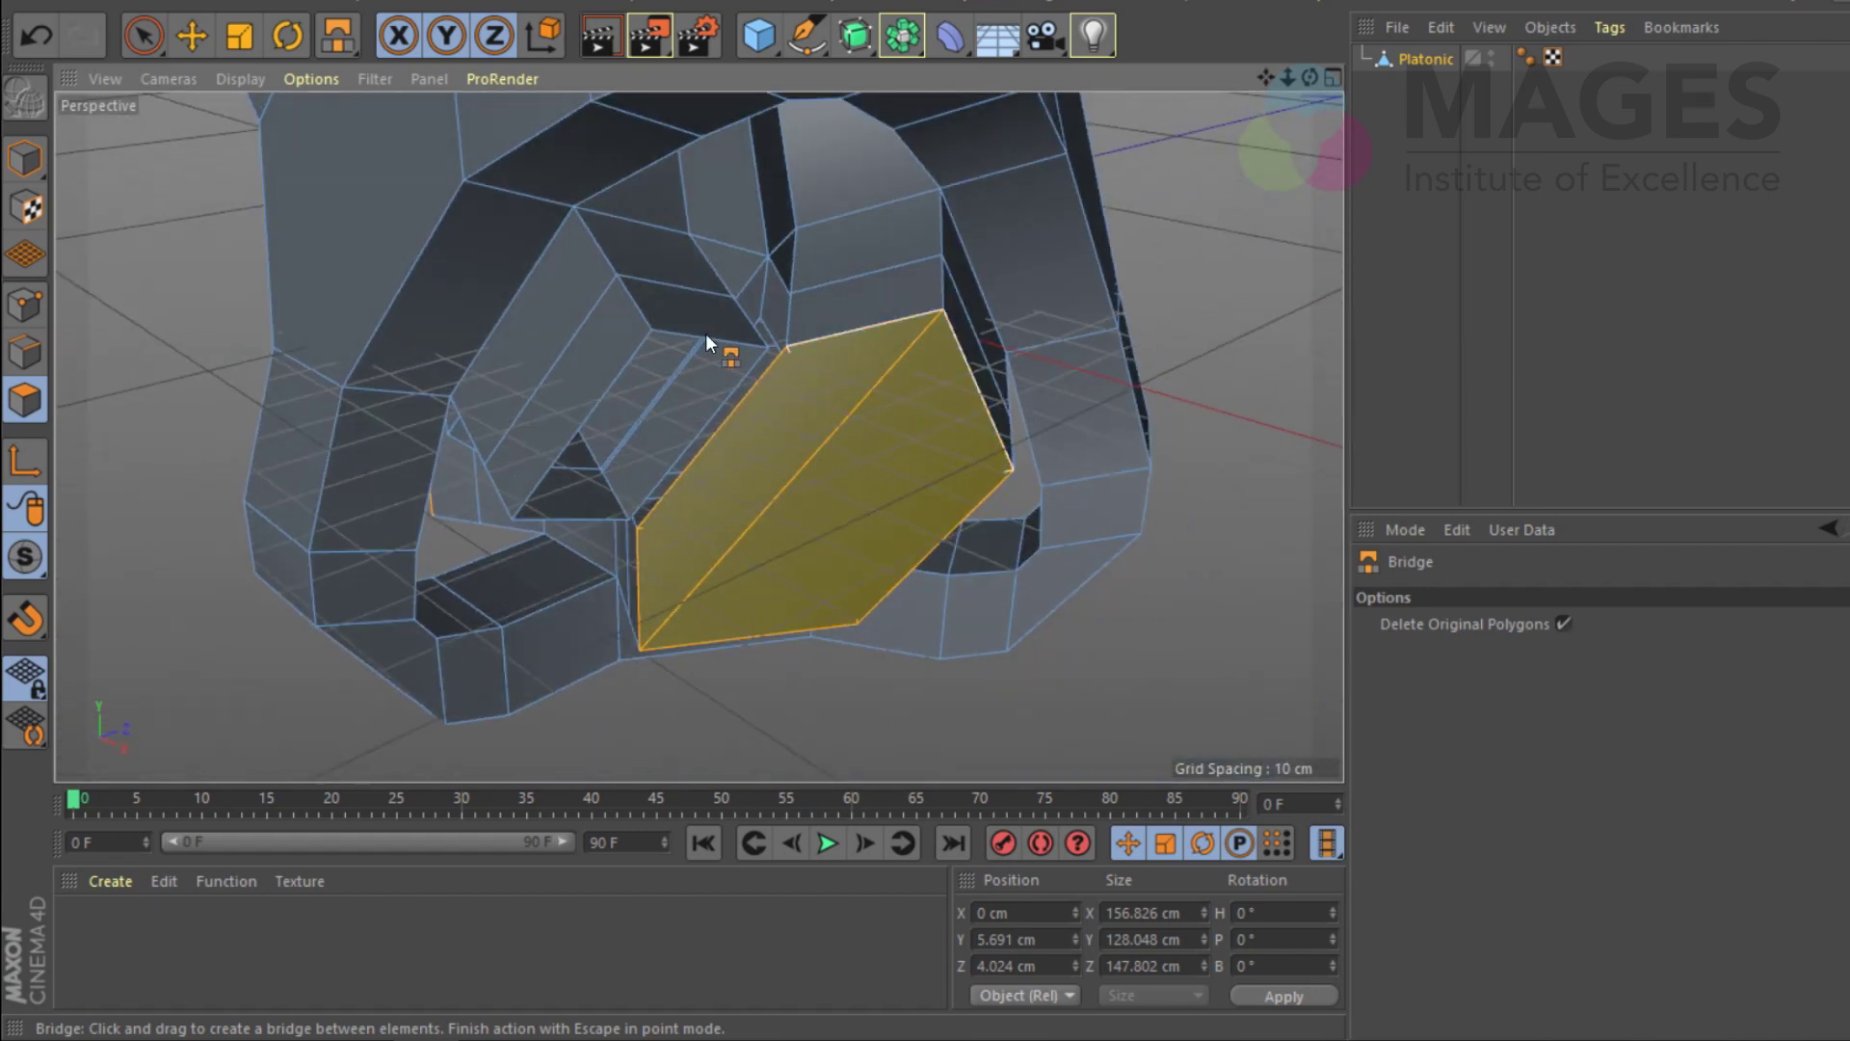
pyautogui.hotkey('ctrl', 'z')
# Step: Enlarge the three selected faces to about 110%
pyautogui.keyDown('alt'); pyautogui.moveTo(784, 418); pyautogui.dragTo(680, 355); pyautogui.keyUp('alt')
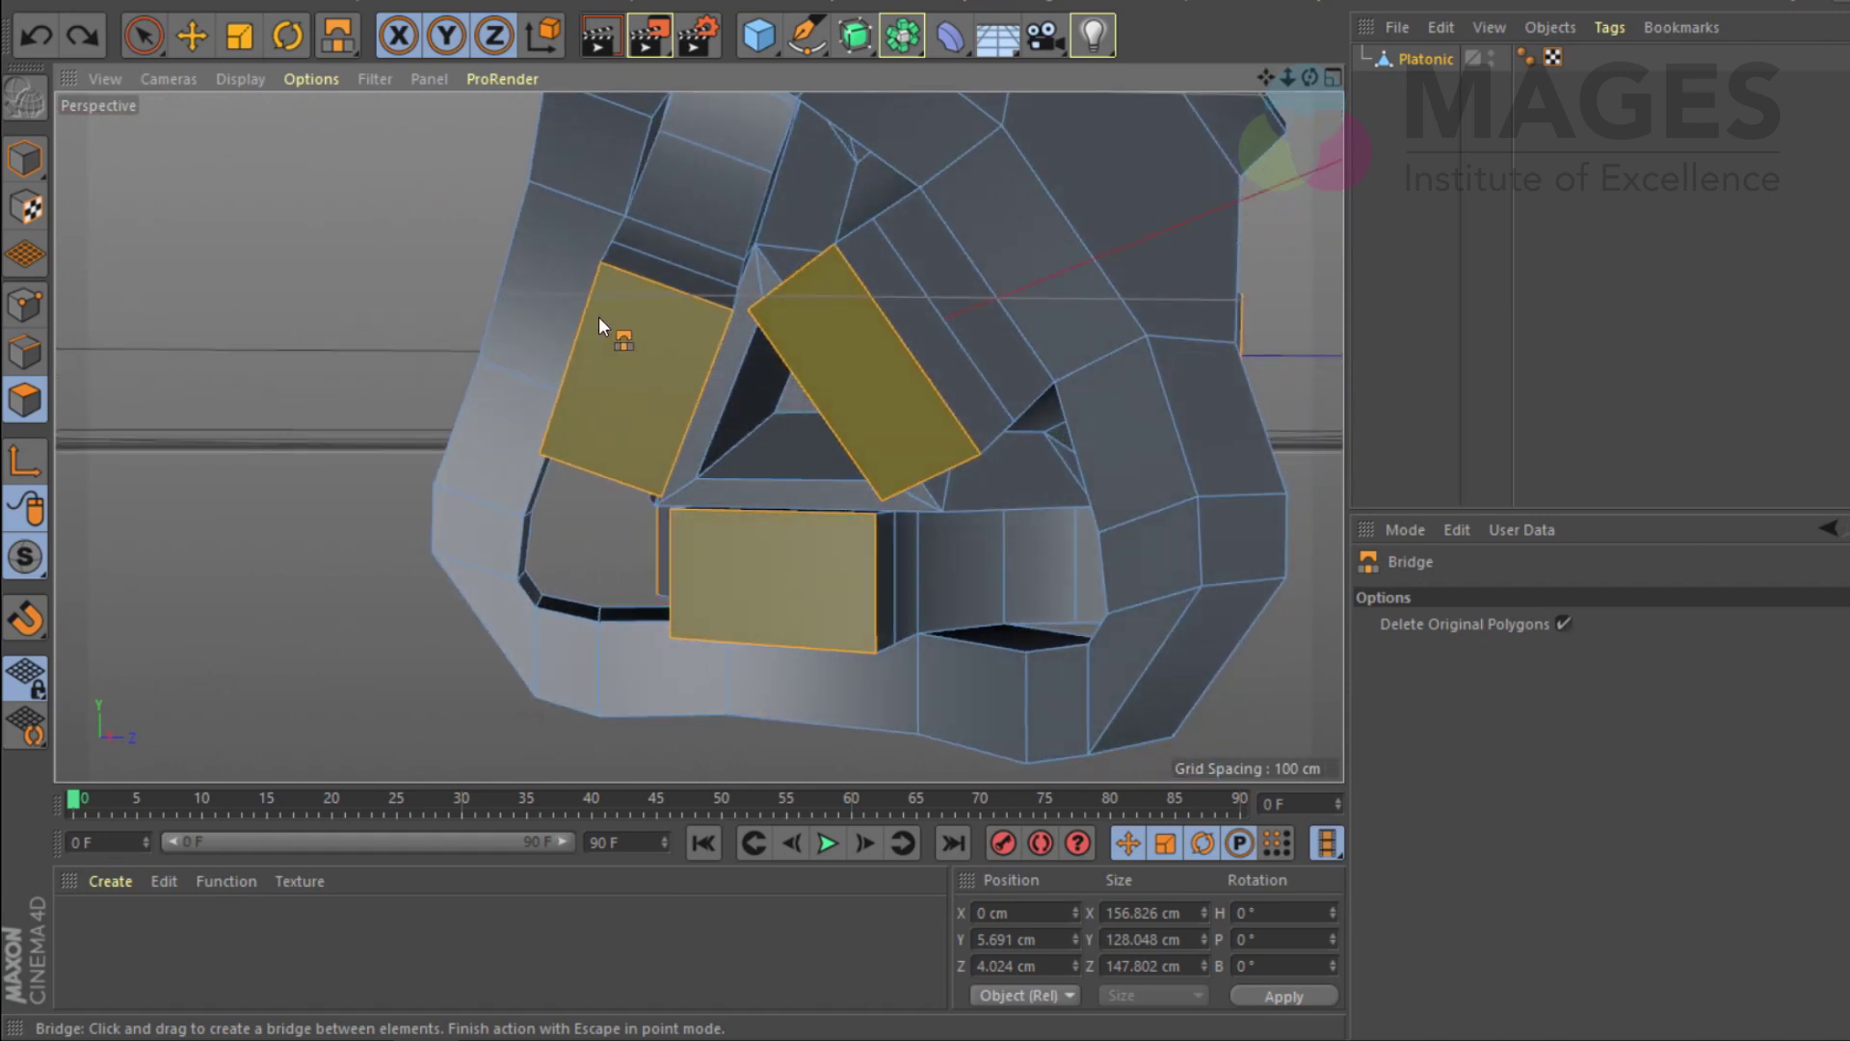
pyautogui.press('t')
pyautogui.moveTo(309, 301); pyautogui.dragTo(297, 217)
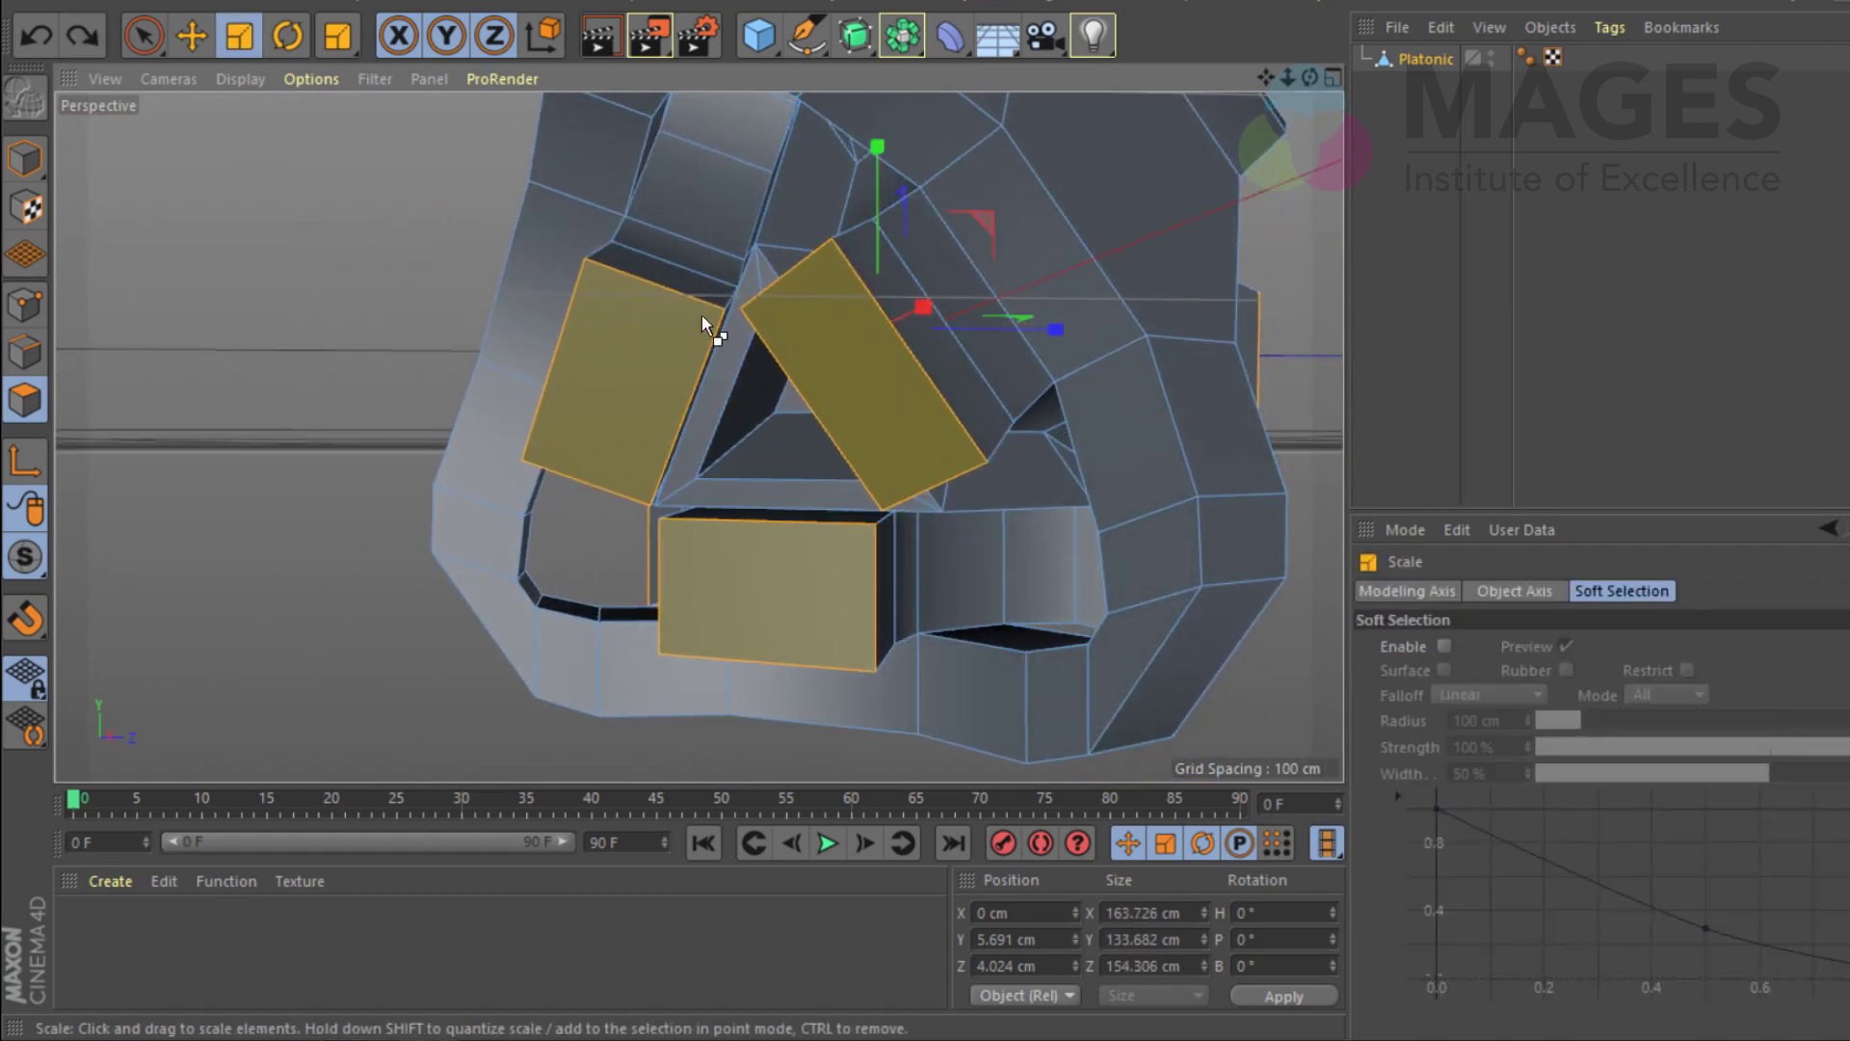
# Step: Inset the three selected inner faces with a 7 cm offset
pyautogui.rightClick(648, 361)
pyautogui.press('i')
pyautogui.moveTo(795, 322); pyautogui.dragTo(884, 319)
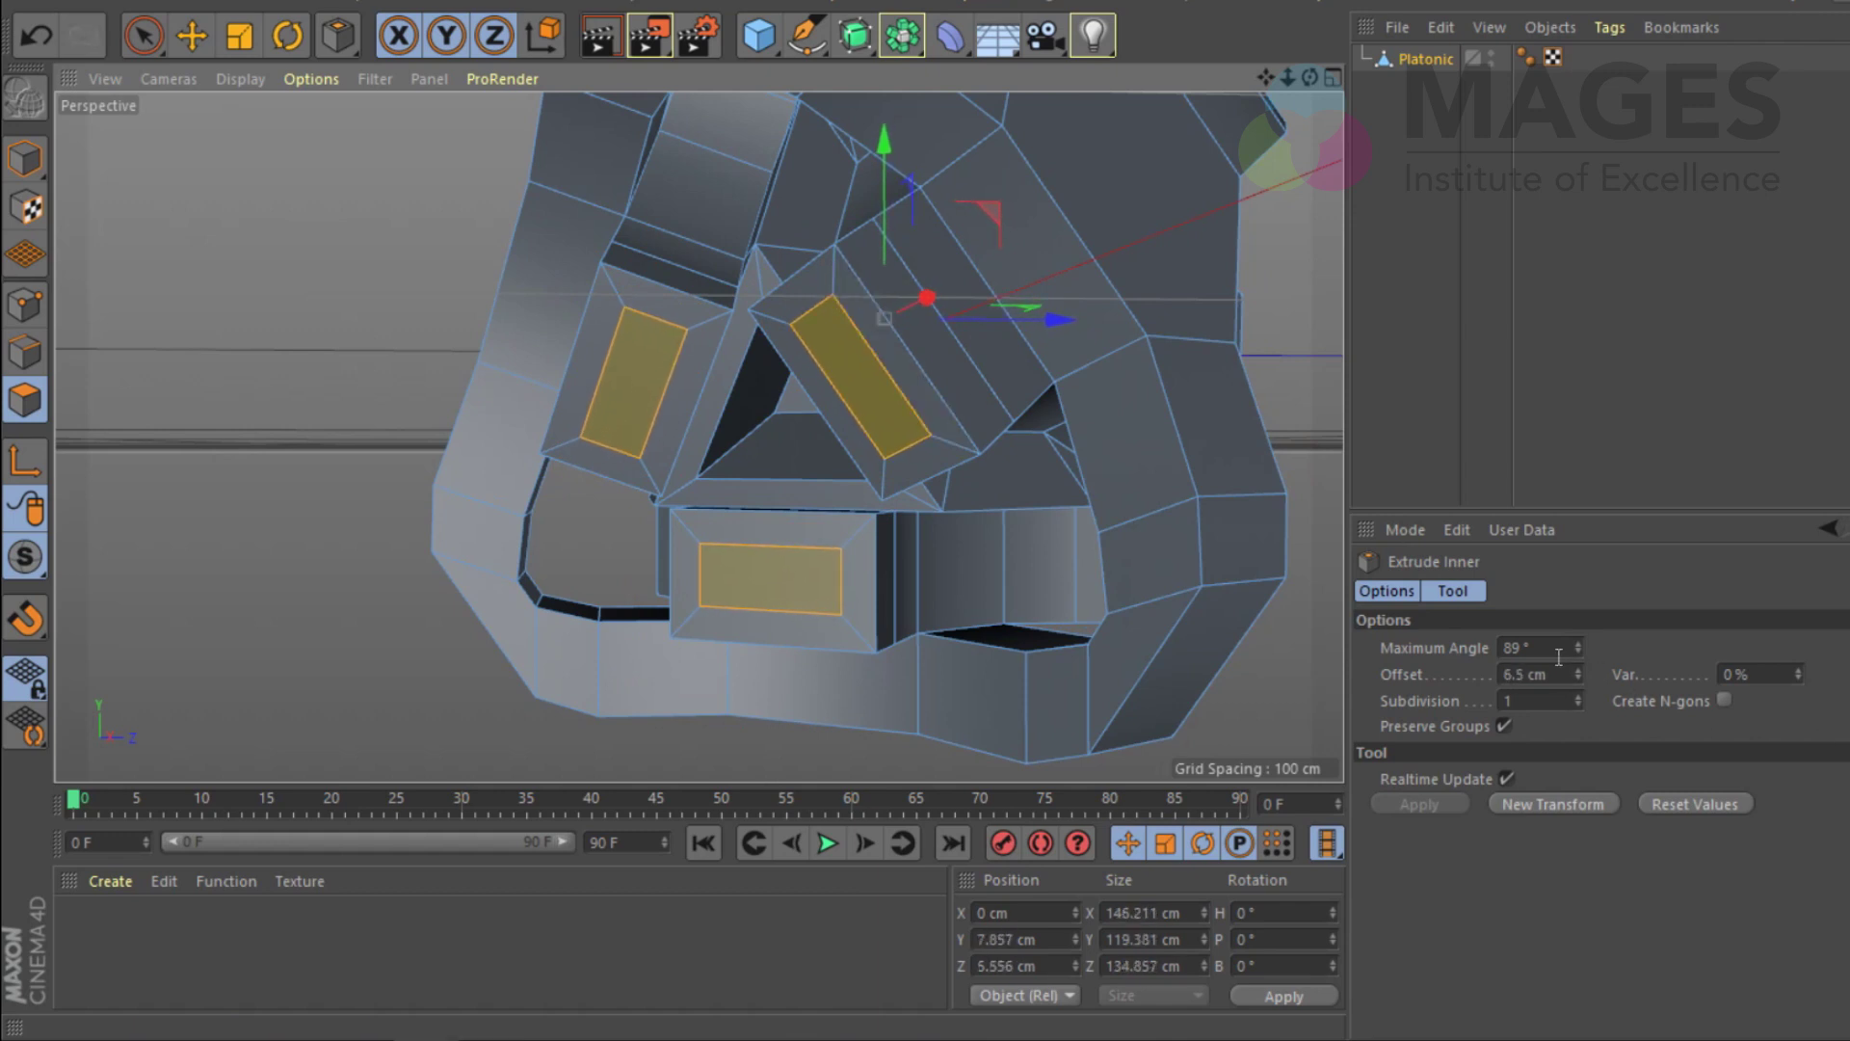
pyautogui.click(1532, 673)
pyautogui.write('7')
pyautogui.press('Return')
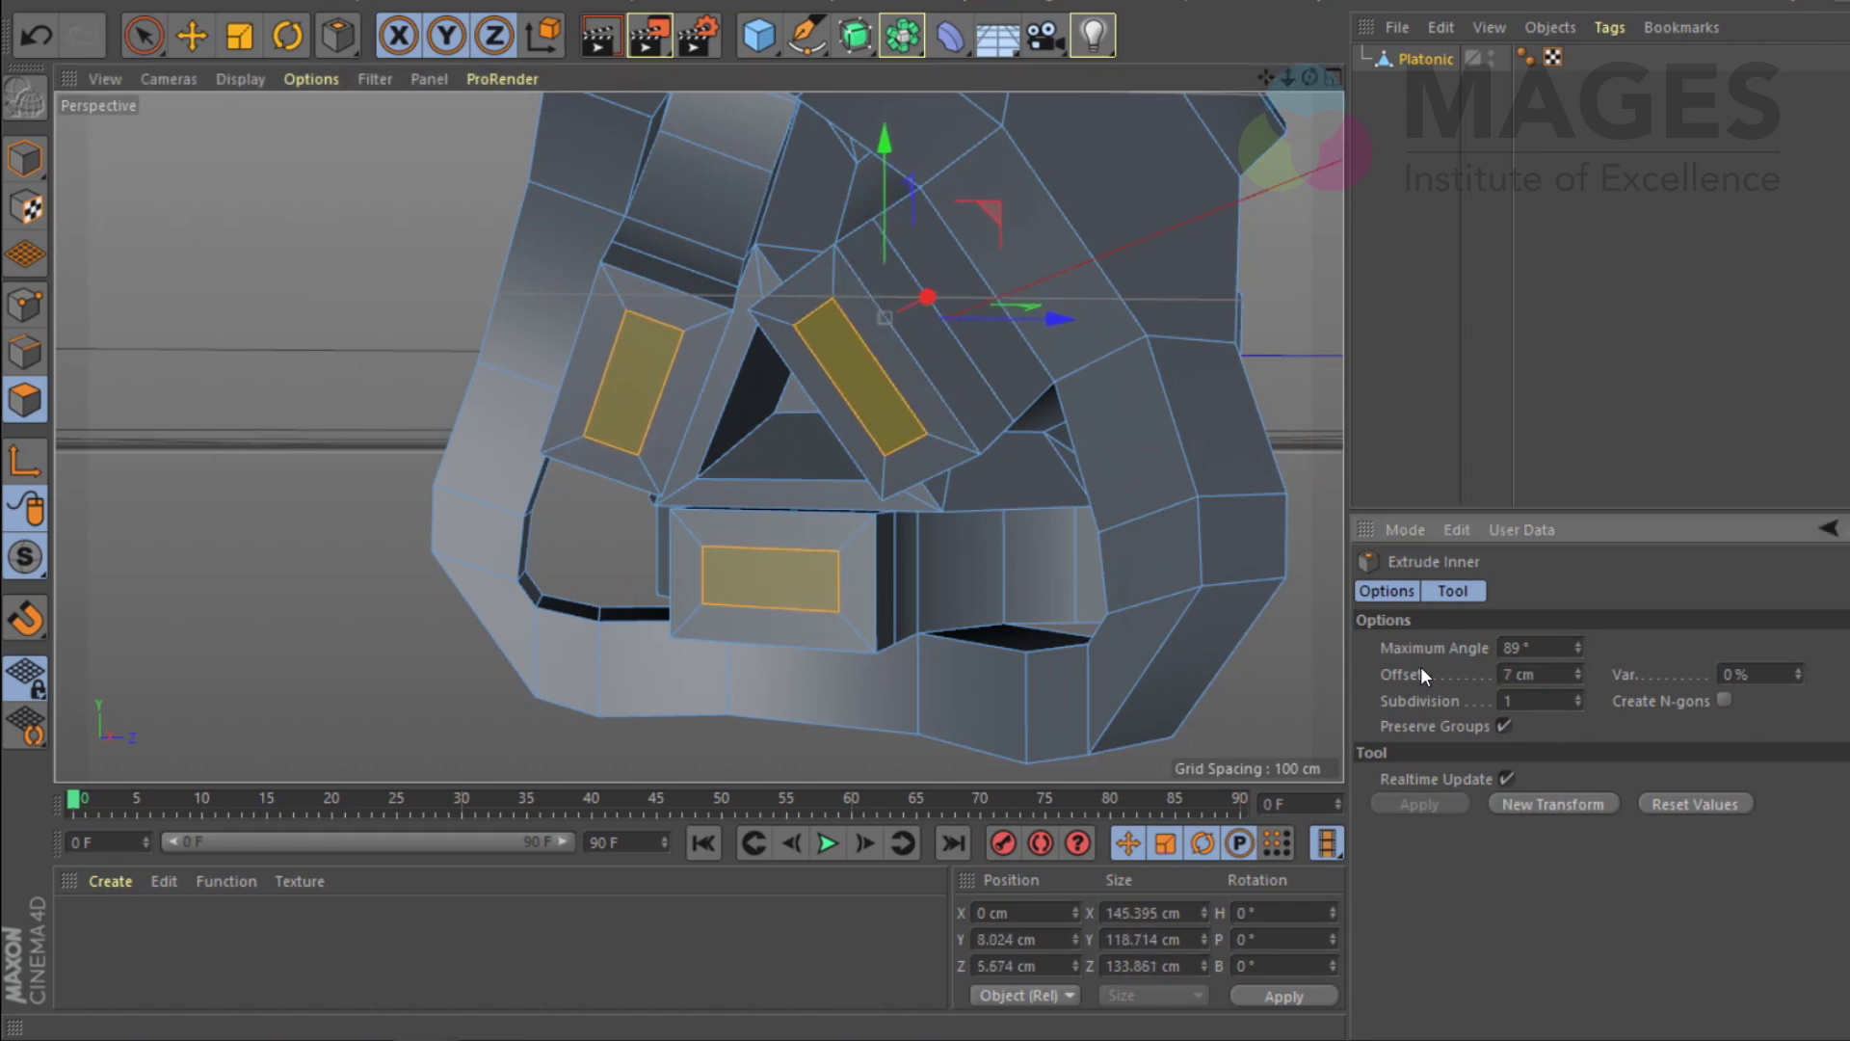
# Step: Scale the inset faces up slightly, then return to Model mode with Platonic selected
pyautogui.press('t')
pyautogui.moveTo(933, 384); pyautogui.dragTo(1026, 350)
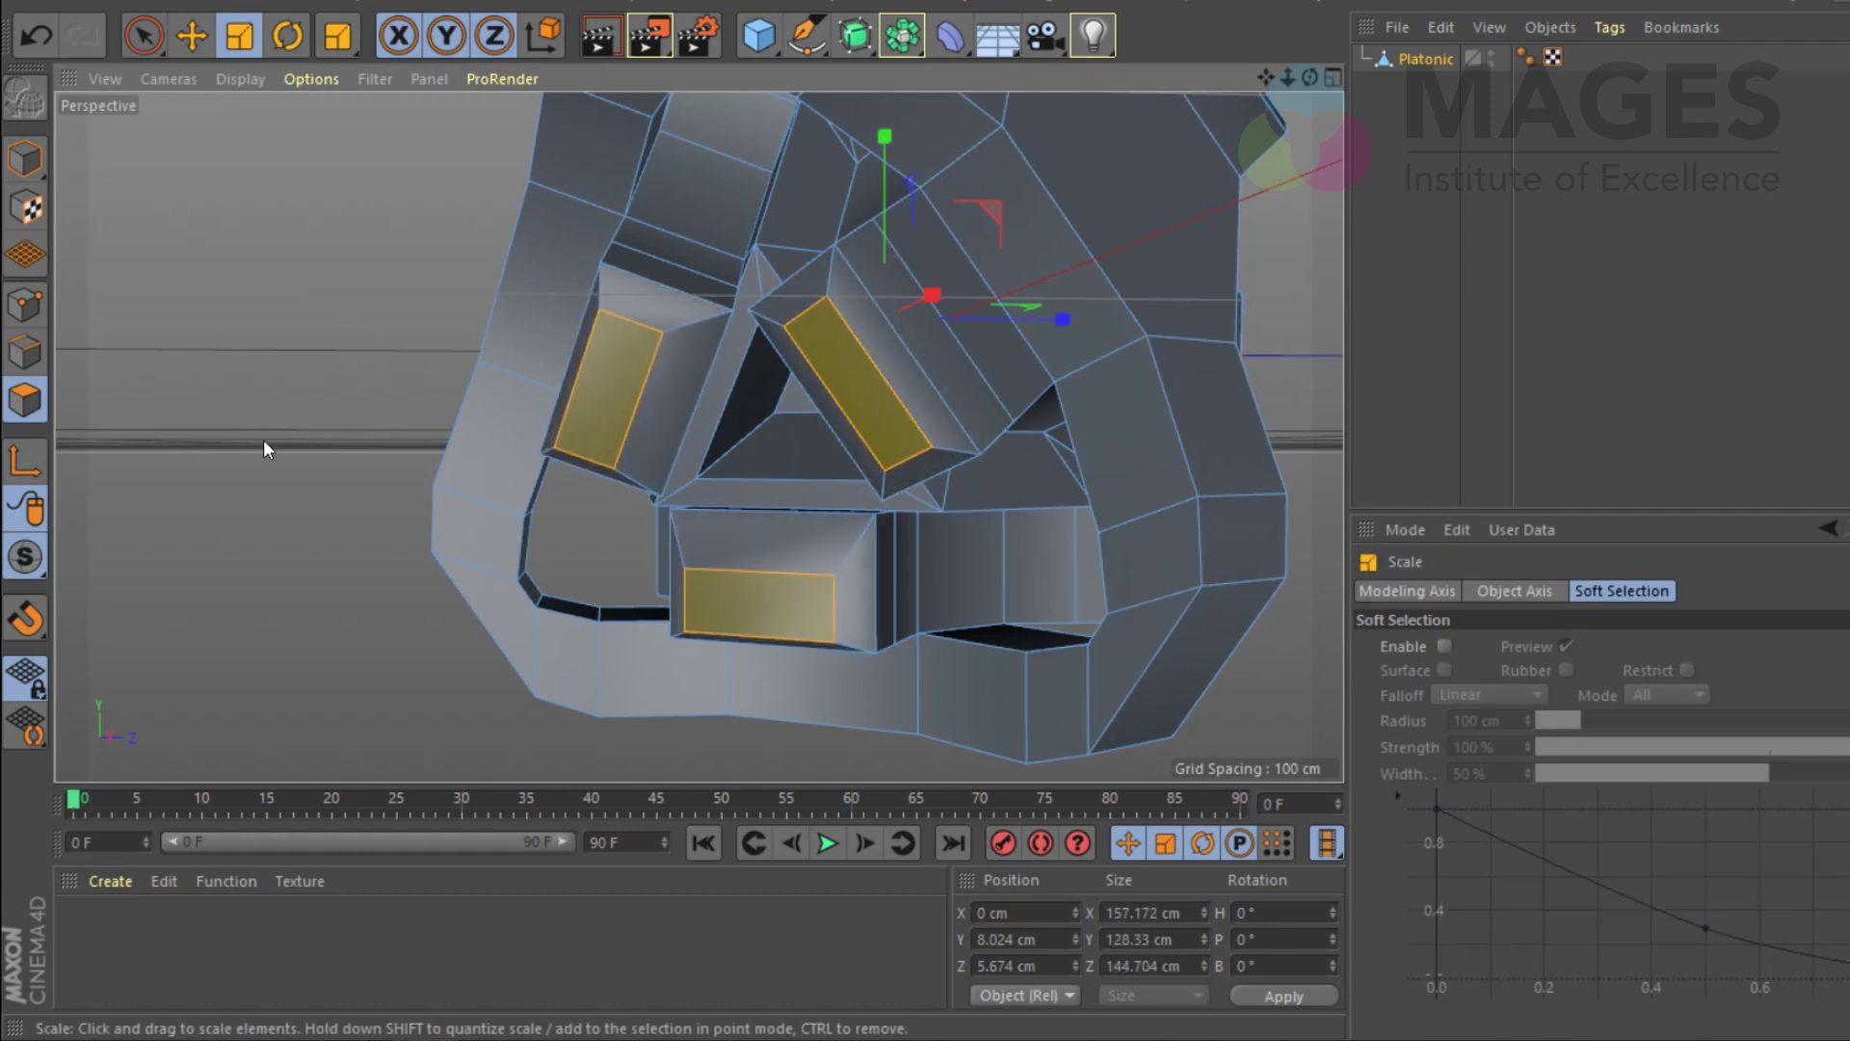
pyautogui.click(23, 165)
pyautogui.click(501, 373)
pyautogui.keyDown('alt'); pyautogui.moveTo(501, 373); pyautogui.dragTo(709, 441); pyautogui.keyUp('alt')
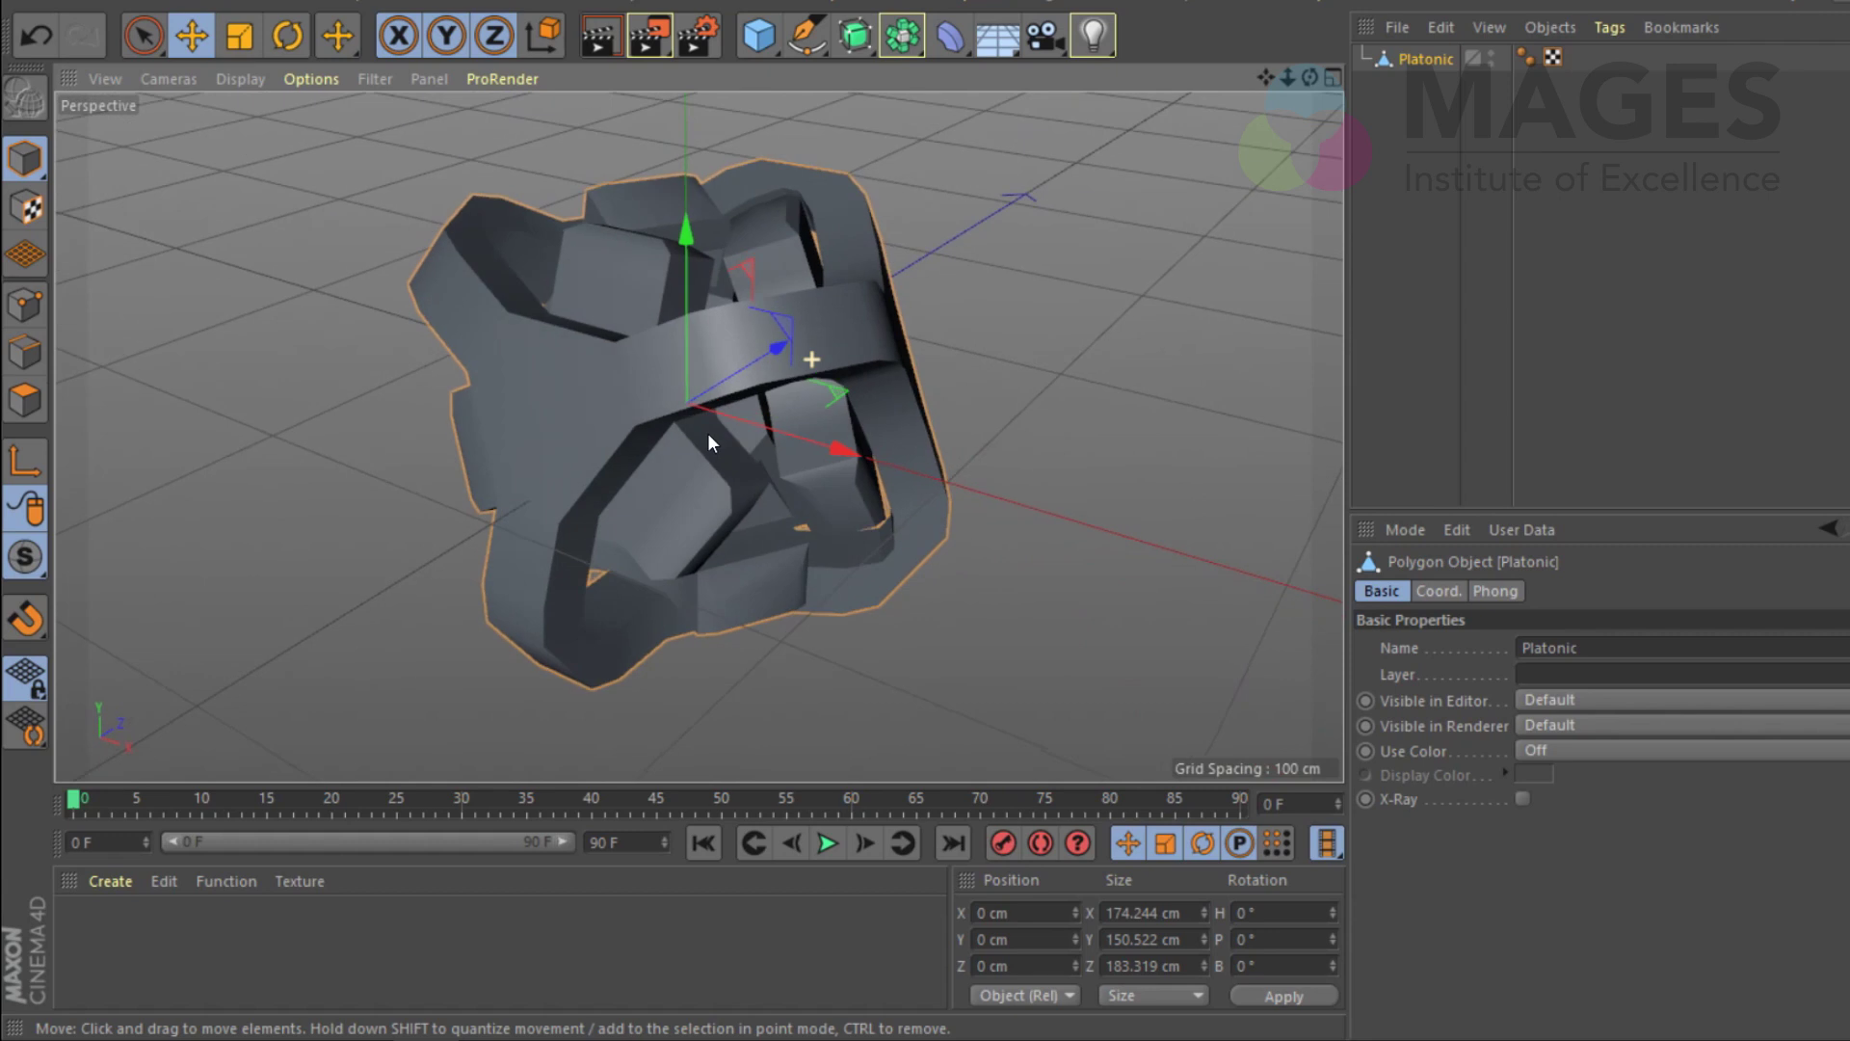
# Step: Add a Smoothing deformer as a child of the Platonic object
pyautogui.click(951, 37)
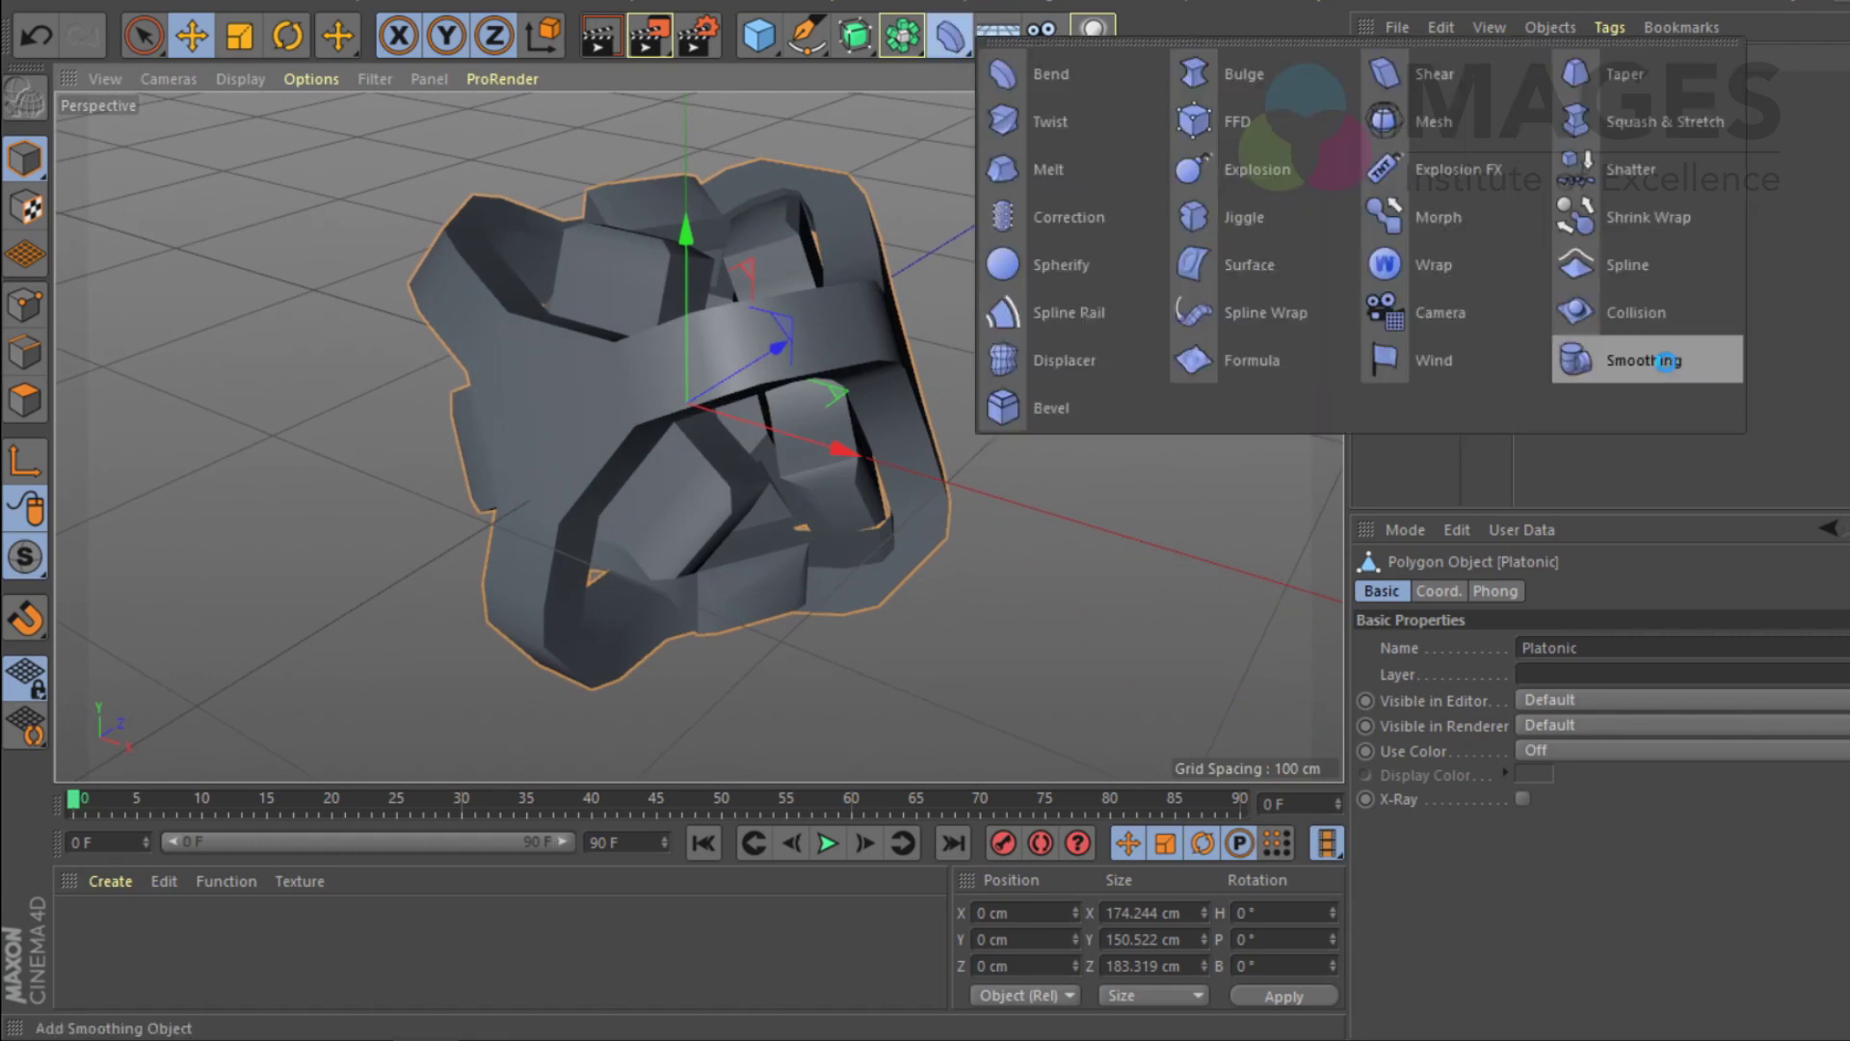
pyautogui.click(1669, 369)
pyautogui.moveTo(1420, 60)
pyautogui.mouseDown()
pyautogui.moveTo(1420, 89)
pyautogui.moveTo(1432, 58)
pyautogui.mouseUp()
pyautogui.keyDown('alt'); pyautogui.moveTo(1008, 414); pyautogui.dragTo(973, 463); pyautogui.keyUp('alt')
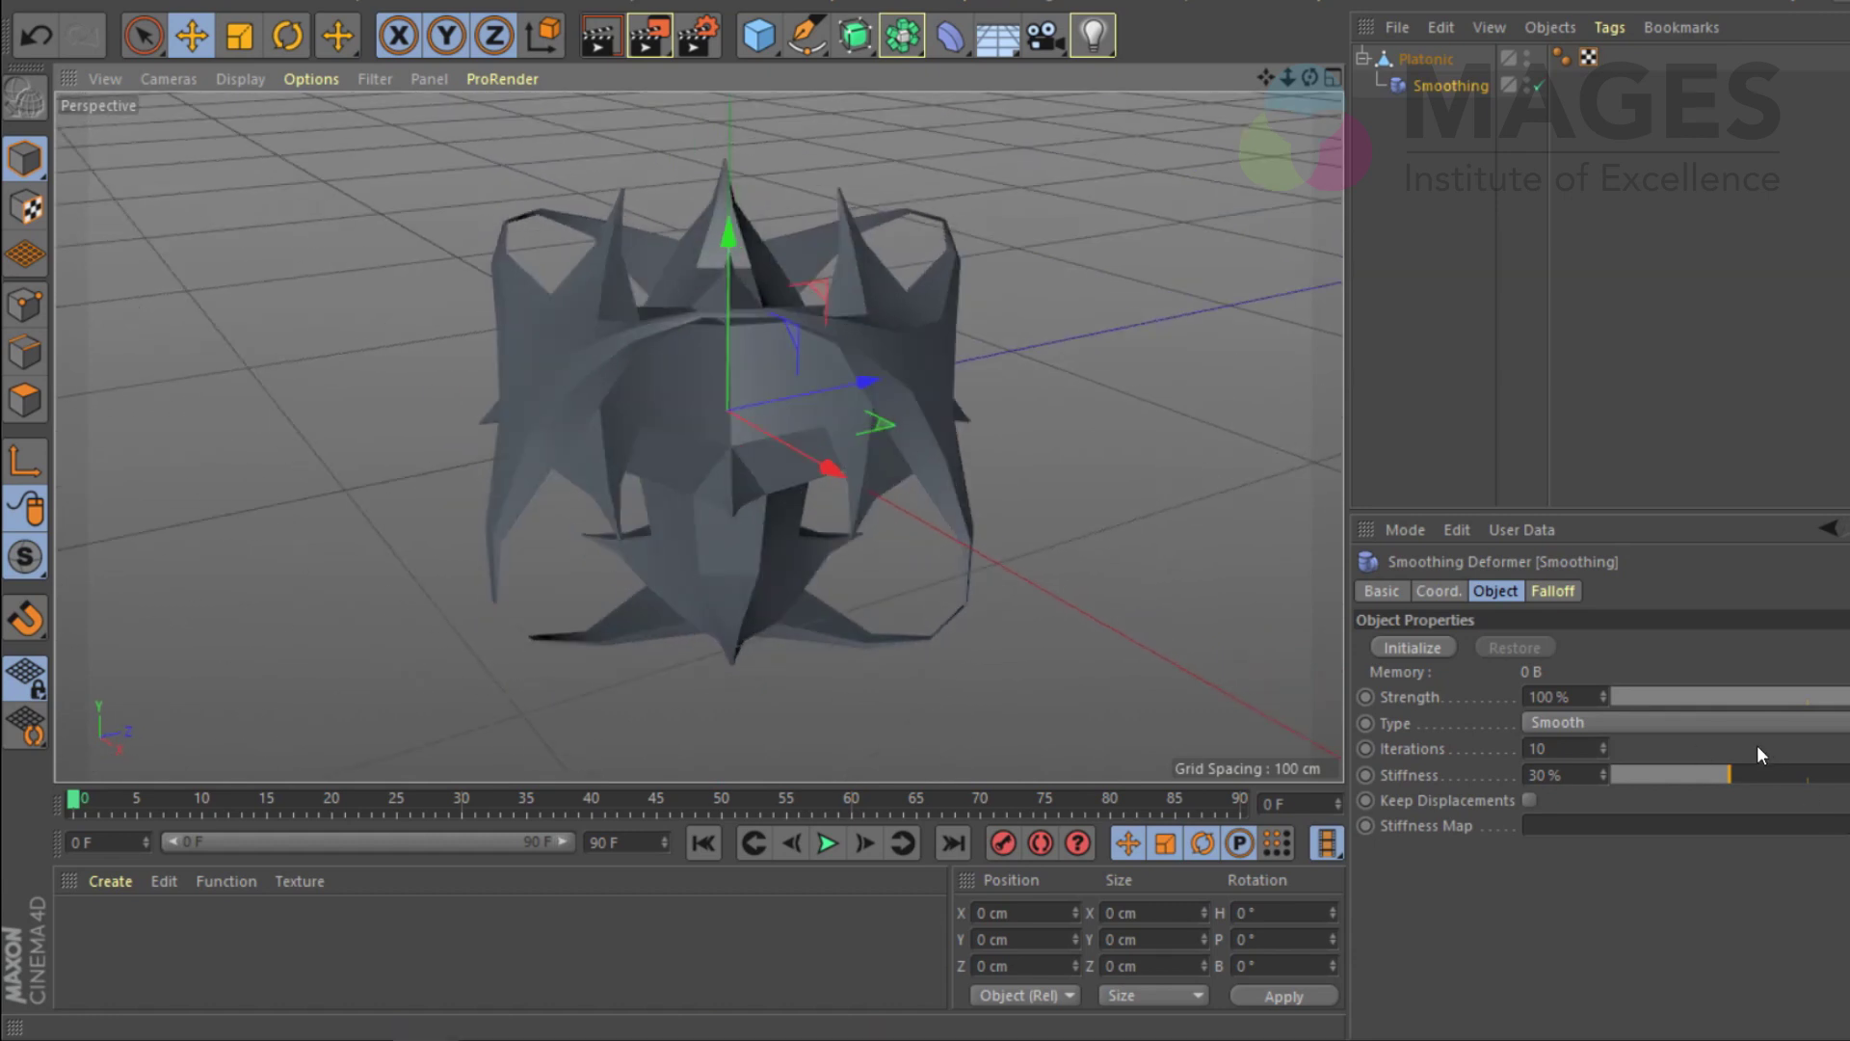
# Step: Set Smoothing to about 21% strength and 0% stiffness, then put Platonic under a Subdivision Surface
pyautogui.moveTo(1725, 775); pyautogui.dragTo(1806, 772)
pyautogui.hotkey('ctrl', 'z')
pyautogui.moveTo(1734, 697); pyautogui.dragTo(1696, 703)
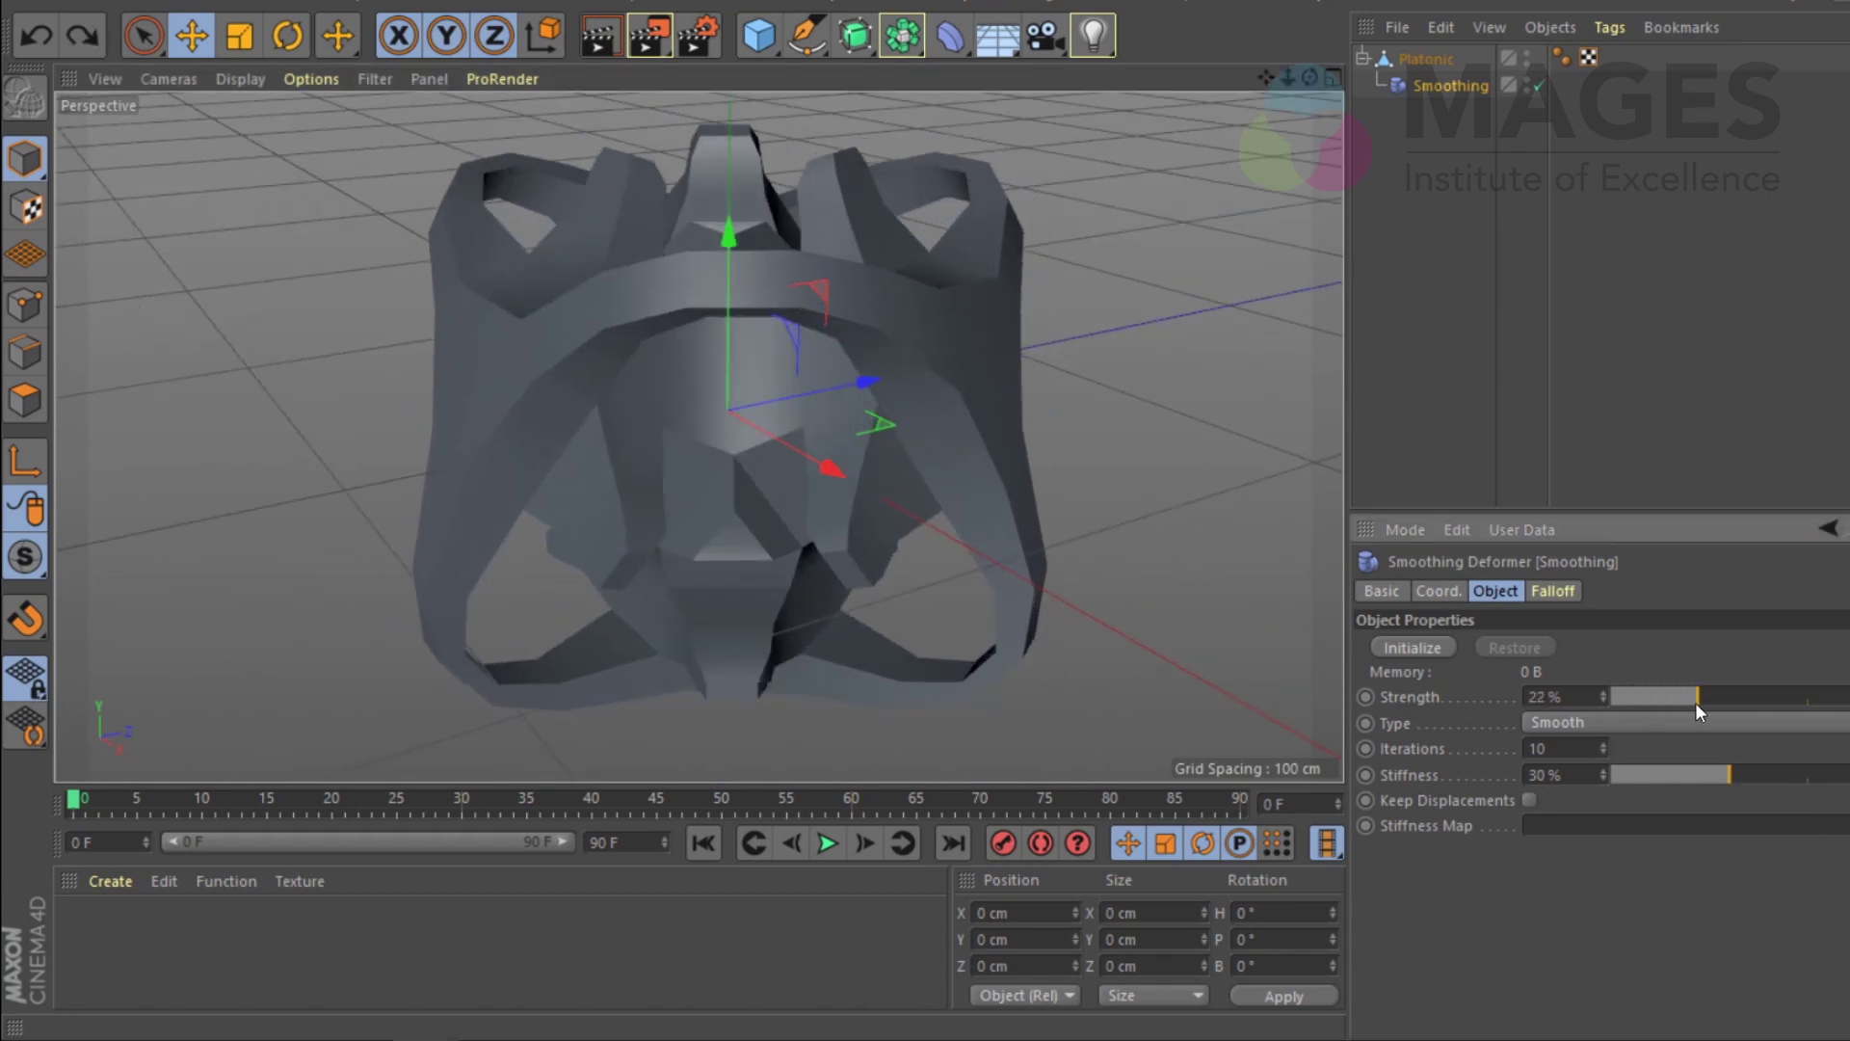
pyautogui.moveTo(1702, 767); pyautogui.dragTo(1601, 824)
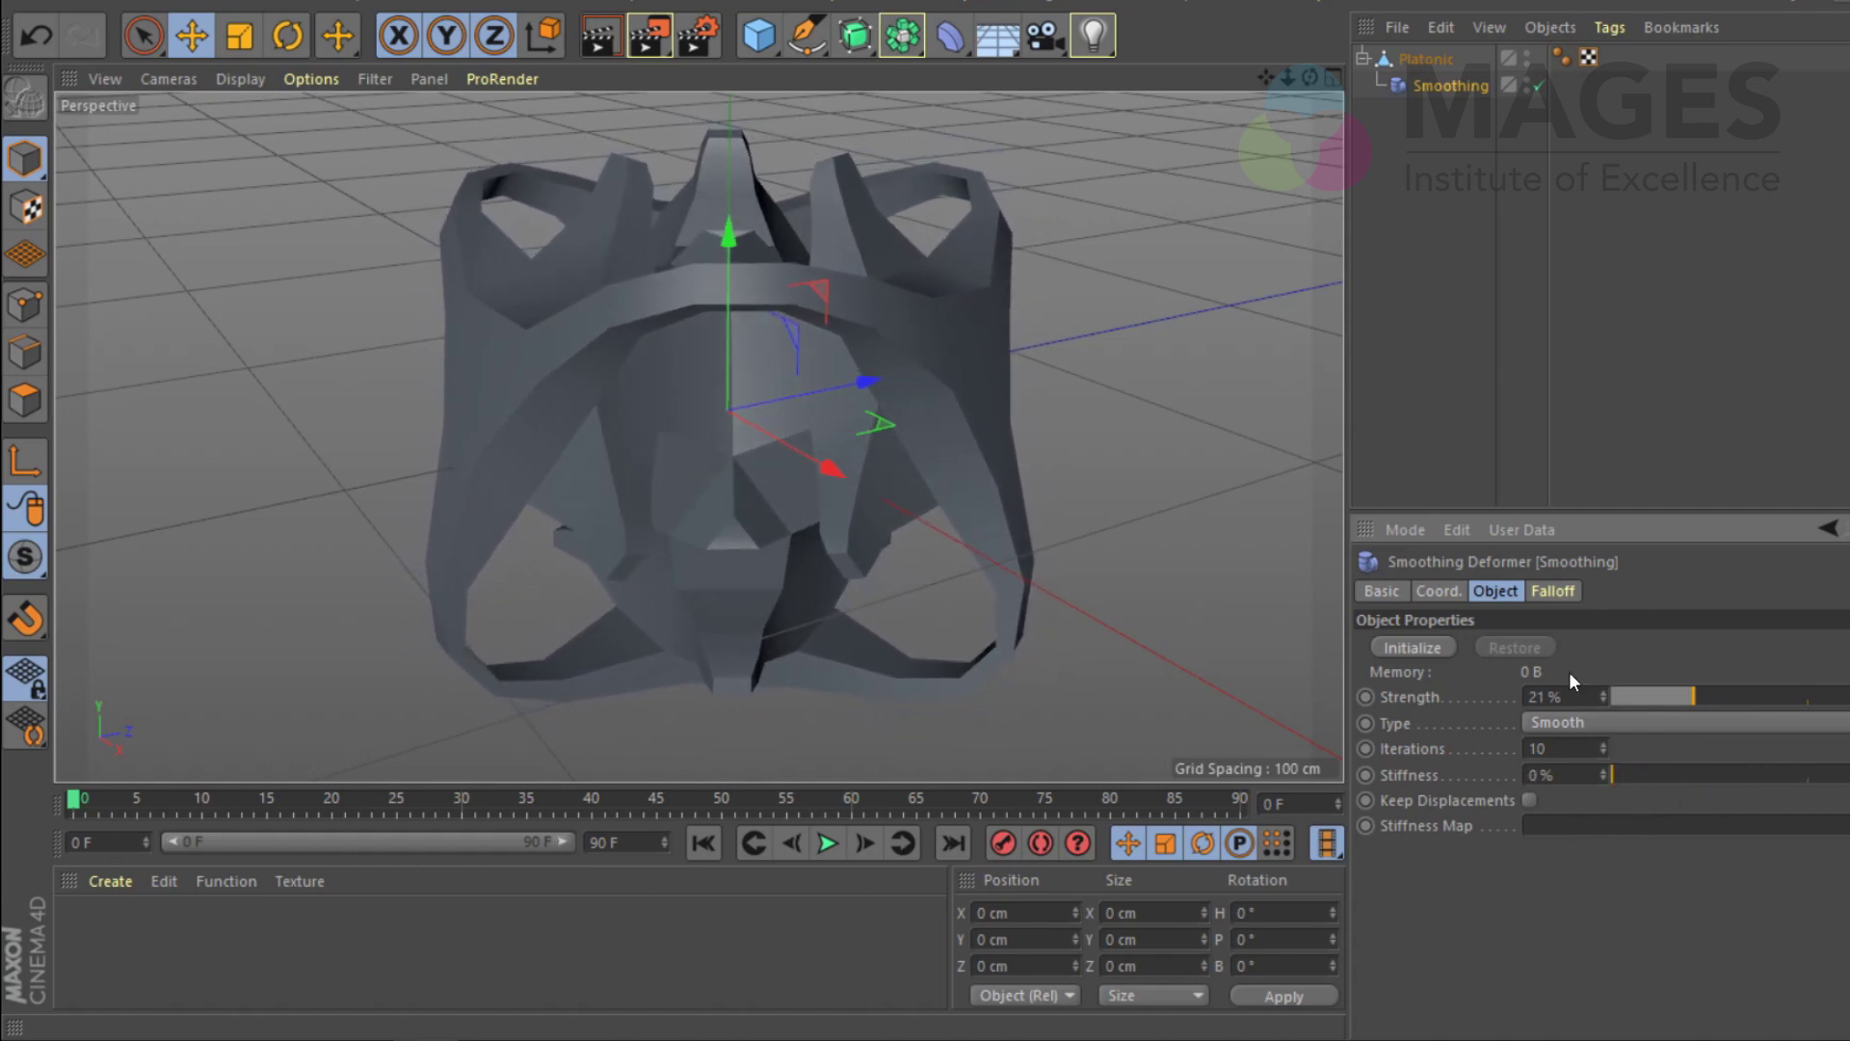
pyautogui.moveTo(869, 39); pyautogui.dragTo(957, 77)
pyautogui.moveTo(1424, 85); pyautogui.dragTo(1432, 55)
# Step: Inspect the smoothed Platonic under the Subdivision Surface from another angle
pyautogui.click(1437, 56)
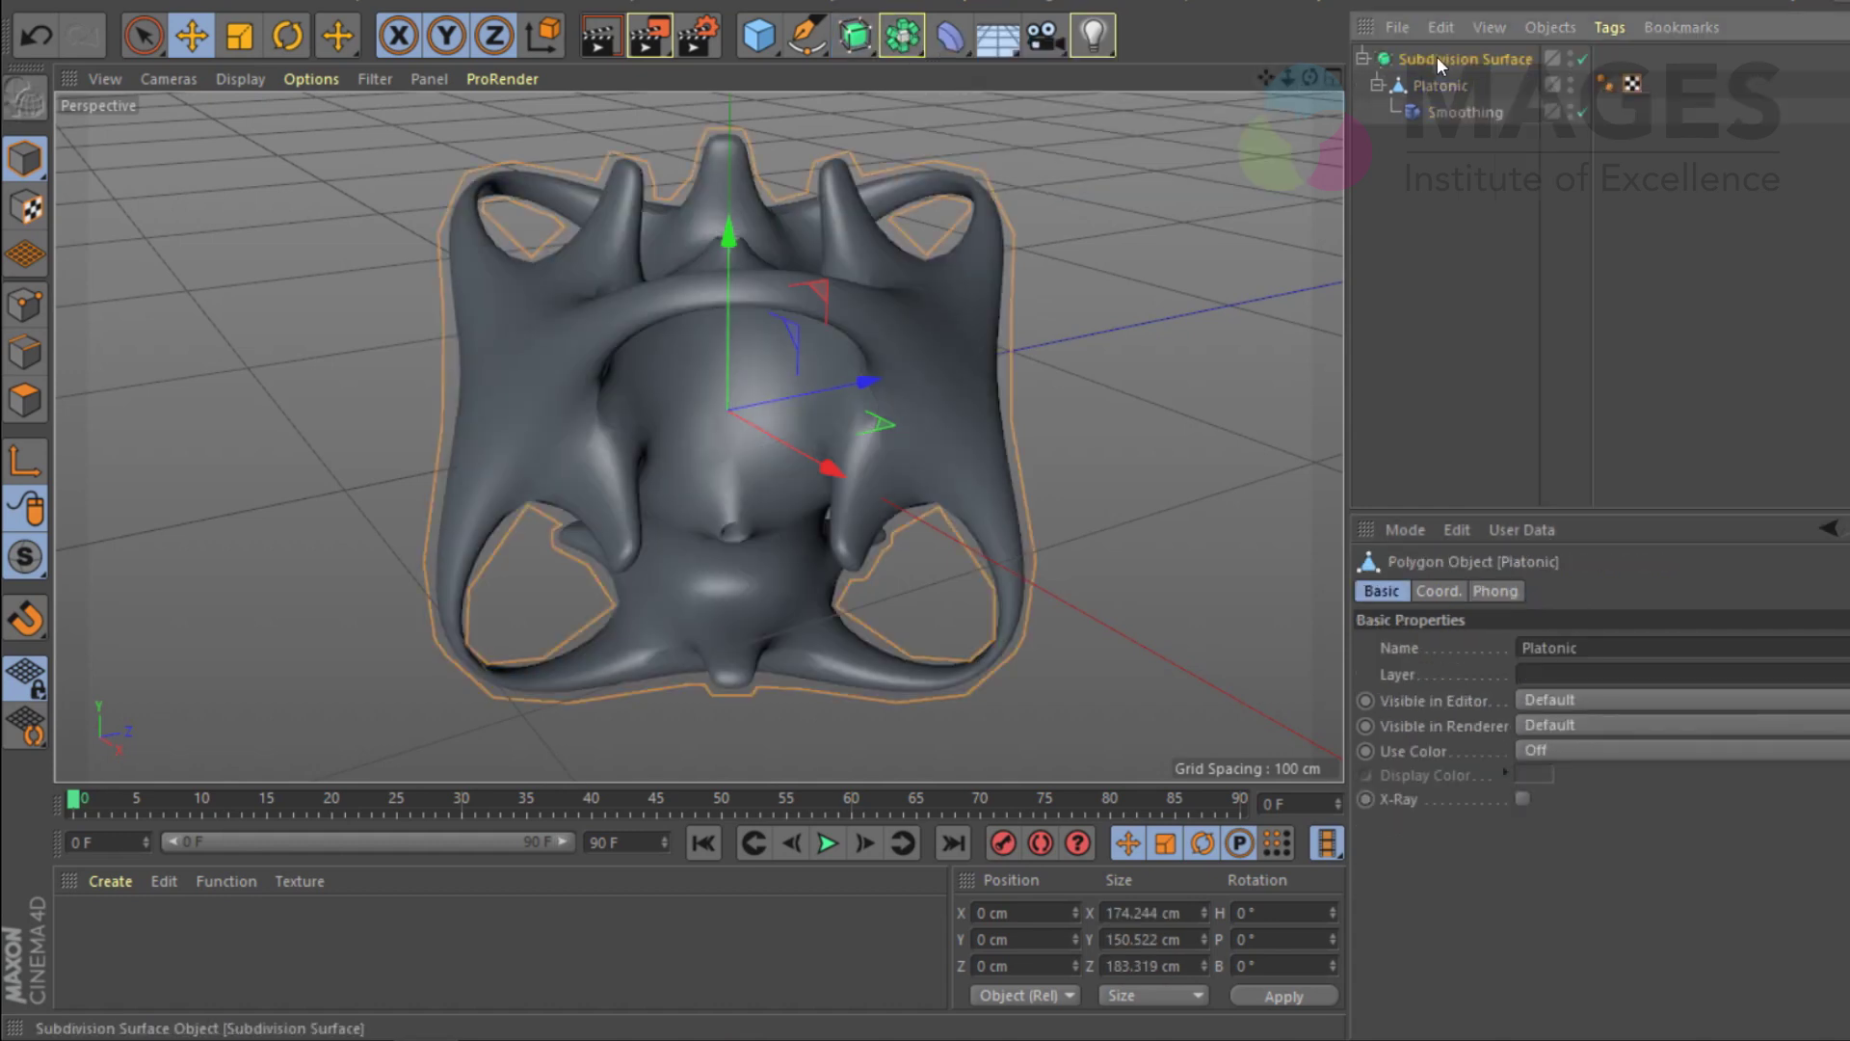
pyautogui.click(1439, 264)
pyautogui.keyDown('alt'); pyautogui.moveTo(1018, 395); pyautogui.dragTo(1091, 453); pyautogui.keyUp('alt')
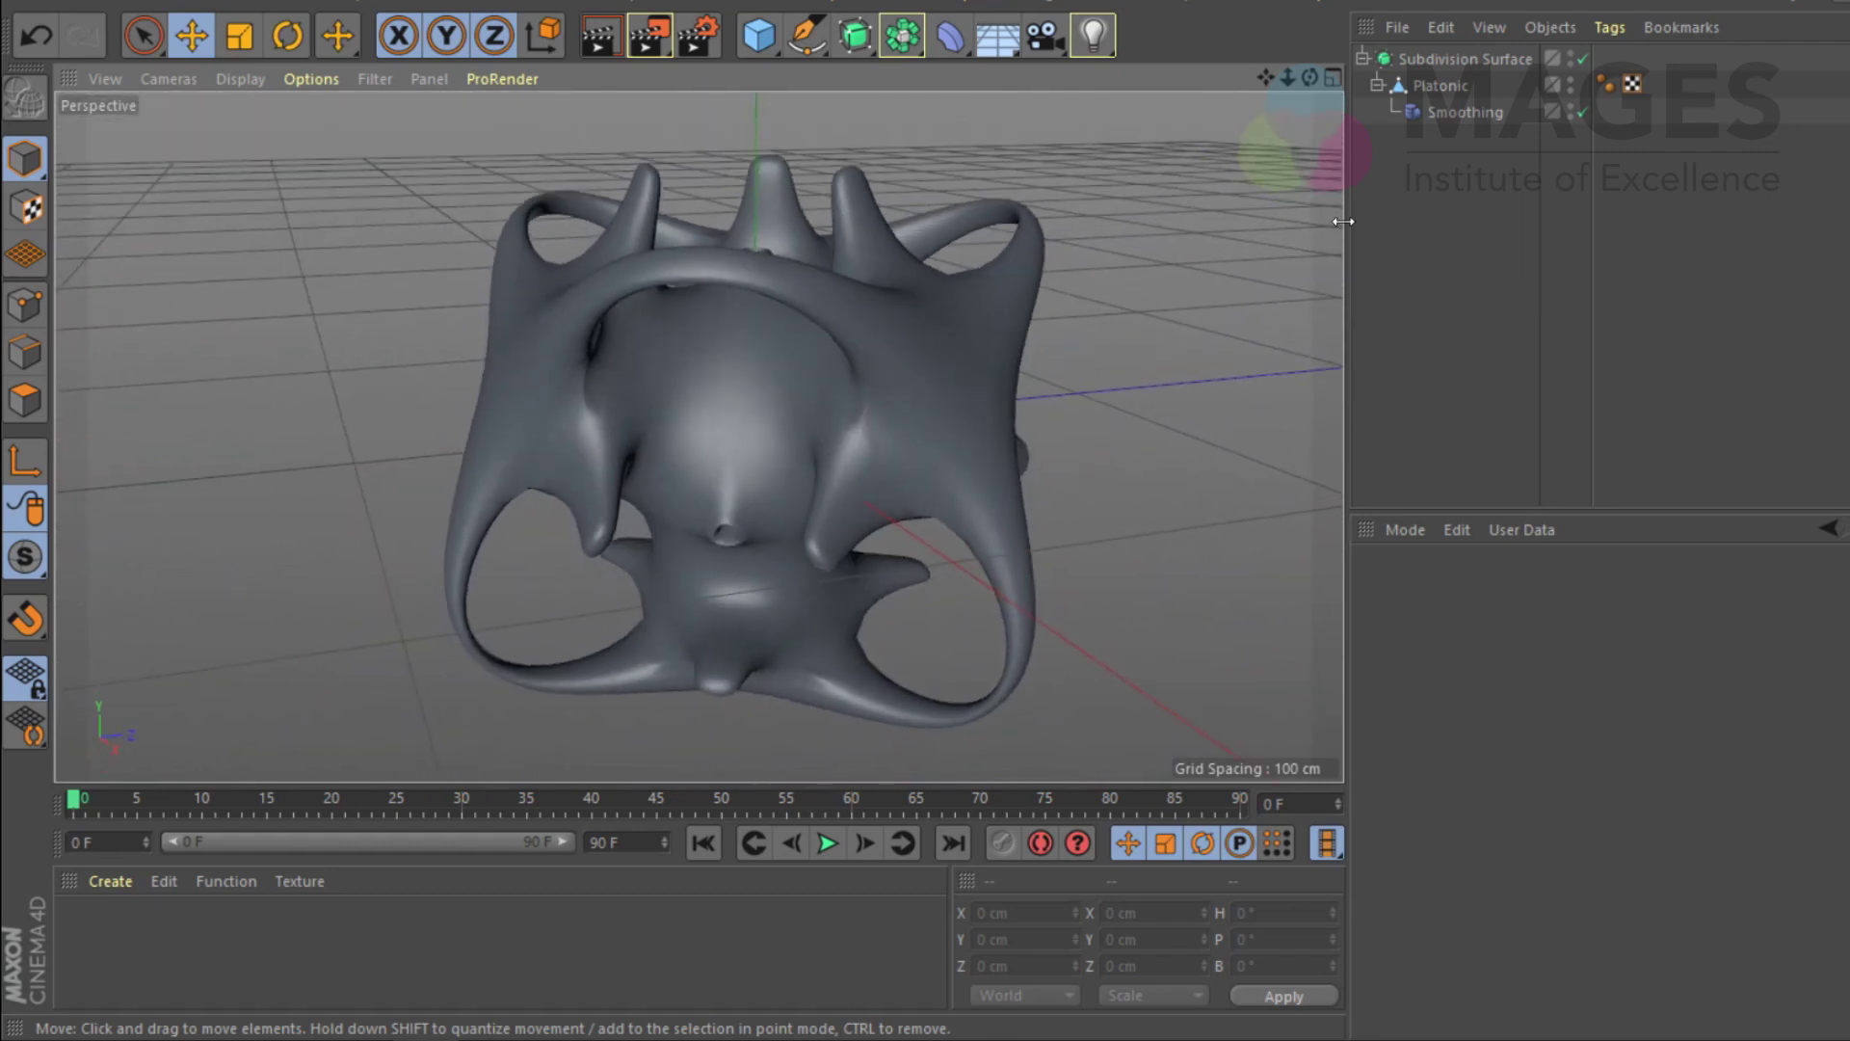
pyautogui.click(1426, 56)
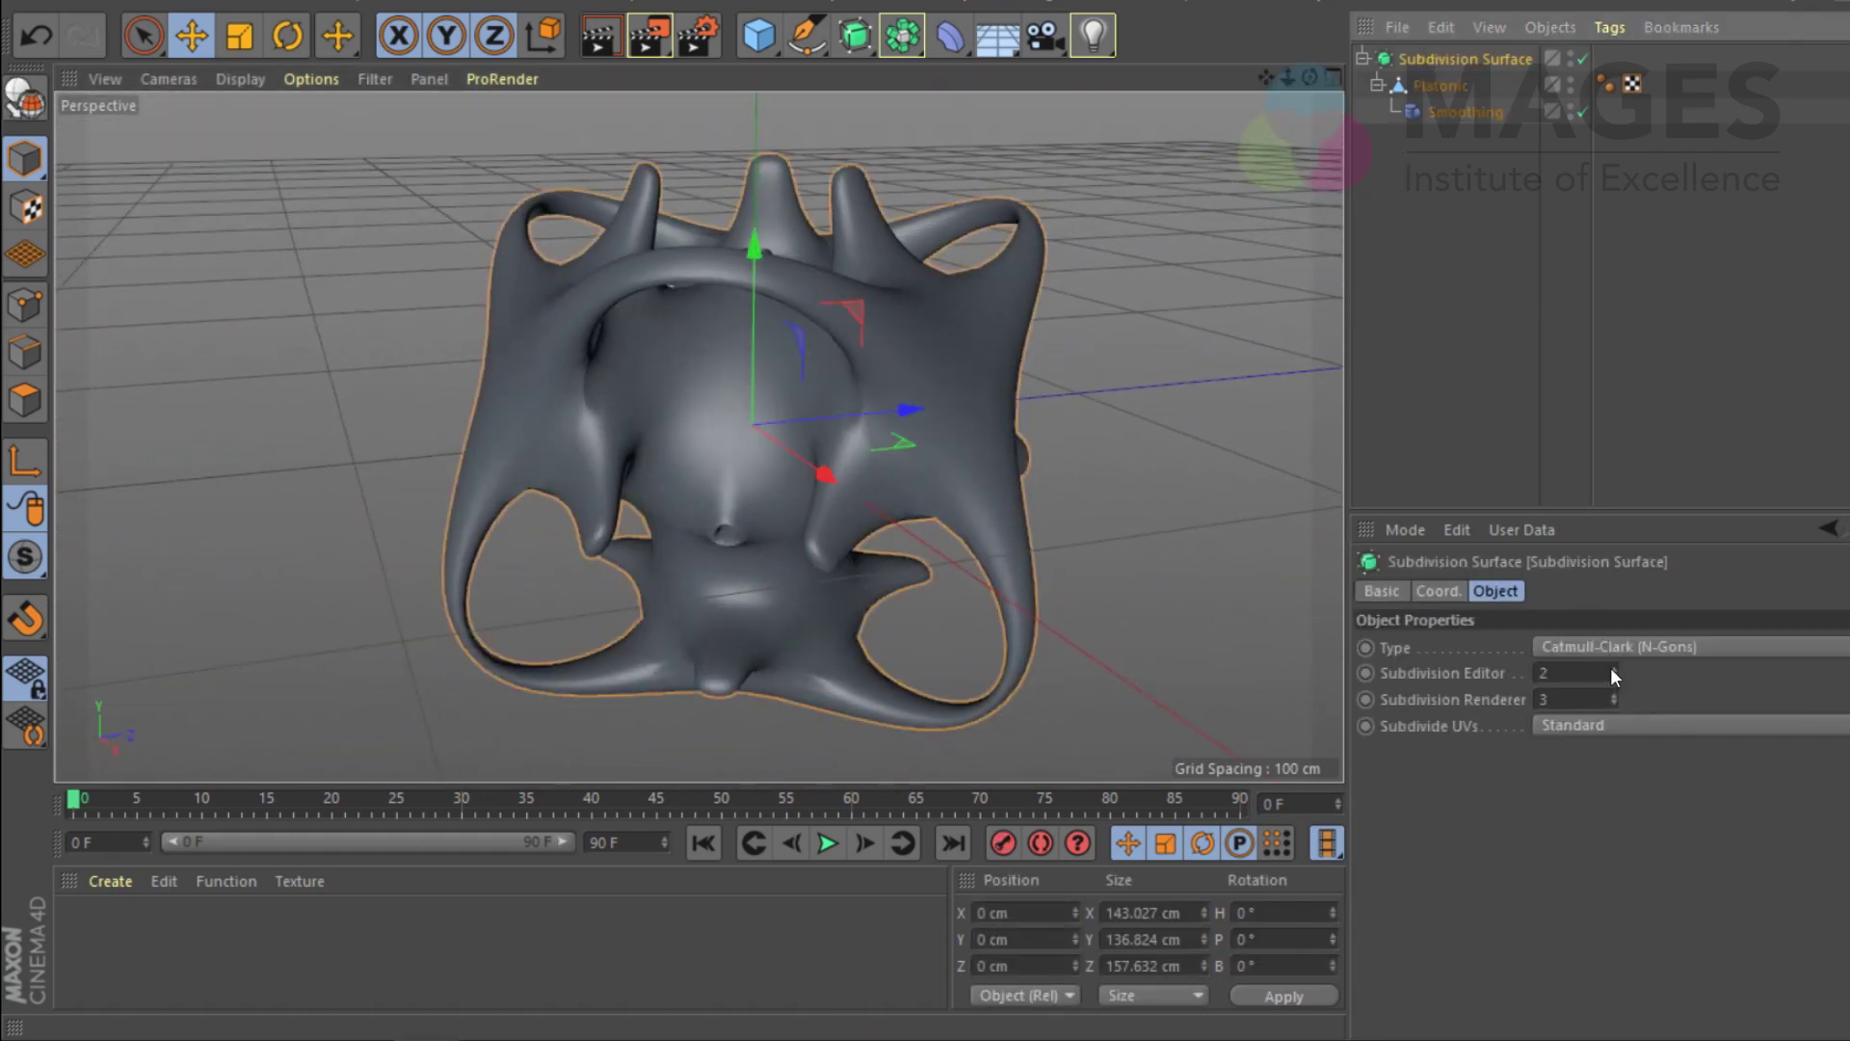
# Step: Retune the Smoothing deformer to 39% strength and about 64% stiffness
pyautogui.click(1448, 112)
pyautogui.moveTo(1698, 692); pyautogui.dragTo(1648, 679)
pyautogui.moveTo(1624, 775); pyautogui.dragTo(1783, 773)
pyautogui.moveTo(1632, 702); pyautogui.dragTo(1767, 725)
pyautogui.keyDown('alt'); pyautogui.moveTo(1253, 521); pyautogui.dragTo(706, 281); pyautogui.keyUp('alt')
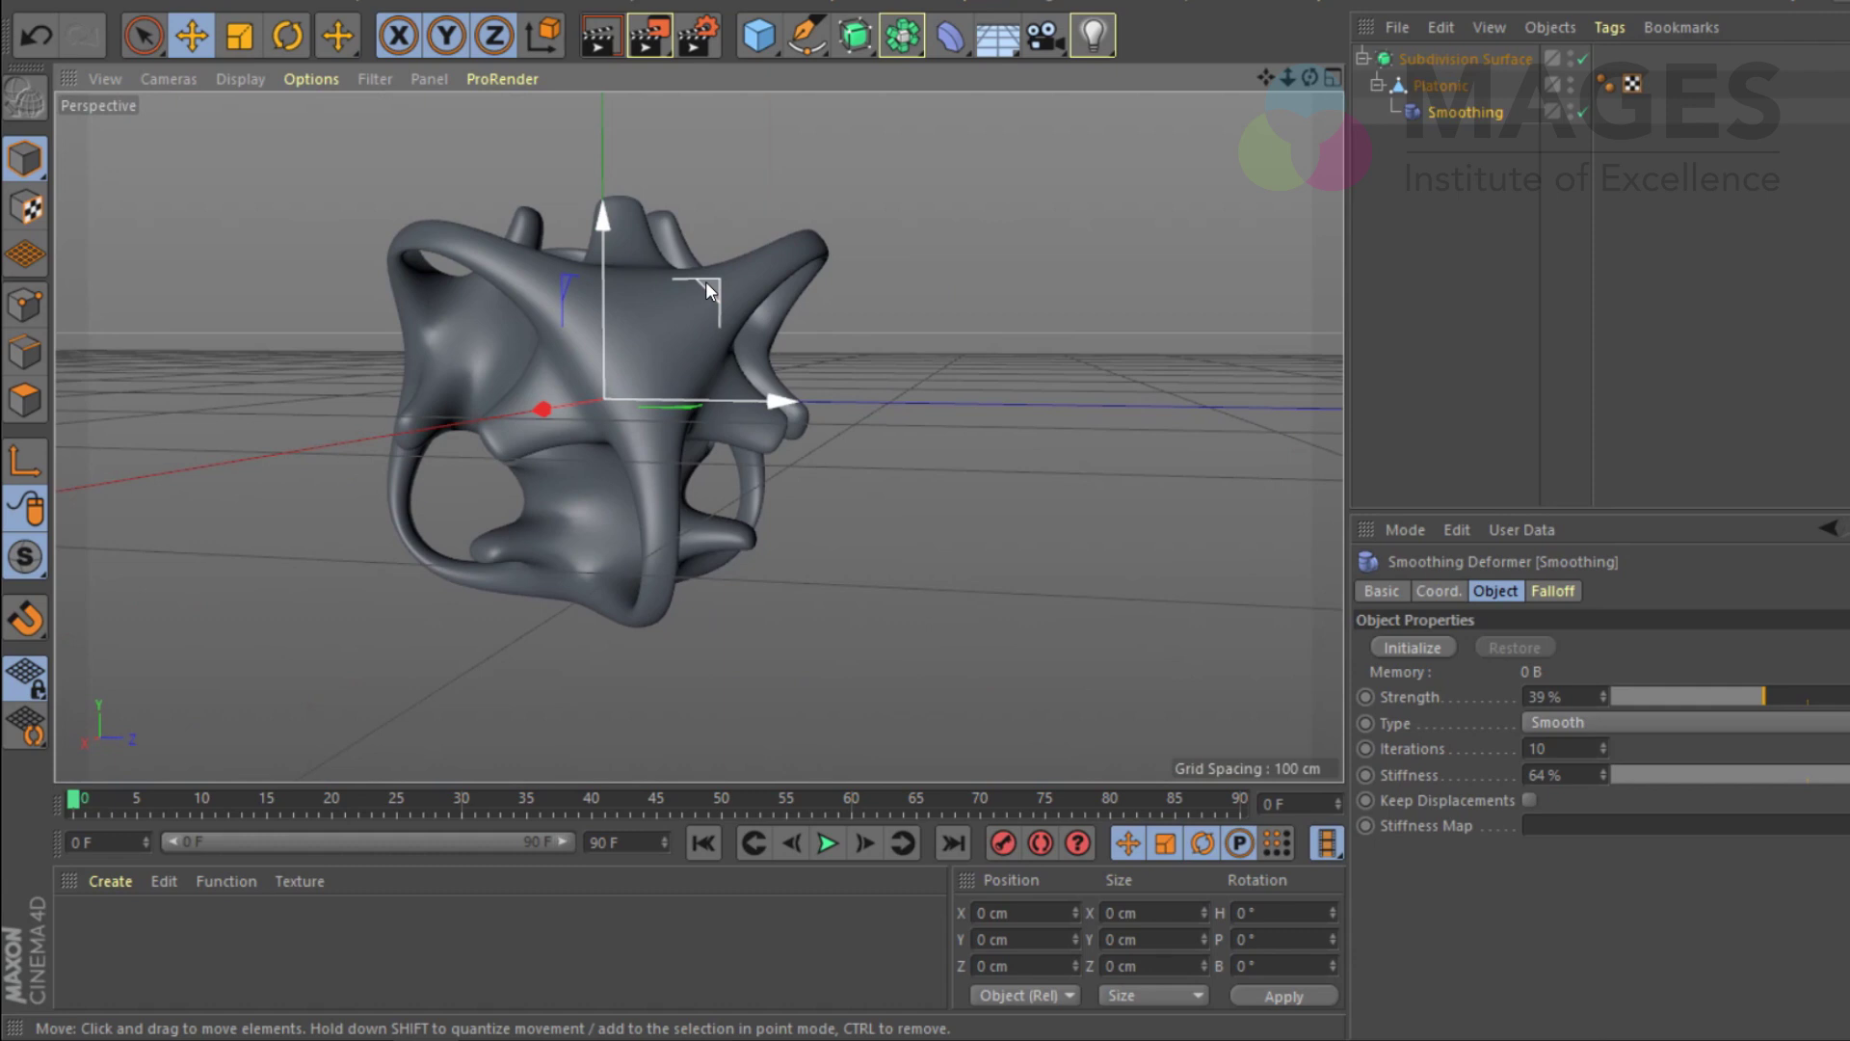
pyautogui.keyDown('alt'); pyautogui.moveTo(609, 292); pyautogui.dragTo(867, 241); pyautogui.keyUp('alt')
# Step: Add a MoGraph Cloner, place the Subdivision Surface inside it, and set Mode to Radial
pyautogui.click(824, 2)
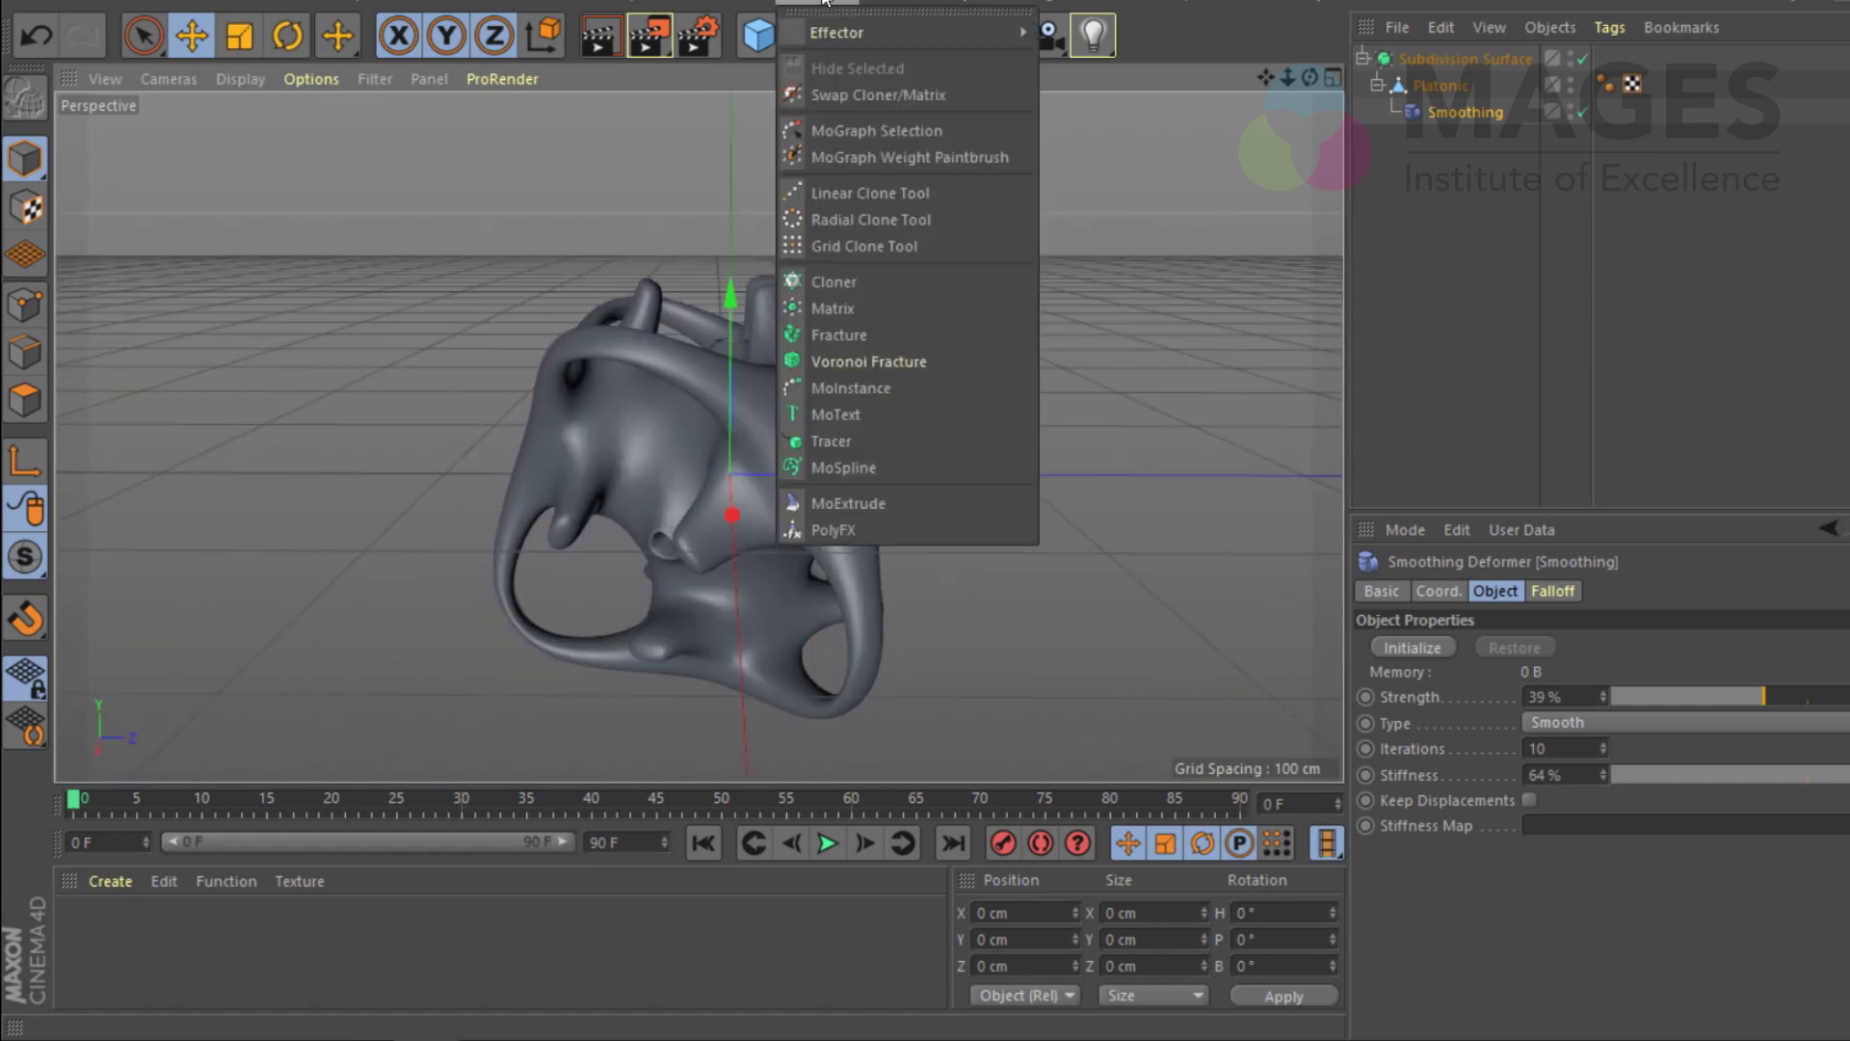
pyautogui.click(834, 281)
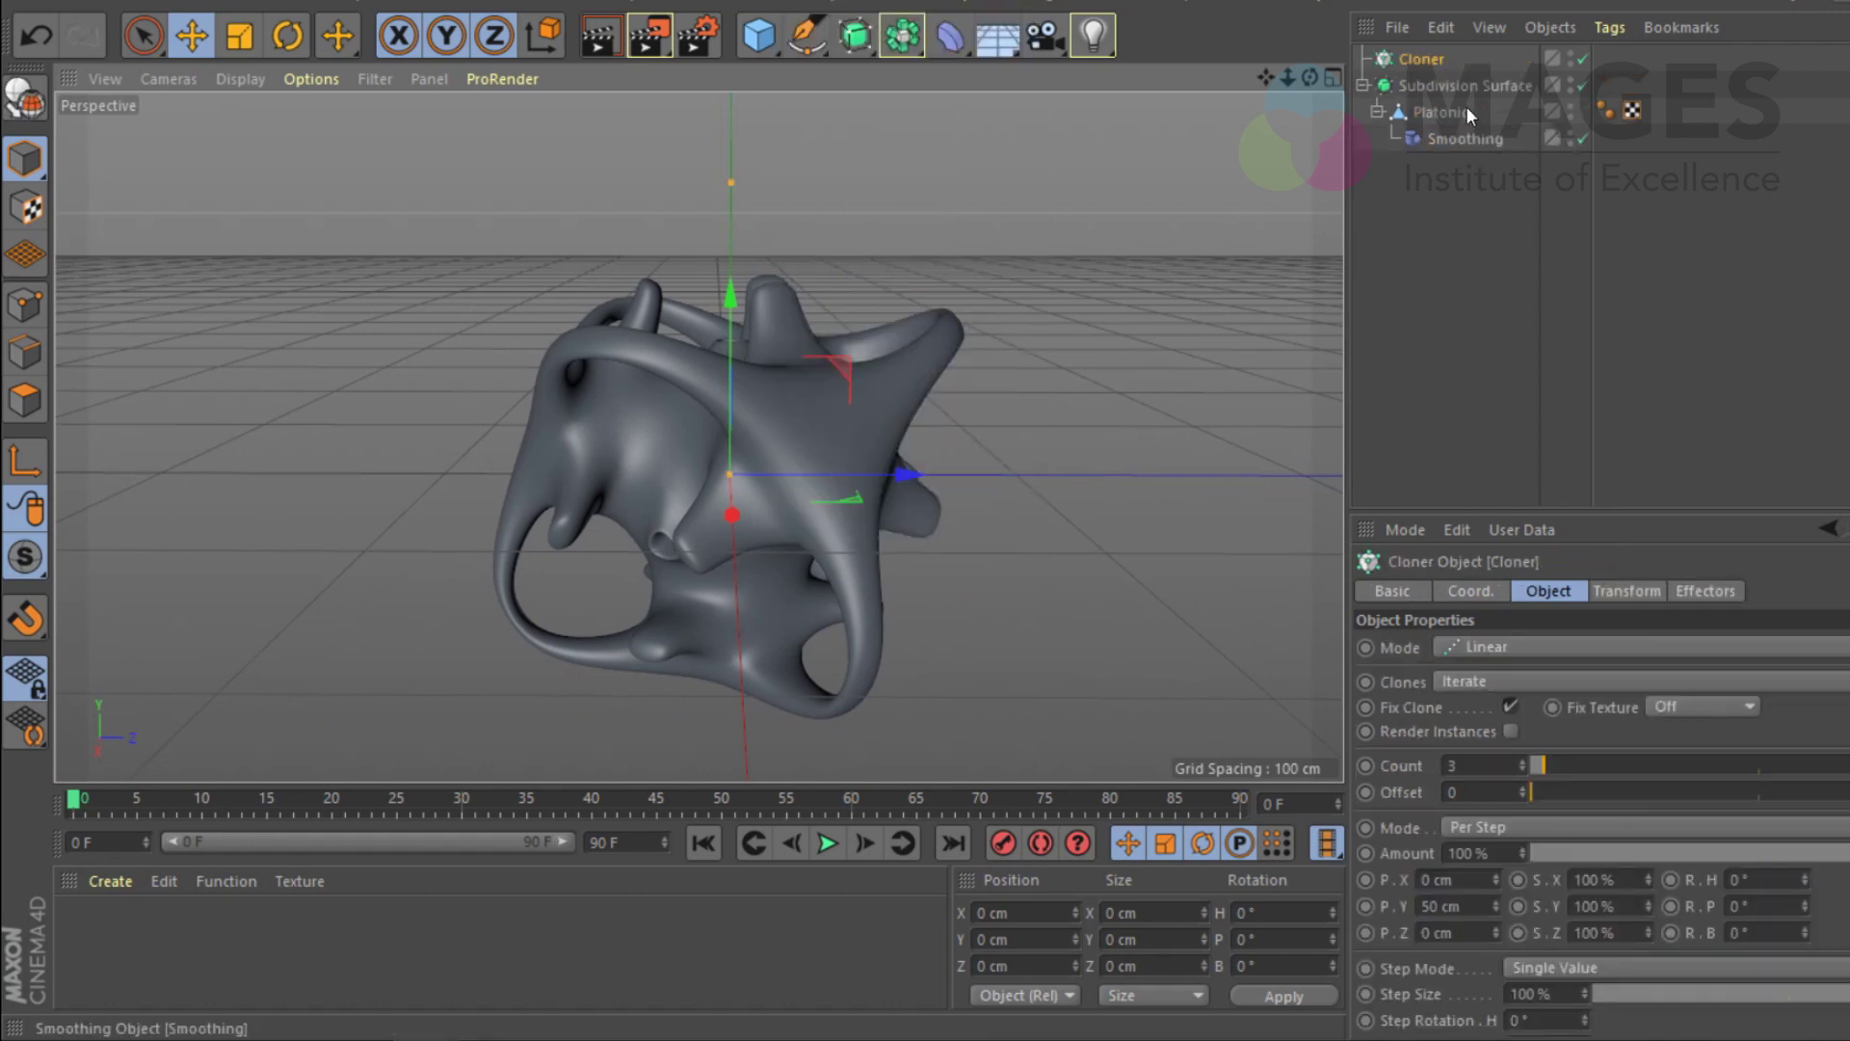
pyautogui.click(1361, 86)
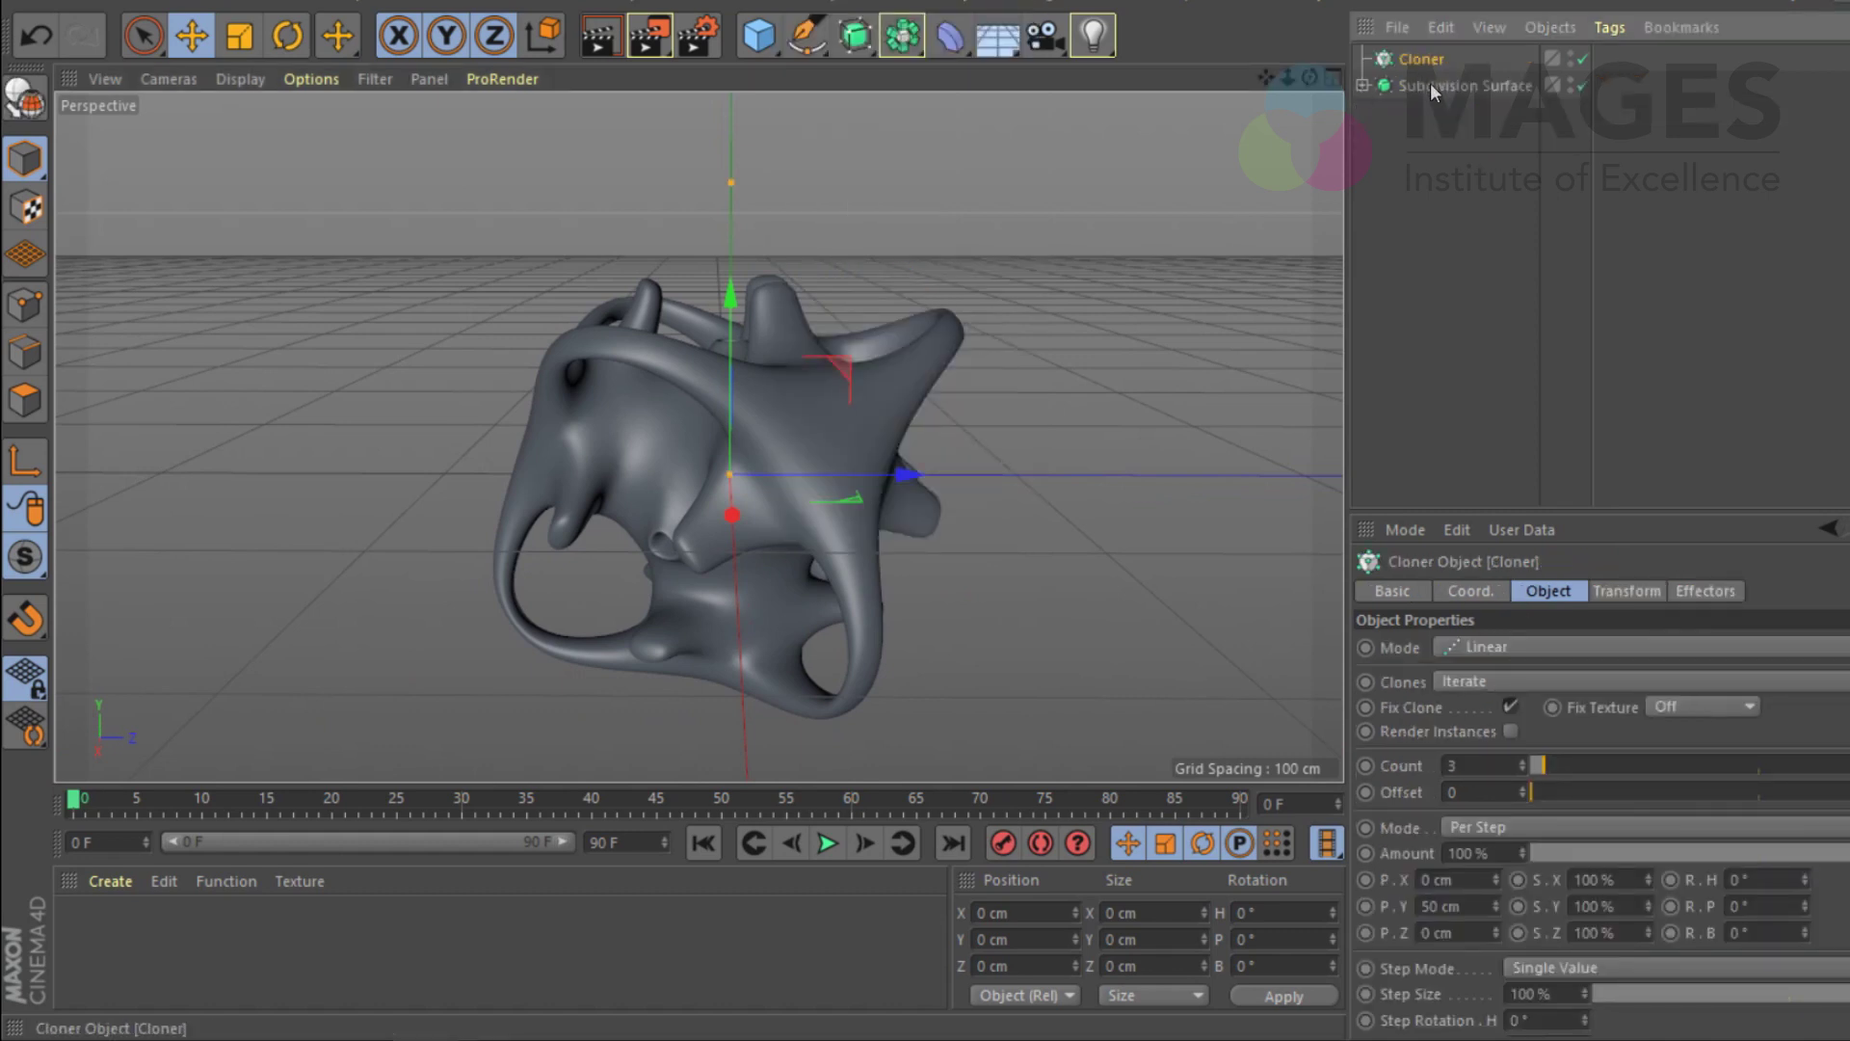
pyautogui.moveTo(1436, 60); pyautogui.dragTo(1435, 68)
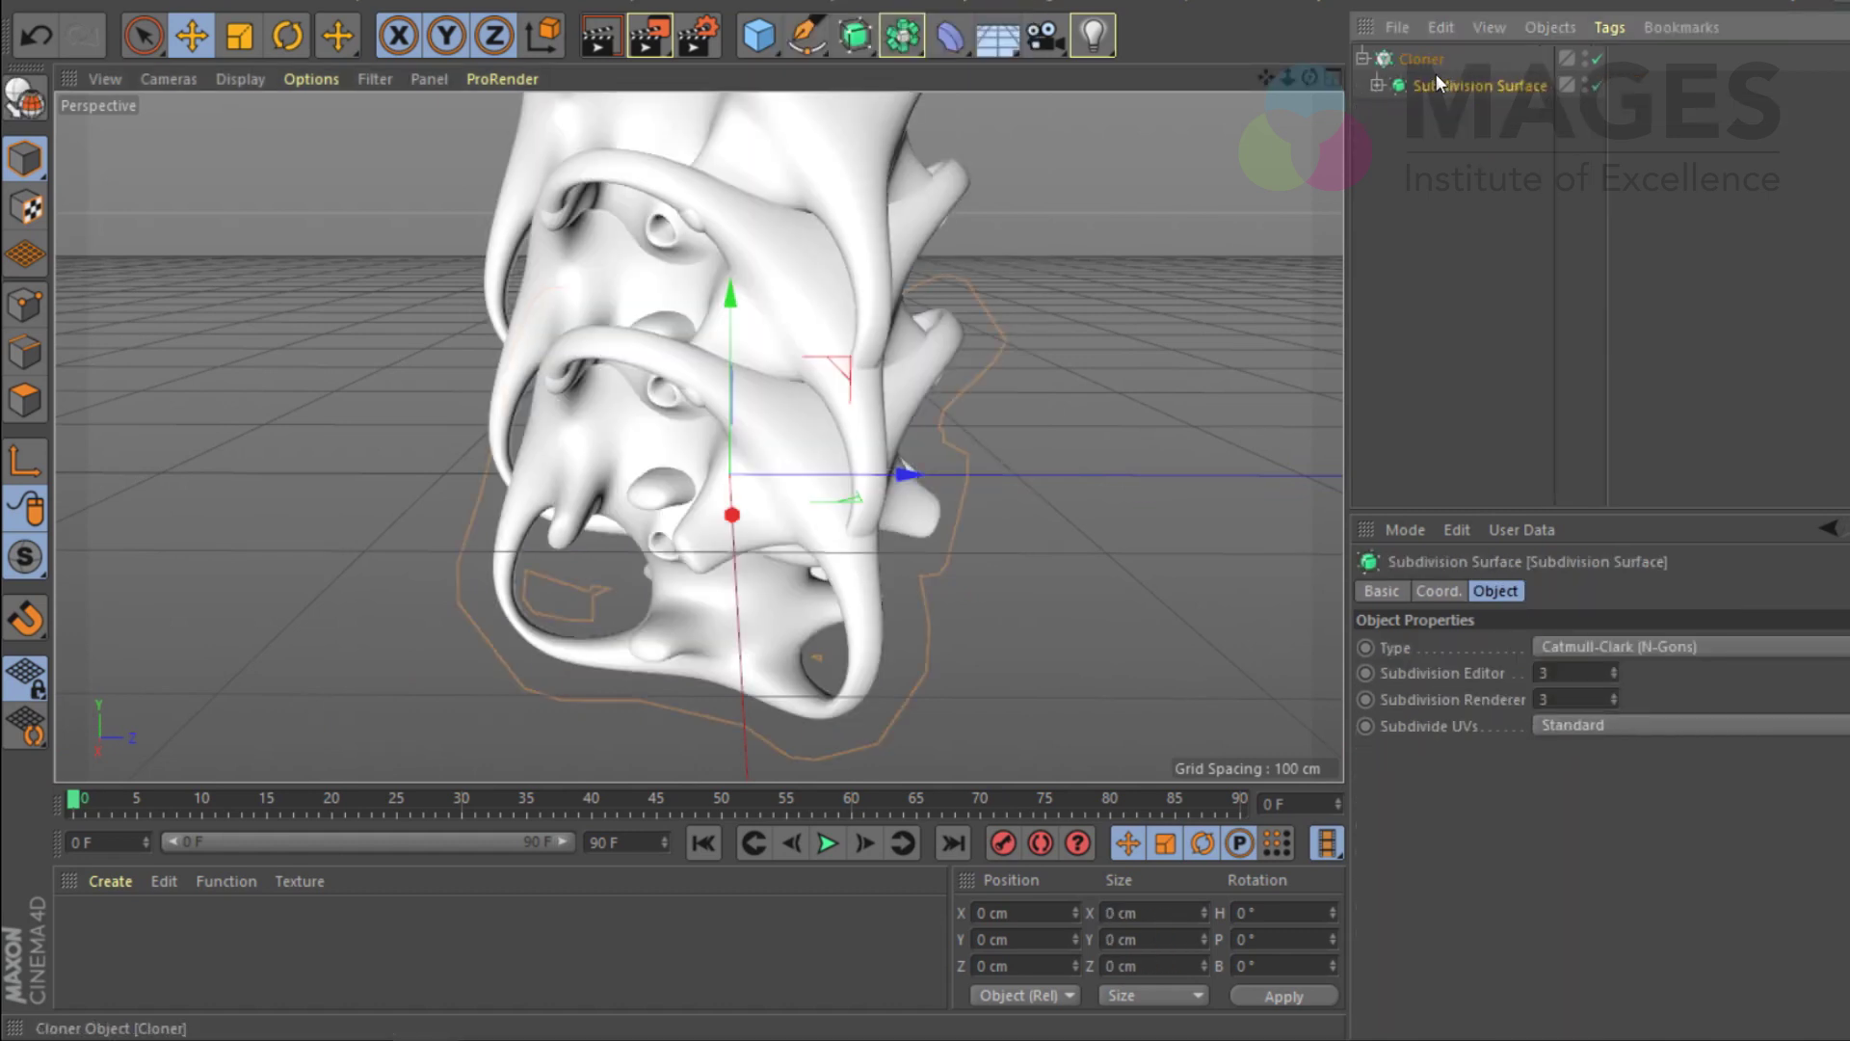
pyautogui.click(1500, 649)
pyautogui.click(1479, 704)
pyautogui.moveTo(1182, 384)
pyautogui.keyDown('alt'); pyautogui.mouseDown()
pyautogui.moveTo(723, 359)
pyautogui.moveTo(869, 412)
pyautogui.mouseUp(); pyautogui.keyUp('alt')
# Step: Spread the radial Cloner's copies out to a 123 cm radius
pyautogui.scroll(-5, 906, 540)
pyautogui.moveTo(944, 674)
pyautogui.keyDown('alt'); pyautogui.mouseDown()
pyautogui.moveTo(811, 424)
pyautogui.moveTo(925, 410)
pyautogui.mouseUp(); pyautogui.keyUp('alt')
pyautogui.scroll(3, 925, 410)
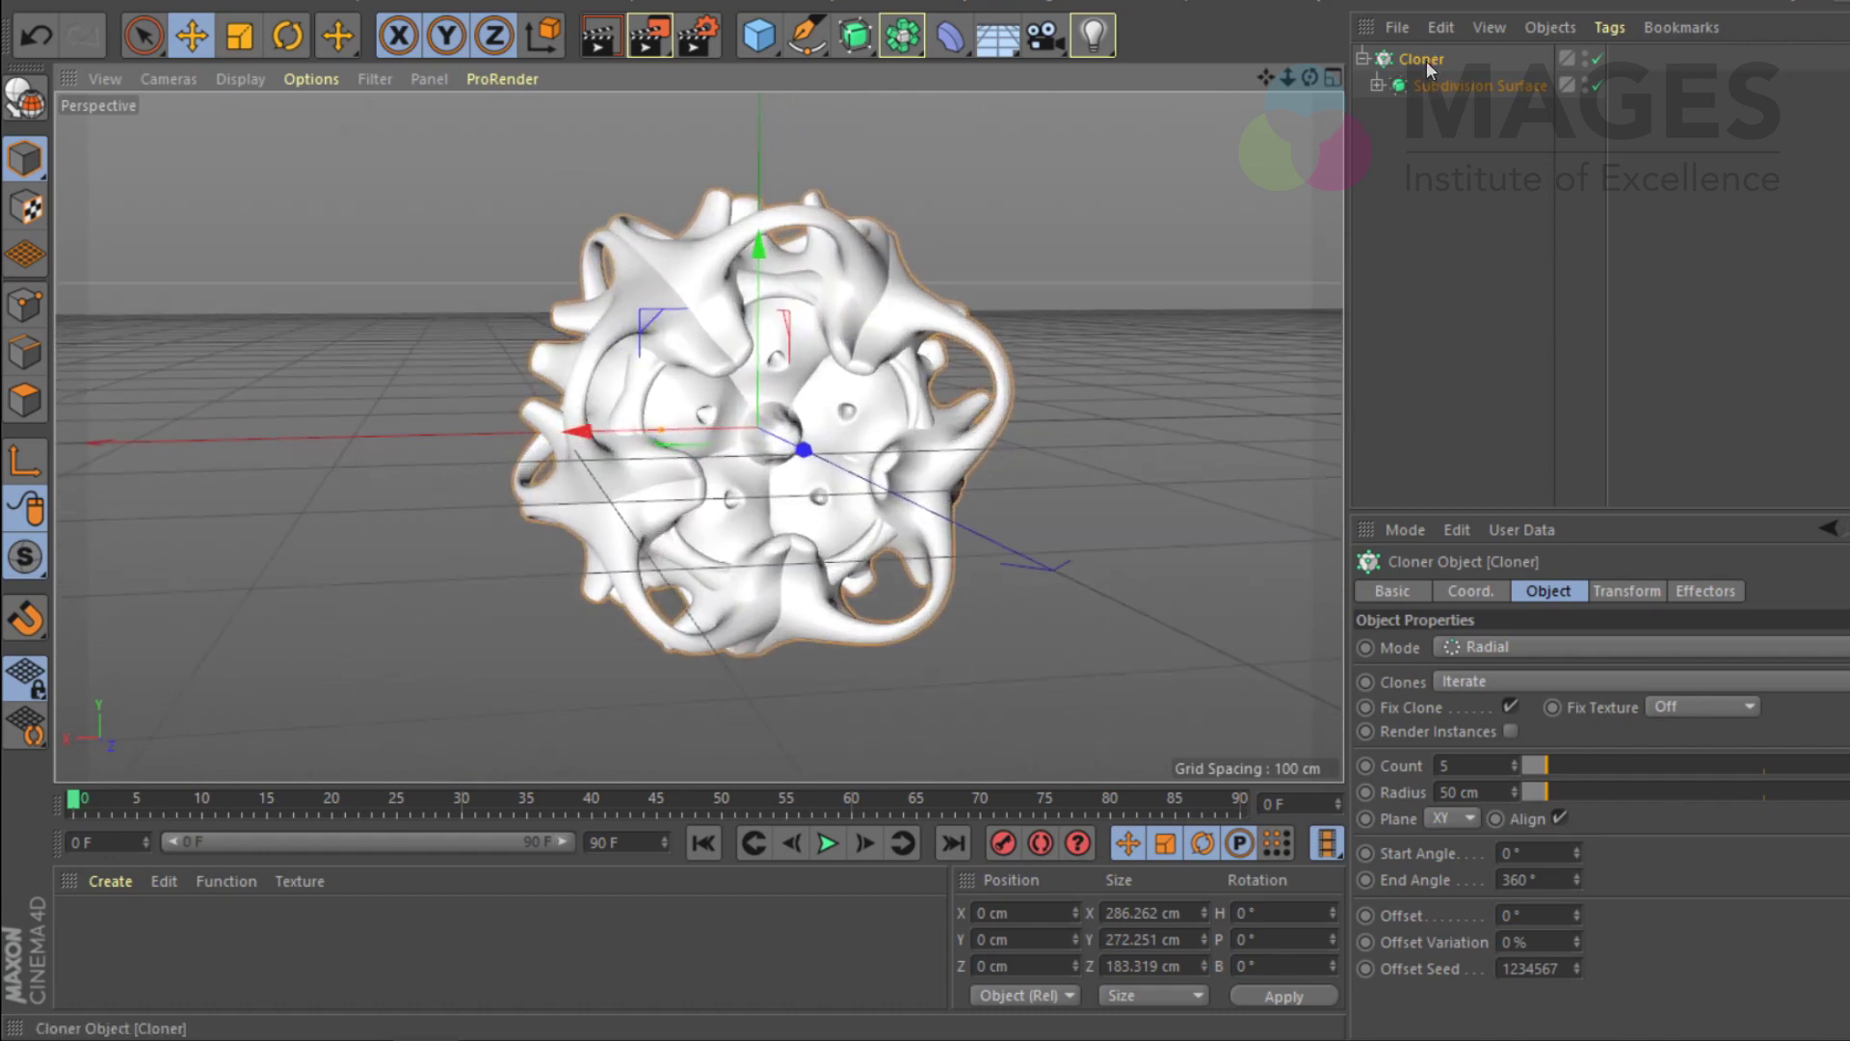
pyautogui.moveTo(1543, 791); pyautogui.dragTo(1586, 797)
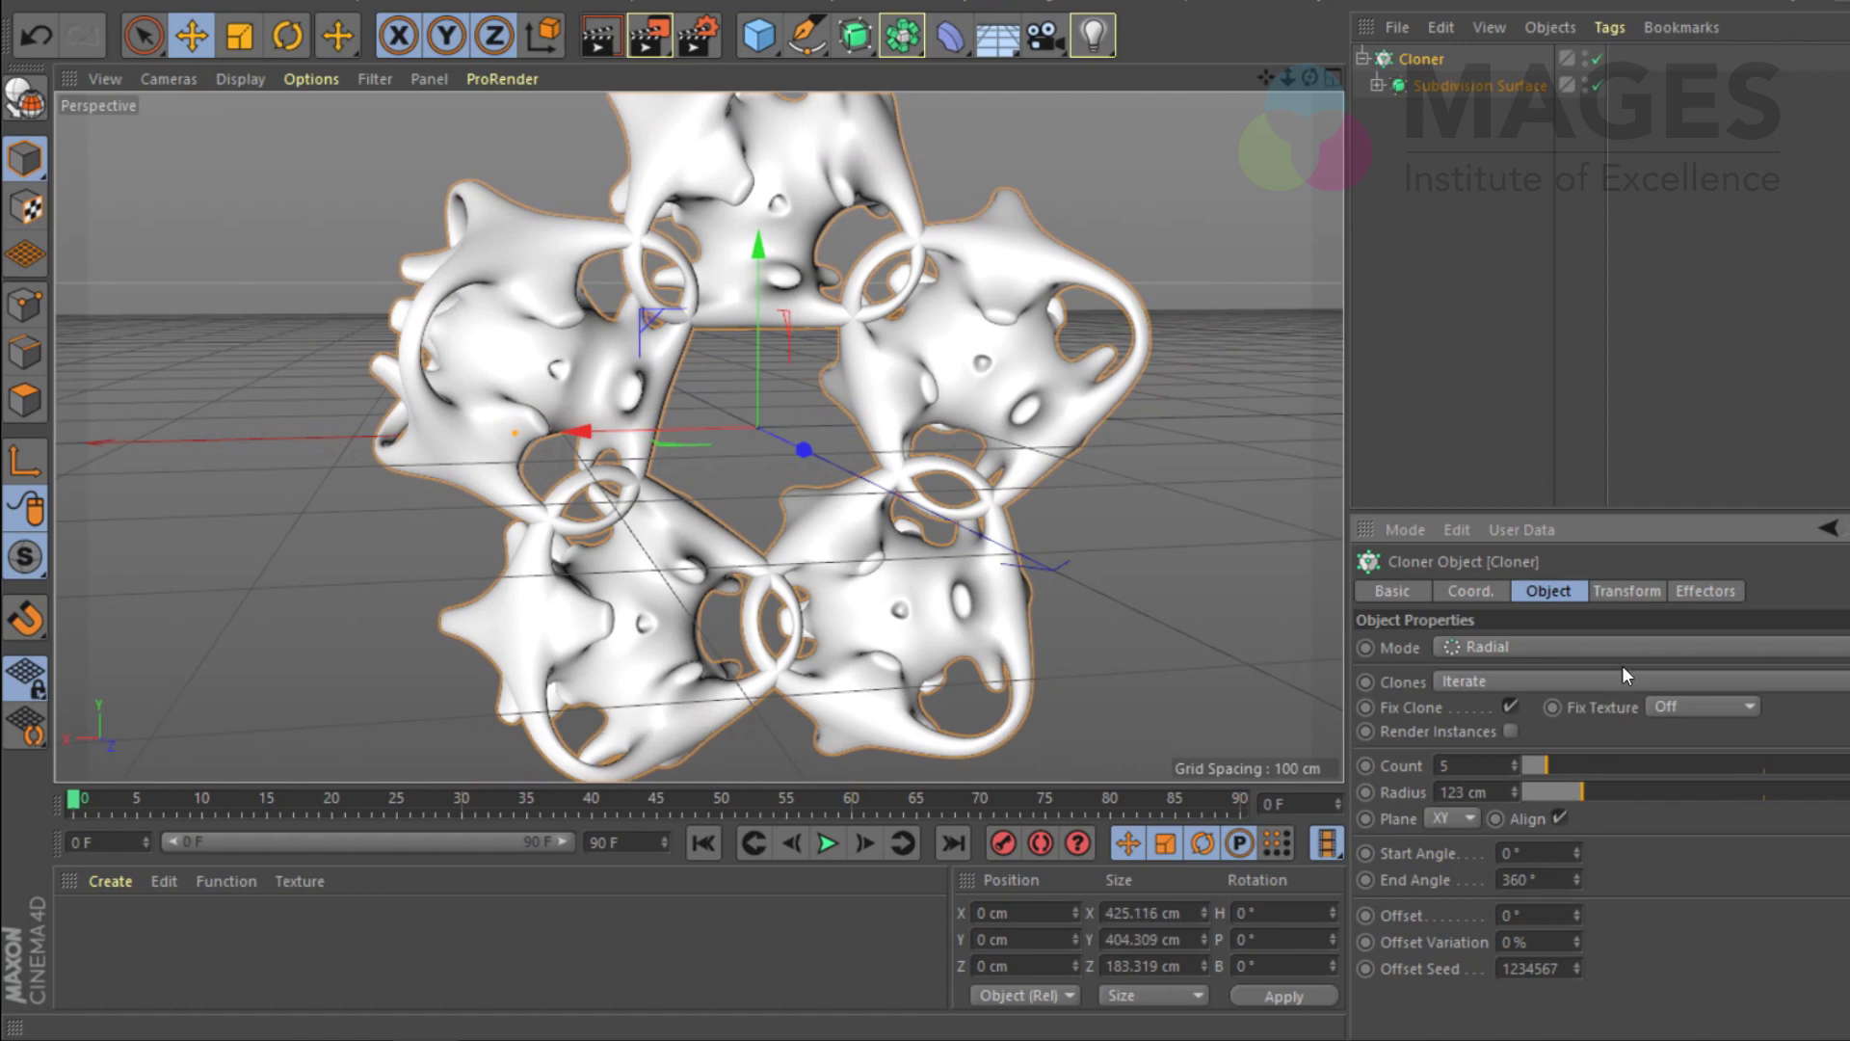
pyautogui.click(1626, 592)
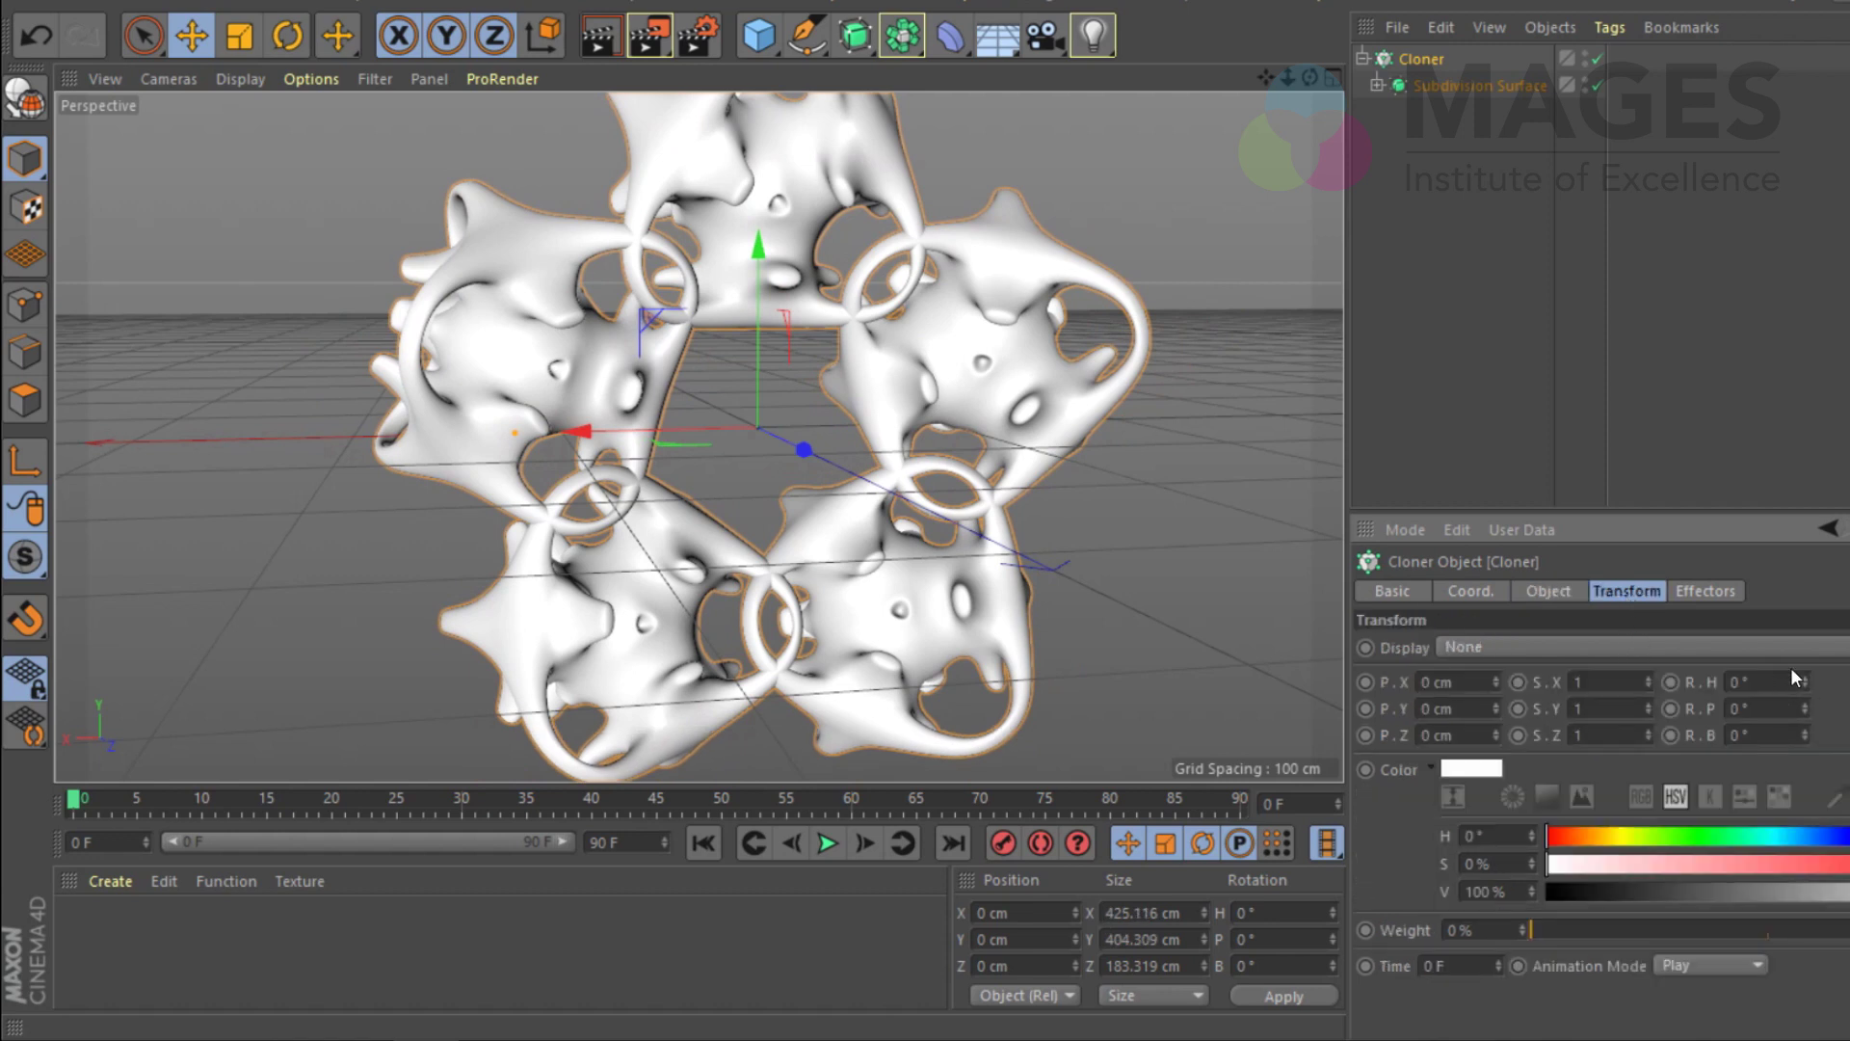
pyautogui.click(1553, 590)
# Step: Raise the Cloner count to 9 and adjust the clones' heading rotation
pyautogui.click(1515, 759)
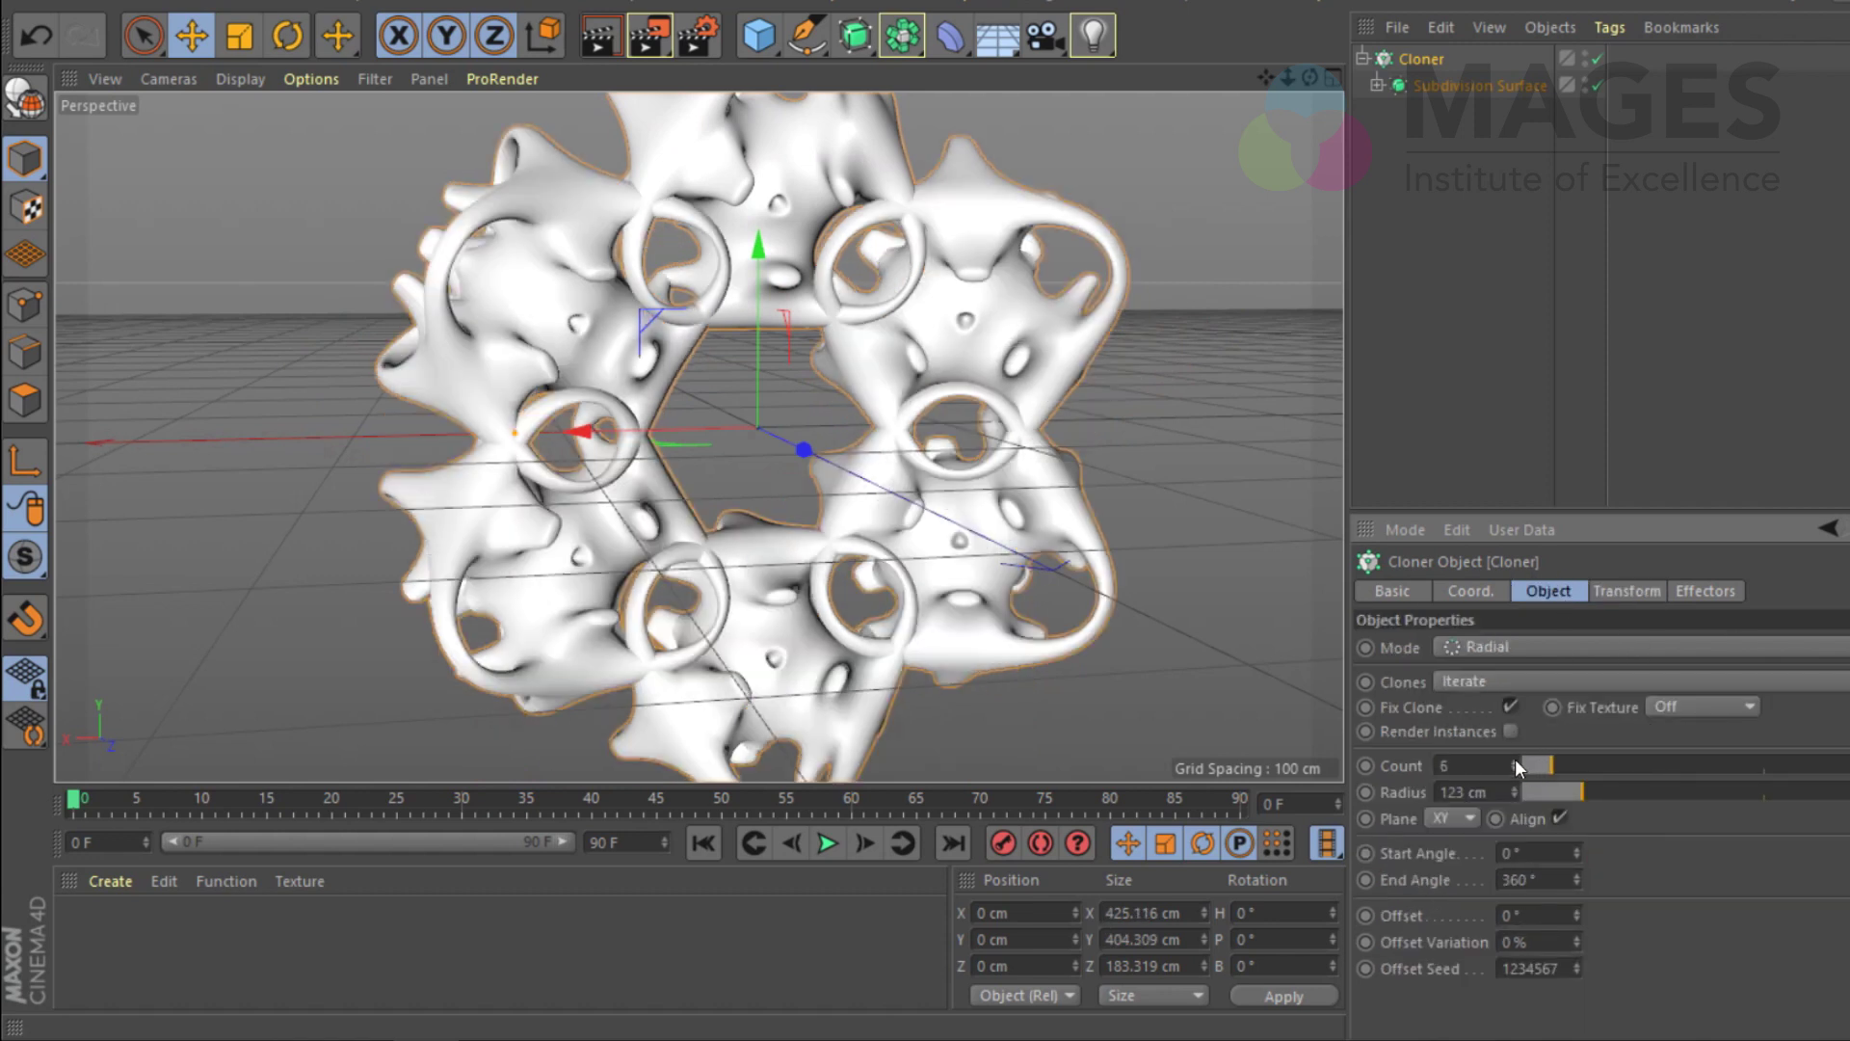
pyautogui.click(1514, 759)
pyautogui.click(1514, 759)
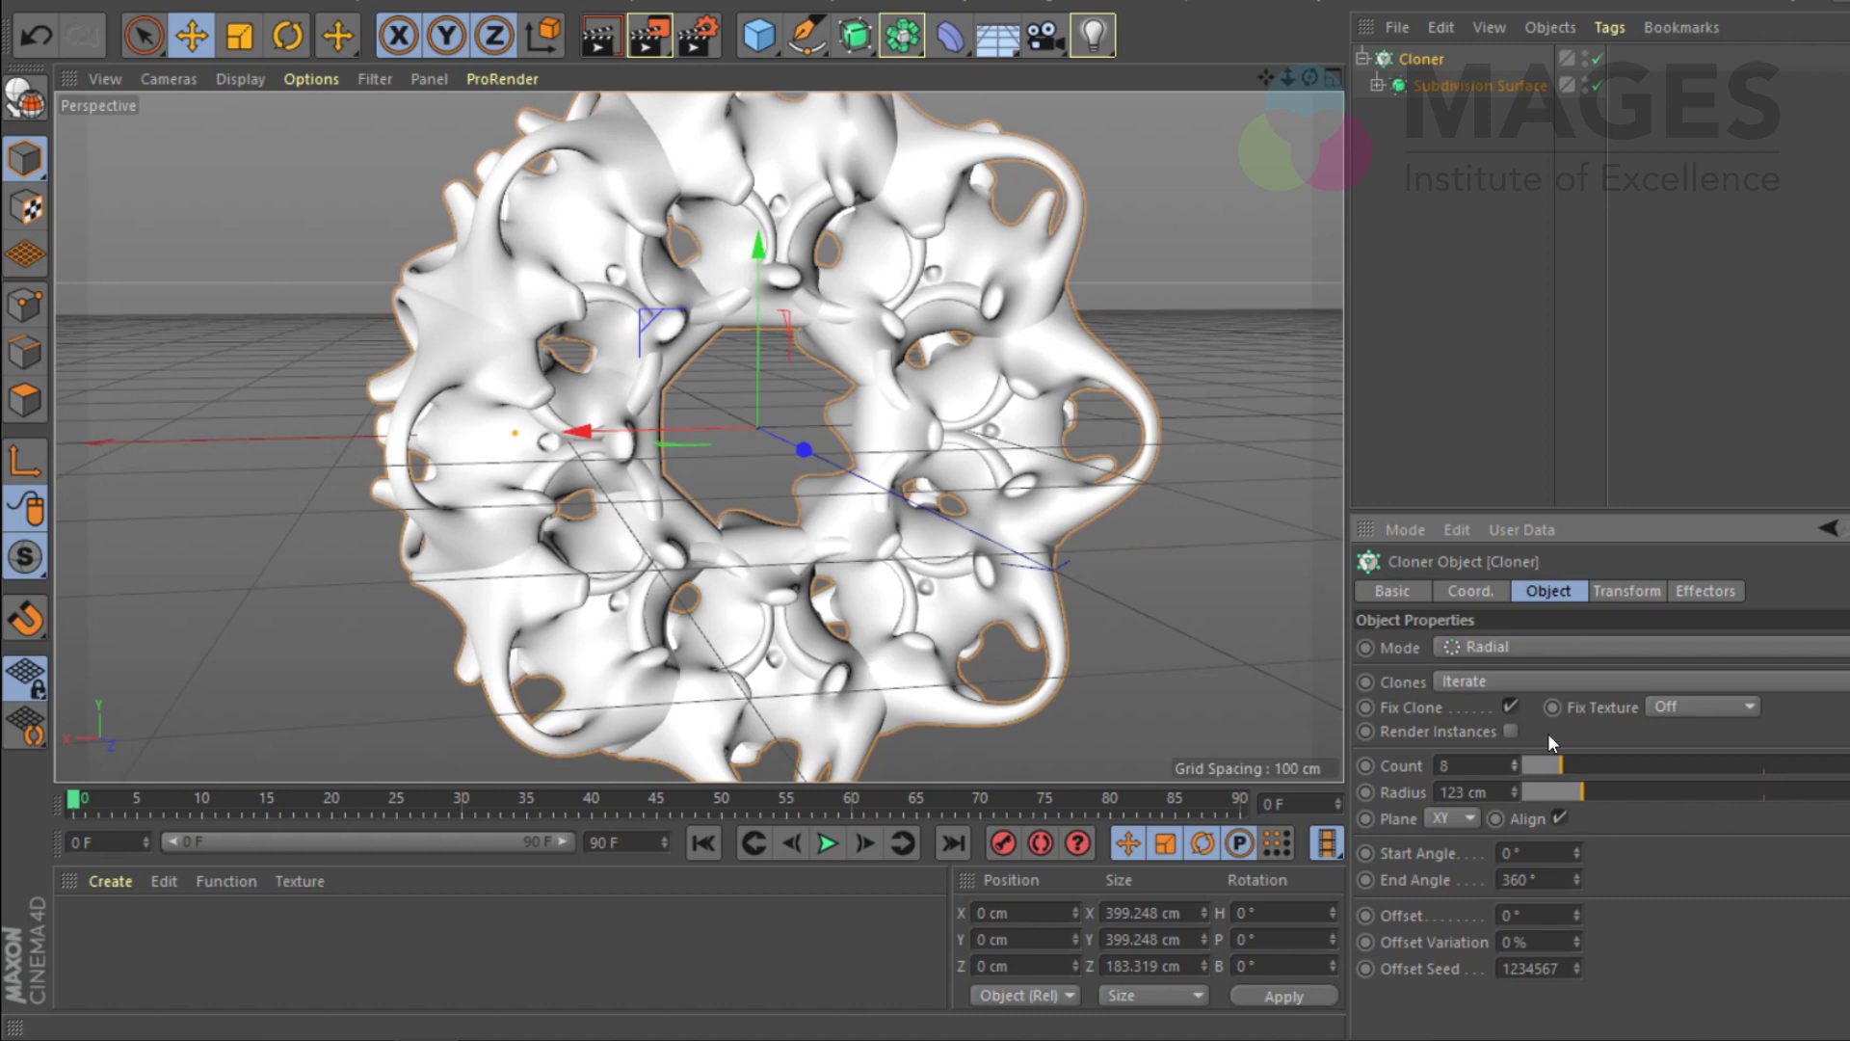
pyautogui.click(1520, 758)
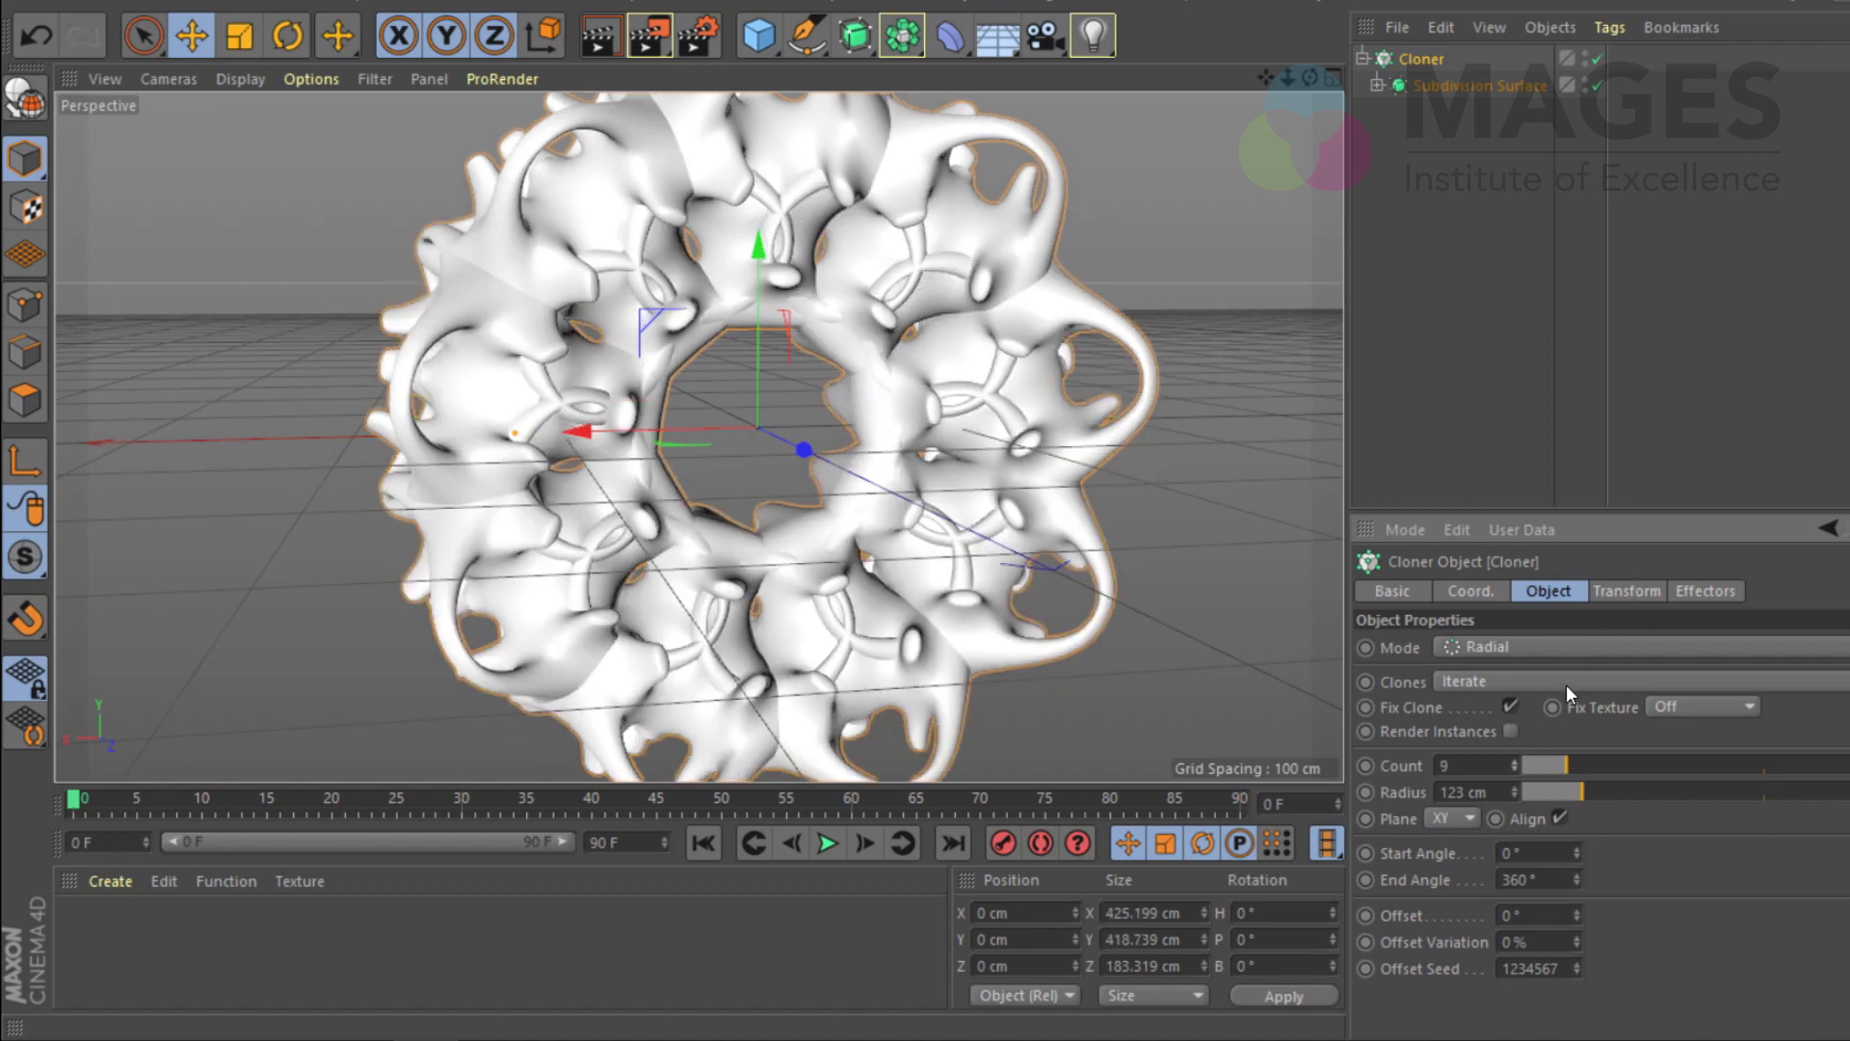
pyautogui.click(1613, 587)
pyautogui.moveTo(1803, 679)
pyautogui.mouseDown()
pyautogui.moveTo(1804, 624)
pyautogui.moveTo(1796, 759)
pyautogui.moveTo(1806, 711)
pyautogui.moveTo(1806, 736)
pyautogui.mouseUp()
# Step: Lower the clones' bank rotation to 15°, keeping heading 24° and pitch 58°
pyautogui.keyDown('alt'); pyautogui.moveTo(963, 505); pyautogui.dragTo(1312, 576); pyautogui.keyUp('alt')
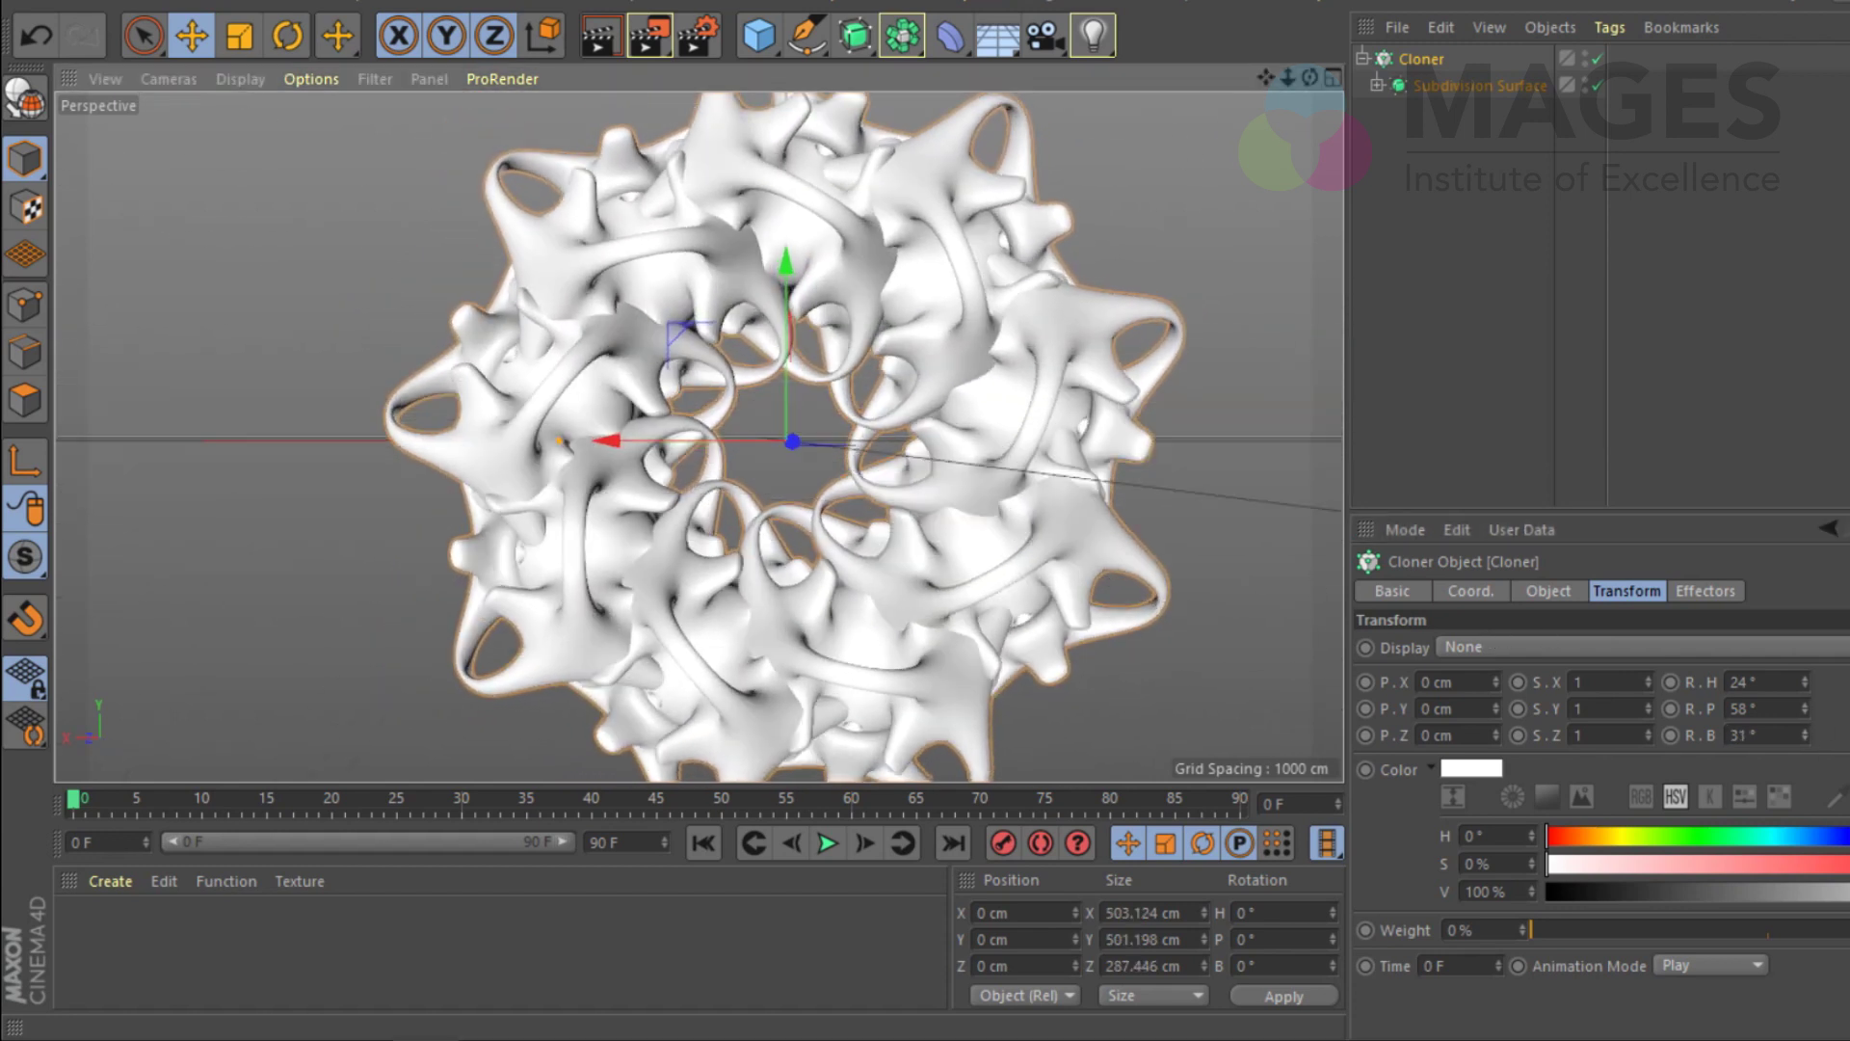
pyautogui.moveTo(1806, 730); pyautogui.dragTo(1806, 770)
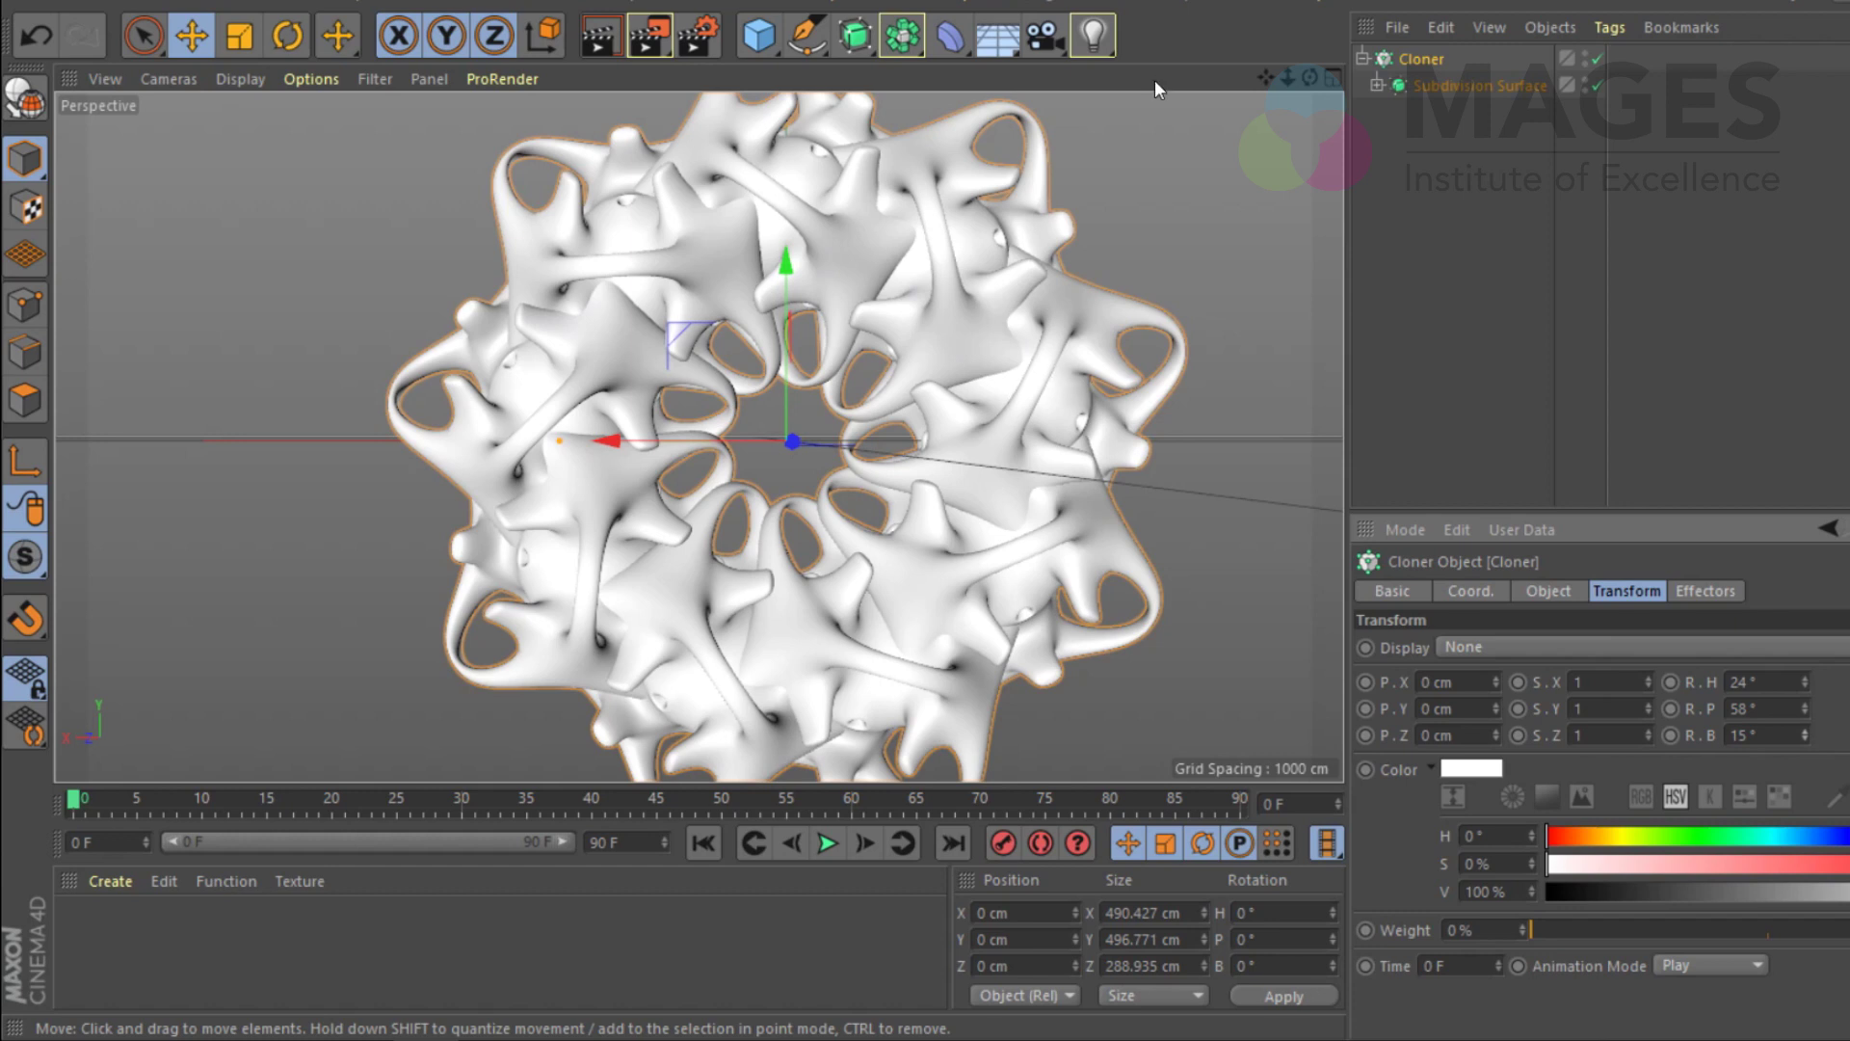
# Step: Nest a Connect object in the Cloner around the Subdivision Surface, then add a camera
pyautogui.click(1378, 84)
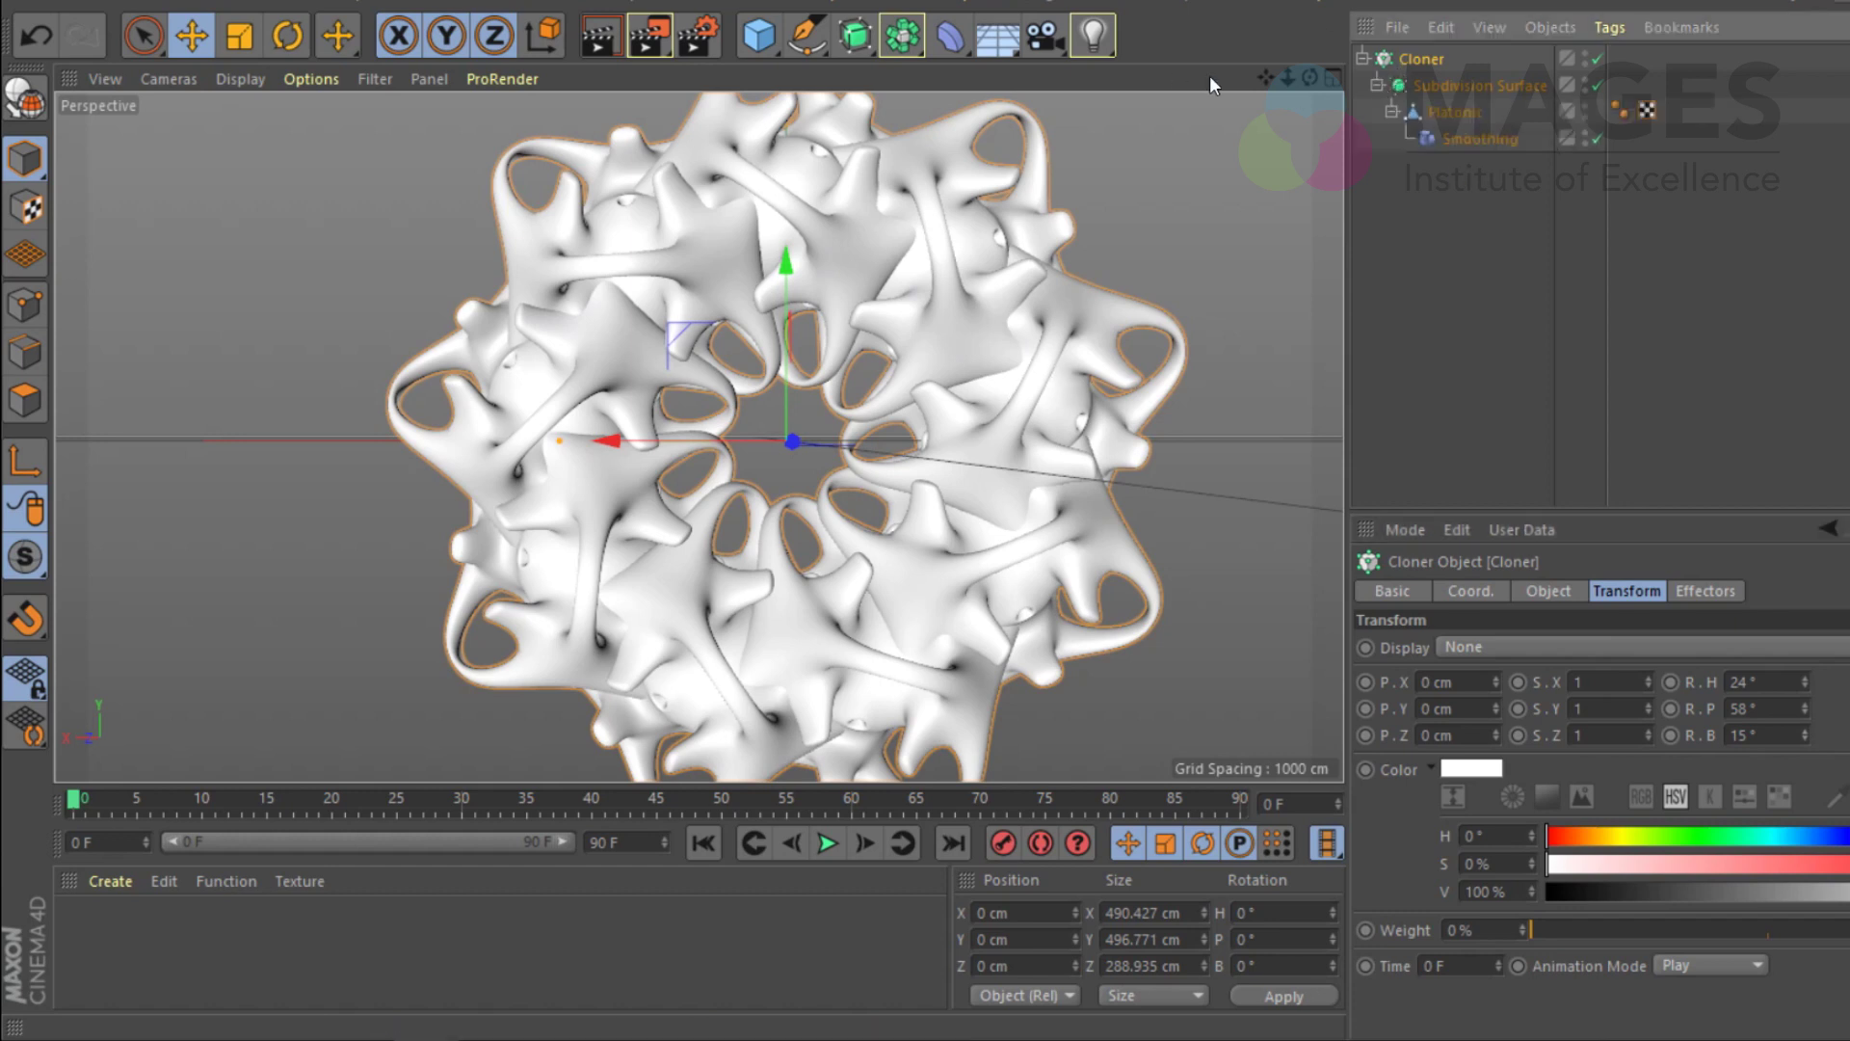
pyautogui.moveTo(895, 43); pyautogui.dragTo(1237, 125)
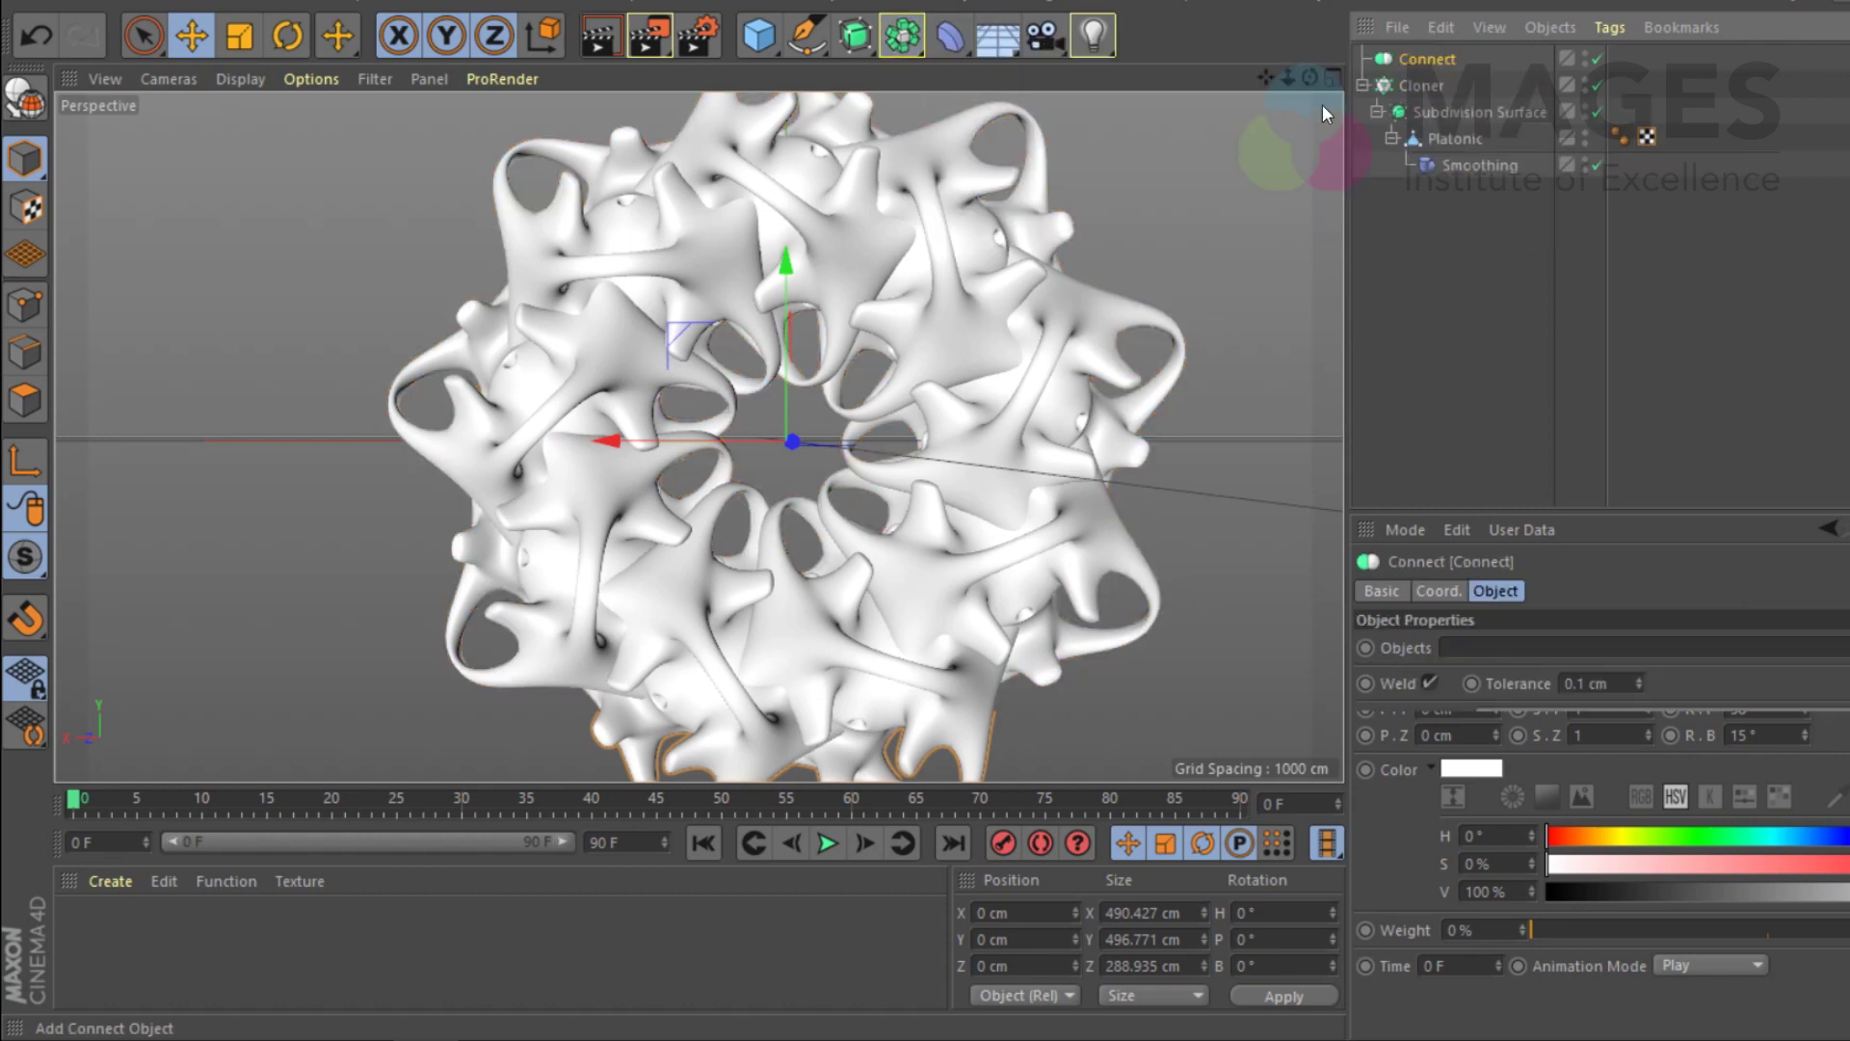
pyautogui.moveTo(1428, 58)
pyautogui.mouseDown()
pyautogui.moveTo(1434, 104)
pyautogui.moveTo(1436, 82)
pyautogui.mouseUp()
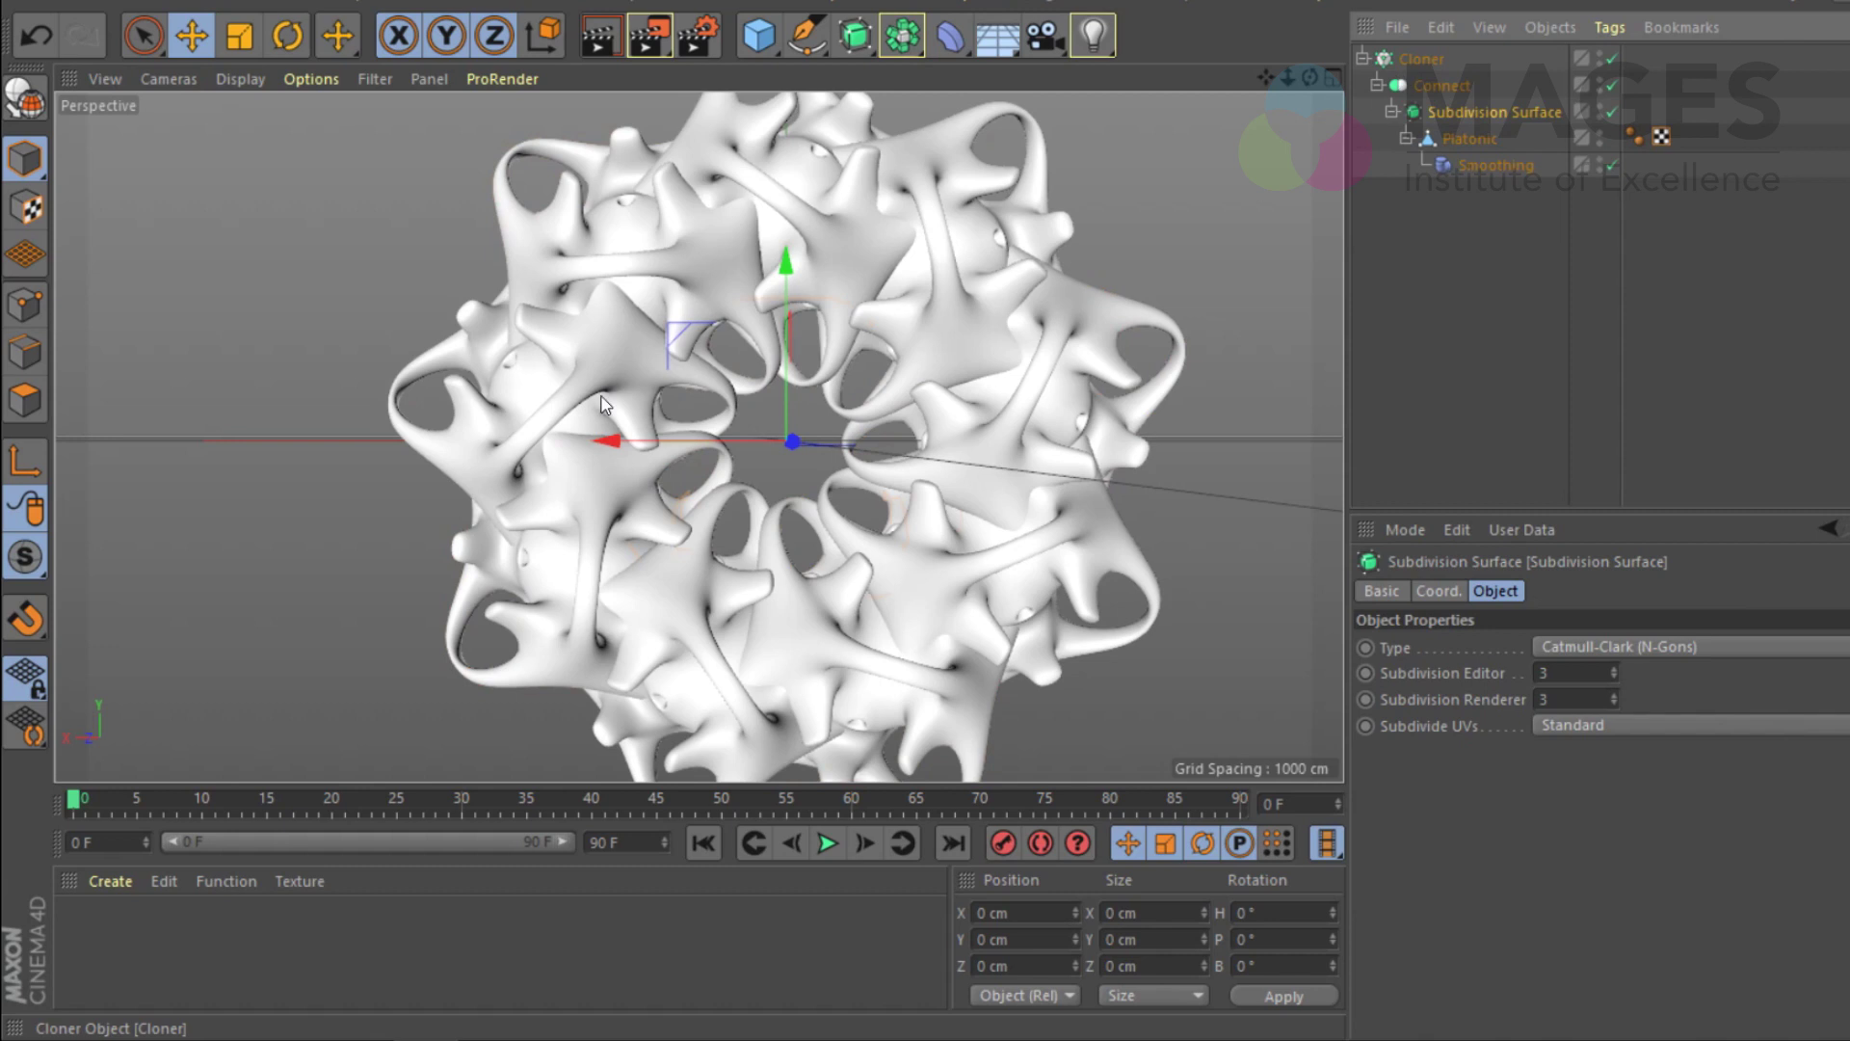
pyautogui.click(1417, 179)
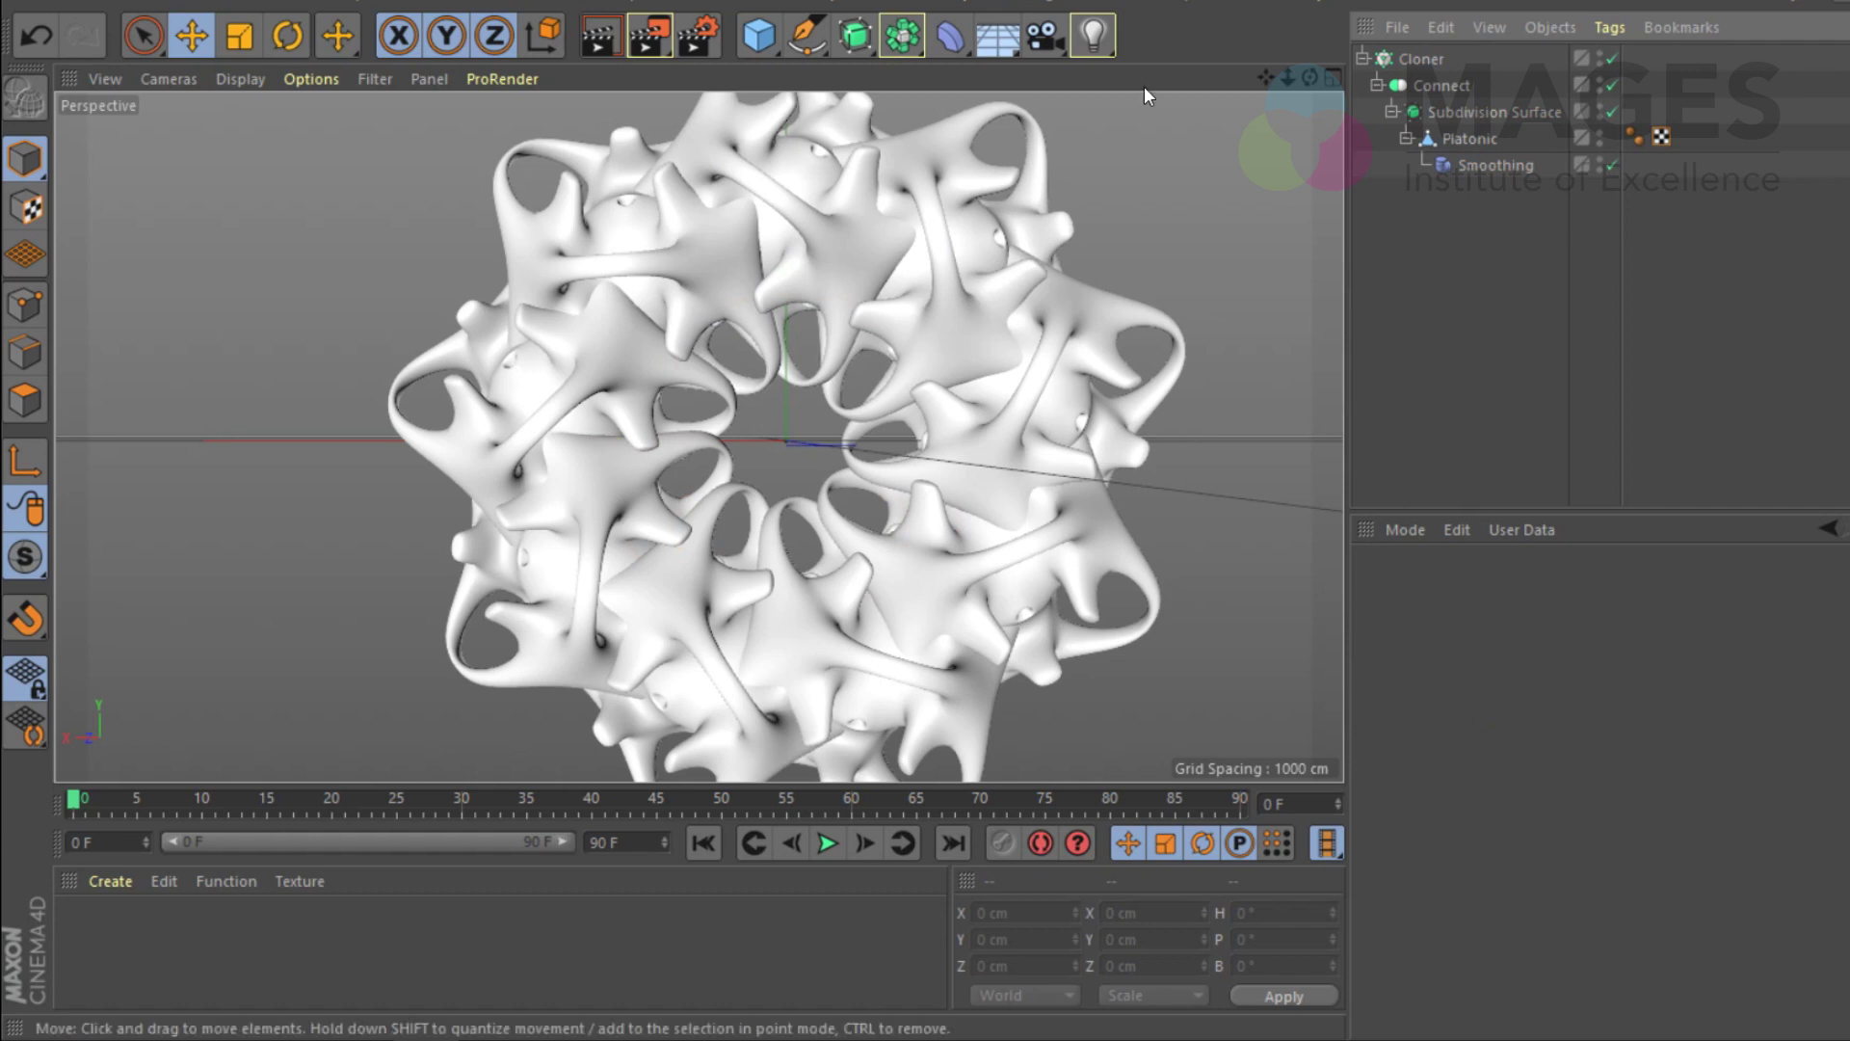
pyautogui.click(1043, 36)
# Step: Reset the new camera, pull it back, and look through it
pyautogui.hotkey('shift', 'c')
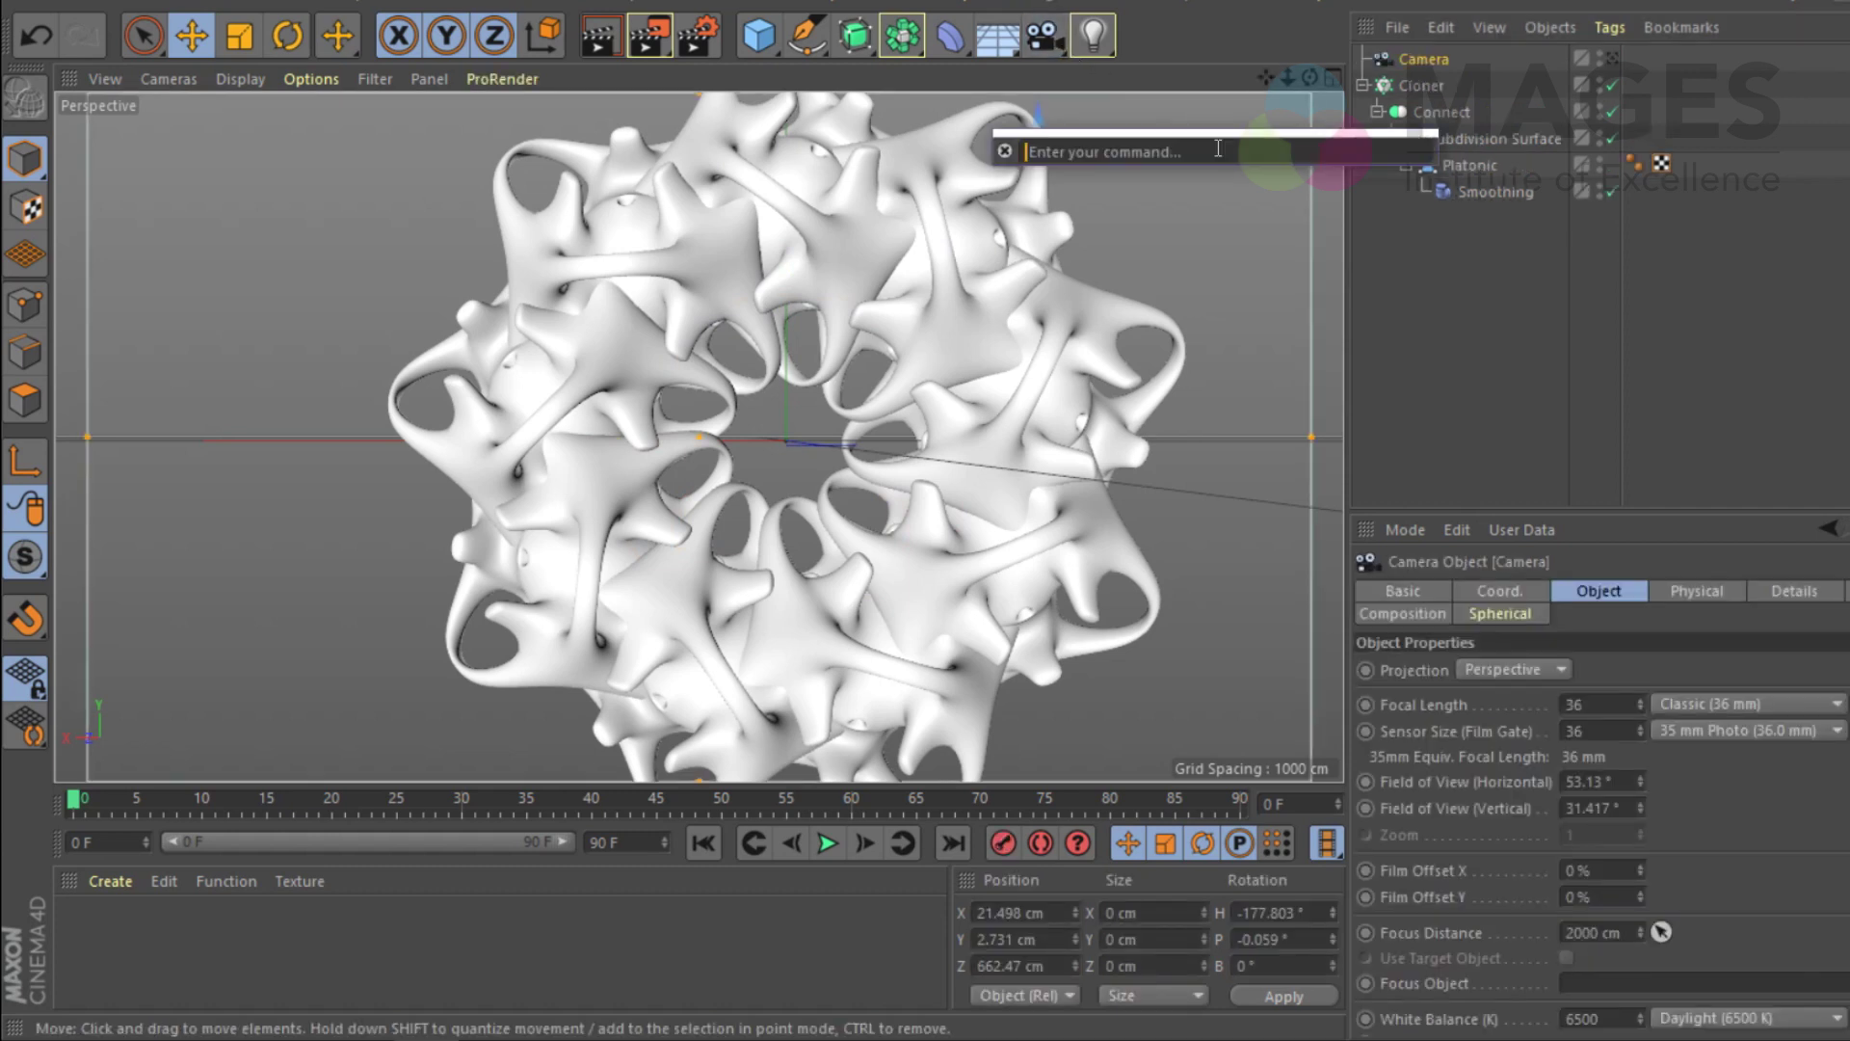
pyautogui.write('reset')
pyautogui.press('Return')
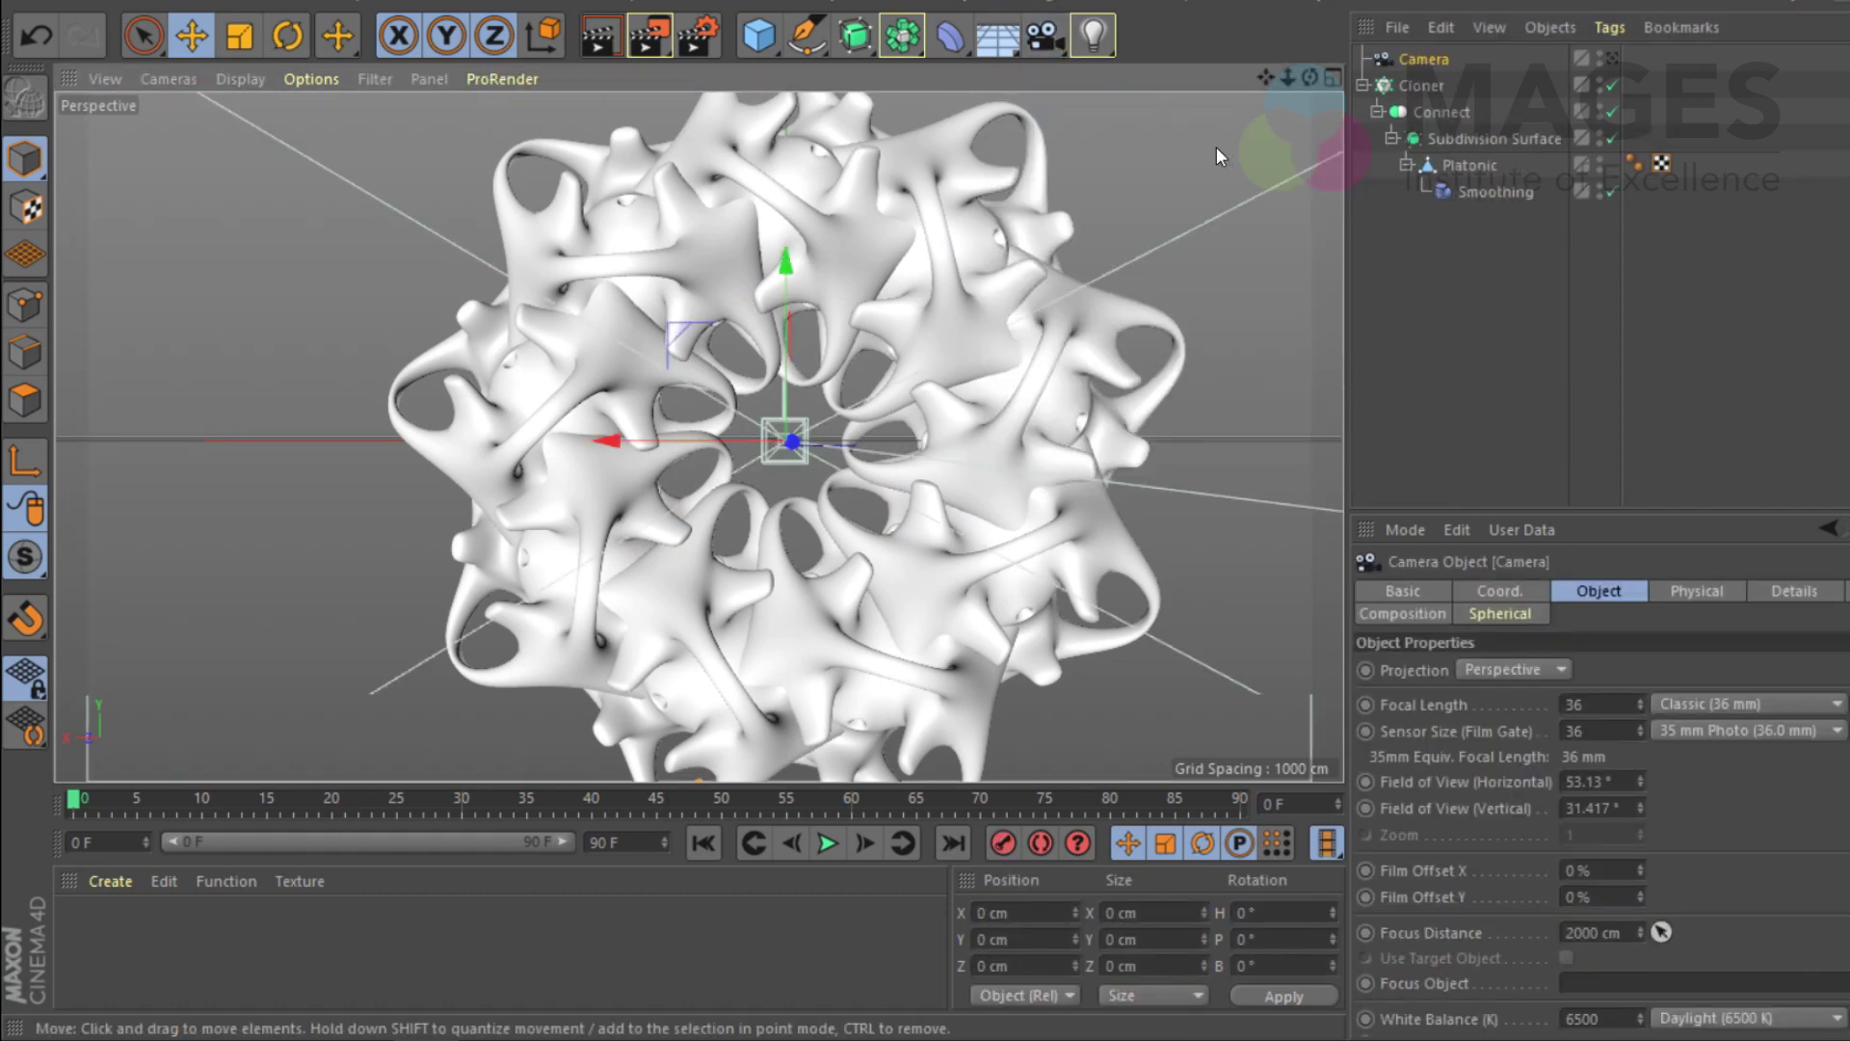
pyautogui.keyDown('alt'); pyautogui.moveTo(1014, 458); pyautogui.dragTo(205, 247); pyautogui.keyUp('alt')
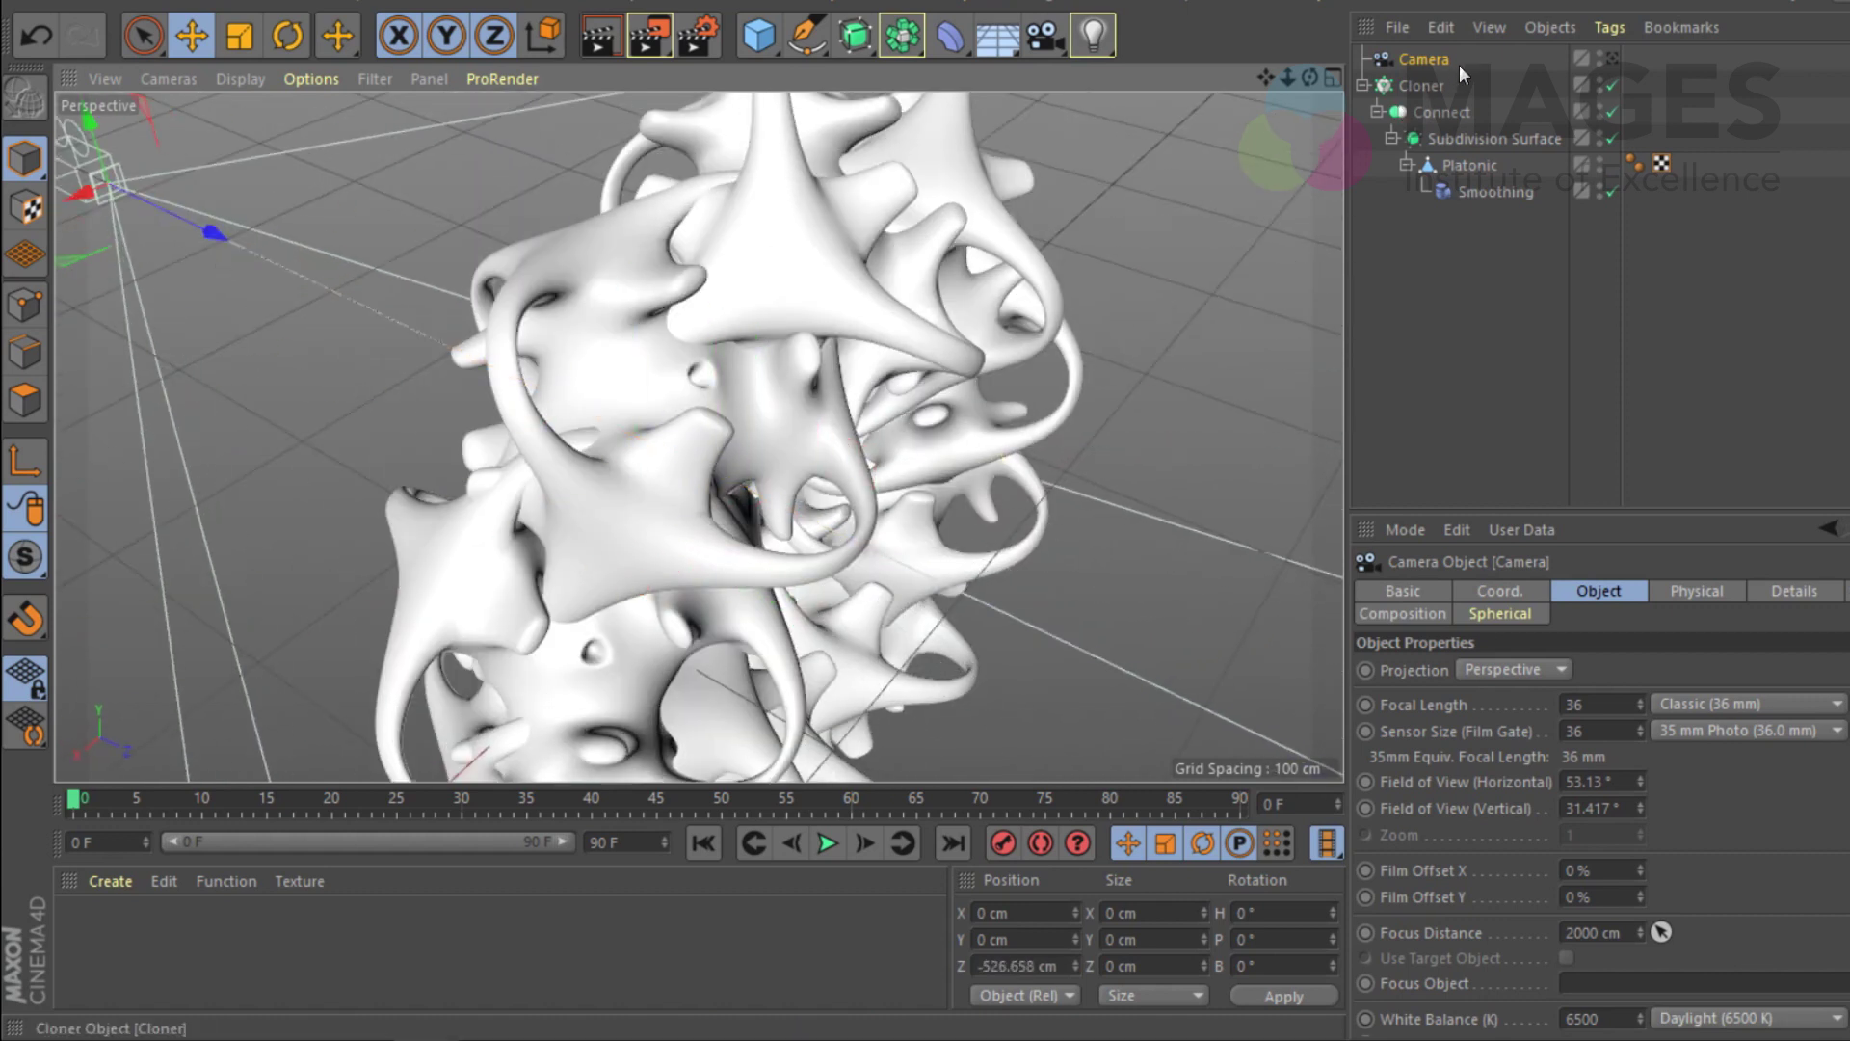
pyautogui.click(1612, 58)
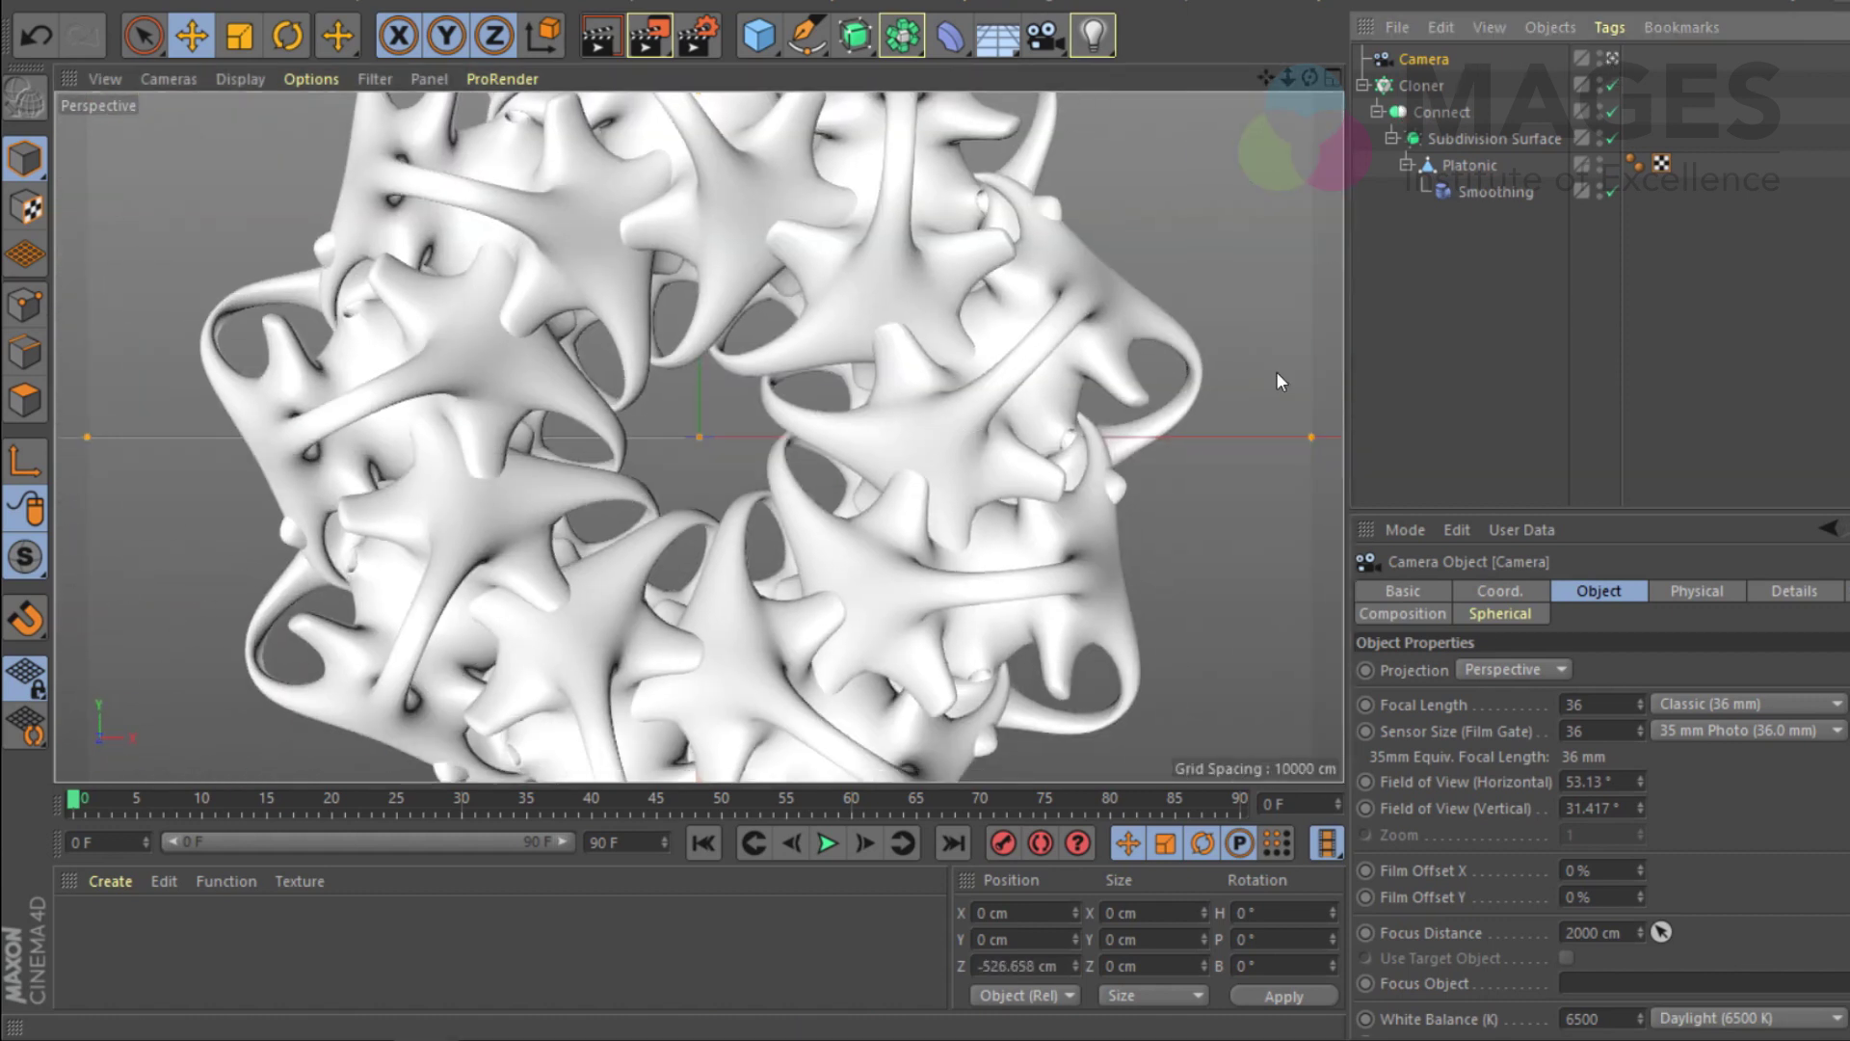
# Step: Set the camera's P.Z to -946.658 cm and bring up the Render Settings window
pyautogui.click(1509, 592)
pyautogui.moveTo(1494, 721); pyautogui.dragTo(1437, 723)
pyautogui.click(1426, 358)
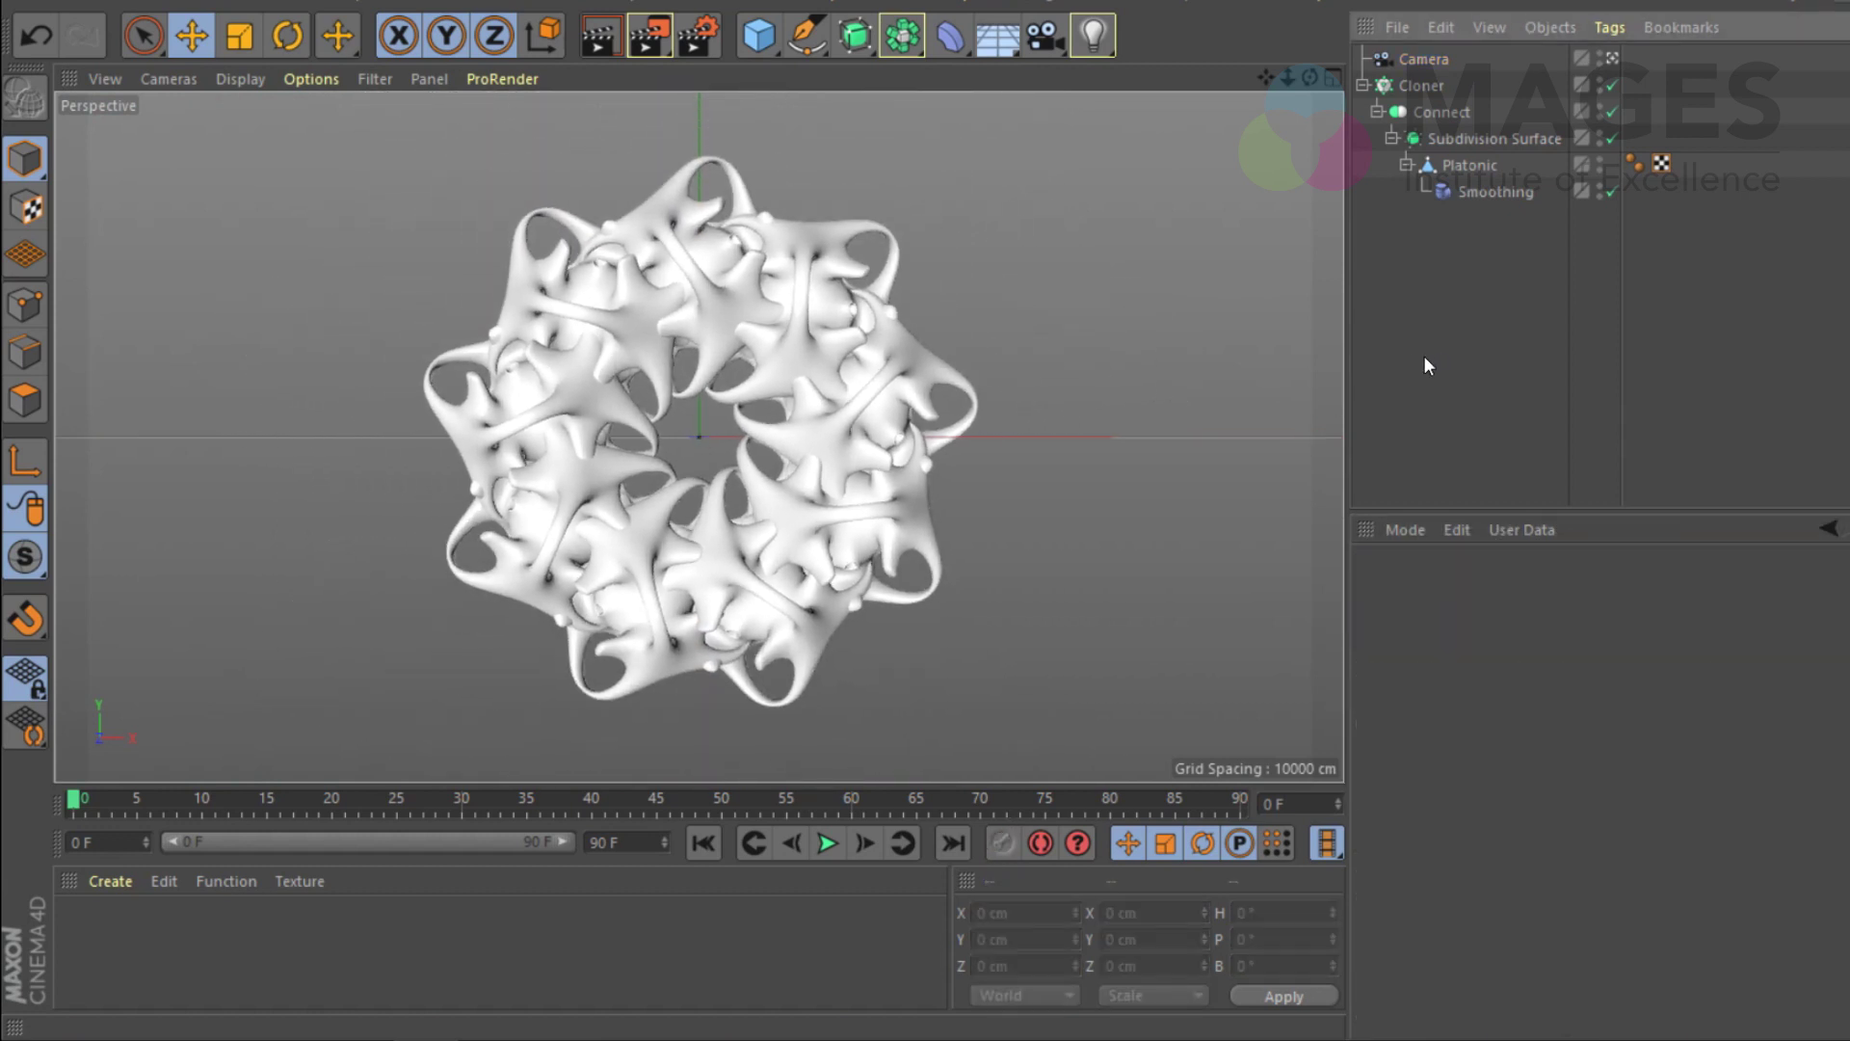
pyautogui.click(699, 36)
pyautogui.moveTo(651, 5); pyautogui.dragTo(1248, 112)
# Step: Set the render output to 1000 x 1000 pixels and close Render Settings
pyautogui.doubleClick(1187, 193)
pyautogui.write('1000')
pyautogui.press('Tab')
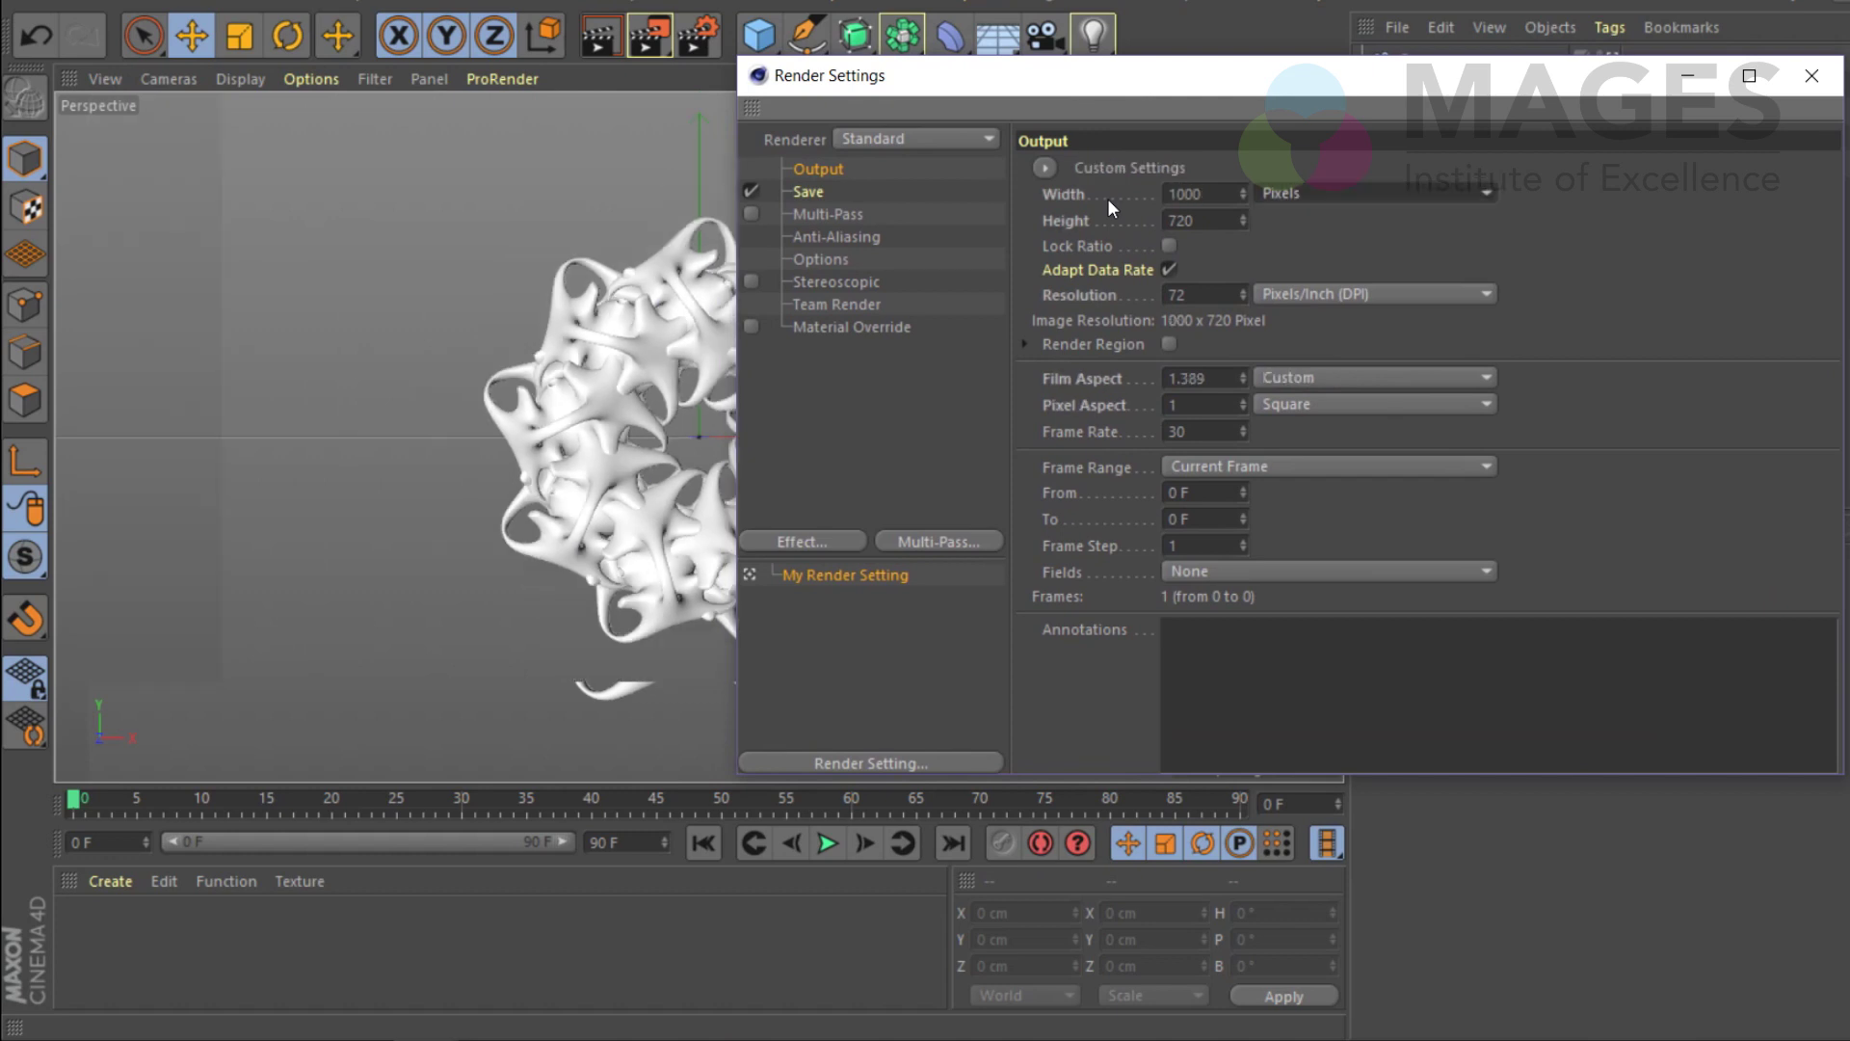
pyautogui.press('Tab')
pyautogui.write('1000')
pyautogui.press('Return')
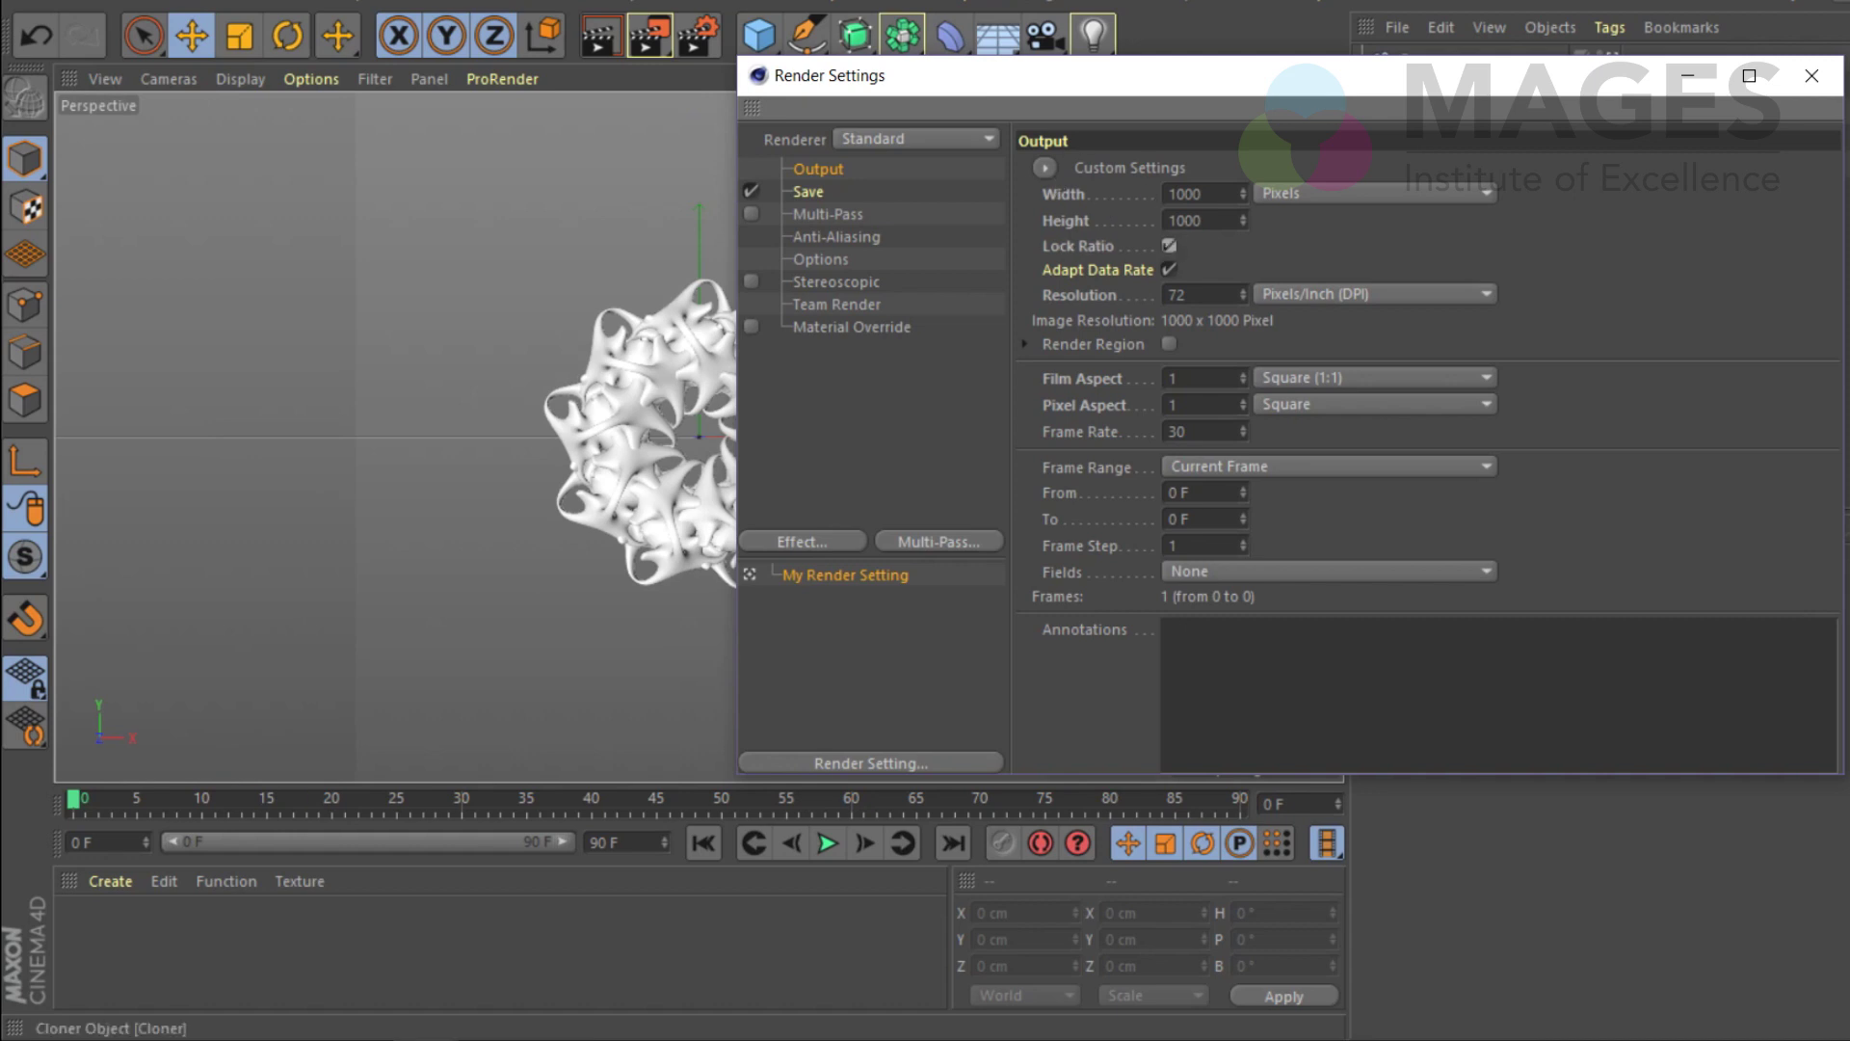
pyautogui.click(1812, 75)
# Step: Give the camera a 20 mm focal length
pyautogui.click(1420, 60)
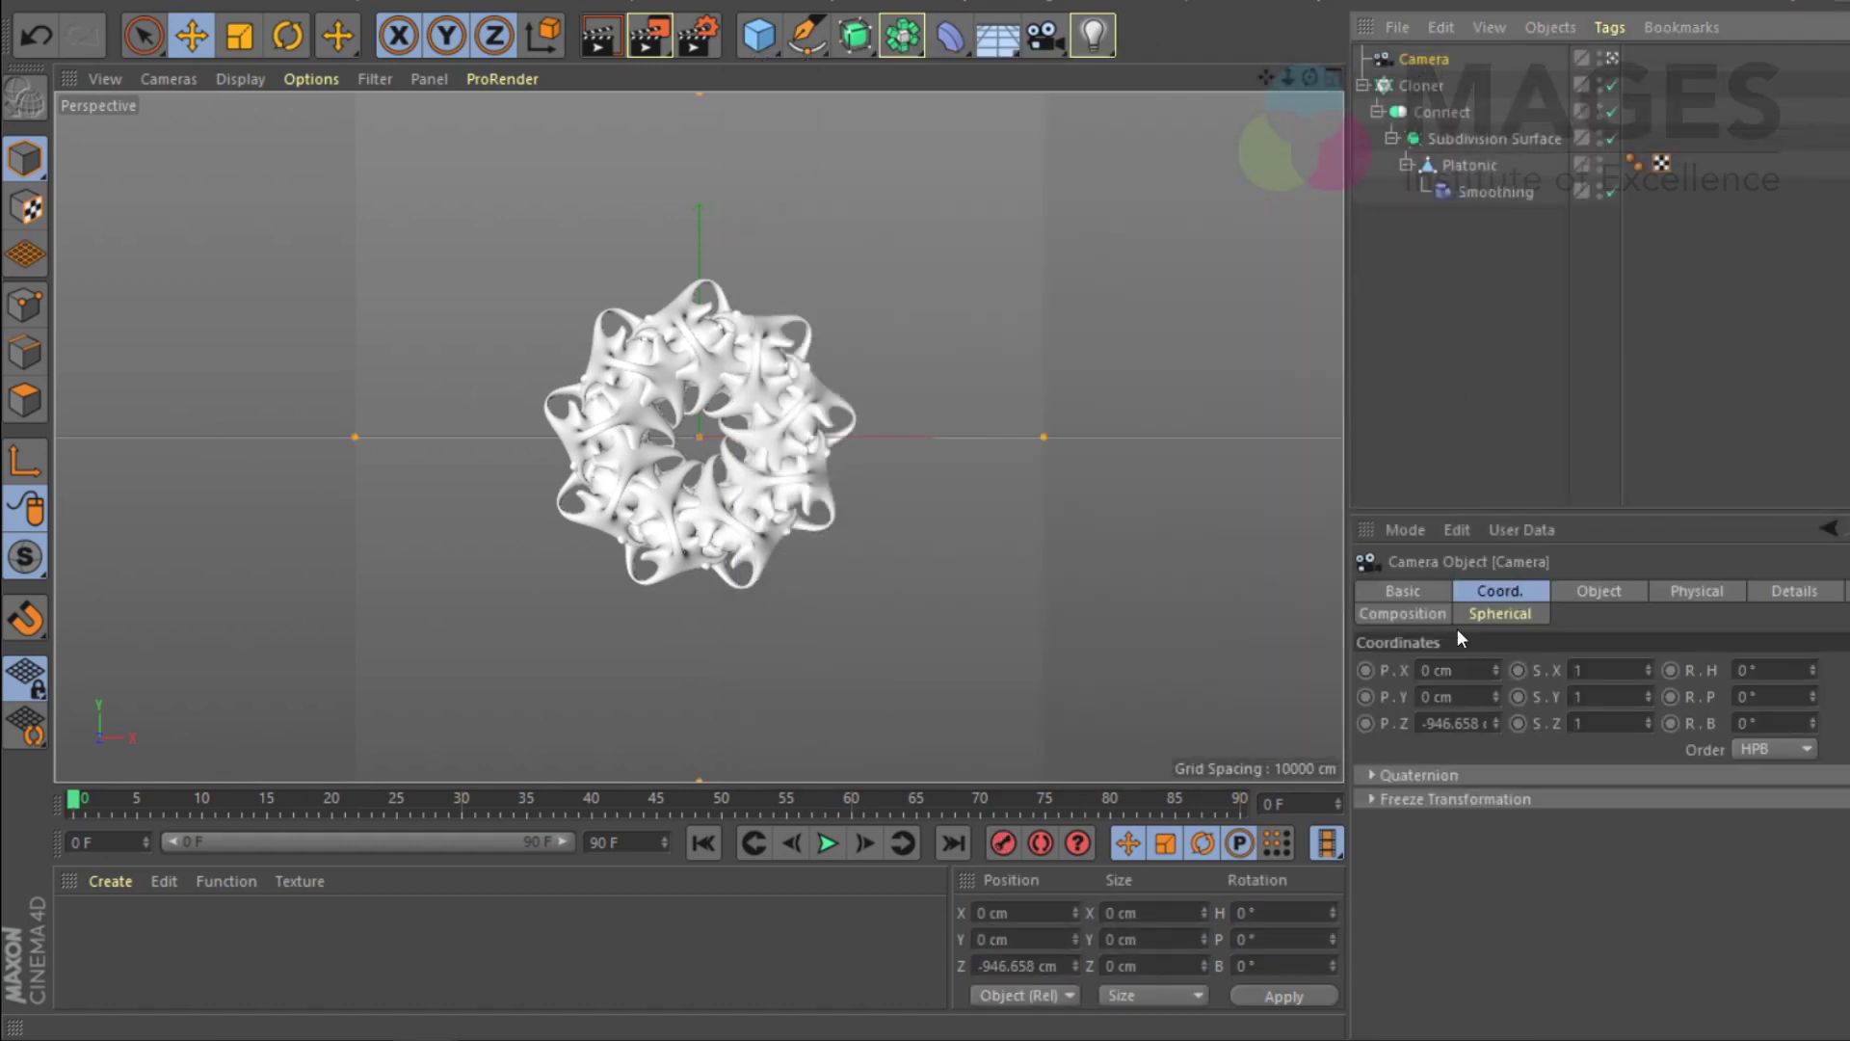
pyautogui.click(1594, 591)
pyautogui.click(1580, 704)
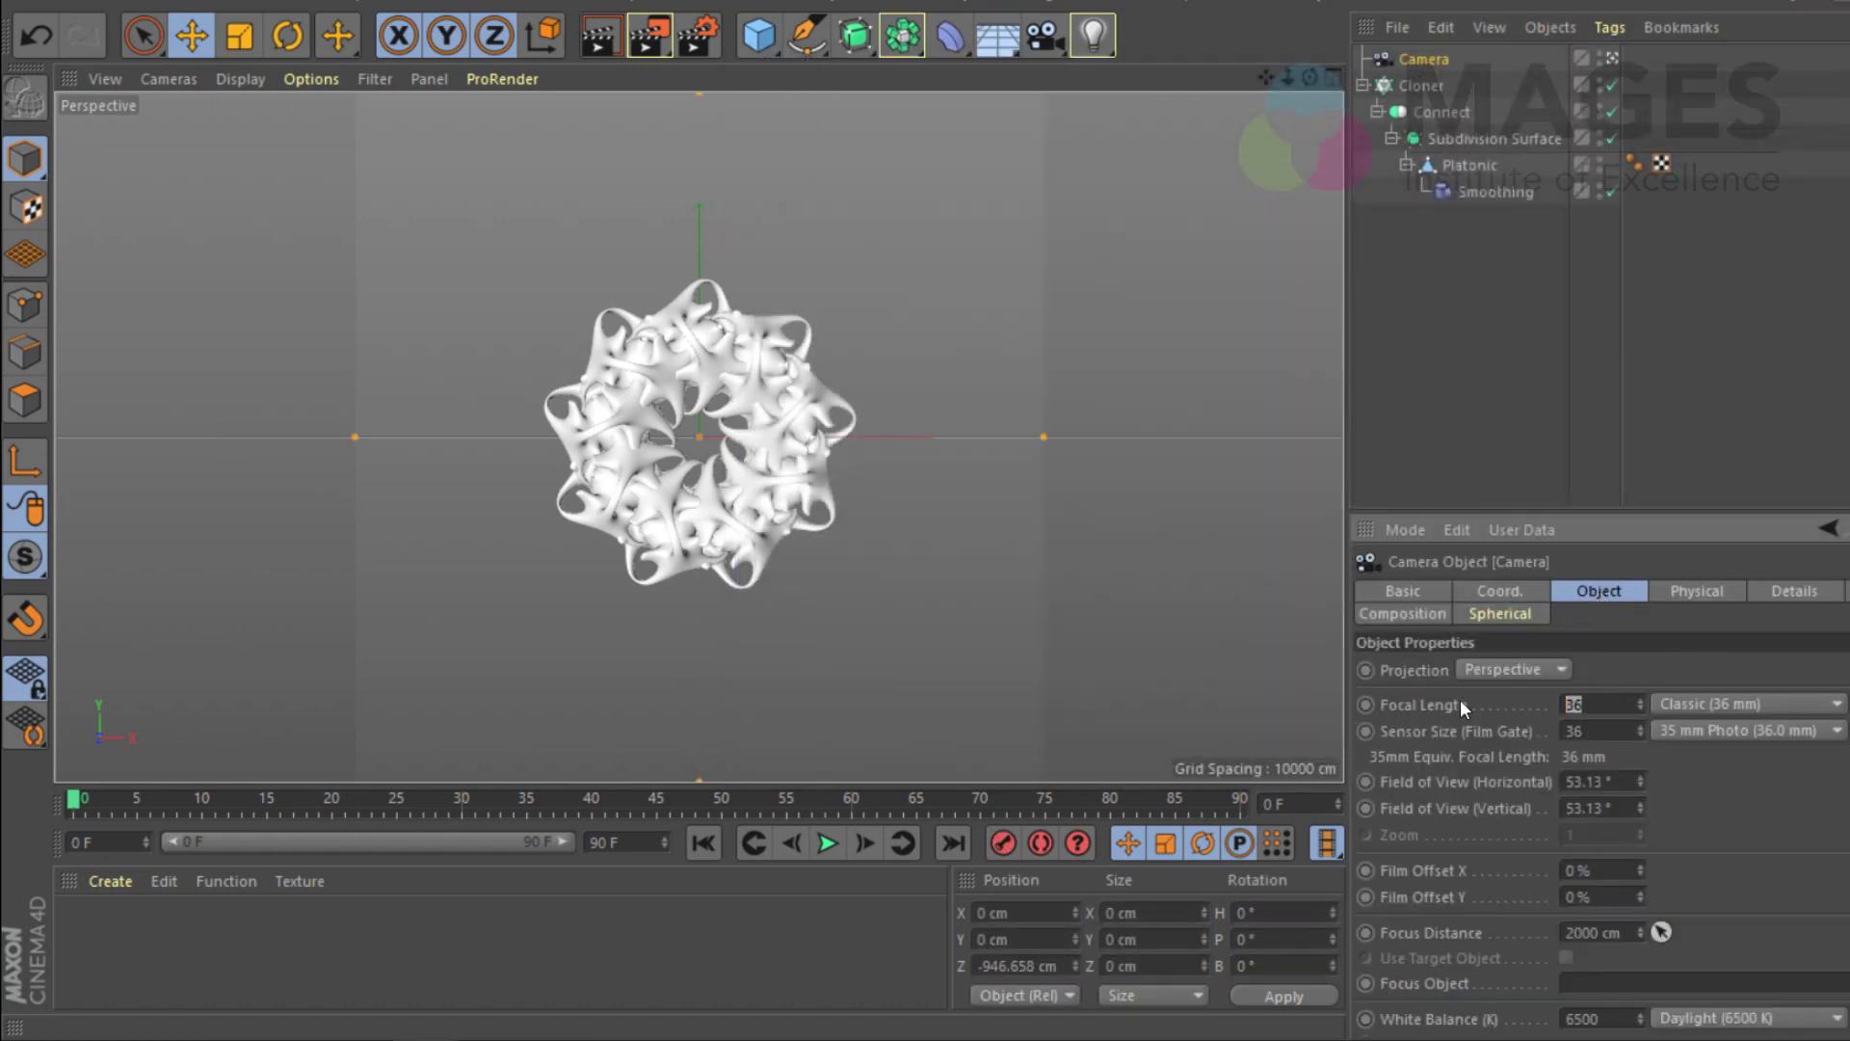
pyautogui.write('20')
pyautogui.press('Return')
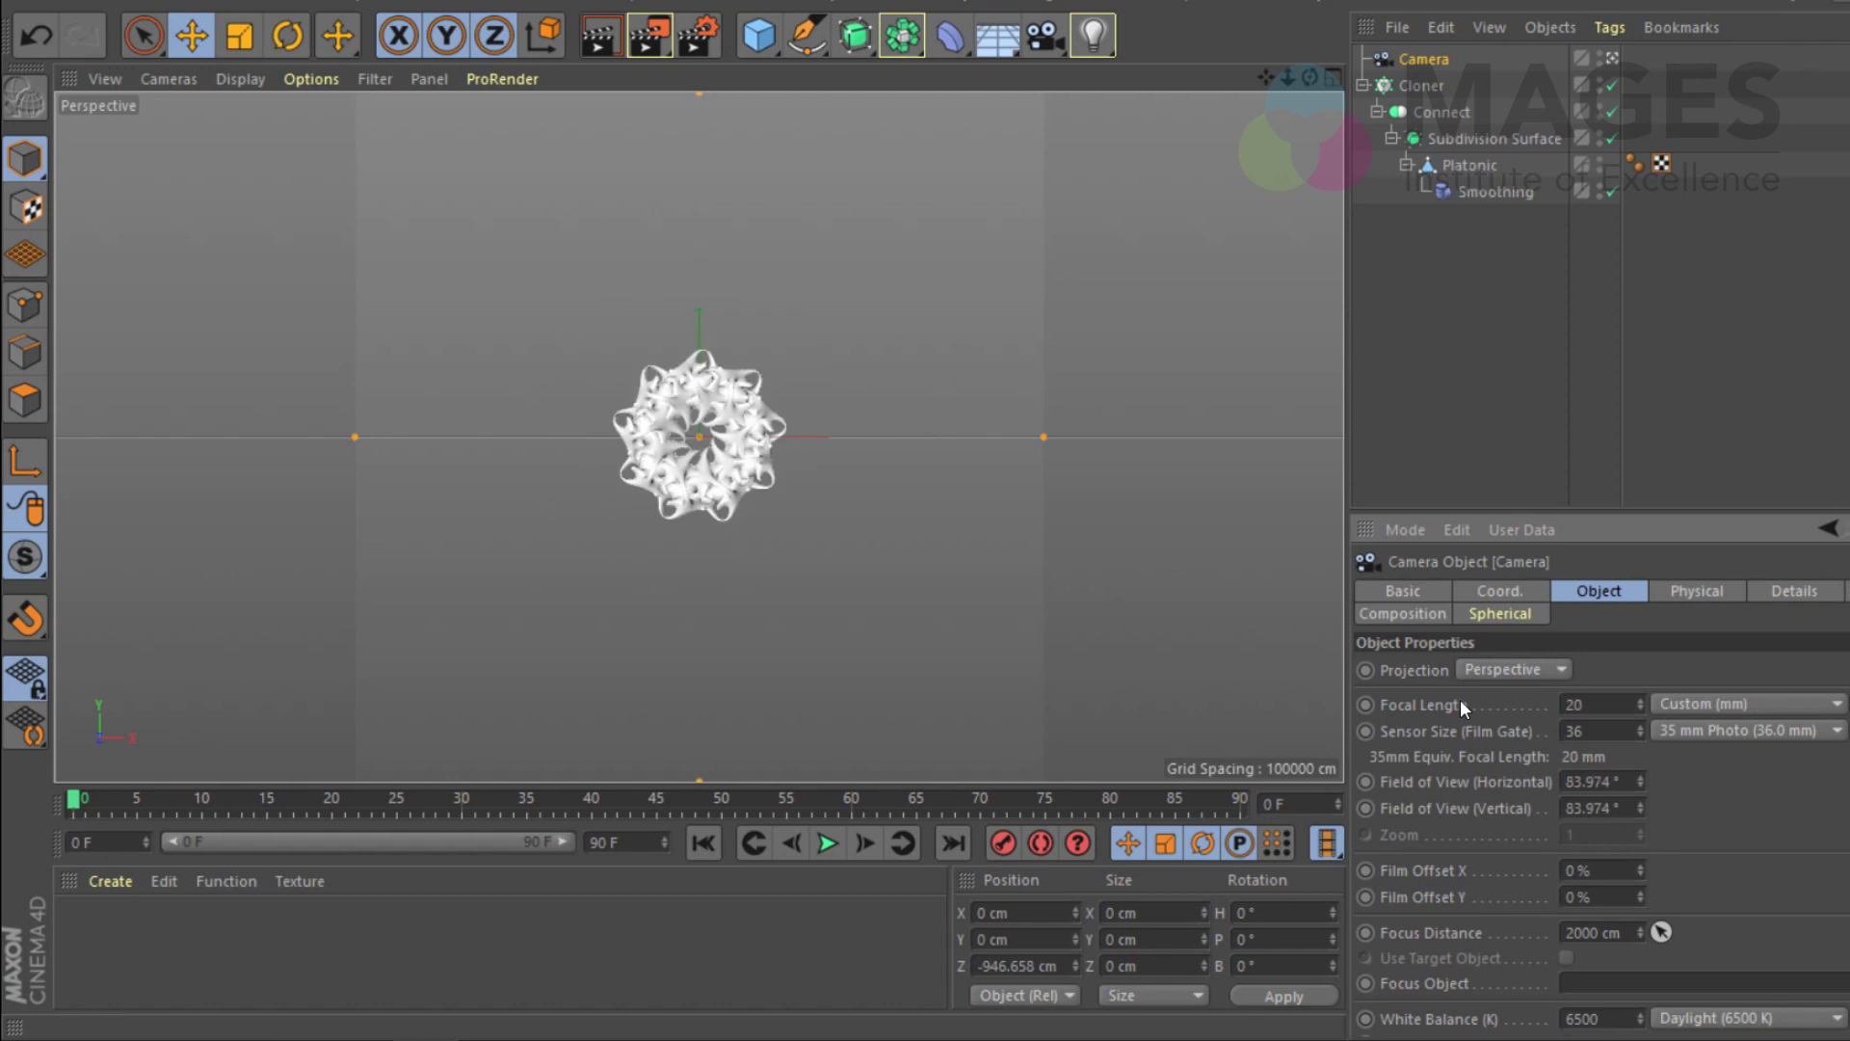
# Step: Move the camera closer to P.Z -283.658 cm and collapse the Cloner hierarchy
pyautogui.click(1524, 594)
pyautogui.moveTo(1494, 726); pyautogui.dragTo(1494, 670)
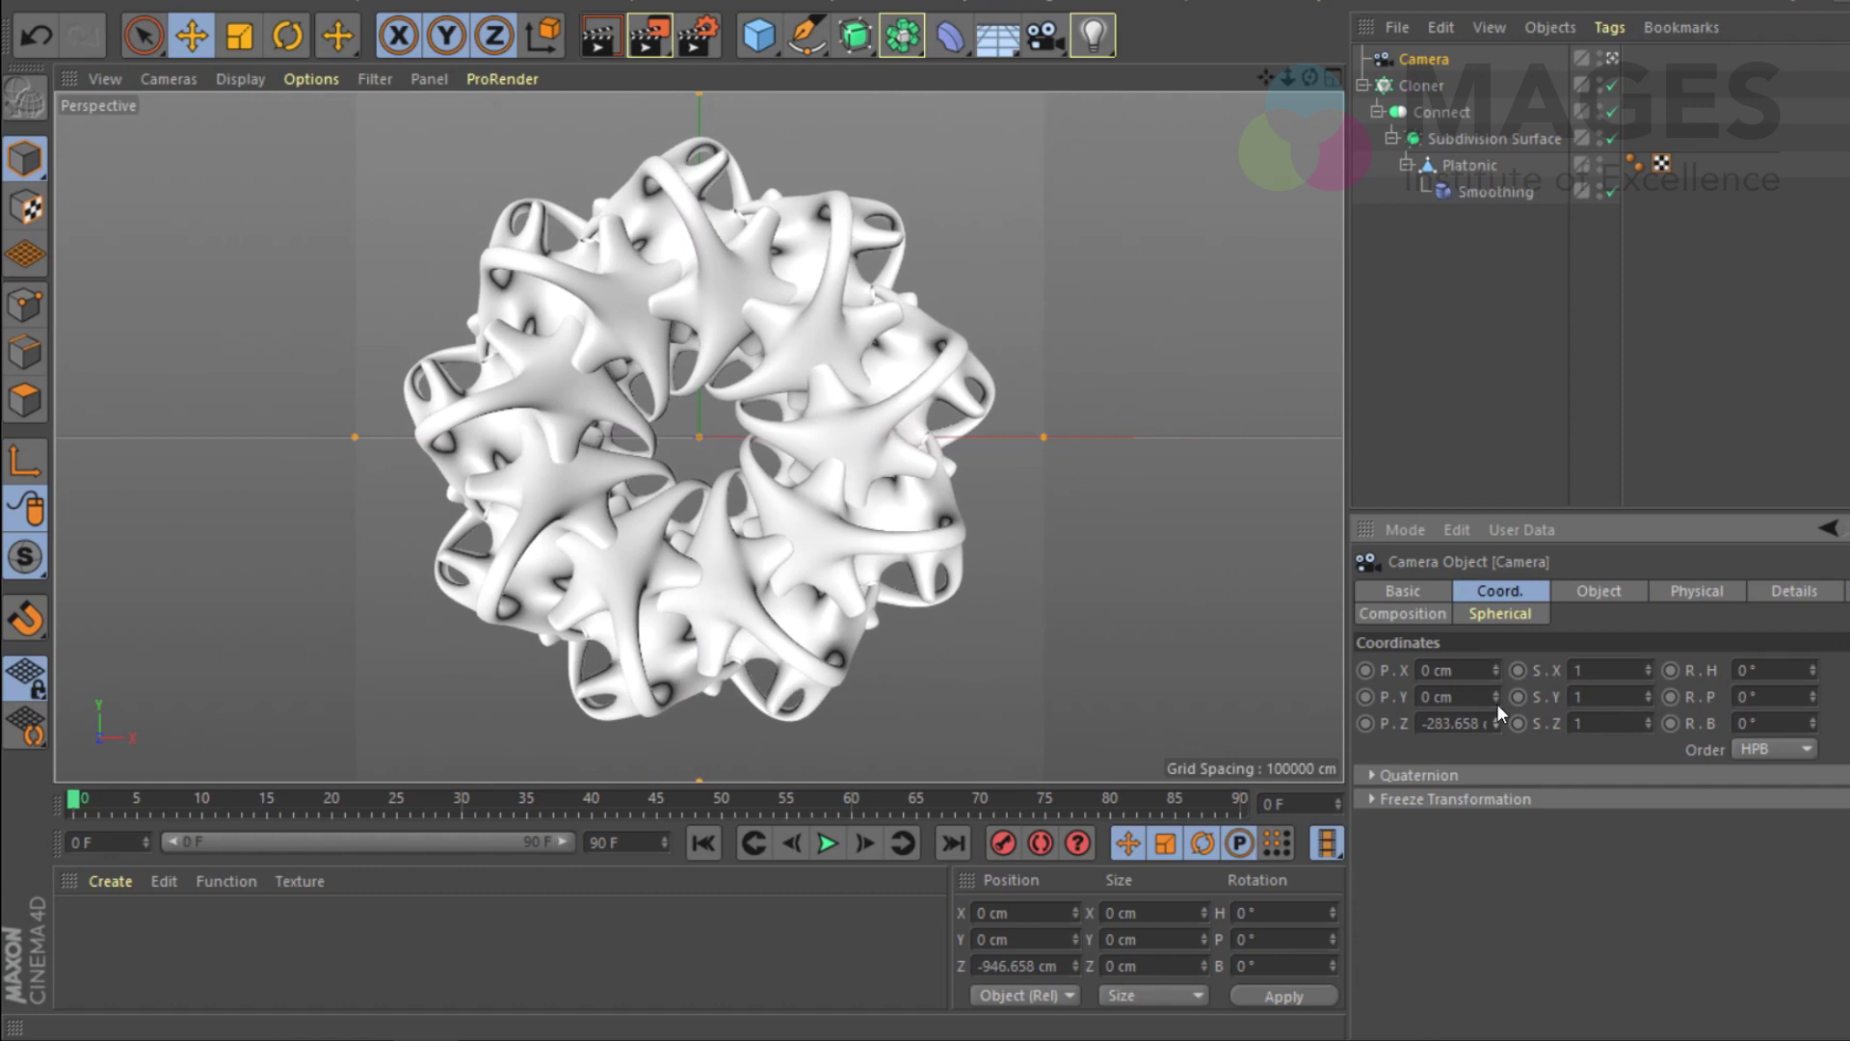
pyautogui.click(1512, 386)
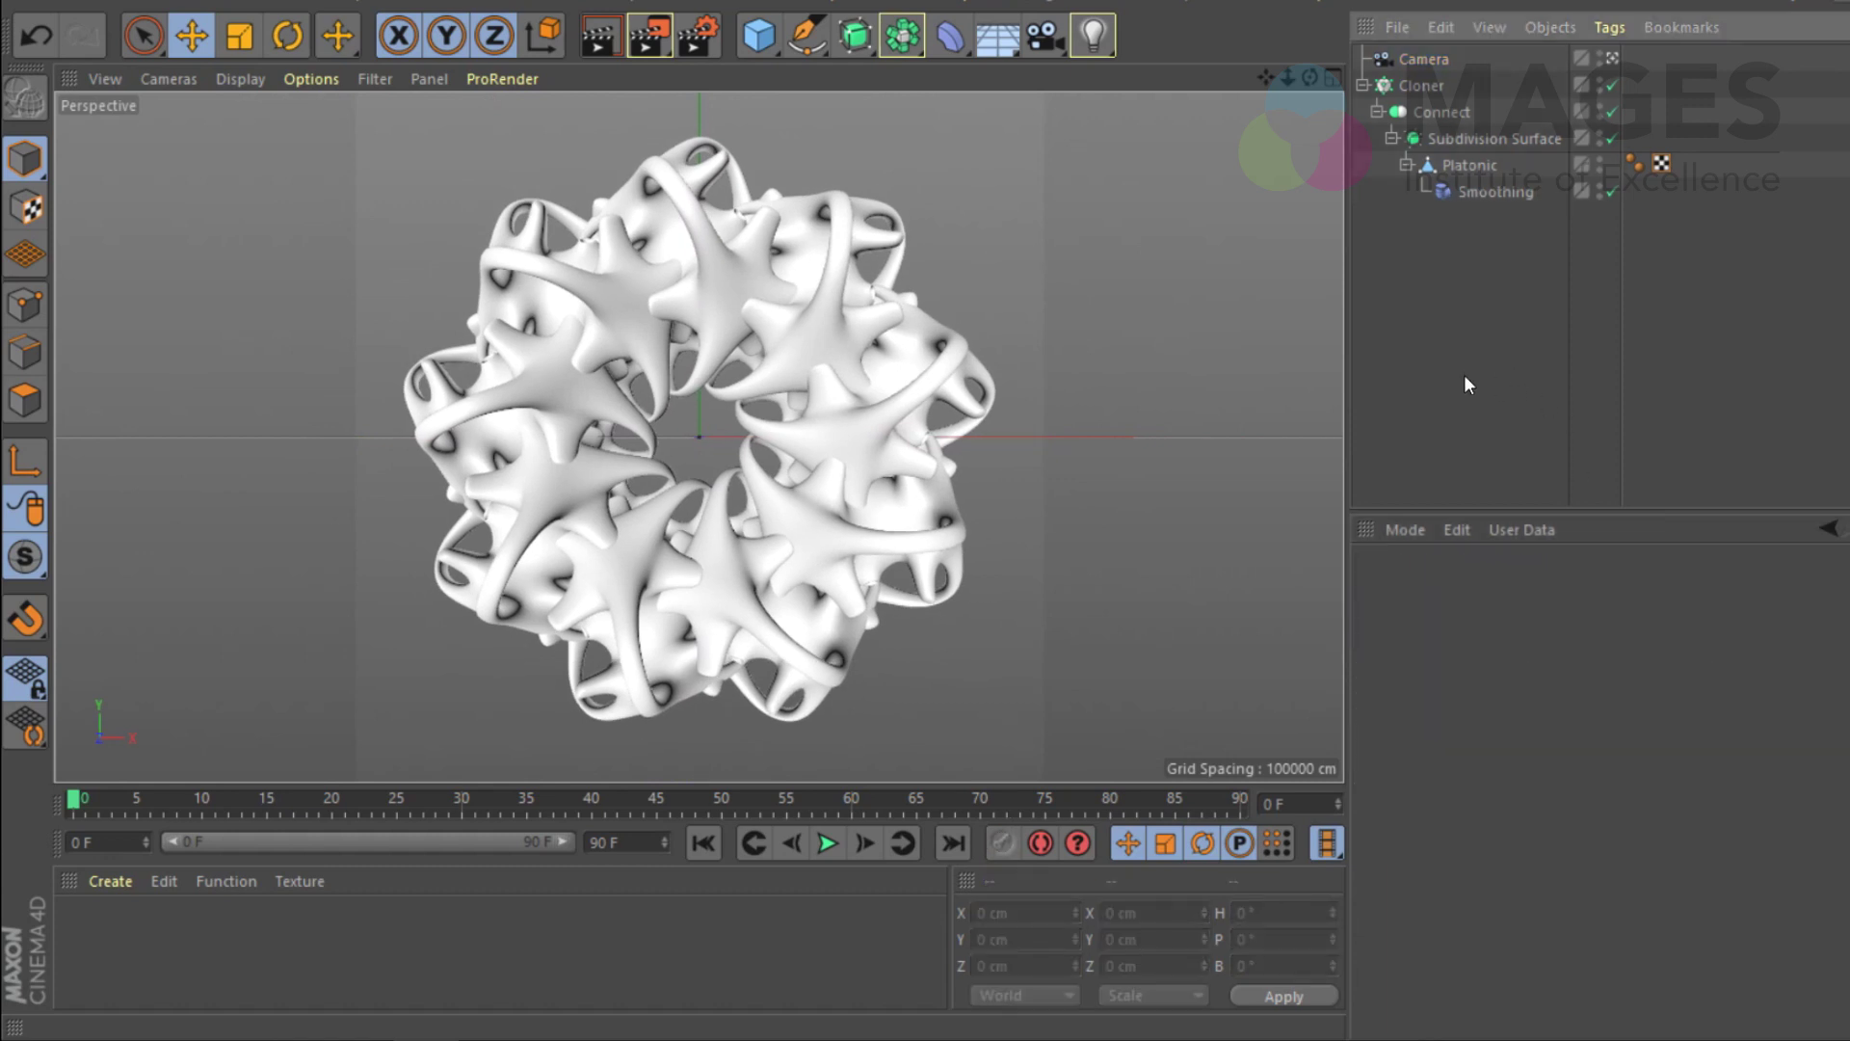
pyautogui.click(1364, 84)
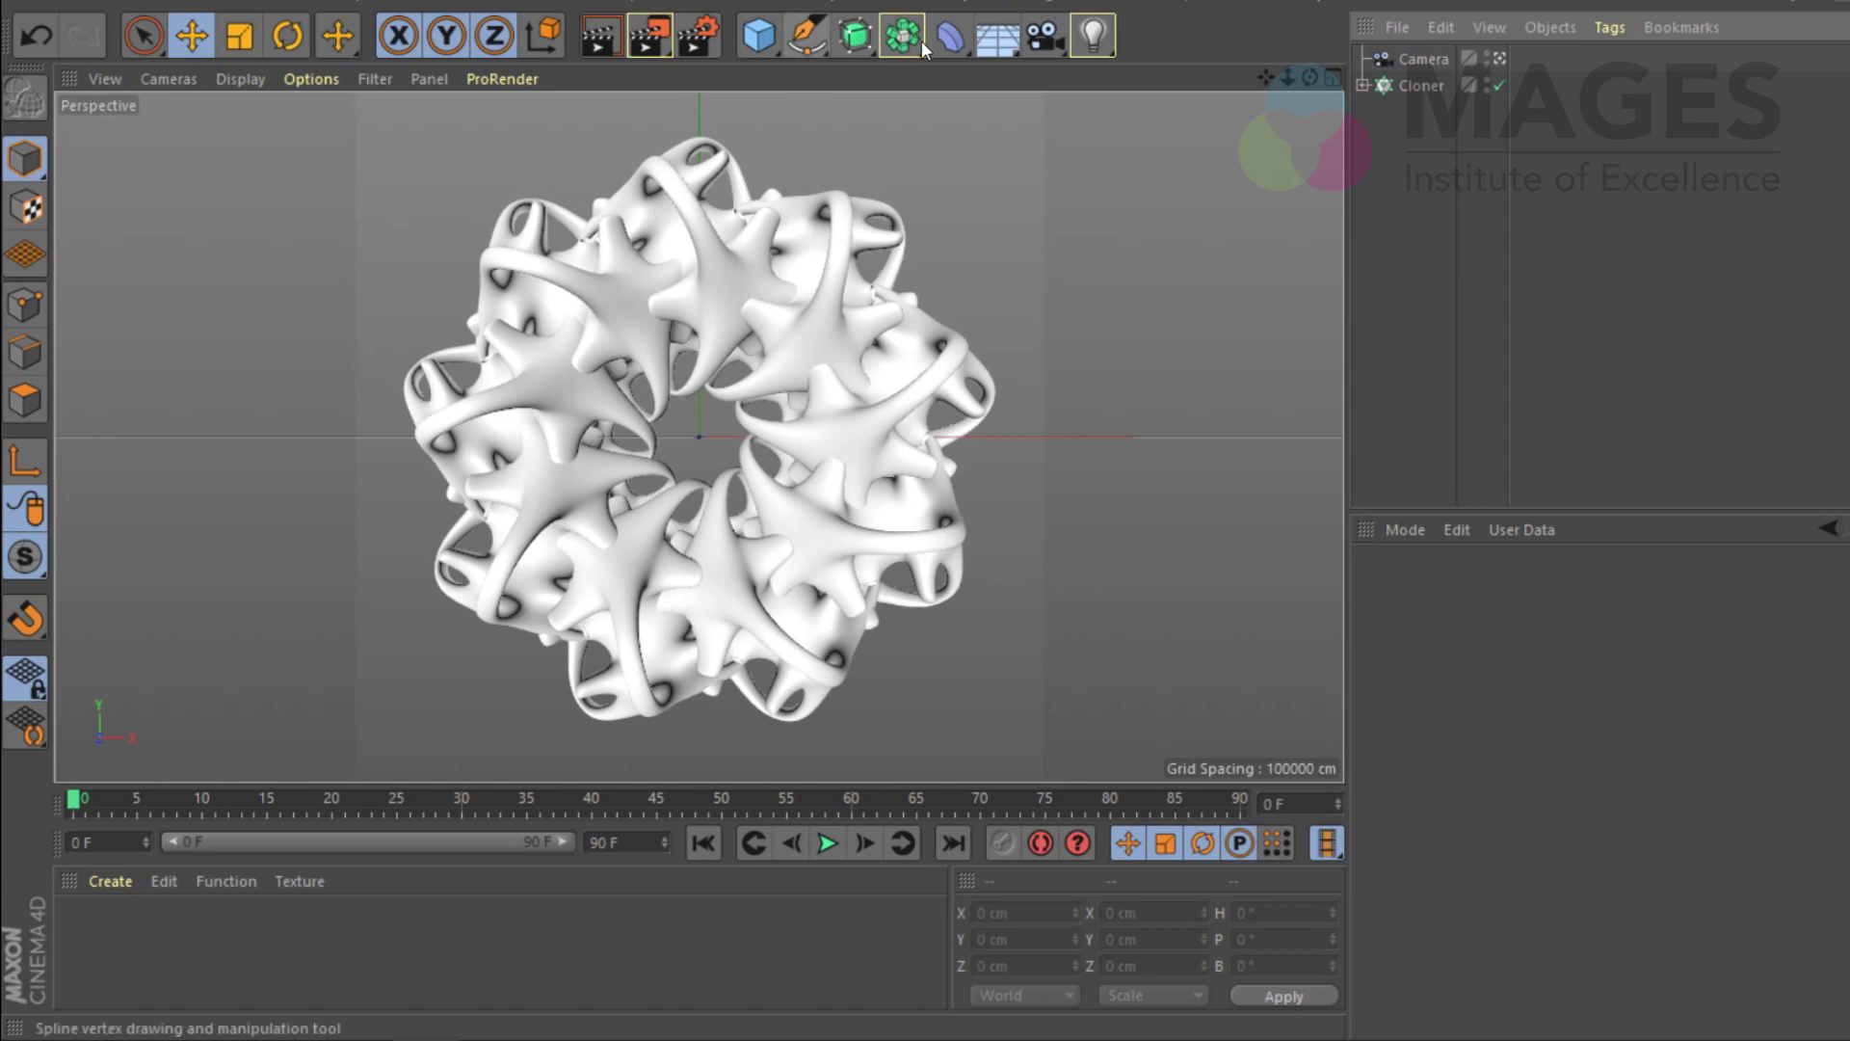
# Step: Add a standard light with a Target tag aimed at the Cloner
pyautogui.click(1095, 45)
pyautogui.click(1208, 85)
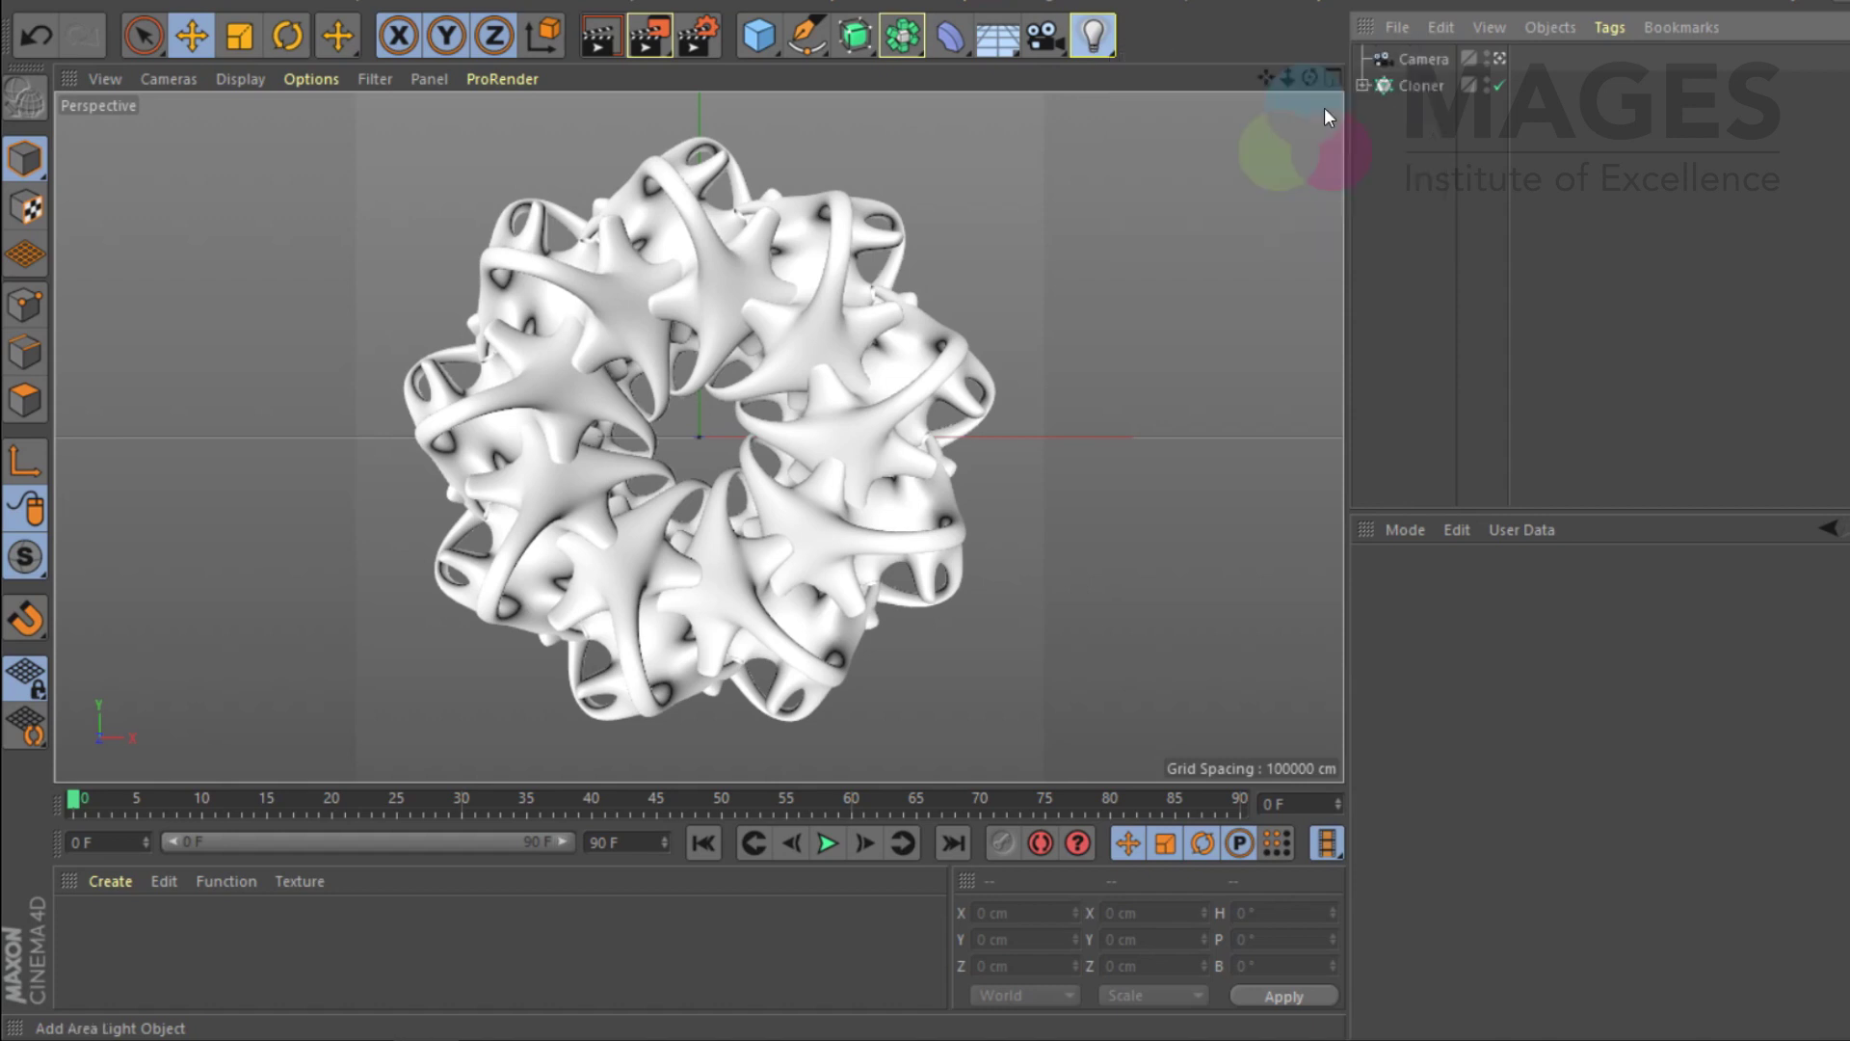
pyautogui.rightClick(1434, 59)
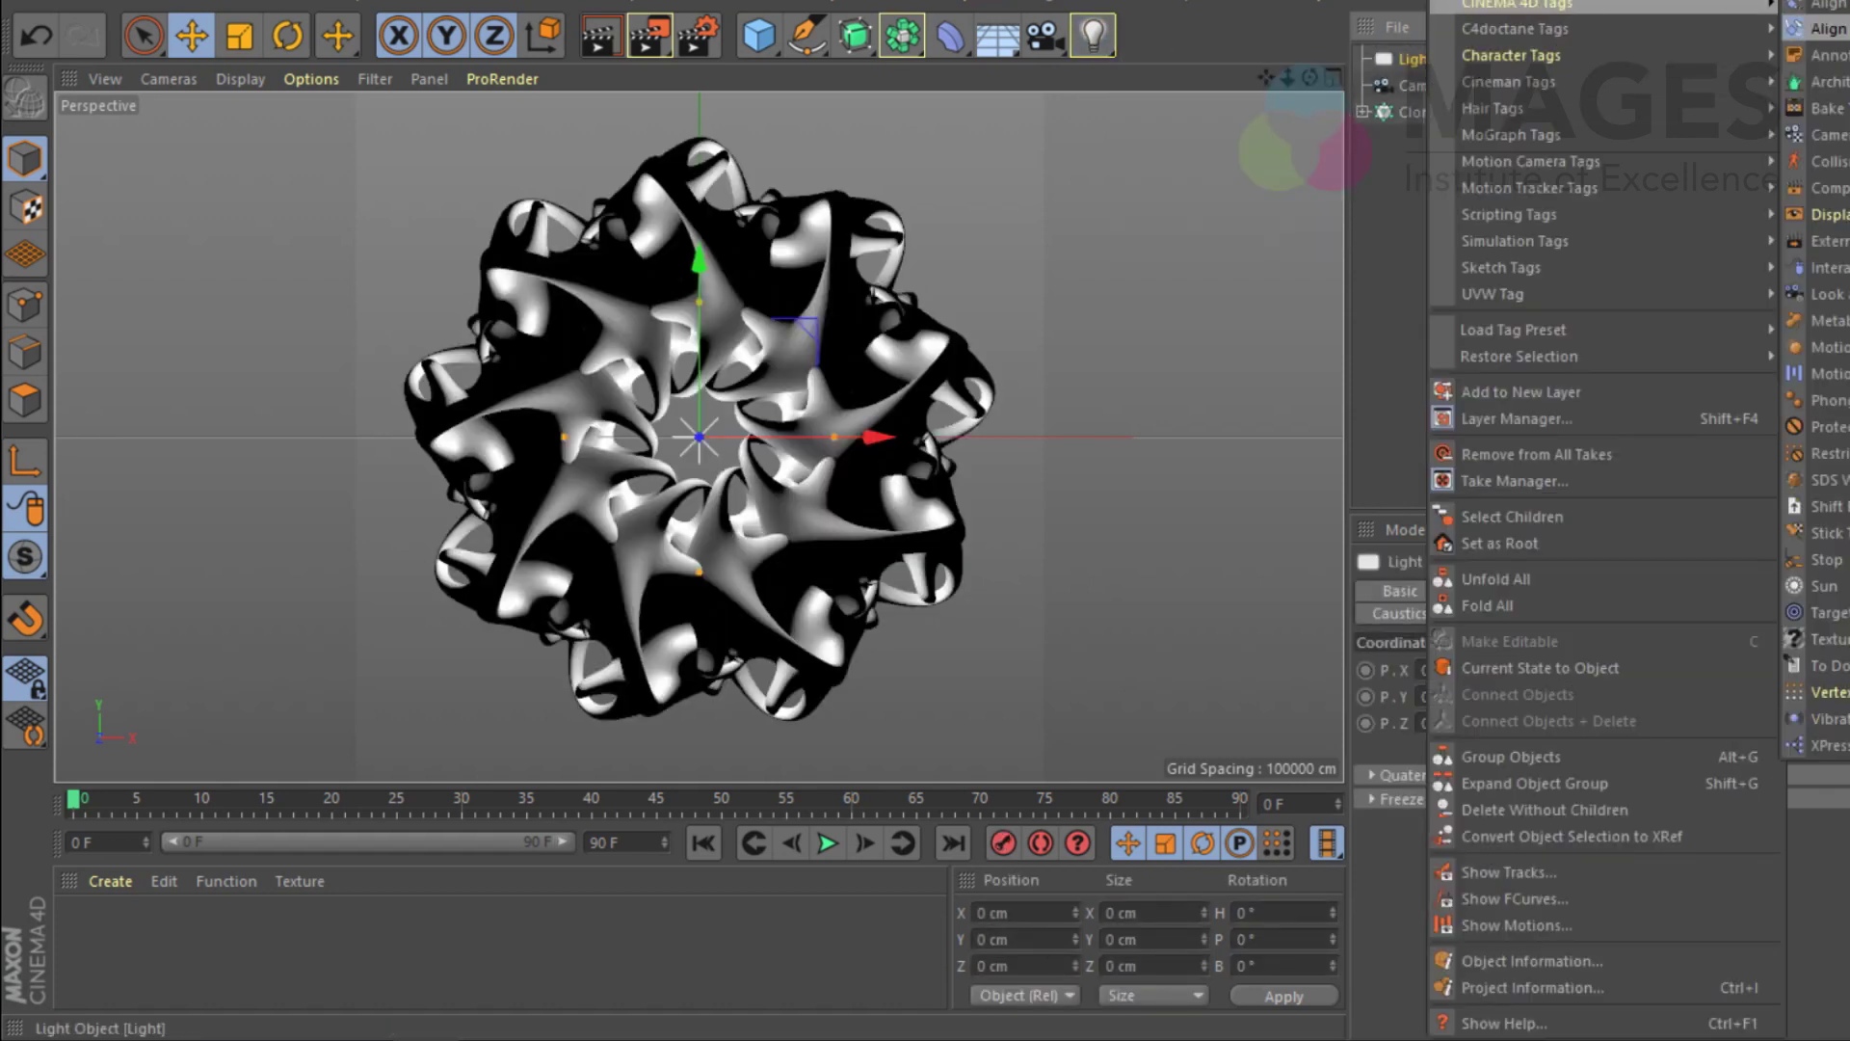
pyautogui.click(1819, 622)
pyautogui.moveTo(1425, 111); pyautogui.dragTo(1532, 648)
# Step: Place the light at the upper left of the ring and a copy at the lower right
pyautogui.click(1424, 59)
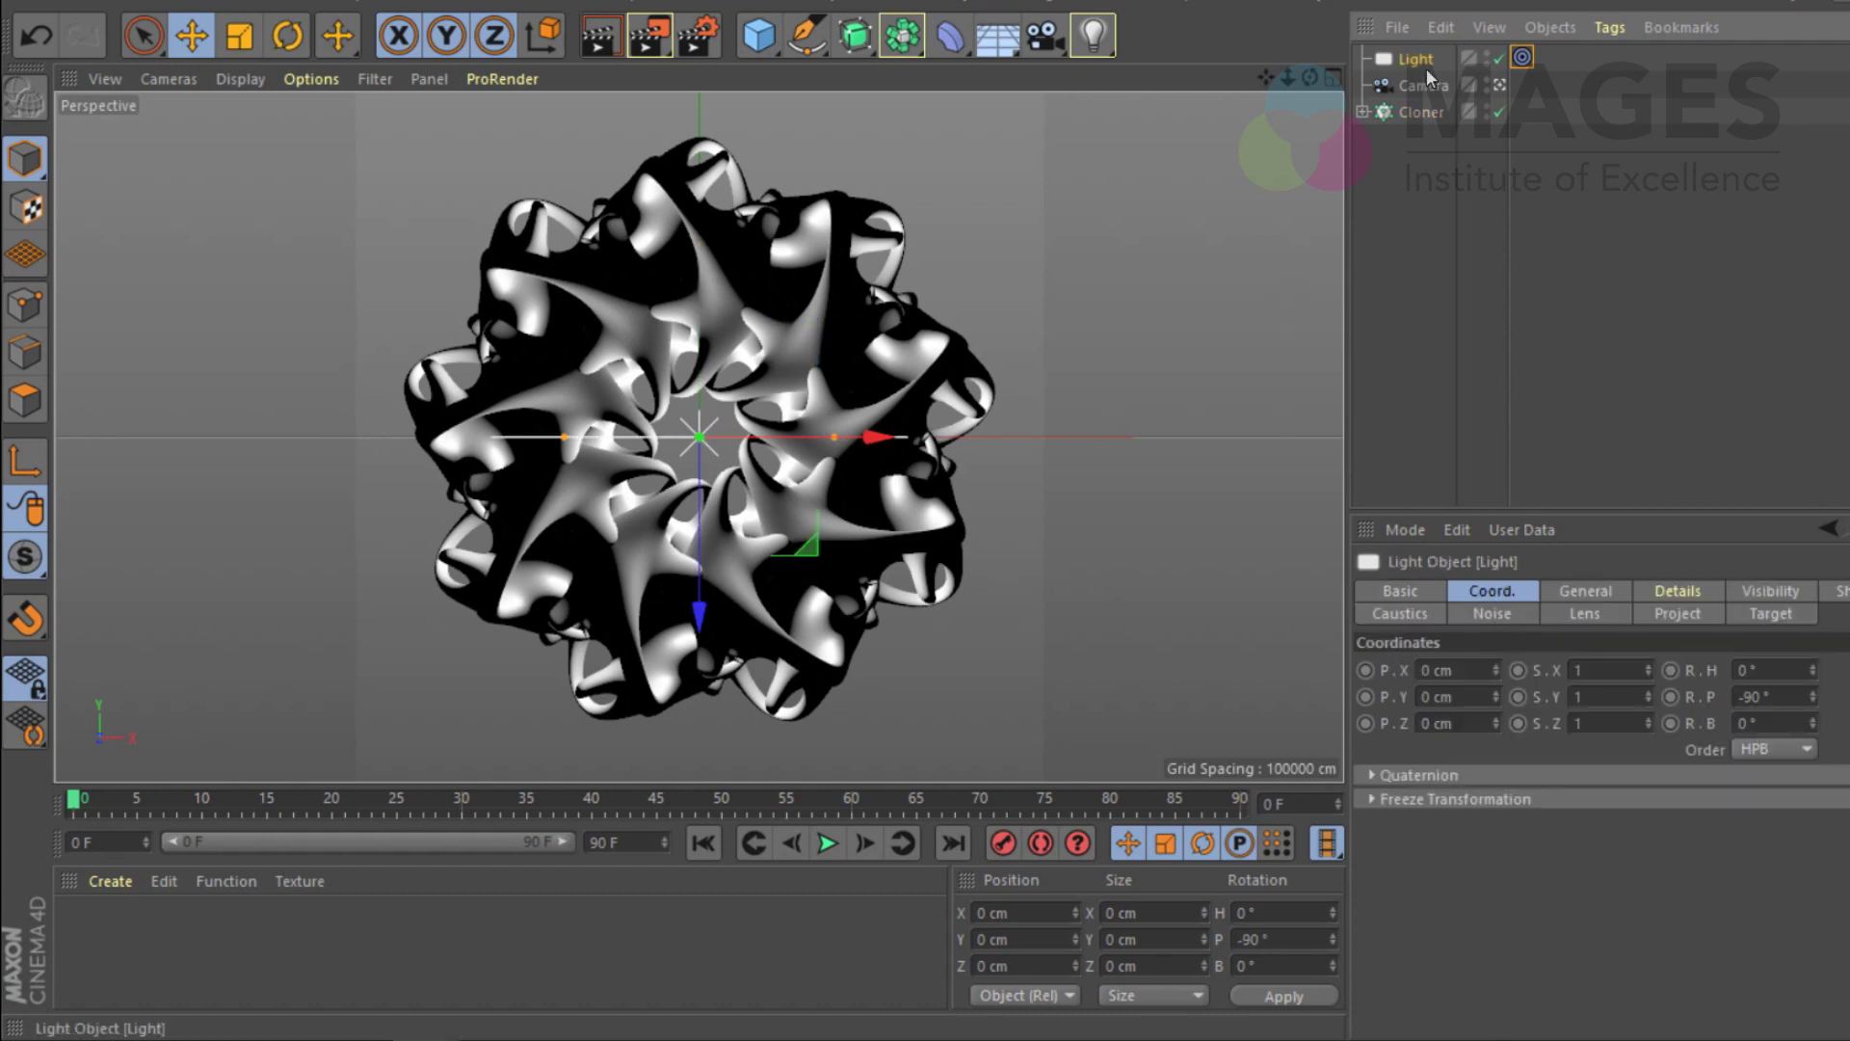
pyautogui.moveTo(742, 463); pyautogui.dragTo(299, 148)
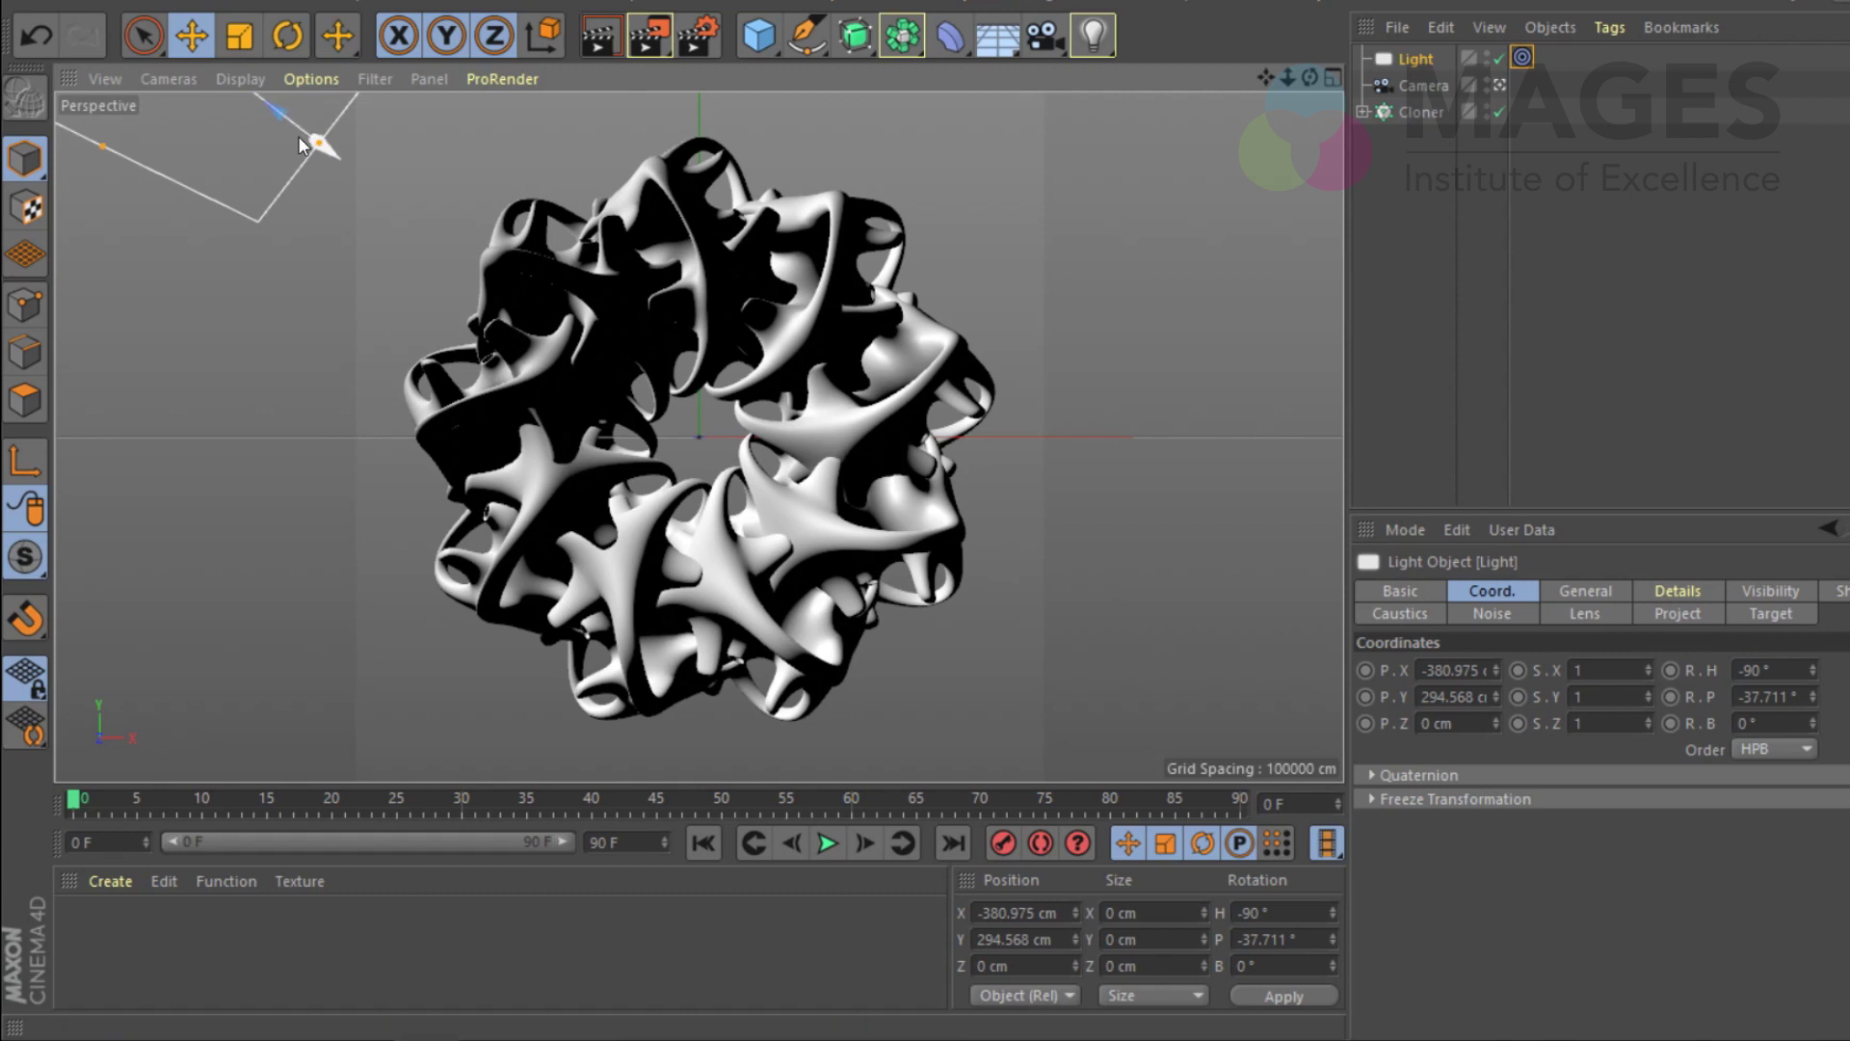
pyautogui.hotkey('ctrl', 'z')
pyautogui.moveTo(823, 555); pyautogui.dragTo(383, 301)
pyautogui.moveTo(424, 154)
pyautogui.mouseDown()
pyautogui.moveTo(1082, 512)
pyautogui.moveTo(1239, 620)
pyautogui.moveTo(1226, 652)
pyautogui.moveTo(1253, 694)
pyautogui.mouseUp()
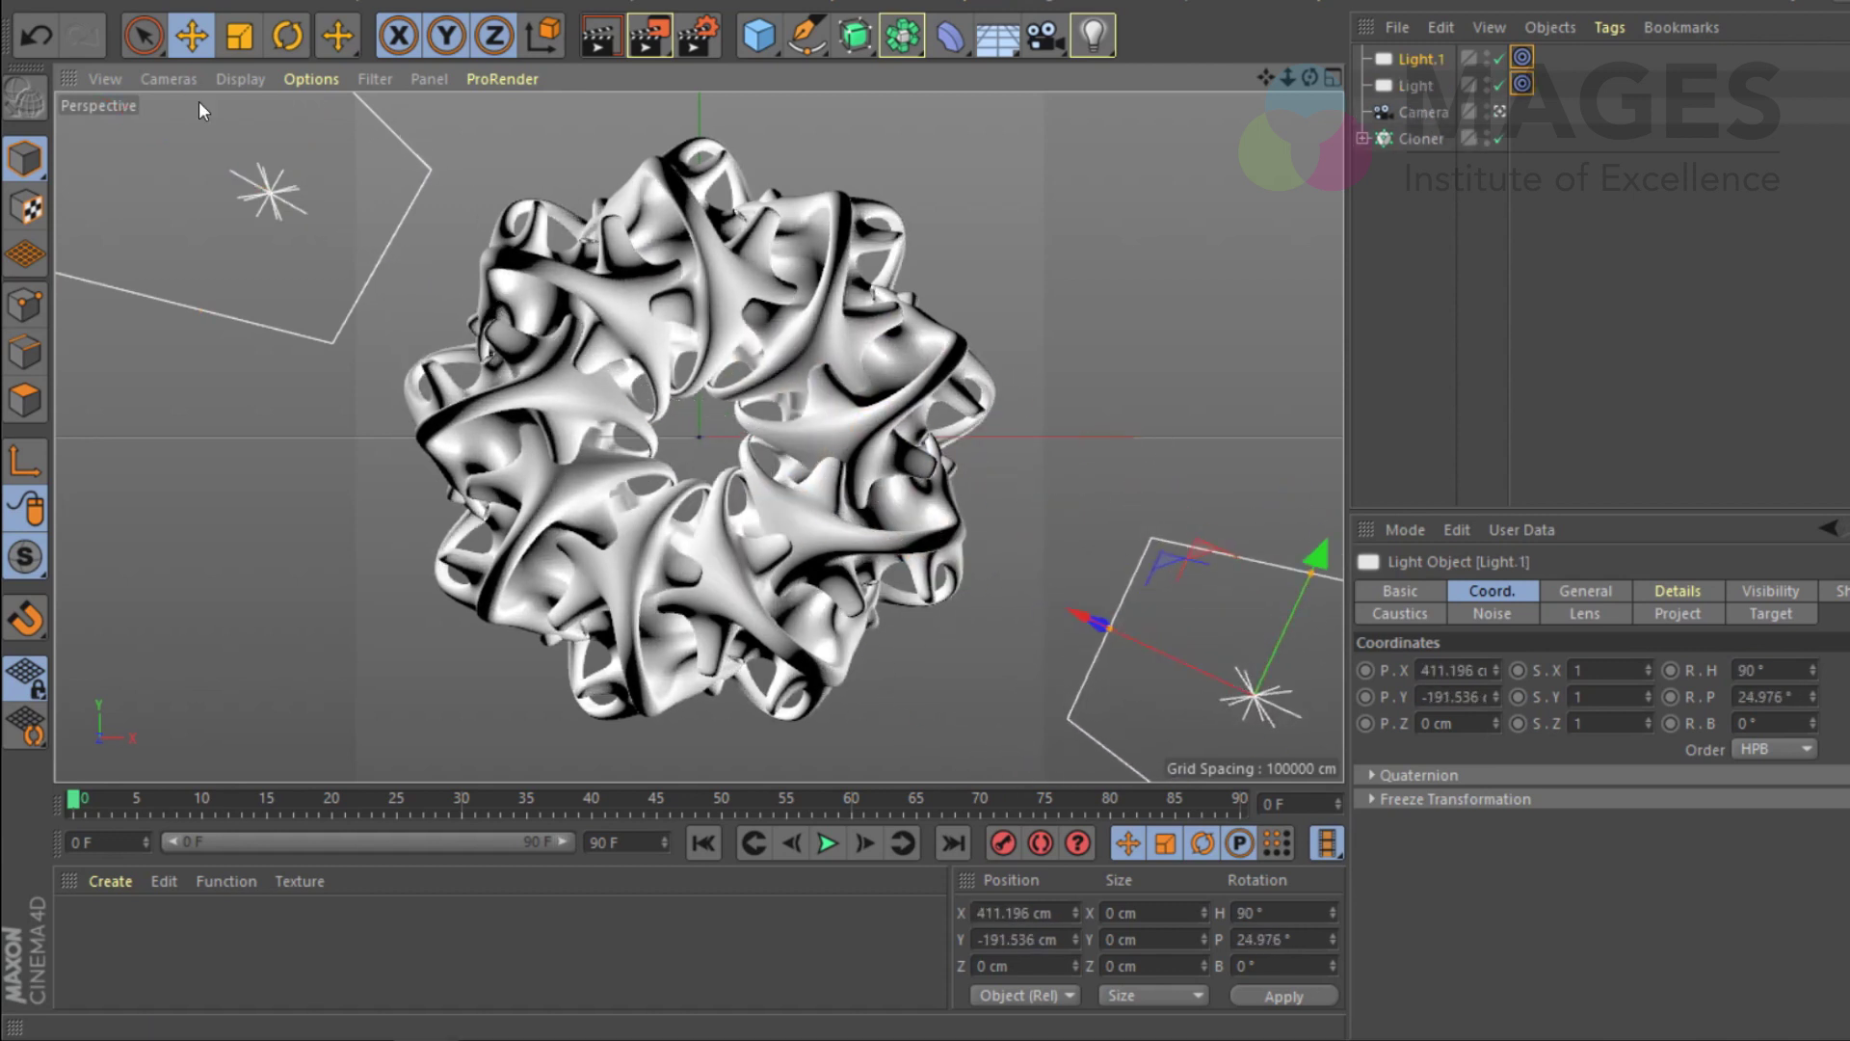
pyautogui.click(272, 192)
pyautogui.moveTo(412, 156); pyautogui.dragTo(318, 96)
# Step: Rename the upper-left light 'Blue' and the lower-right copy 'Yellow'
pyautogui.doubleClick(1419, 85)
pyautogui.write('Blue')
pyautogui.press('Return')
pyautogui.click(1418, 58)
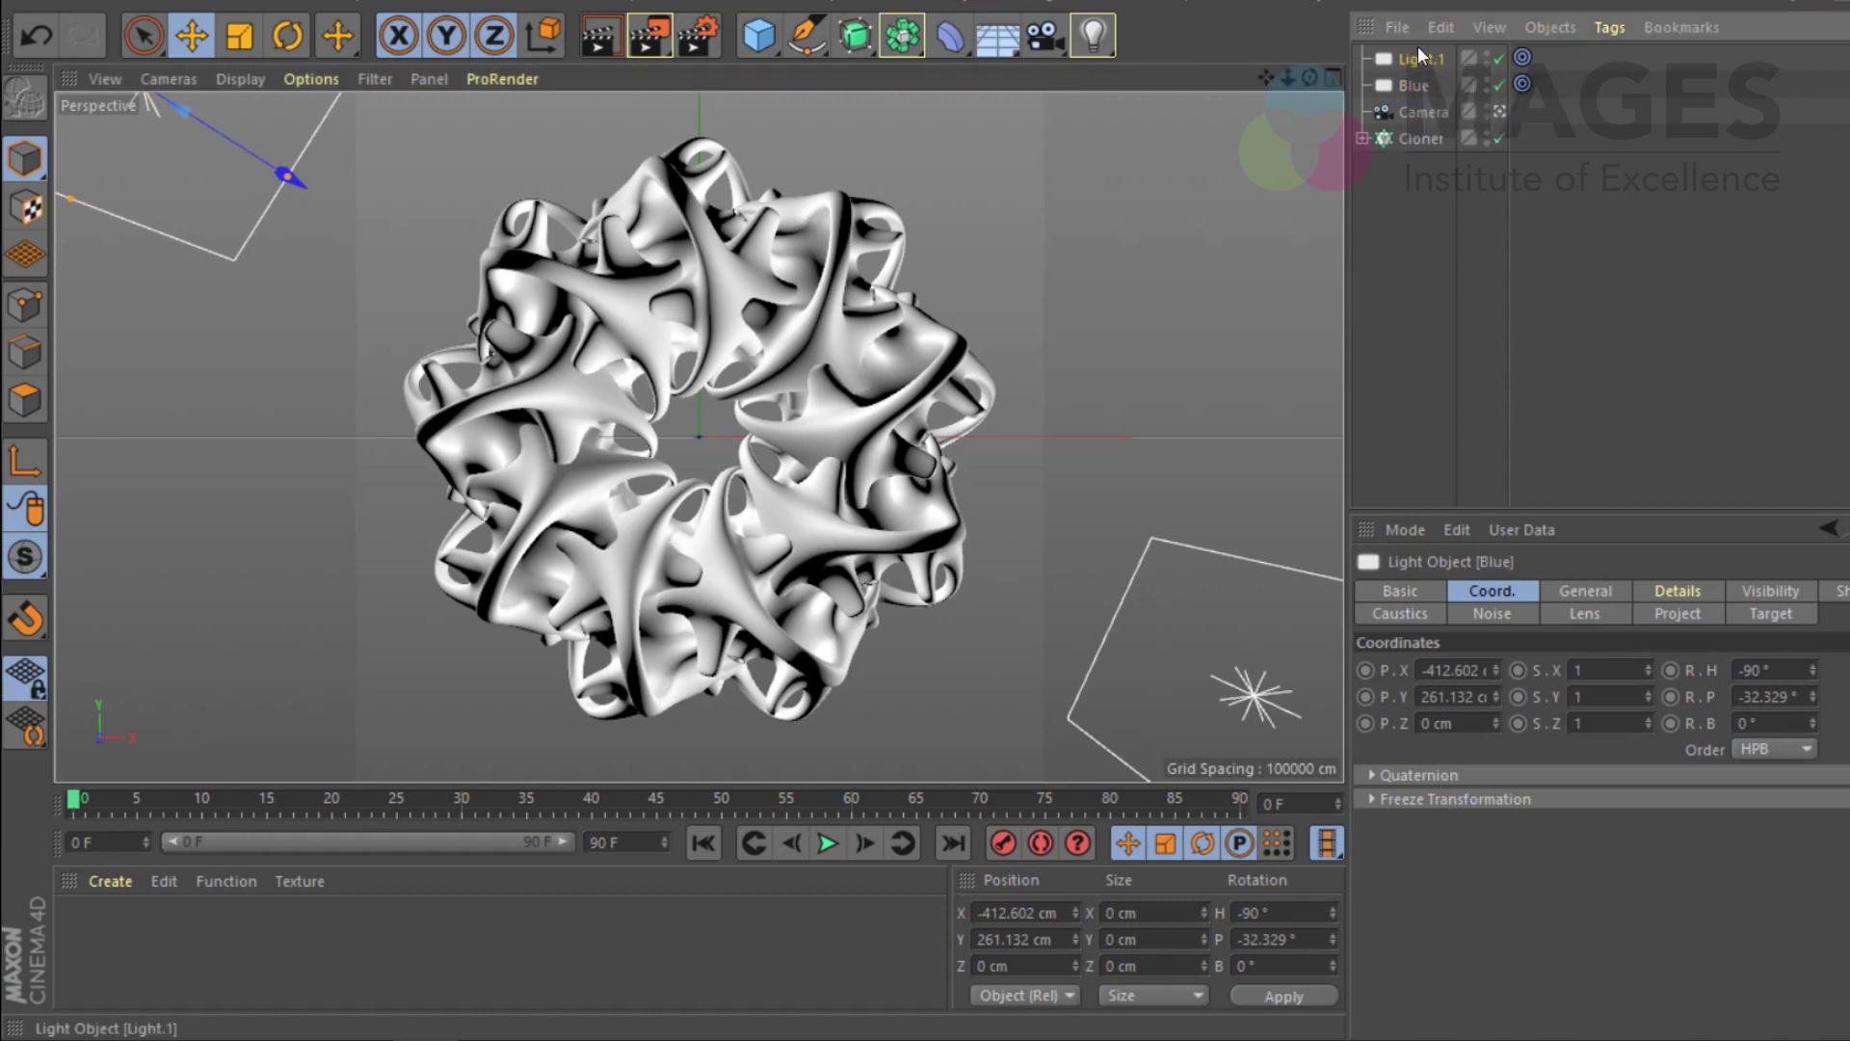
pyautogui.doubleClick(1419, 58)
pyautogui.write('Yellow')
pyautogui.press('Return')
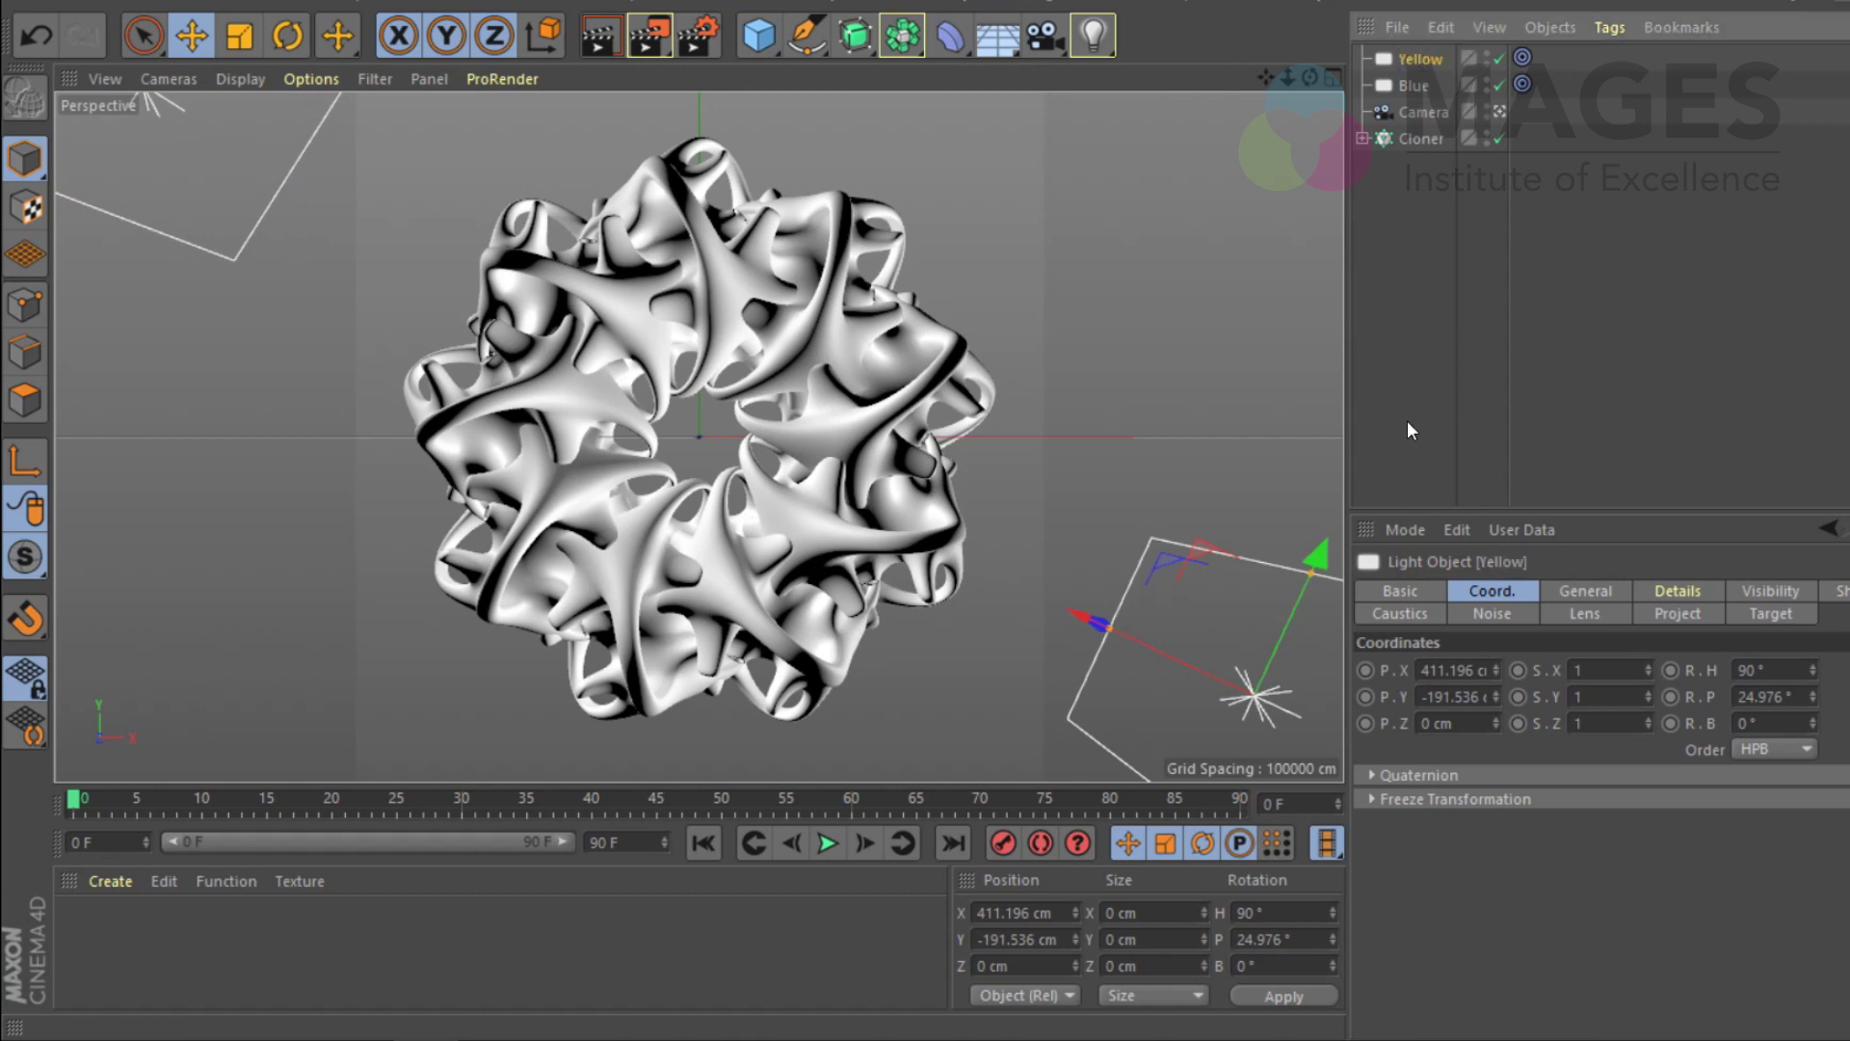
pyautogui.click(1368, 337)
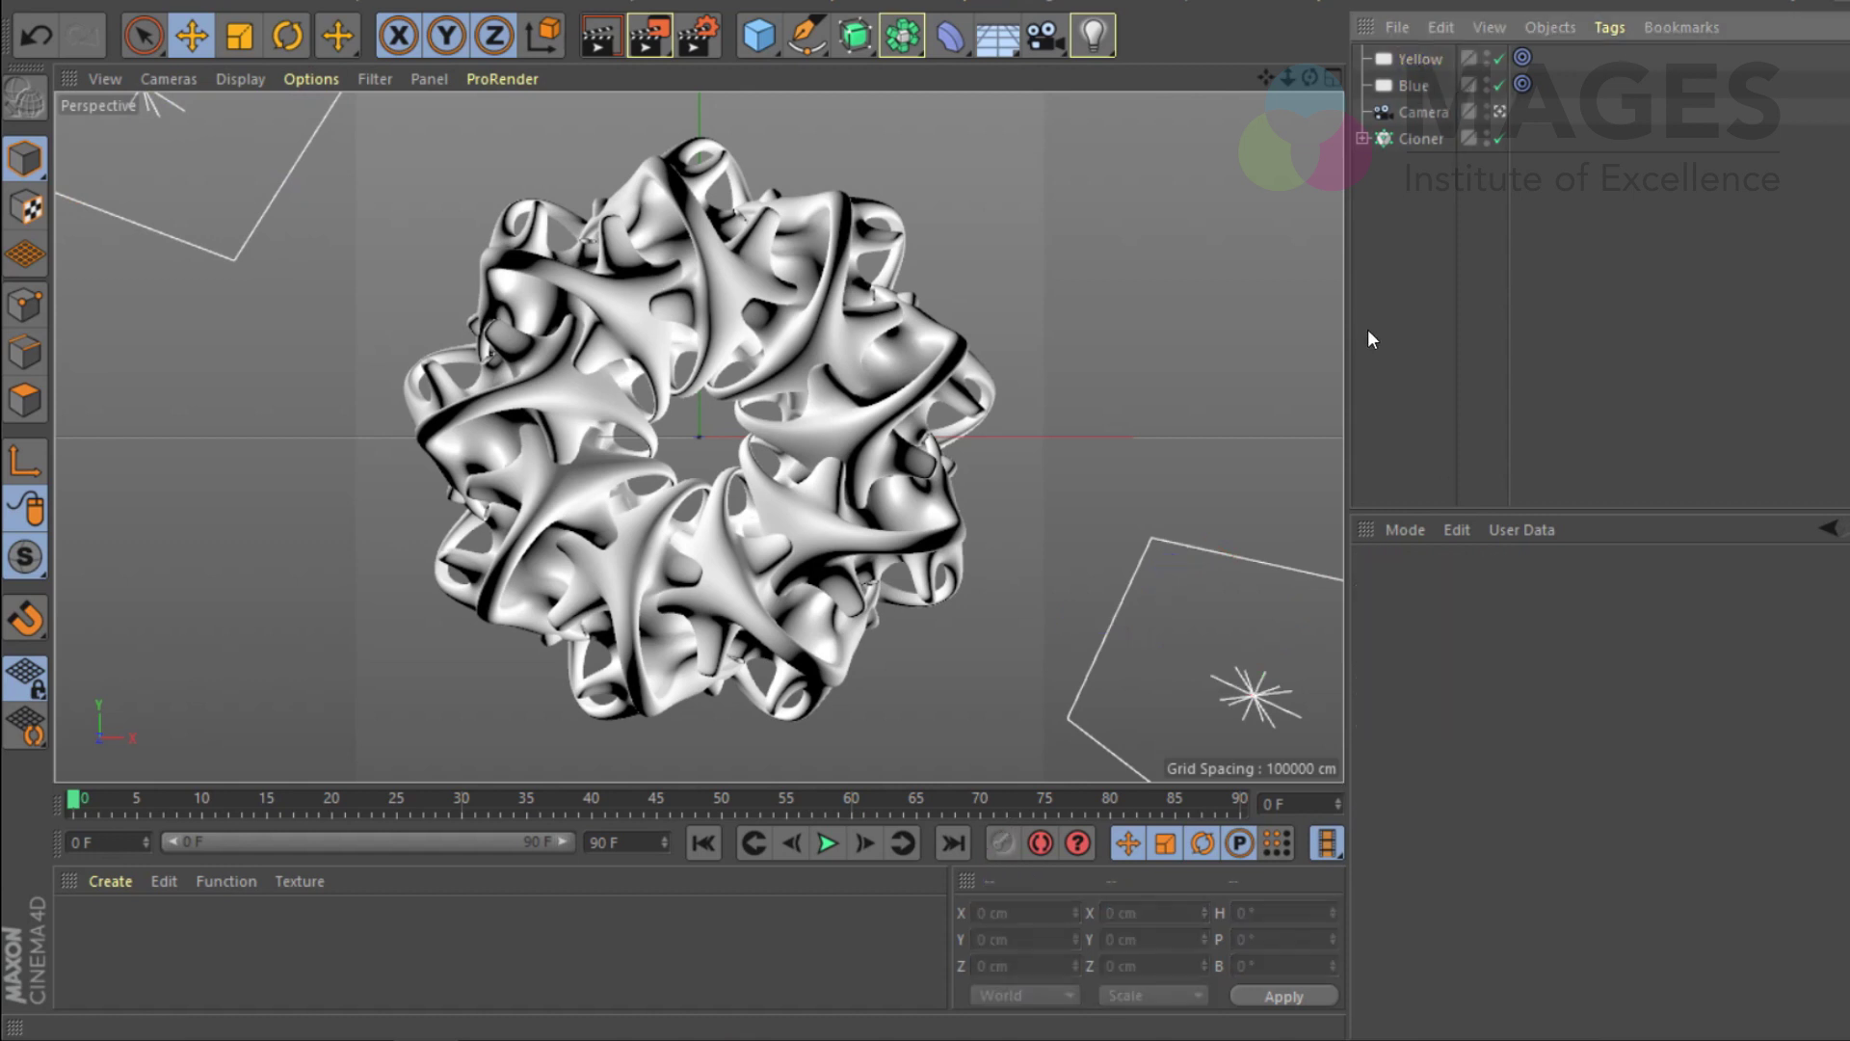
# Step: Test-render the lit ring, then give the Blue and Yellow lights Shadow Maps (Soft)
pyautogui.click(607, 39)
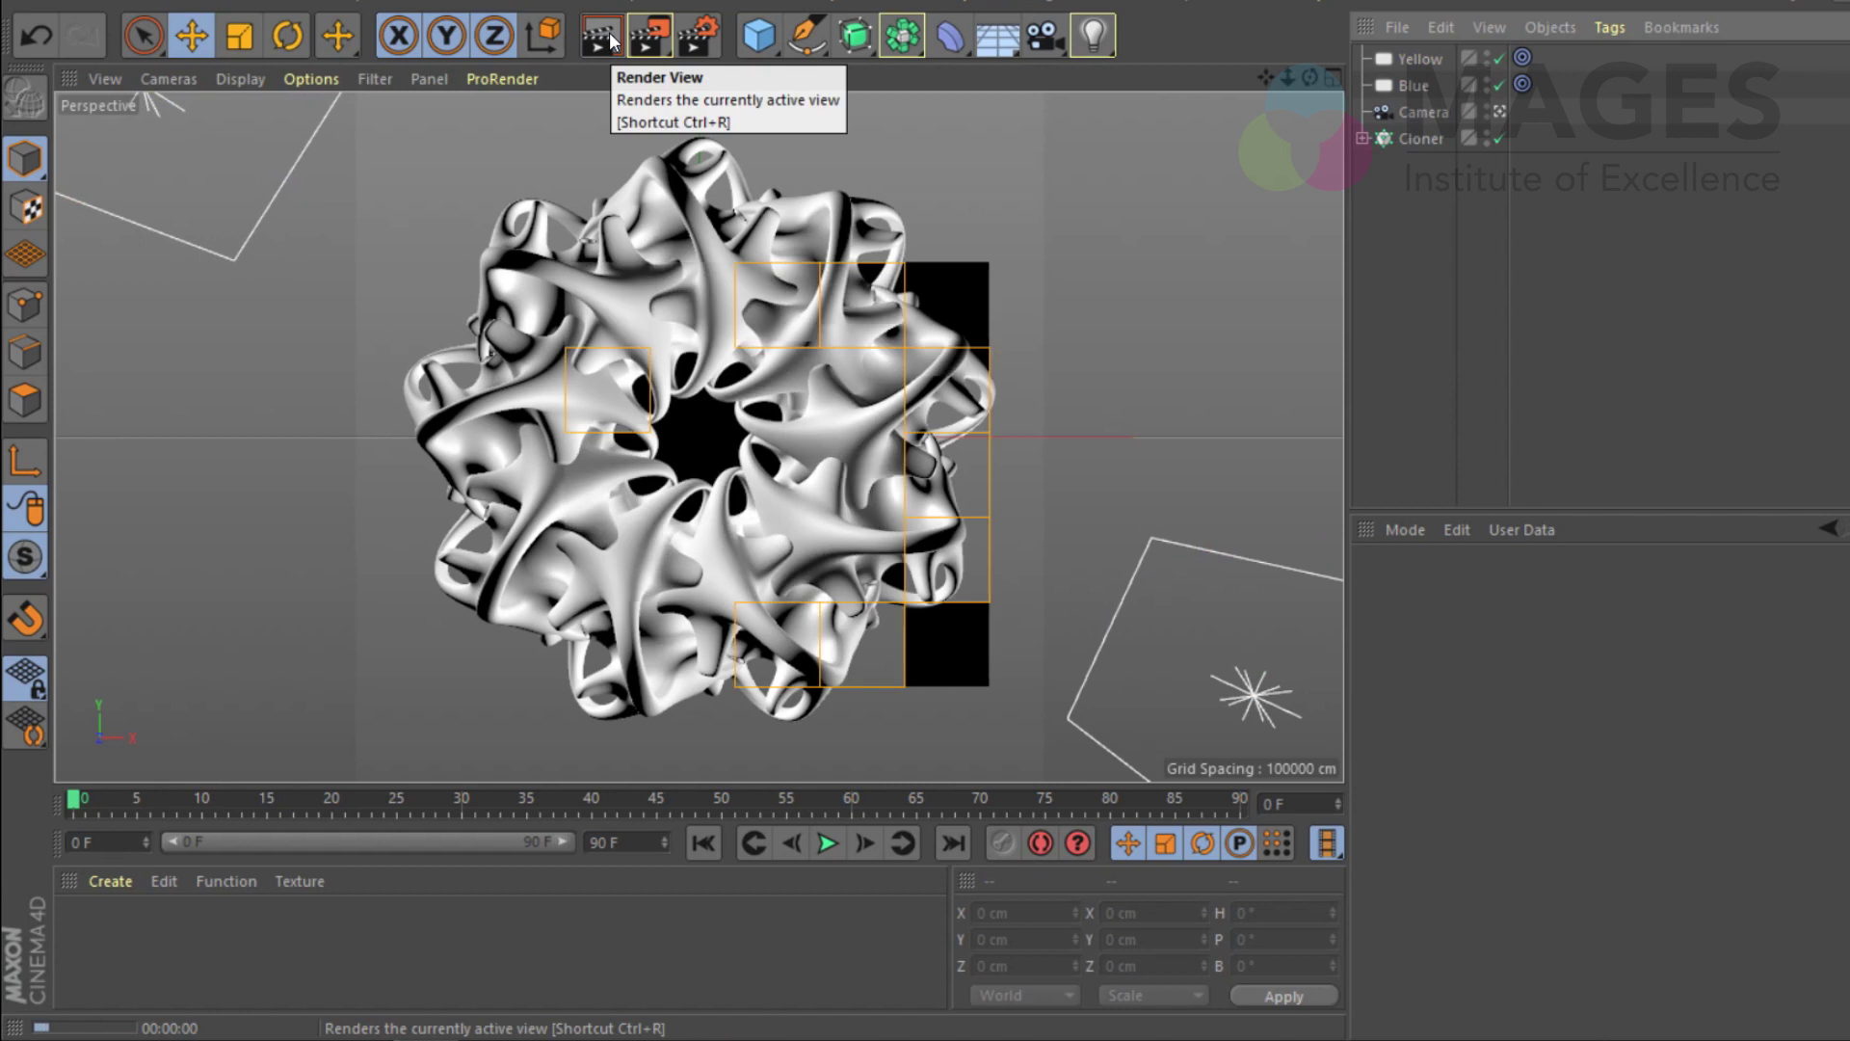
pyautogui.click(1414, 83)
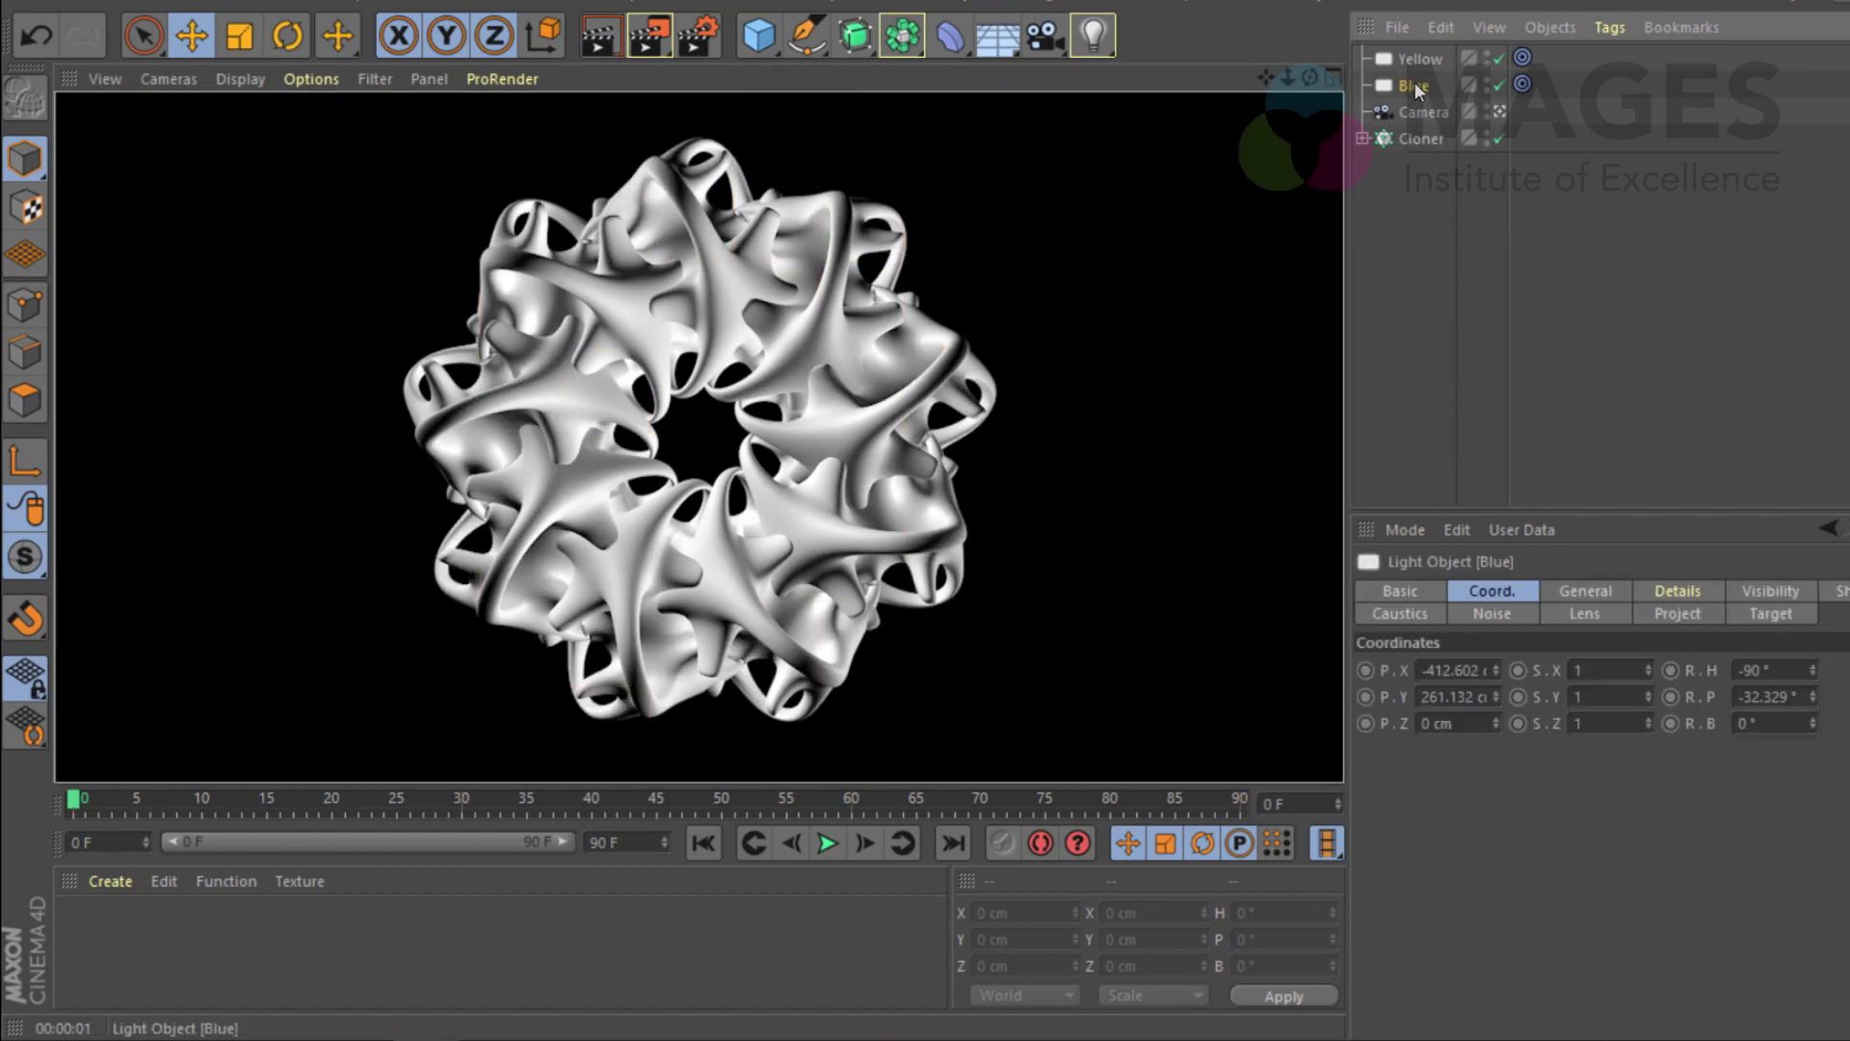
pyautogui.keyDown('ctrl'); pyautogui.click(1413, 58); pyautogui.keyUp('ctrl')
pyautogui.click(1584, 591)
pyautogui.click(1528, 868)
pyautogui.click(1518, 927)
pyautogui.click(1373, 279)
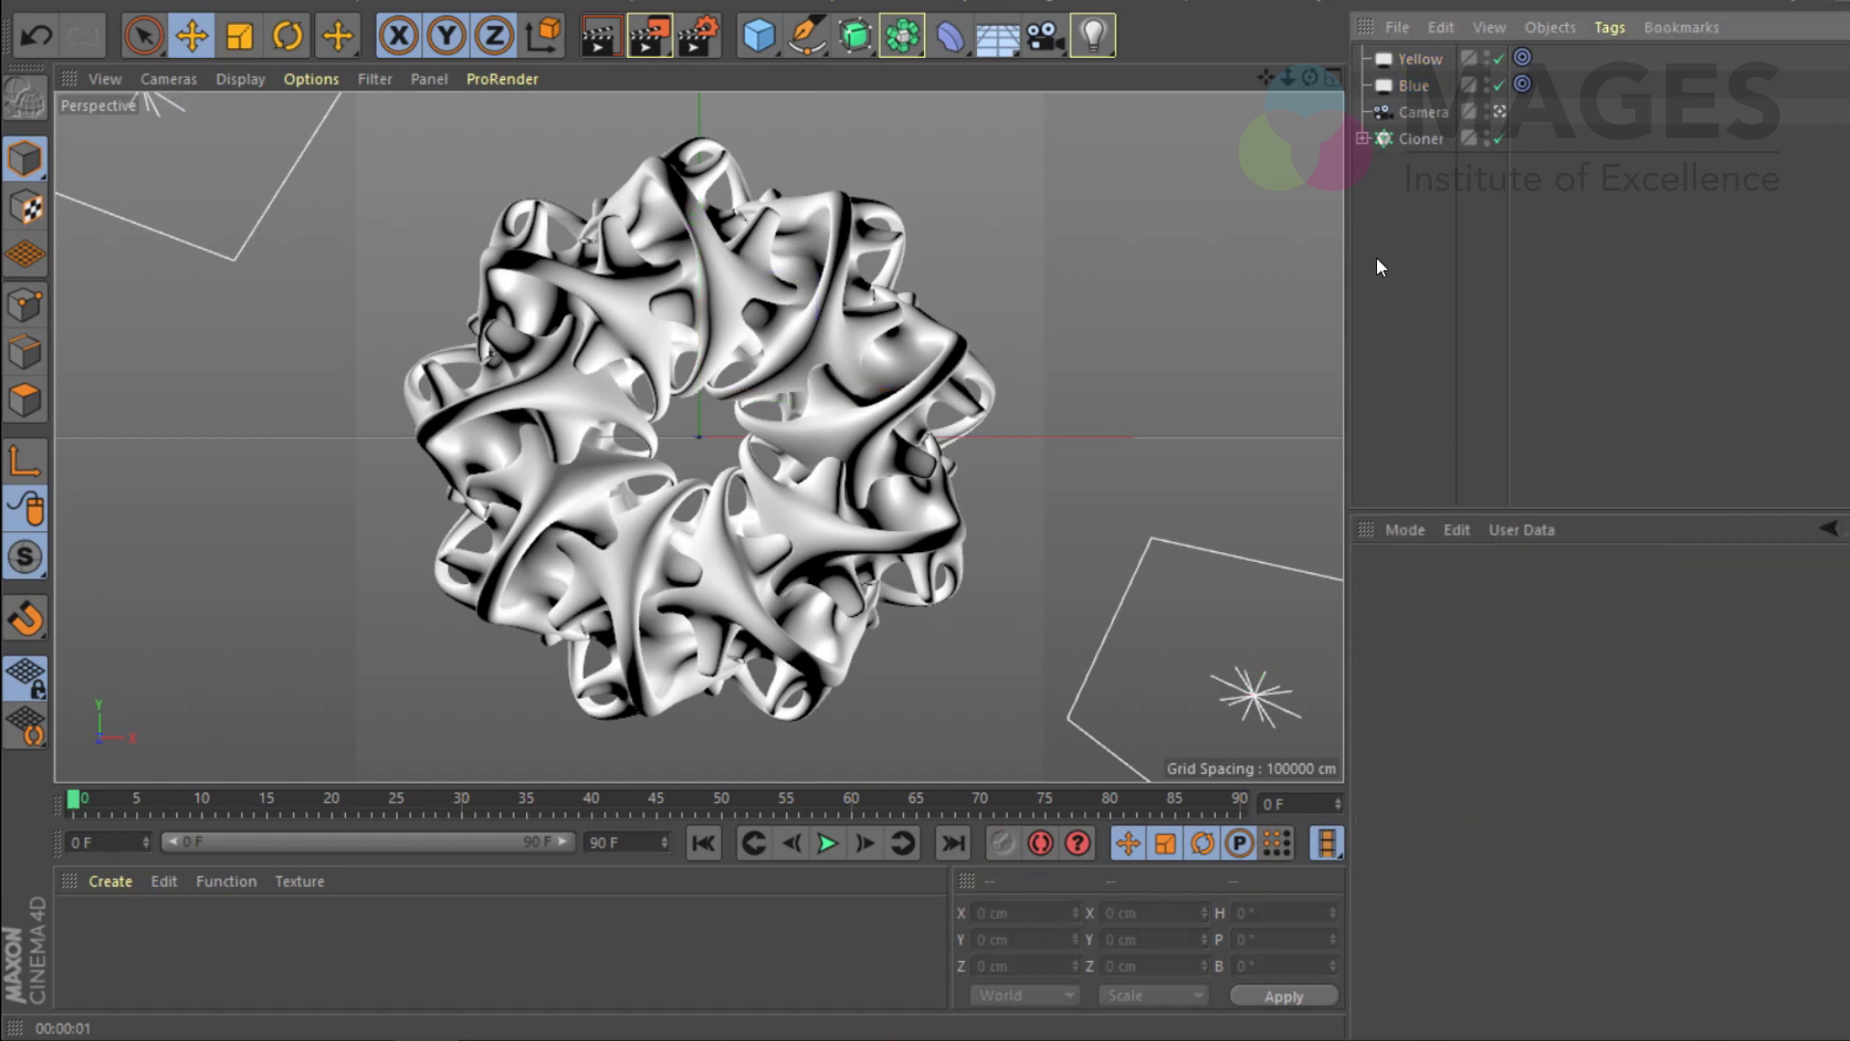
# Step: Re-render with soft shadows, then select only the Blue light and shift its hue toward blue
pyautogui.click(614, 41)
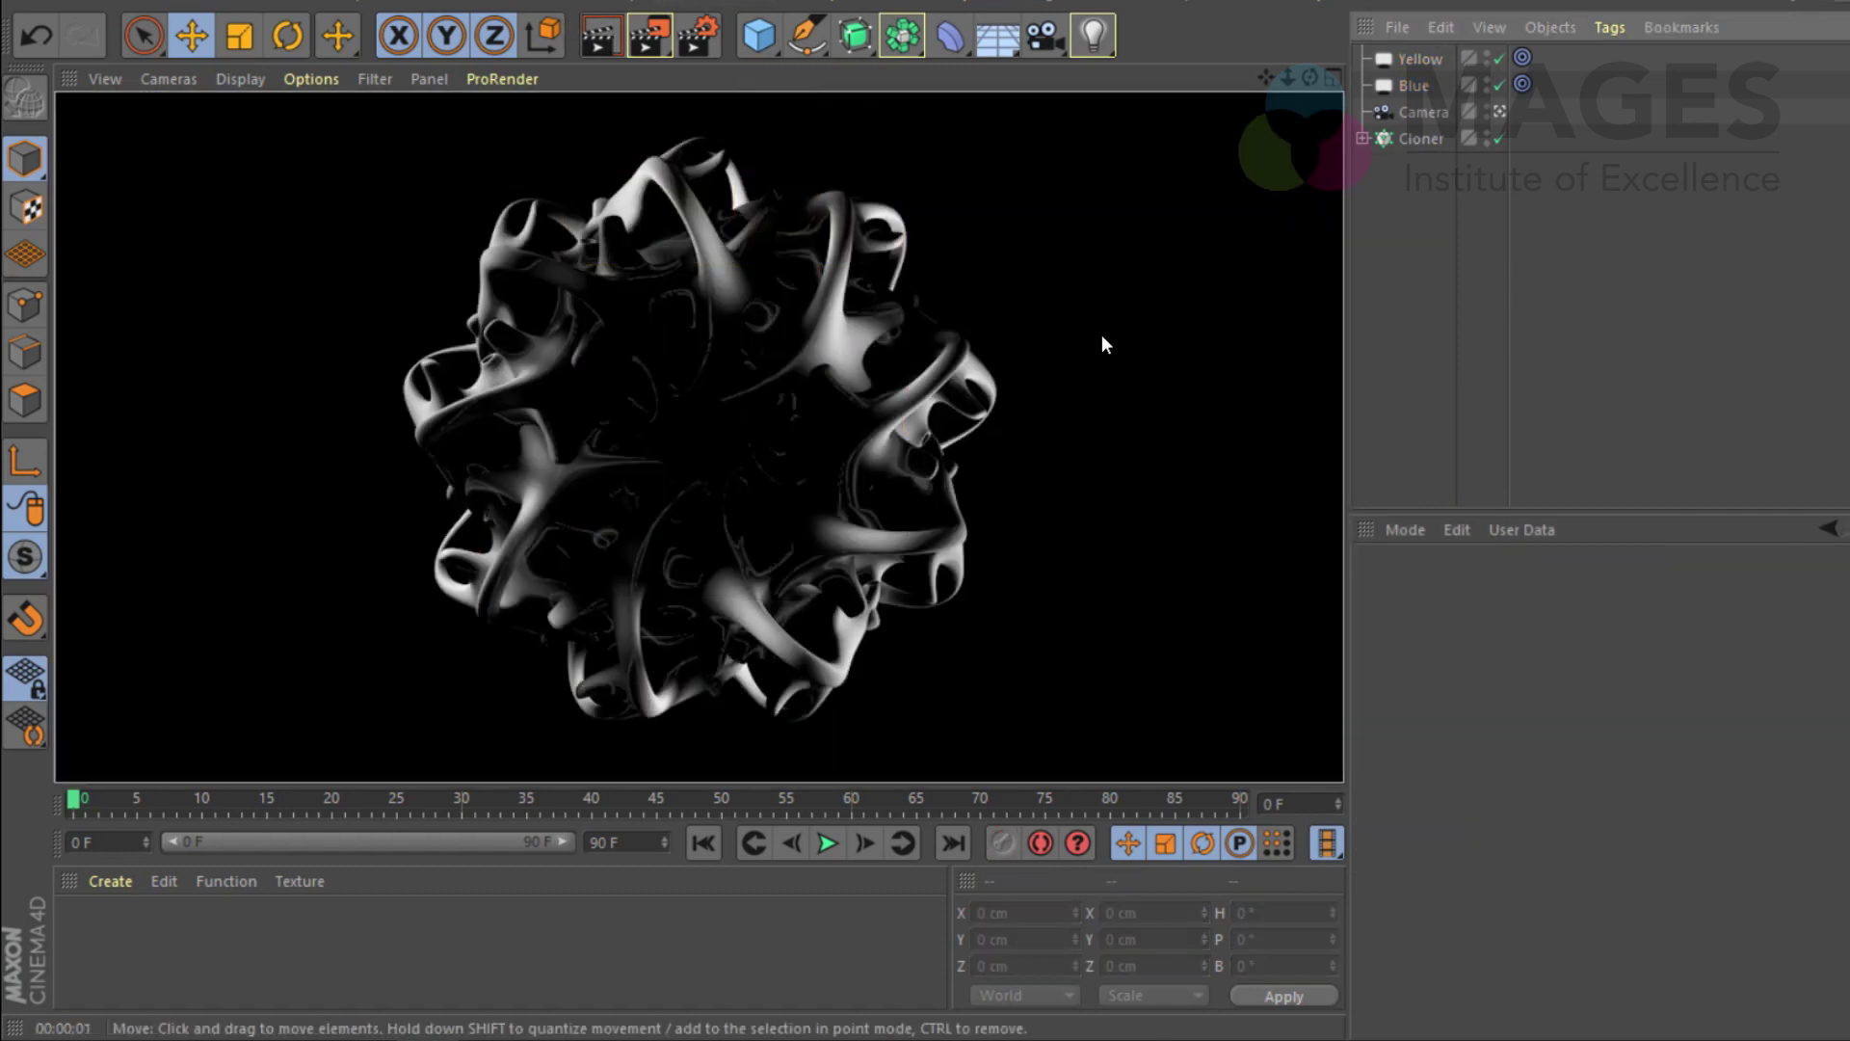
pyautogui.click(1420, 59)
pyautogui.keyDown('ctrl'); pyautogui.click(1414, 86); pyautogui.keyUp('ctrl')
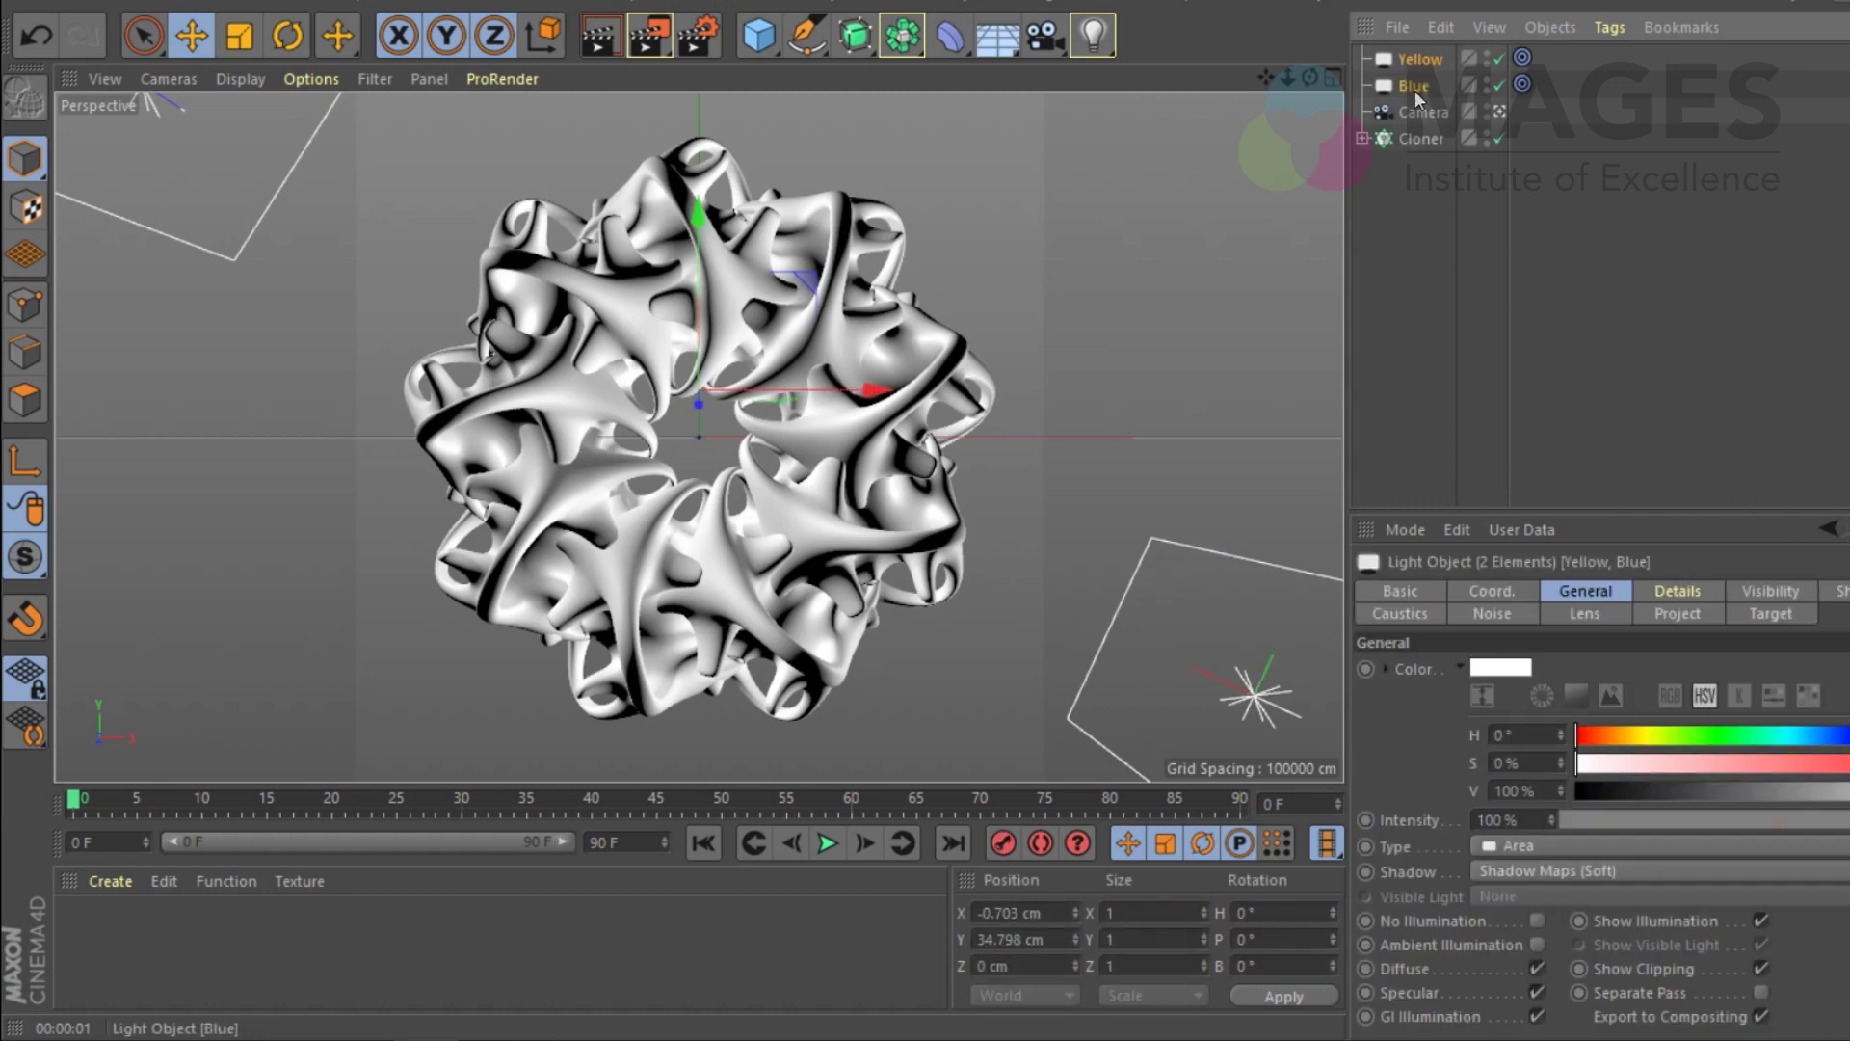
pyautogui.click(1416, 92)
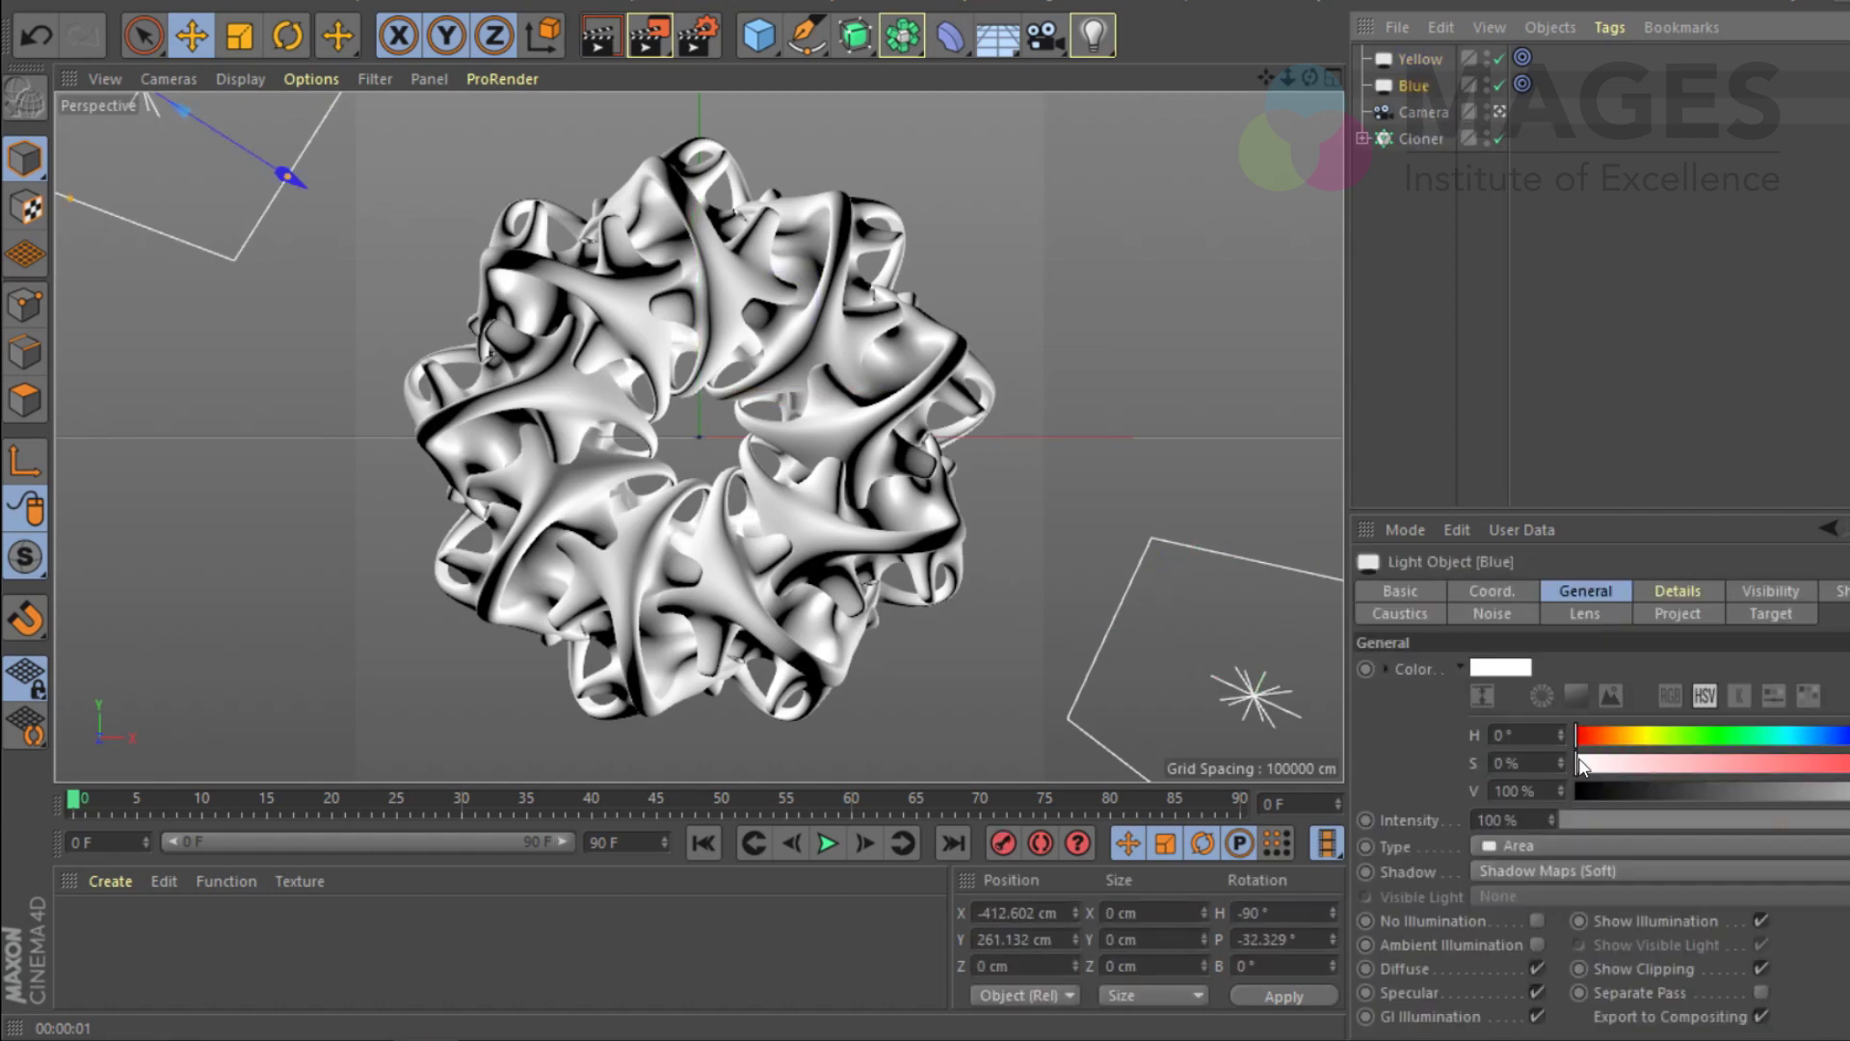
pyautogui.click(1796, 739)
# Step: Tint the Blue light pale blue at hue 209° and the Yellow light warm cream at 38°
pyautogui.click(1820, 735)
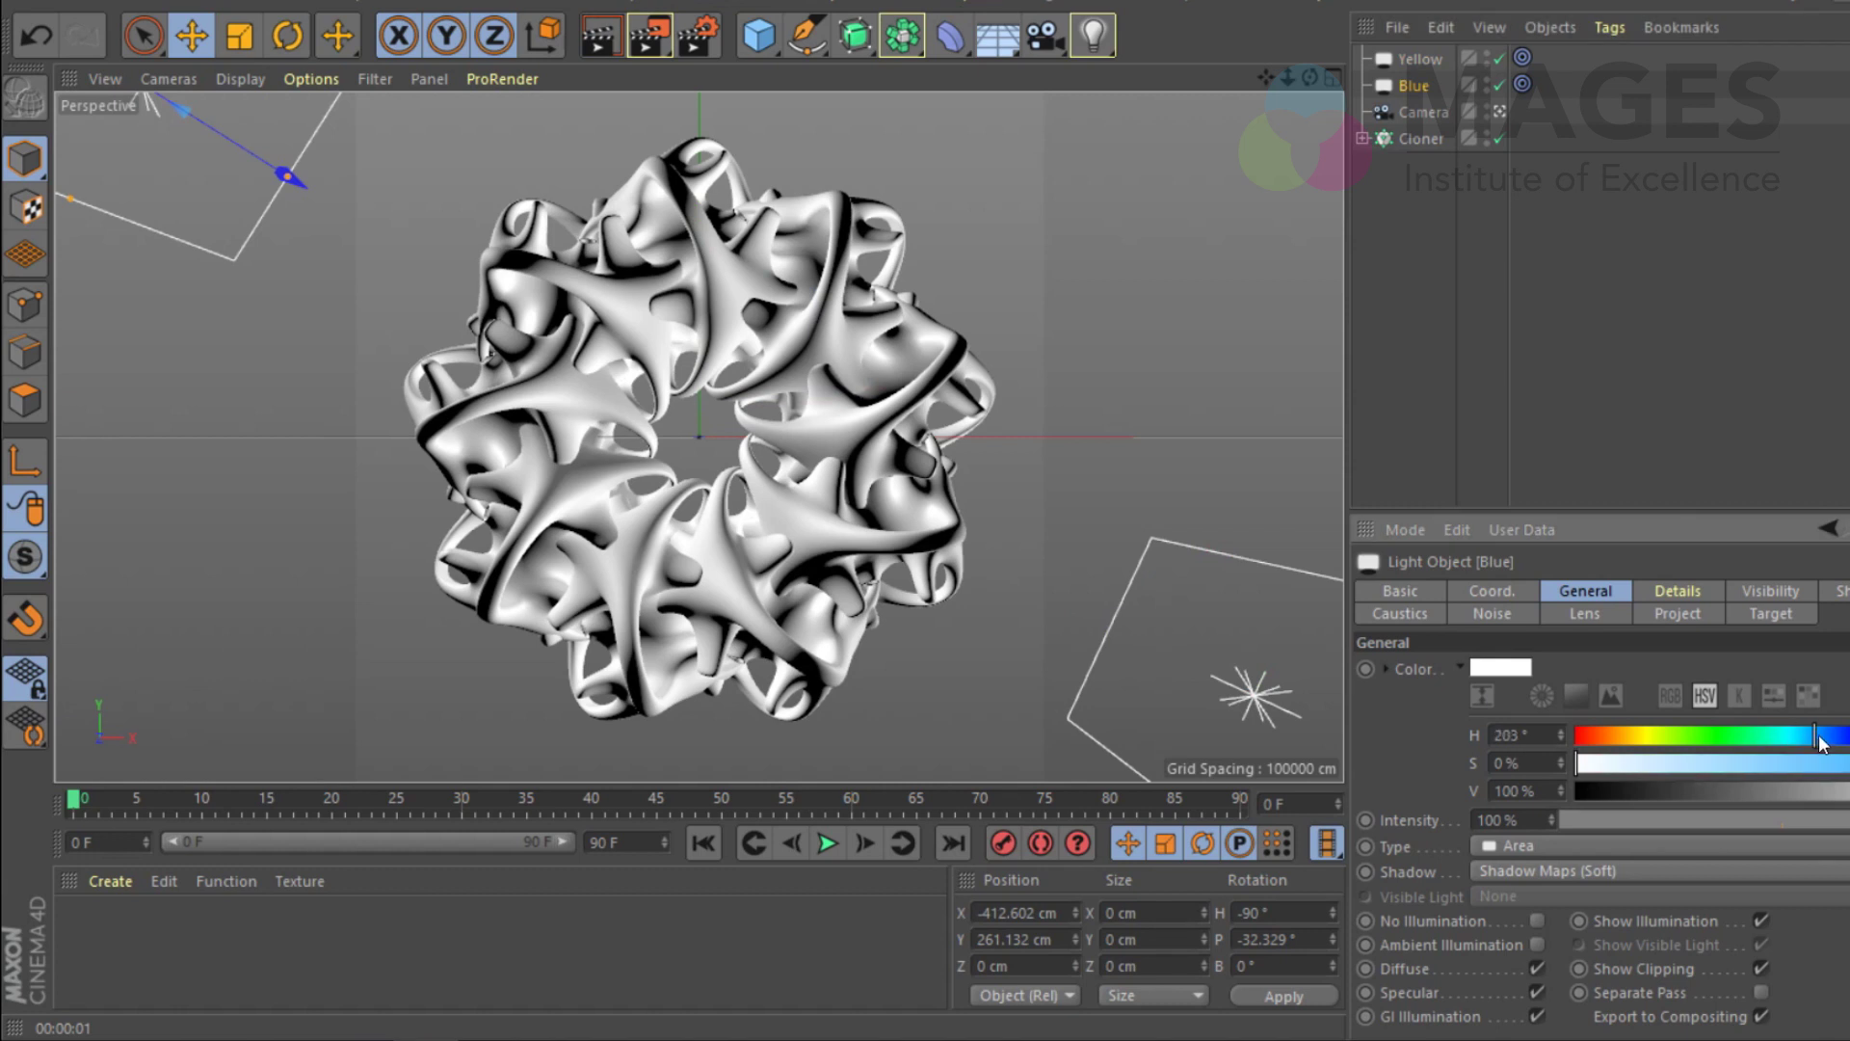
pyautogui.click(1684, 763)
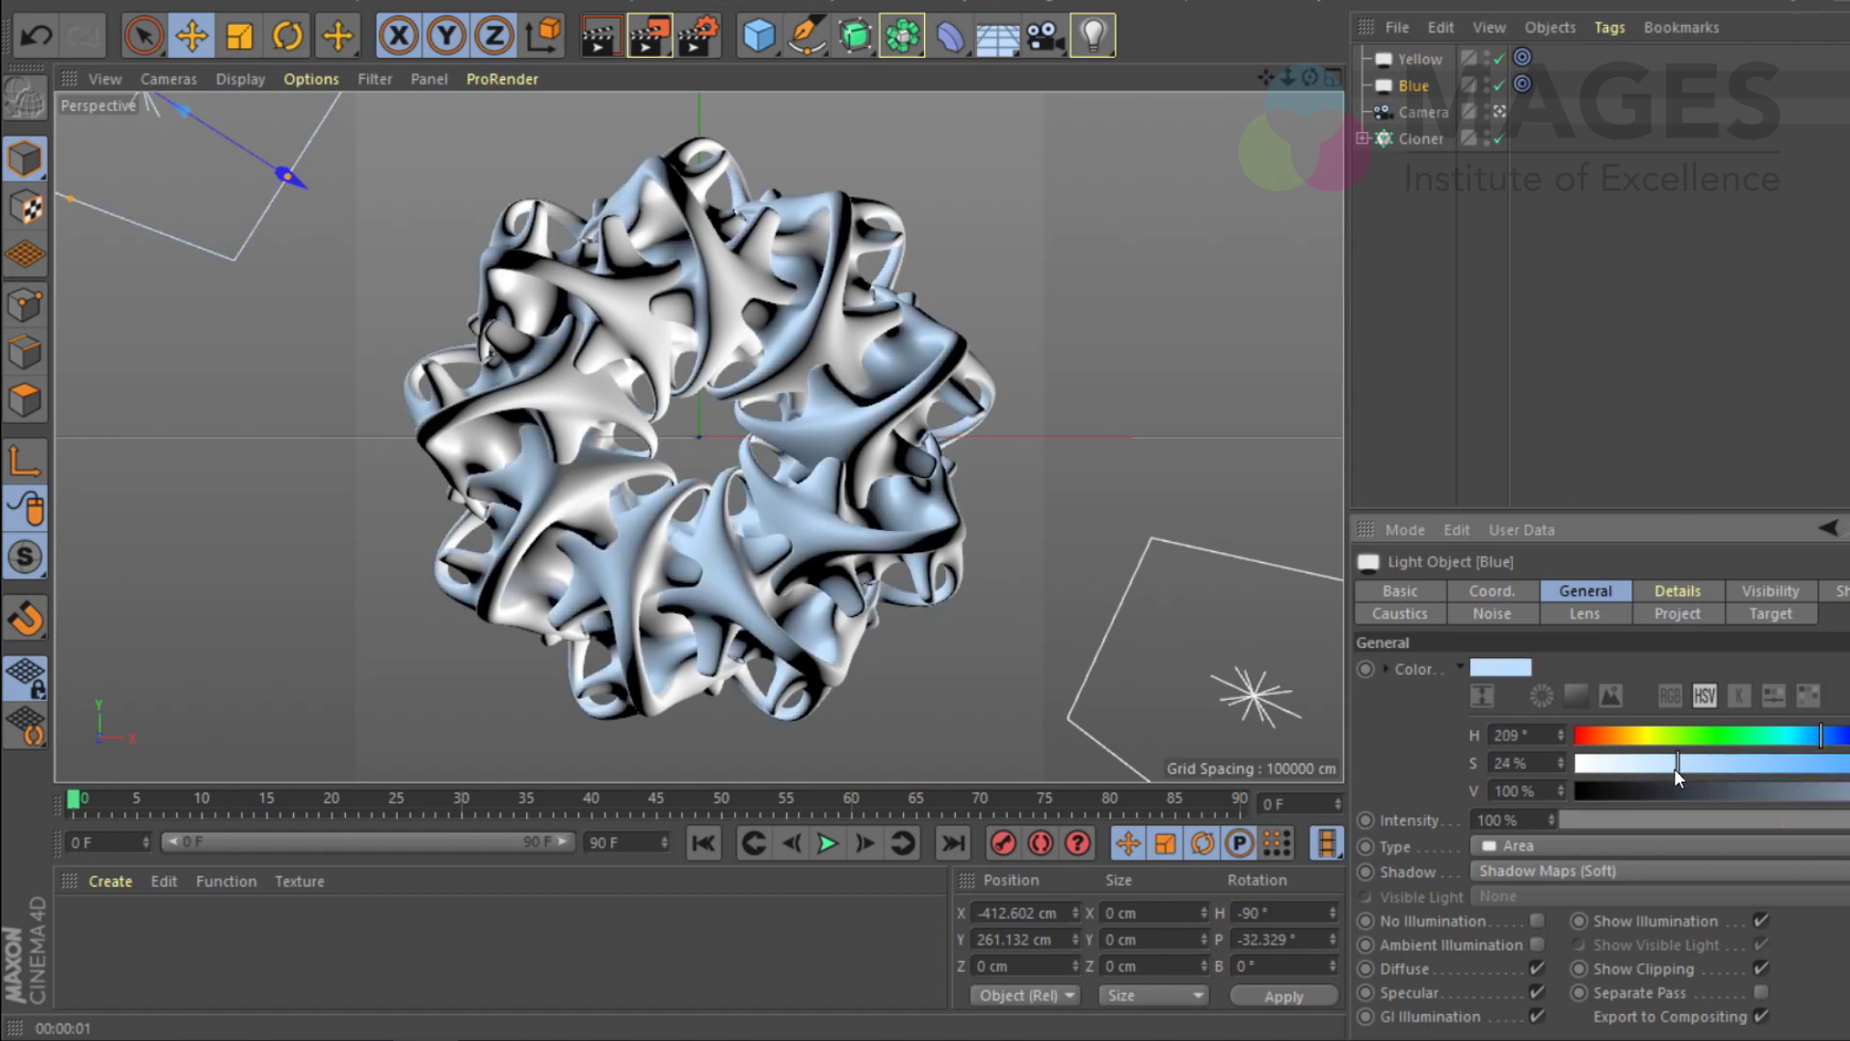
pyautogui.click(1420, 58)
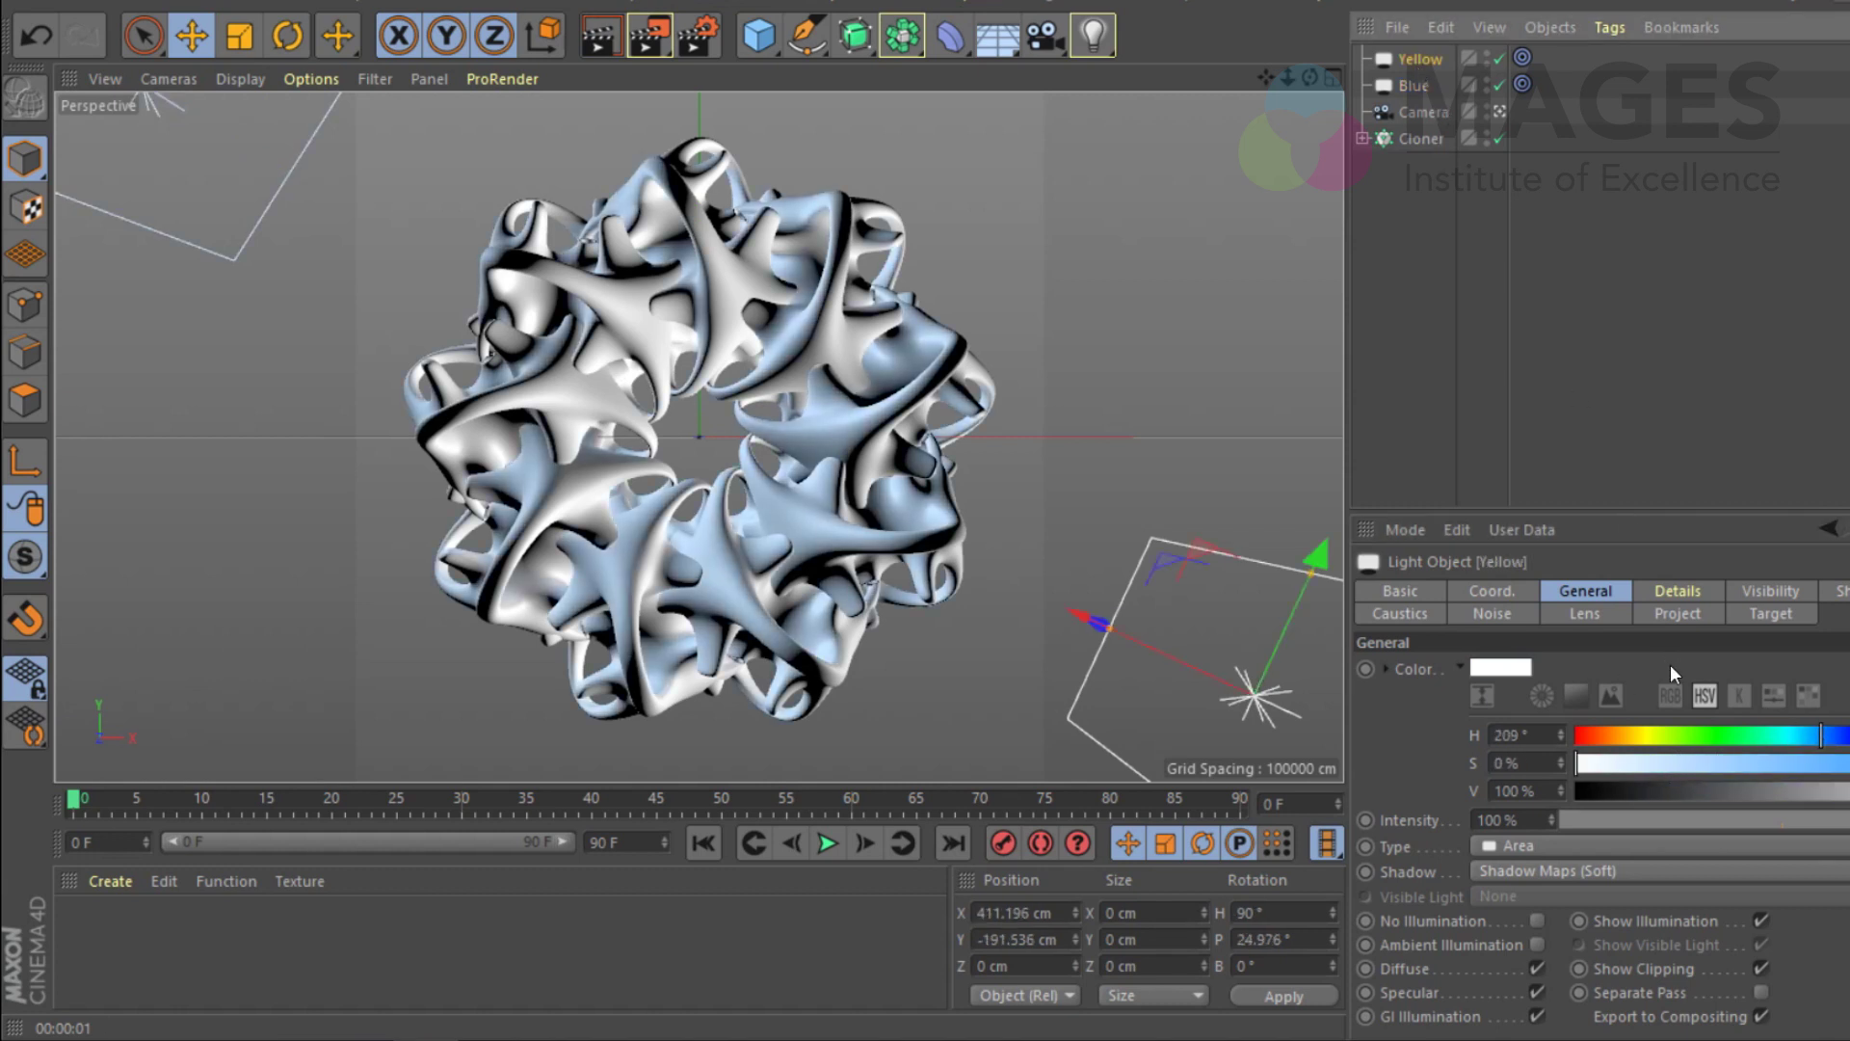
pyautogui.click(1621, 735)
pyautogui.click(1670, 763)
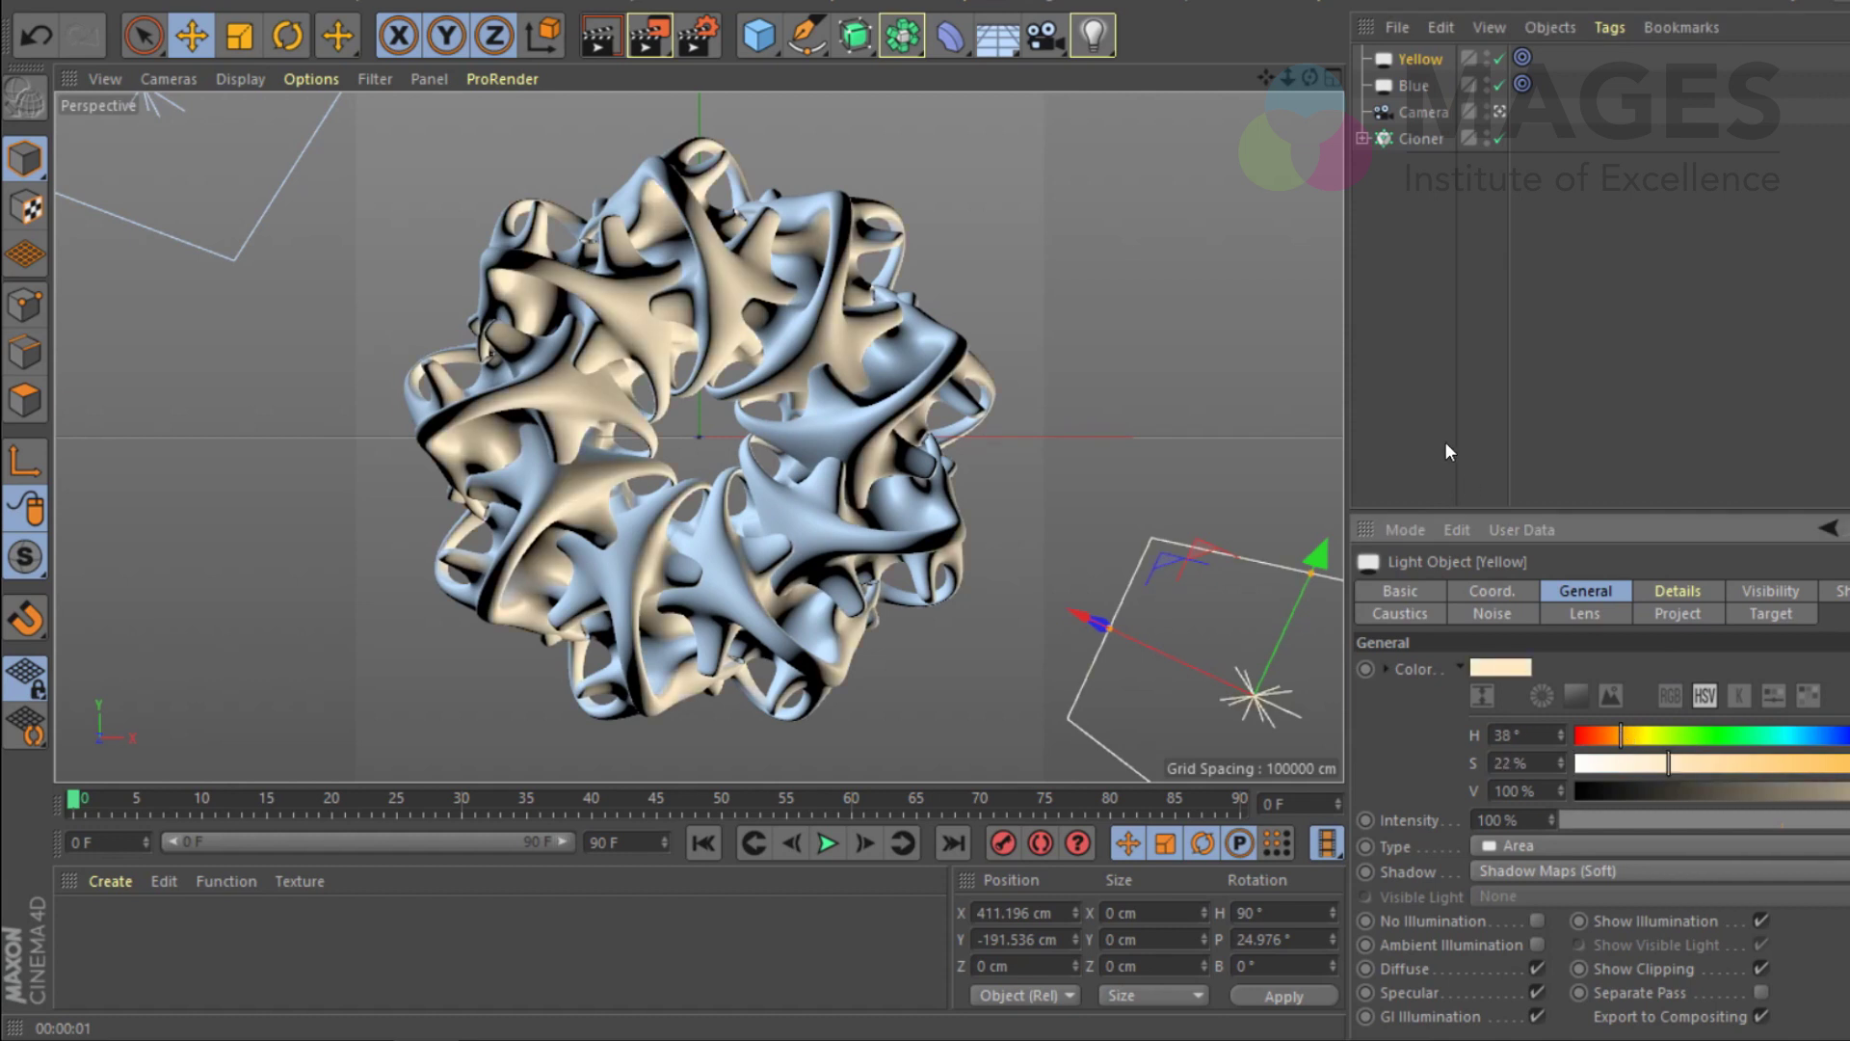
pyautogui.click(1467, 476)
# Step: Move both lights forward along Z in the top view of the four-view layout
pyautogui.middleClick(1084, 297)
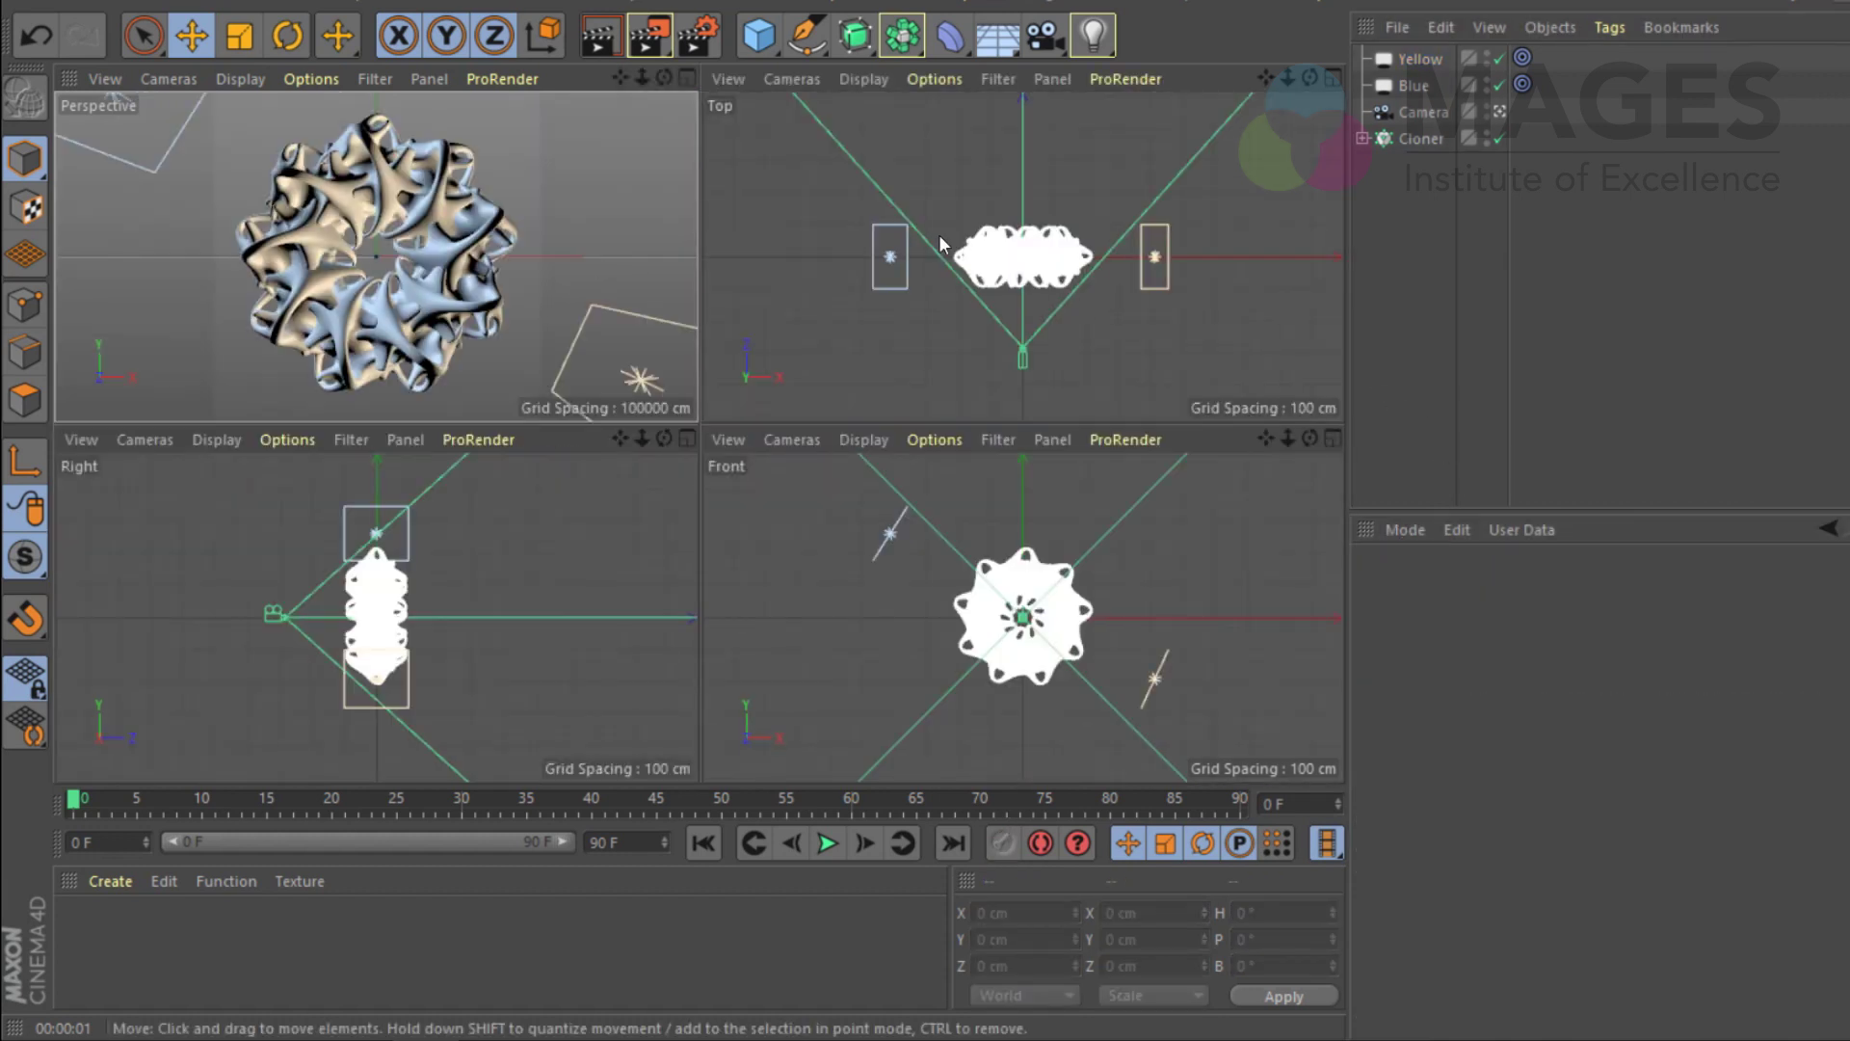
pyautogui.click(892, 255)
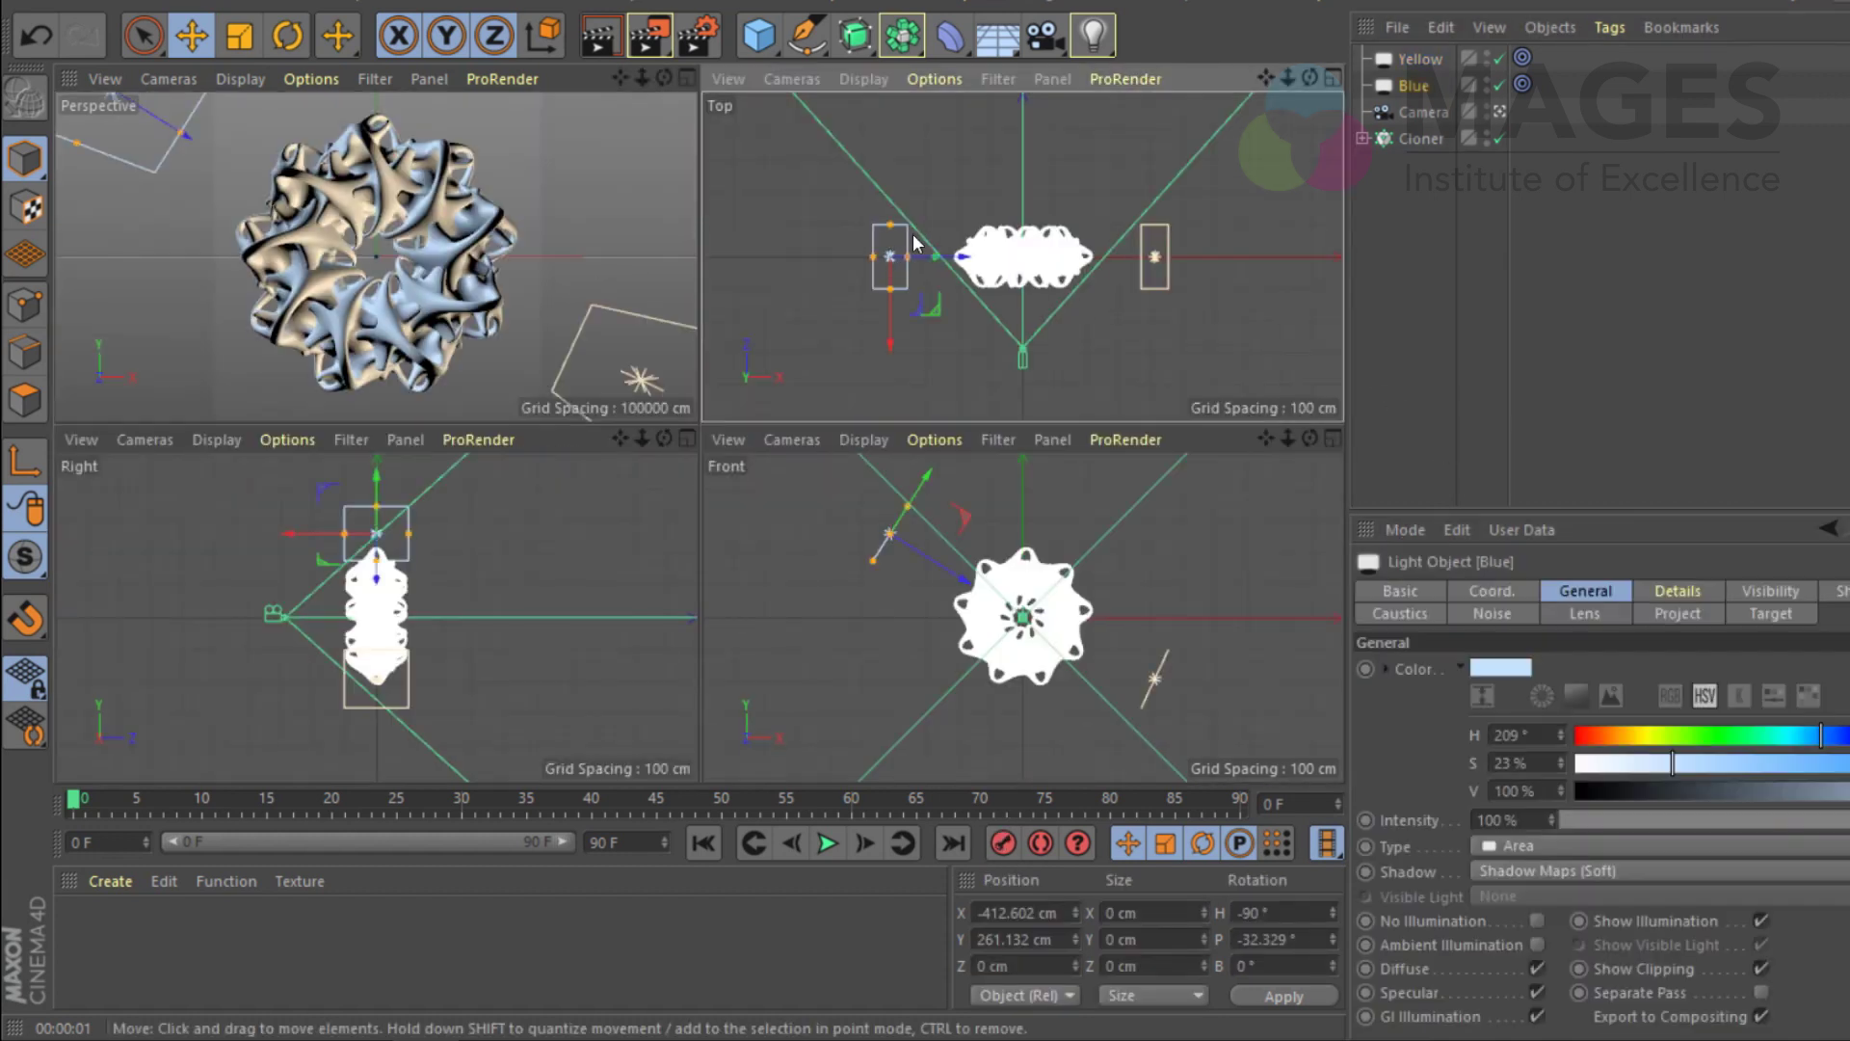
pyautogui.keyDown('shift'); pyautogui.click(1156, 266); pyautogui.keyUp('shift')
pyautogui.moveTo(1025, 198)
pyautogui.mouseDown()
pyautogui.moveTo(1031, 160)
pyautogui.moveTo(1027, 176)
pyautogui.mouseUp()
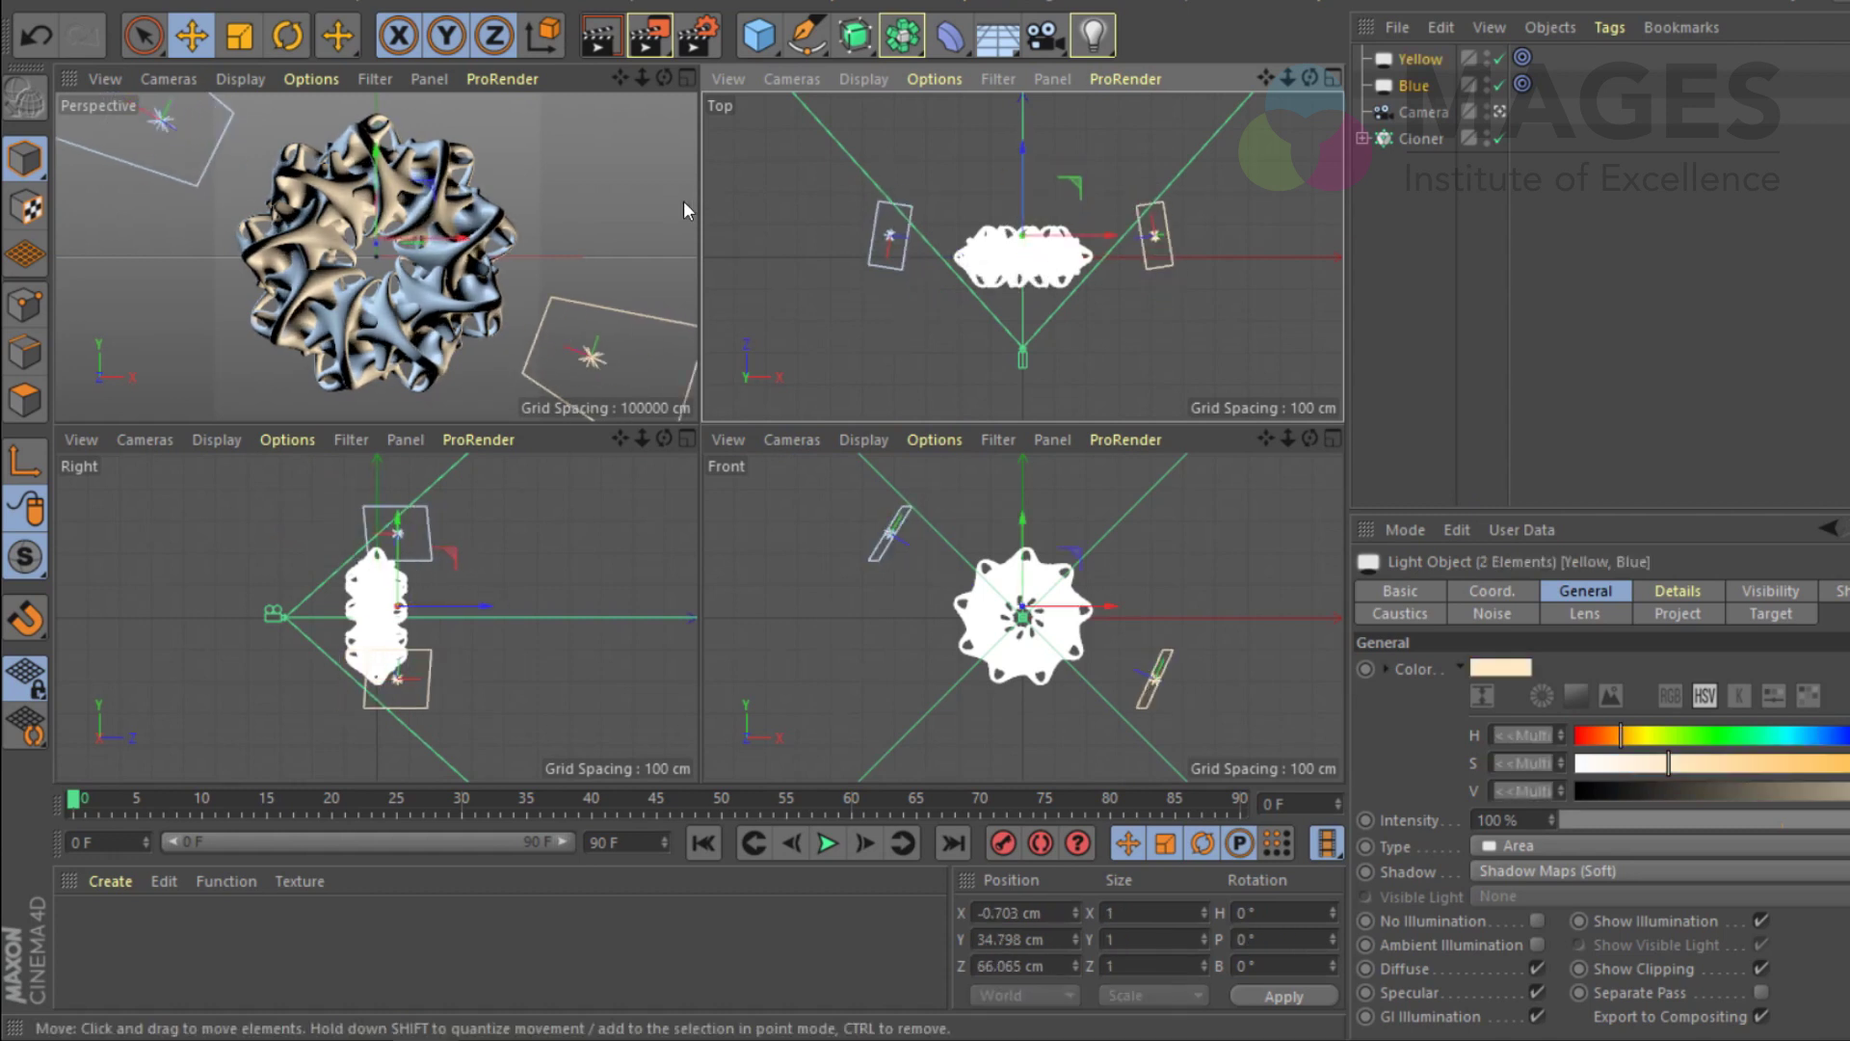
pyautogui.click(526, 154)
pyautogui.middleClick(501, 149)
# Step: Render the view to check the coloured lighting, then clear it and deselect the lights
pyautogui.click(604, 38)
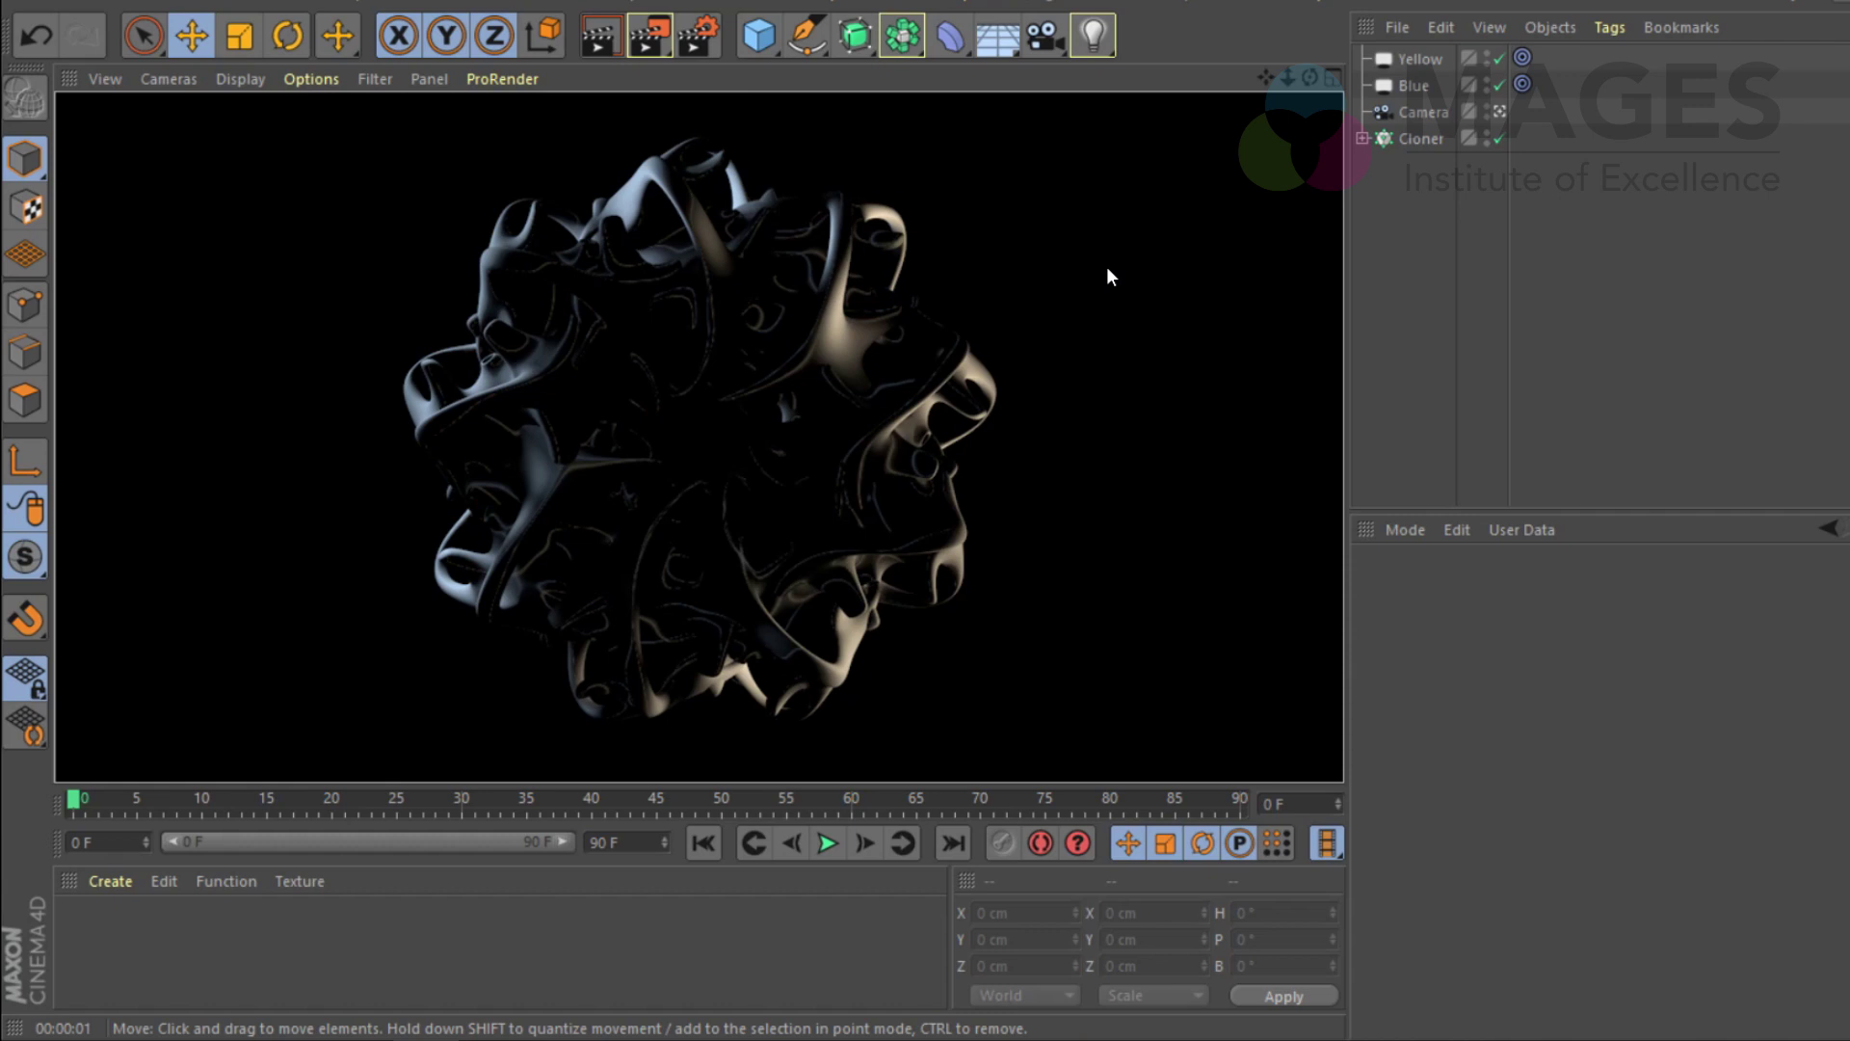
pyautogui.click(1401, 85)
pyautogui.keyDown('shift'); pyautogui.click(1414, 58); pyautogui.keyUp('shift')
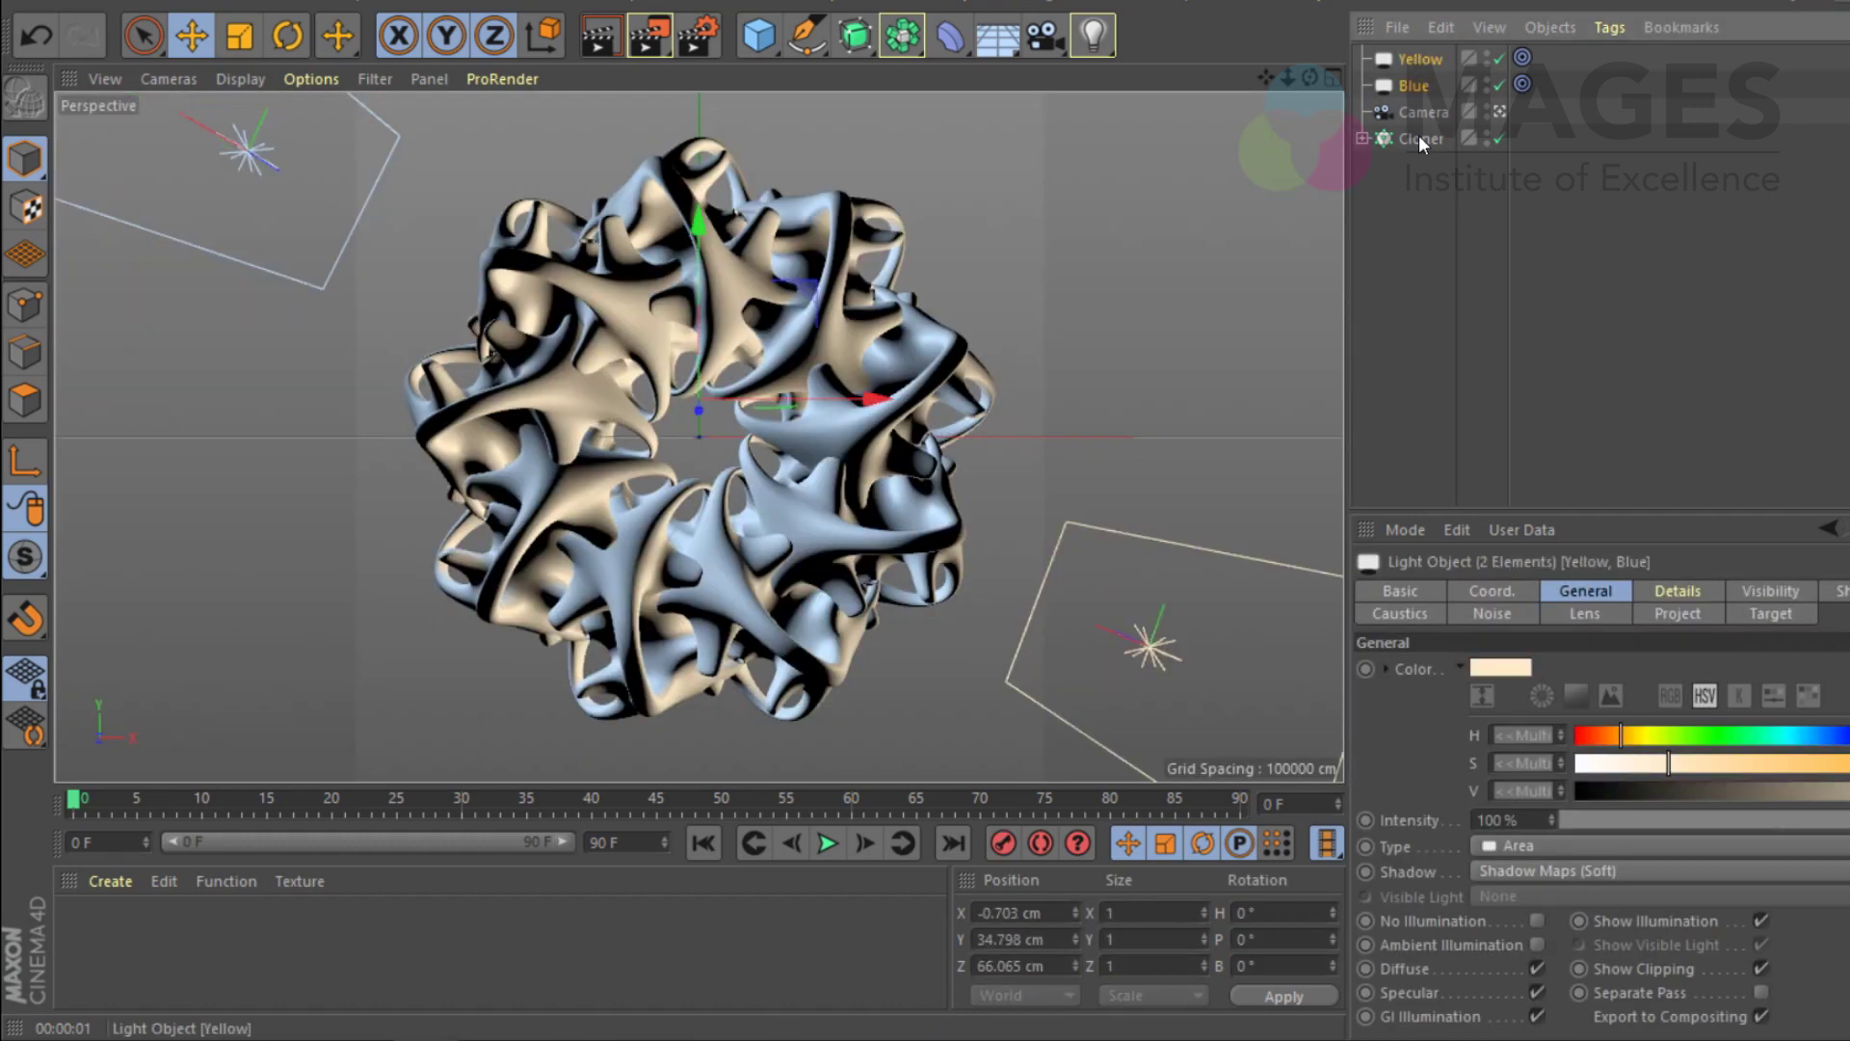
pyautogui.click(1413, 262)
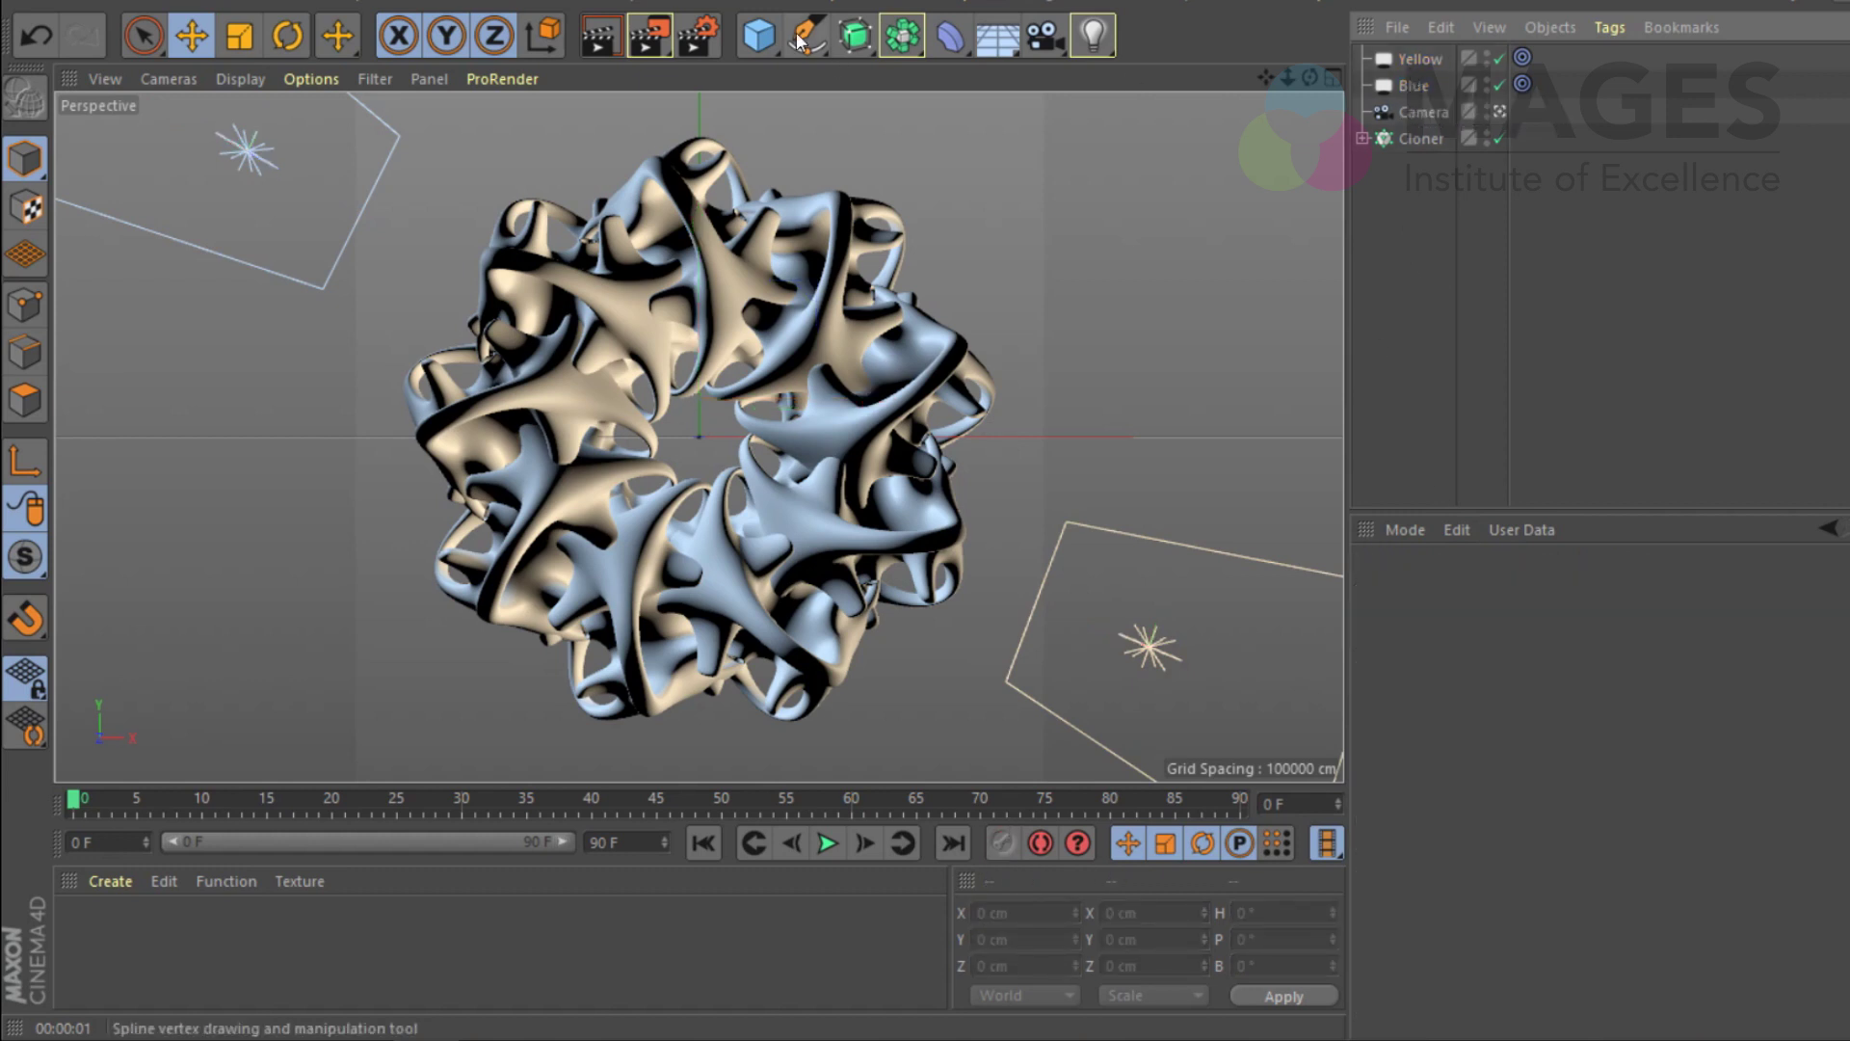
pyautogui.click(696, 37)
# Step: Switch the renderer to Physical and add Ambient Occlusion and Global Illumination effects
pyautogui.click(874, 135)
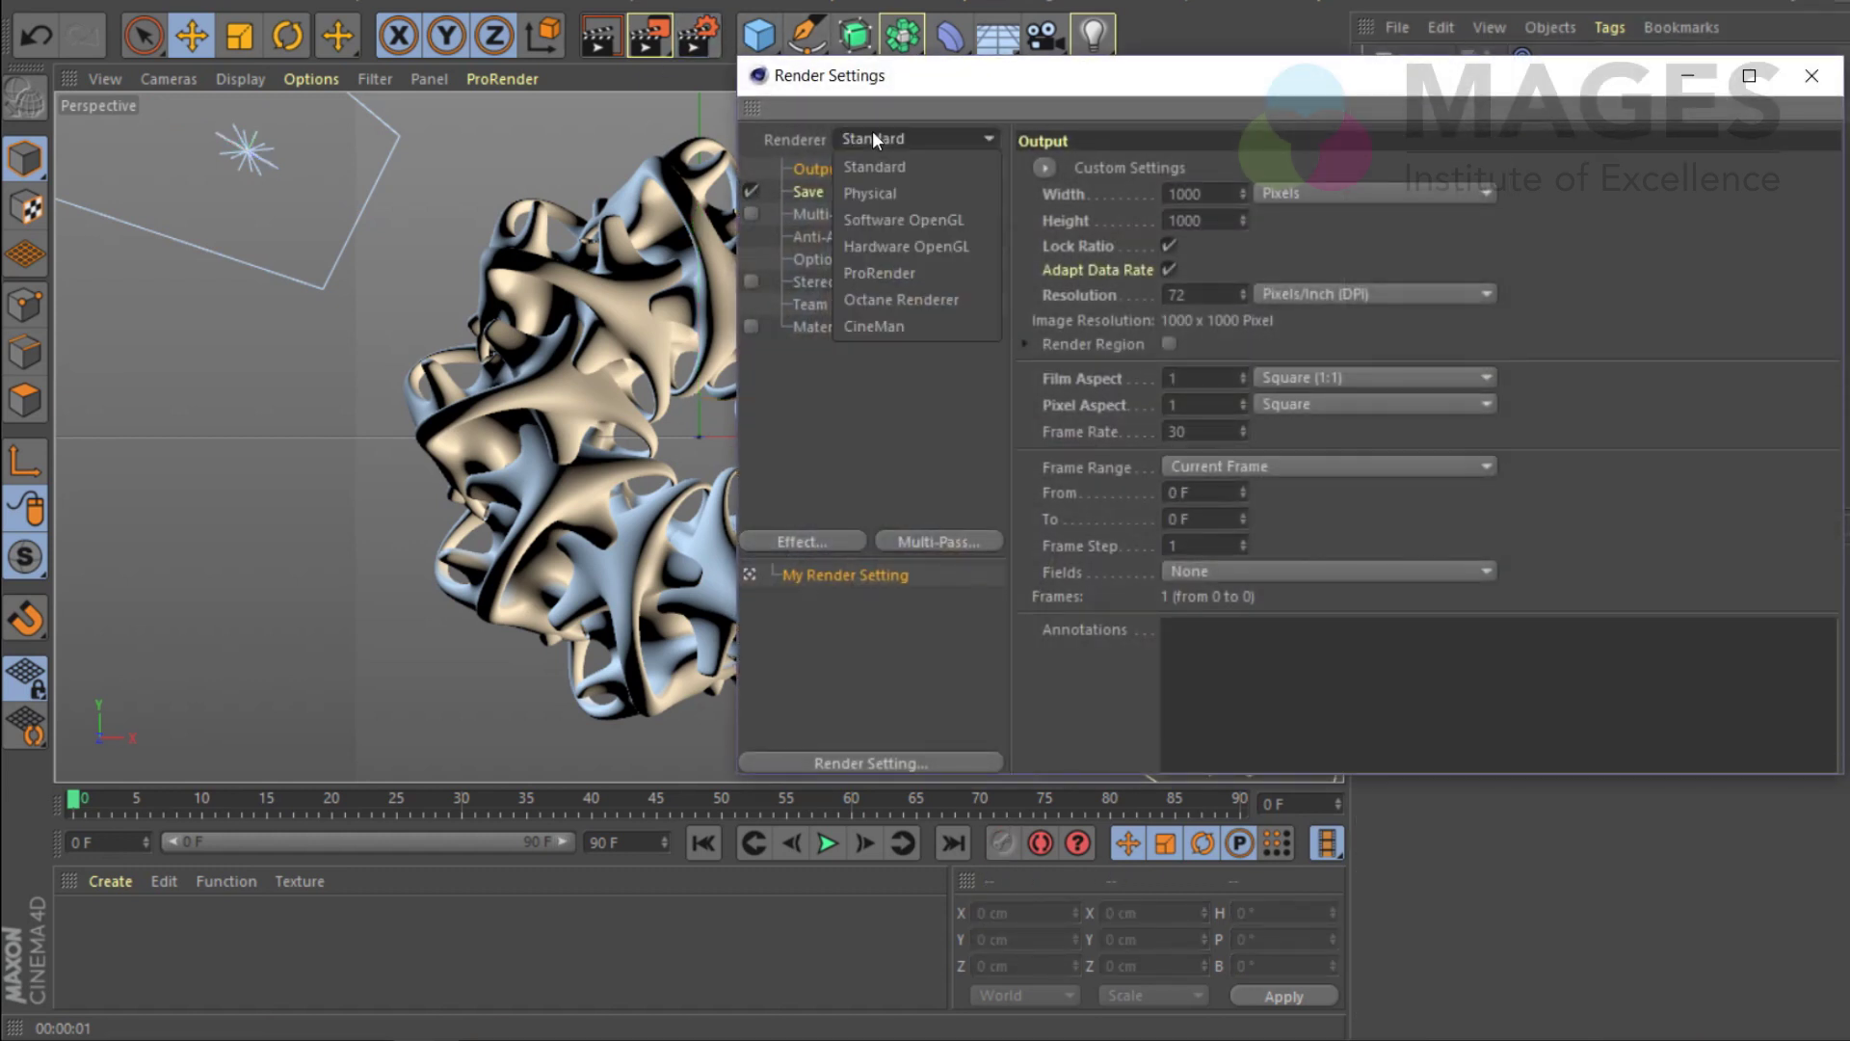
pyautogui.click(864, 187)
pyautogui.click(827, 545)
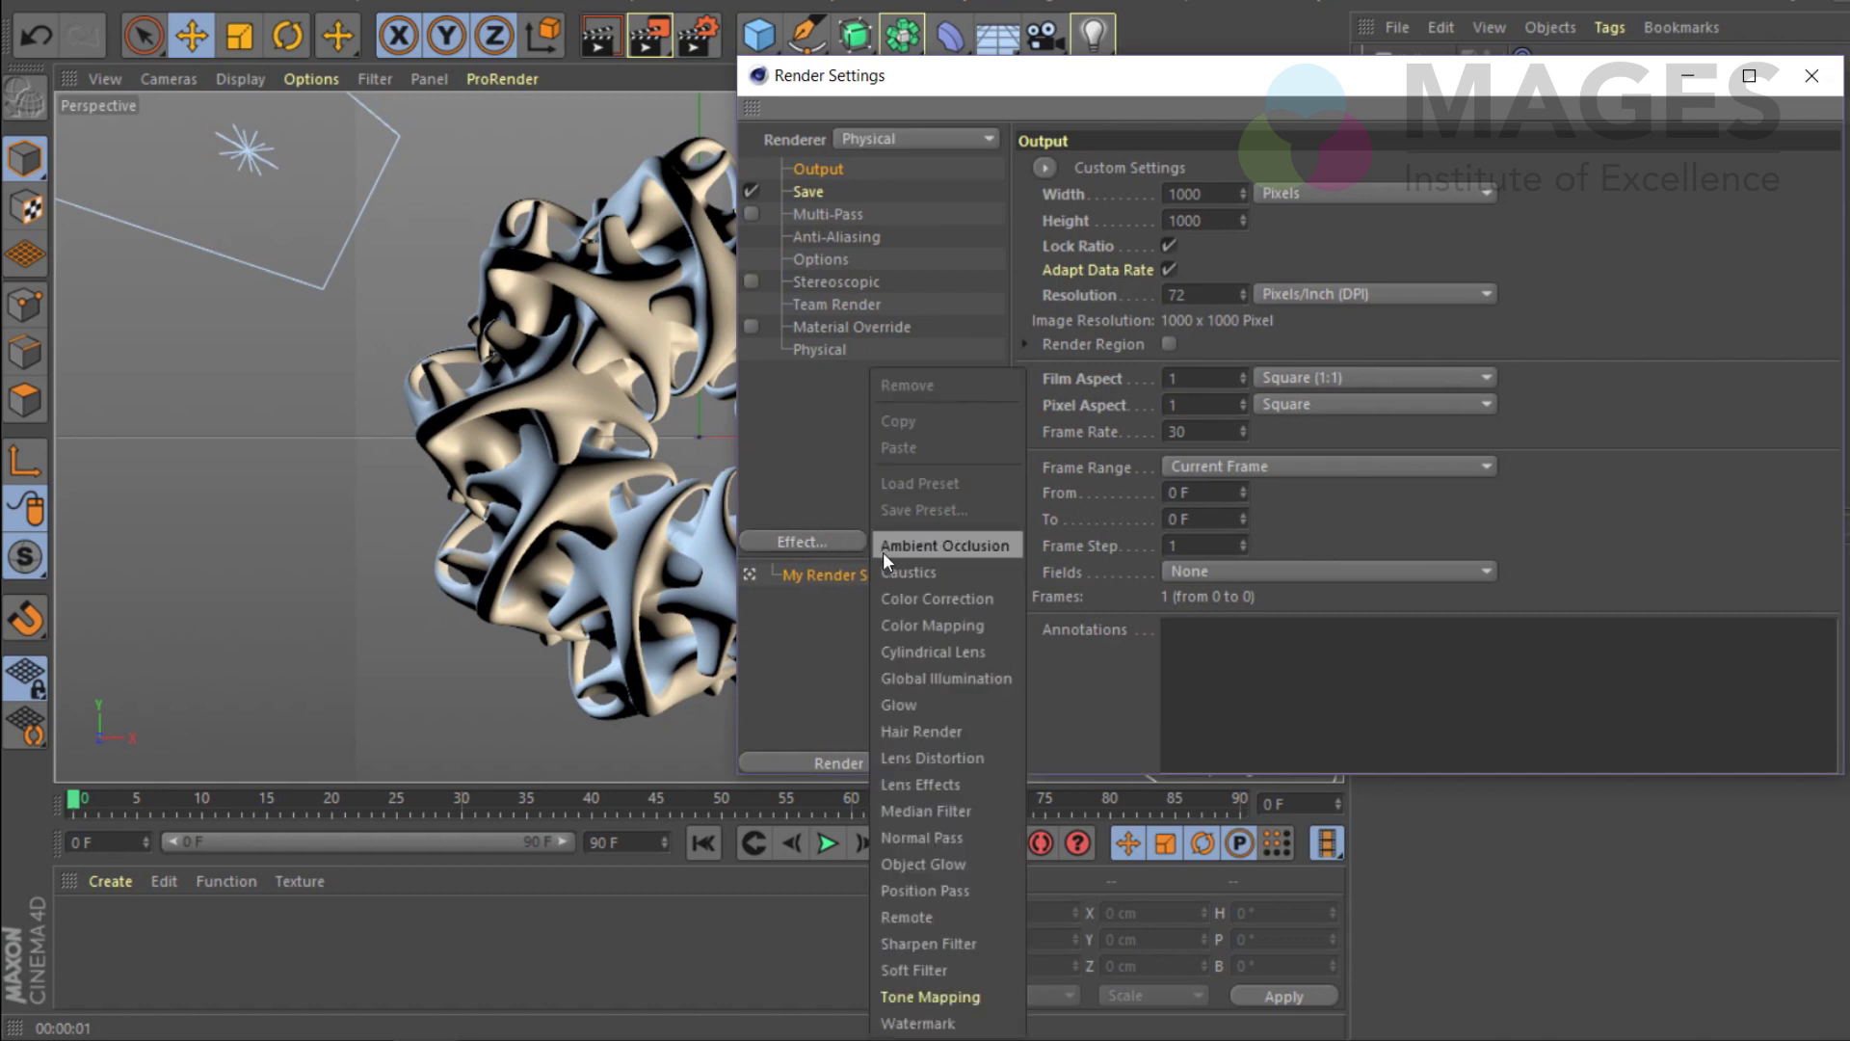
pyautogui.click(883, 547)
pyautogui.click(819, 540)
pyautogui.click(935, 680)
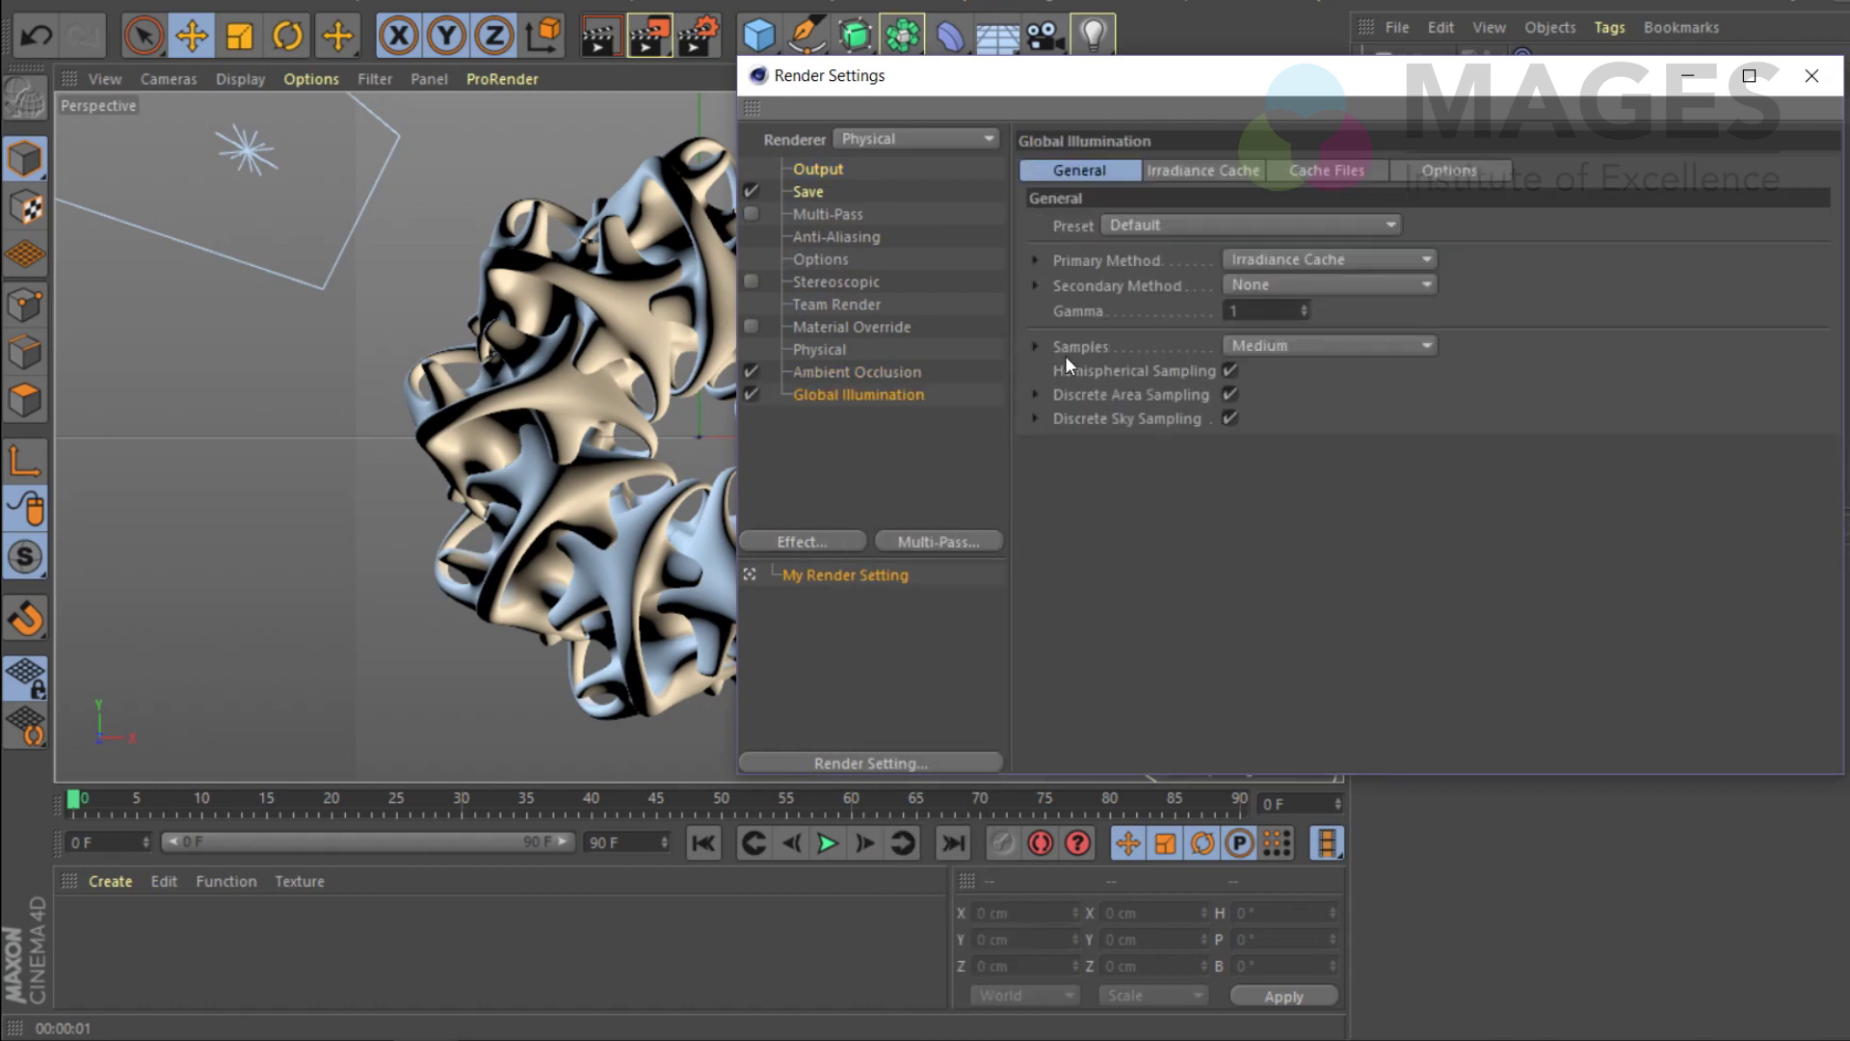
# Step: Apply the Object Visualization - Preview GI preset and test-render the view
pyautogui.click(1258, 222)
pyautogui.click(1182, 571)
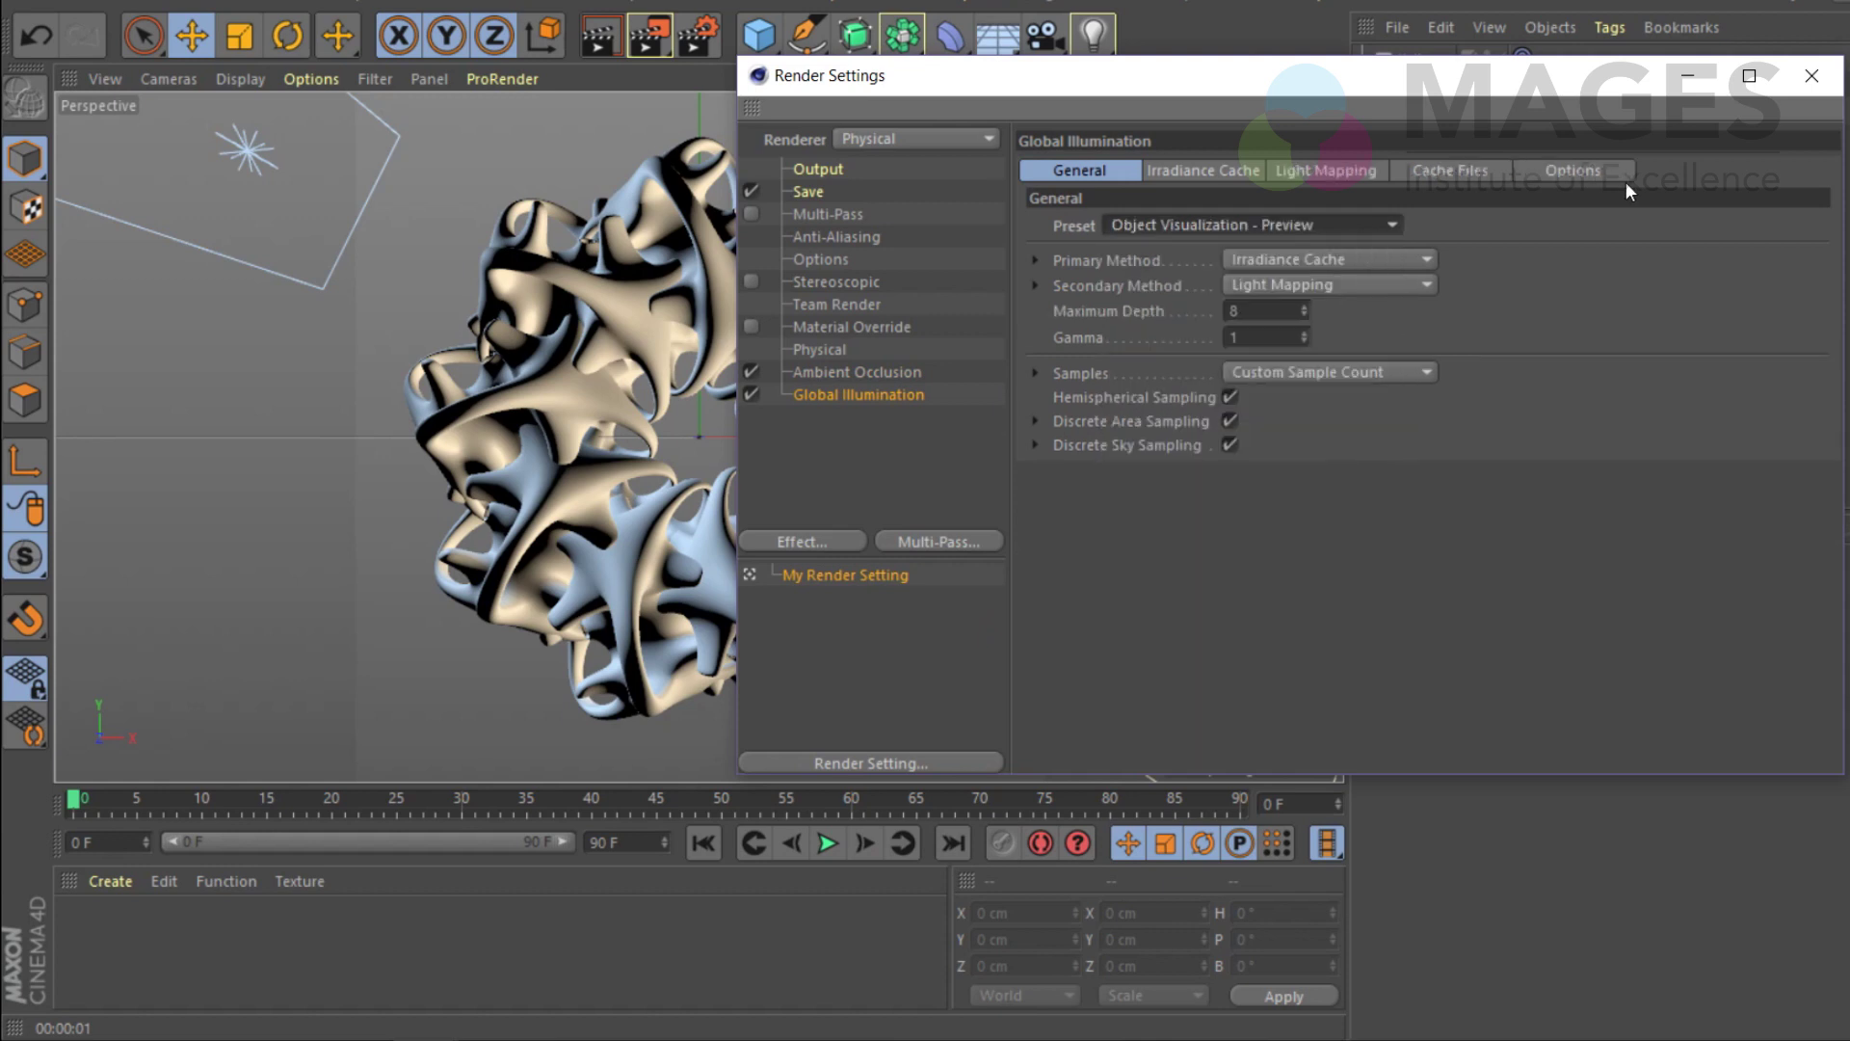
pyautogui.click(1811, 75)
pyautogui.click(607, 41)
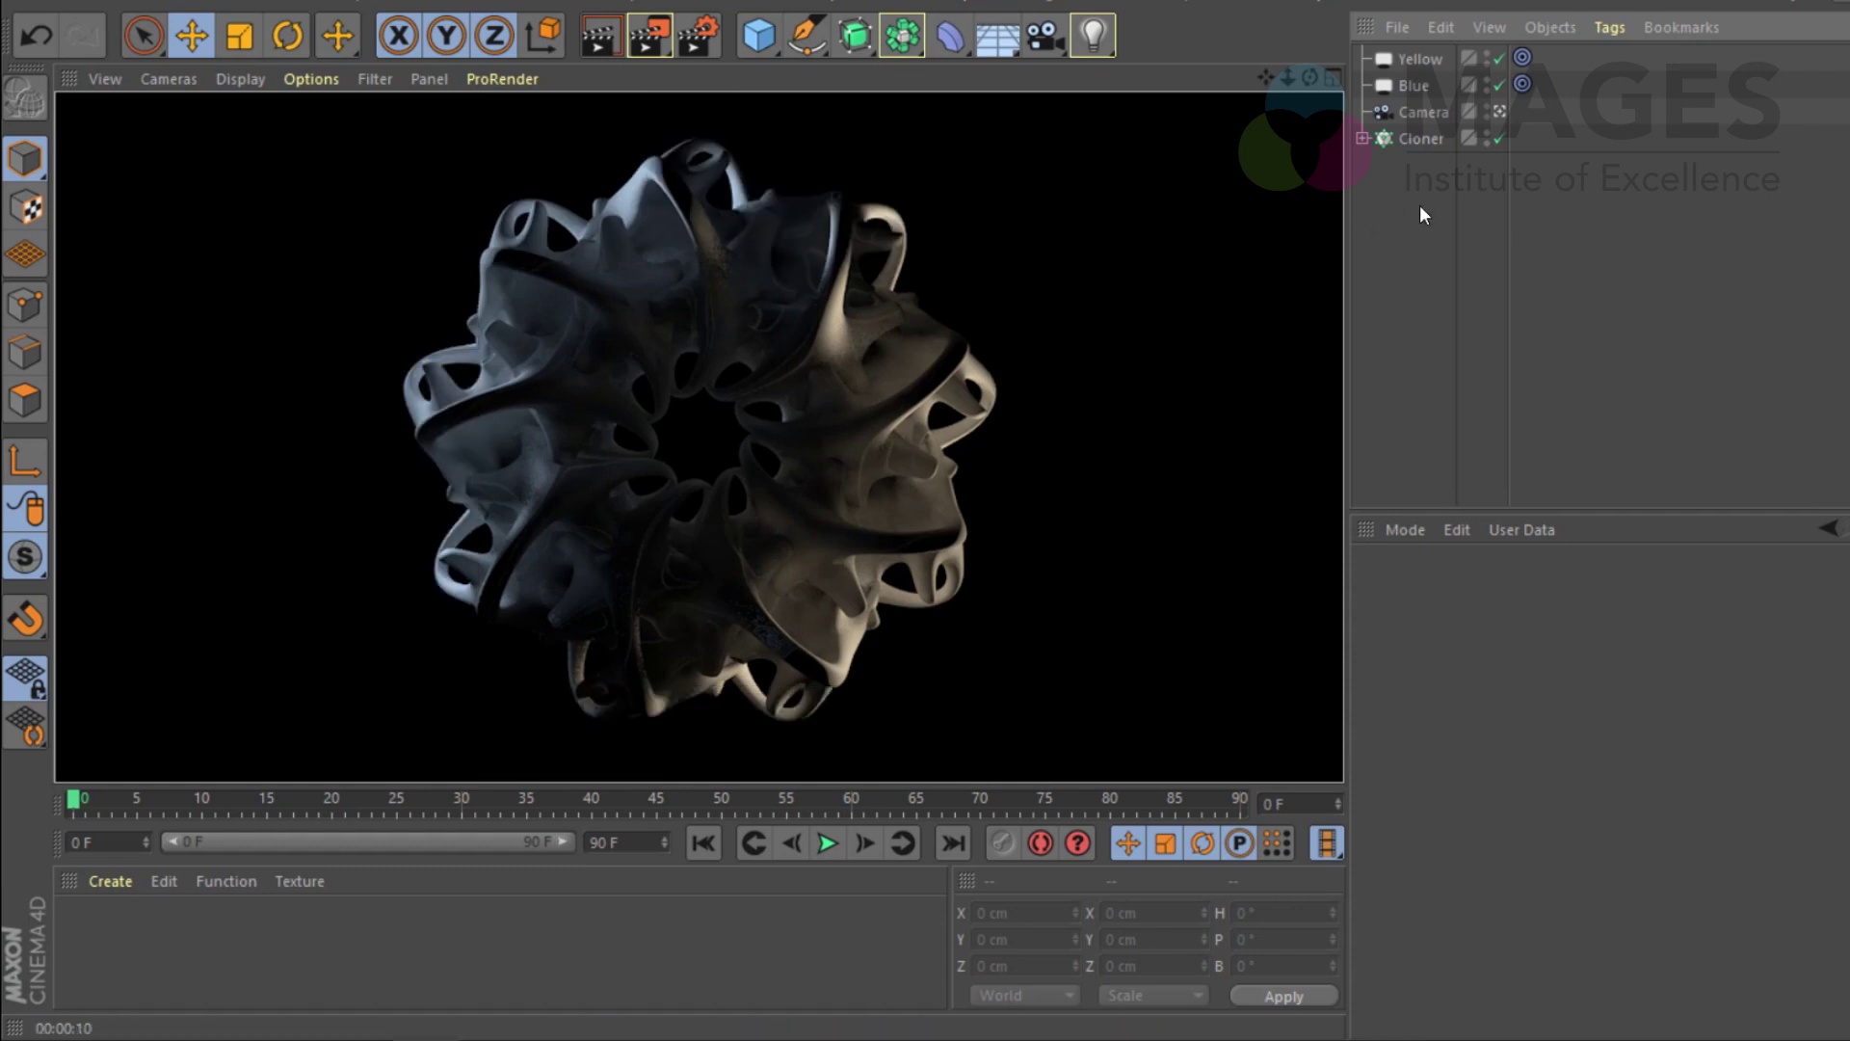
pyautogui.click(1418, 84)
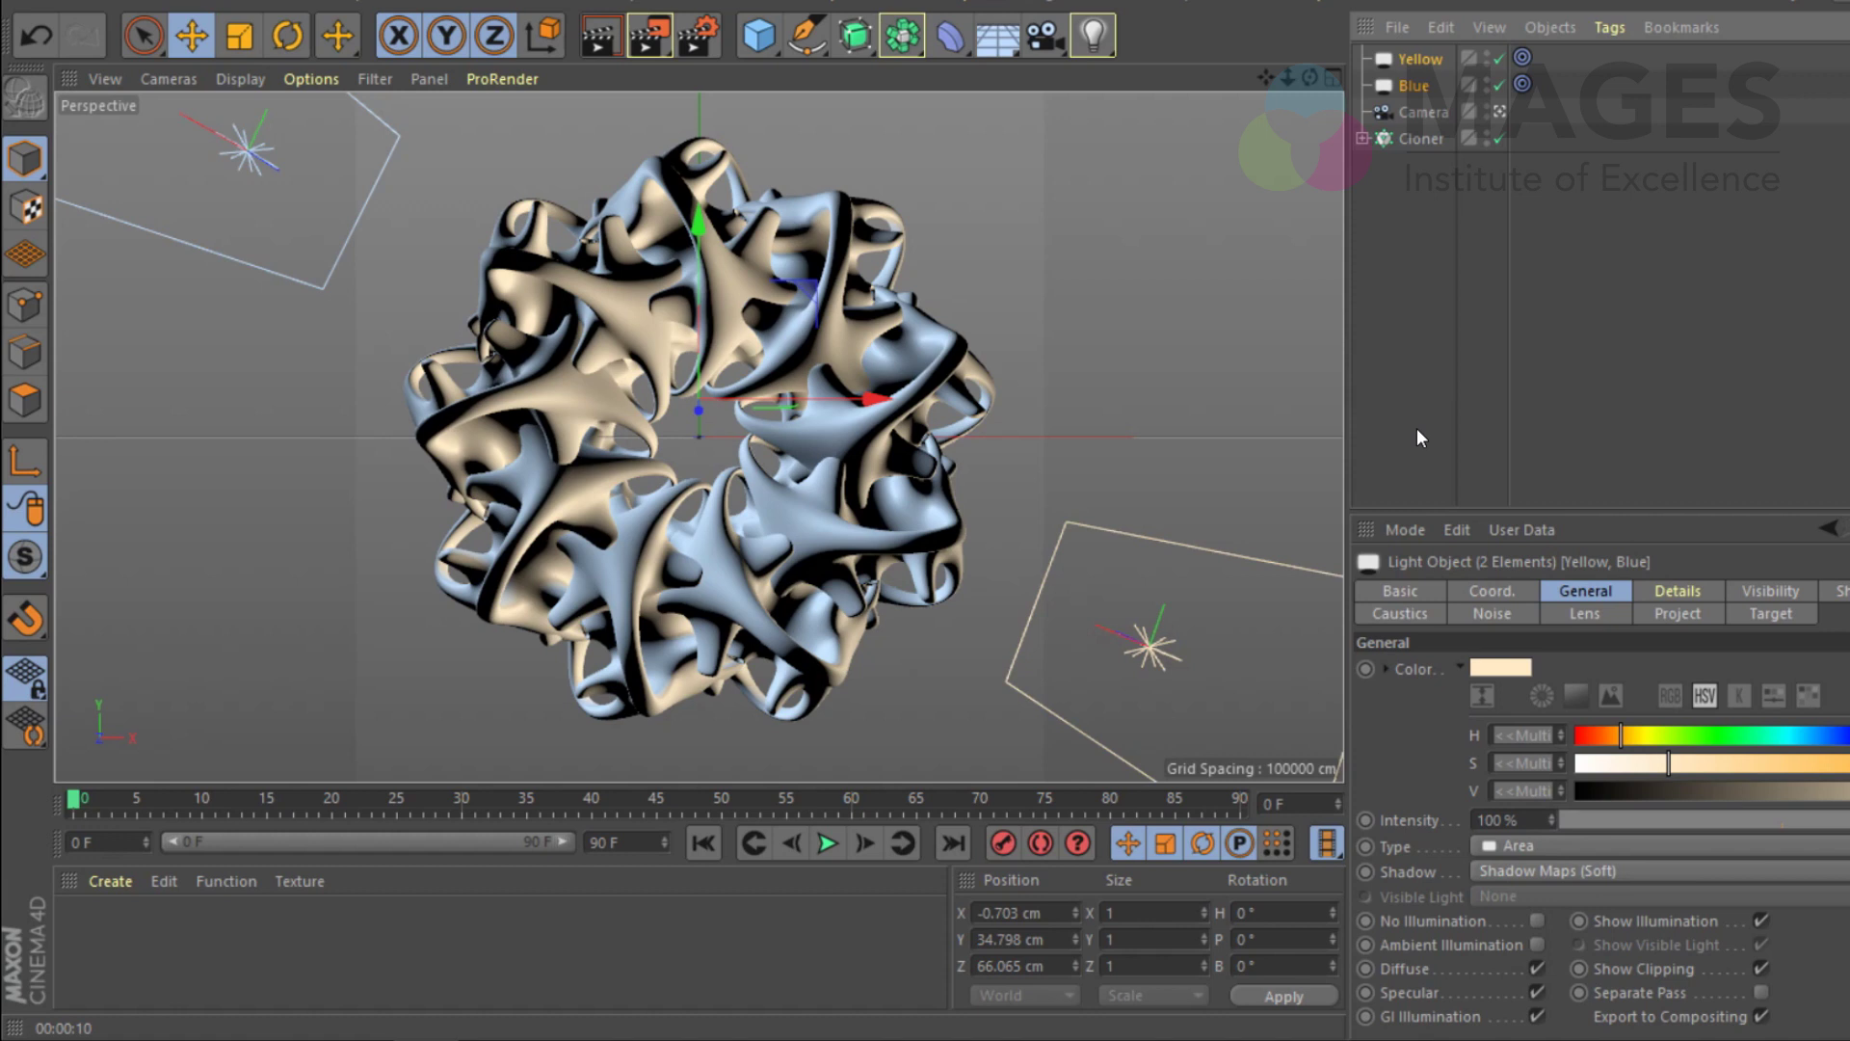
# Step: Make both lights Omni lights with Volumetric visible light
pyautogui.click(1771, 592)
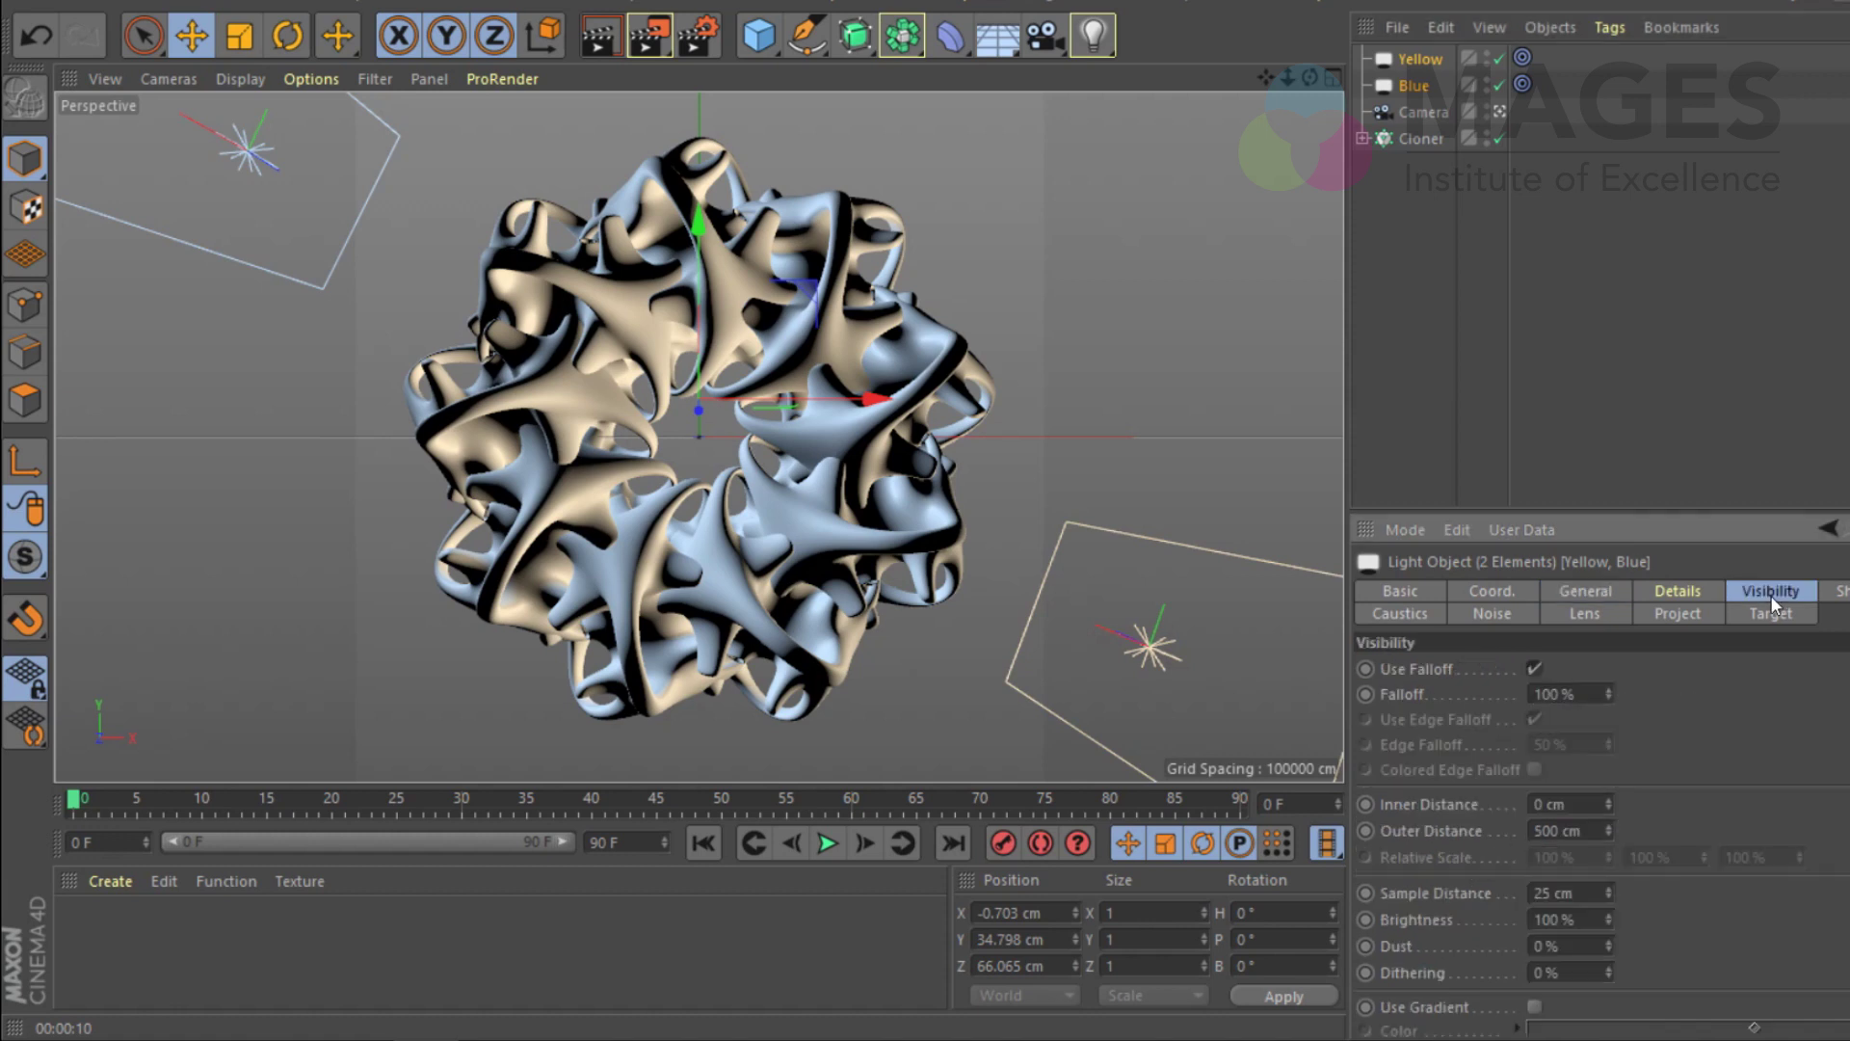
pyautogui.click(1604, 592)
pyautogui.click(1517, 848)
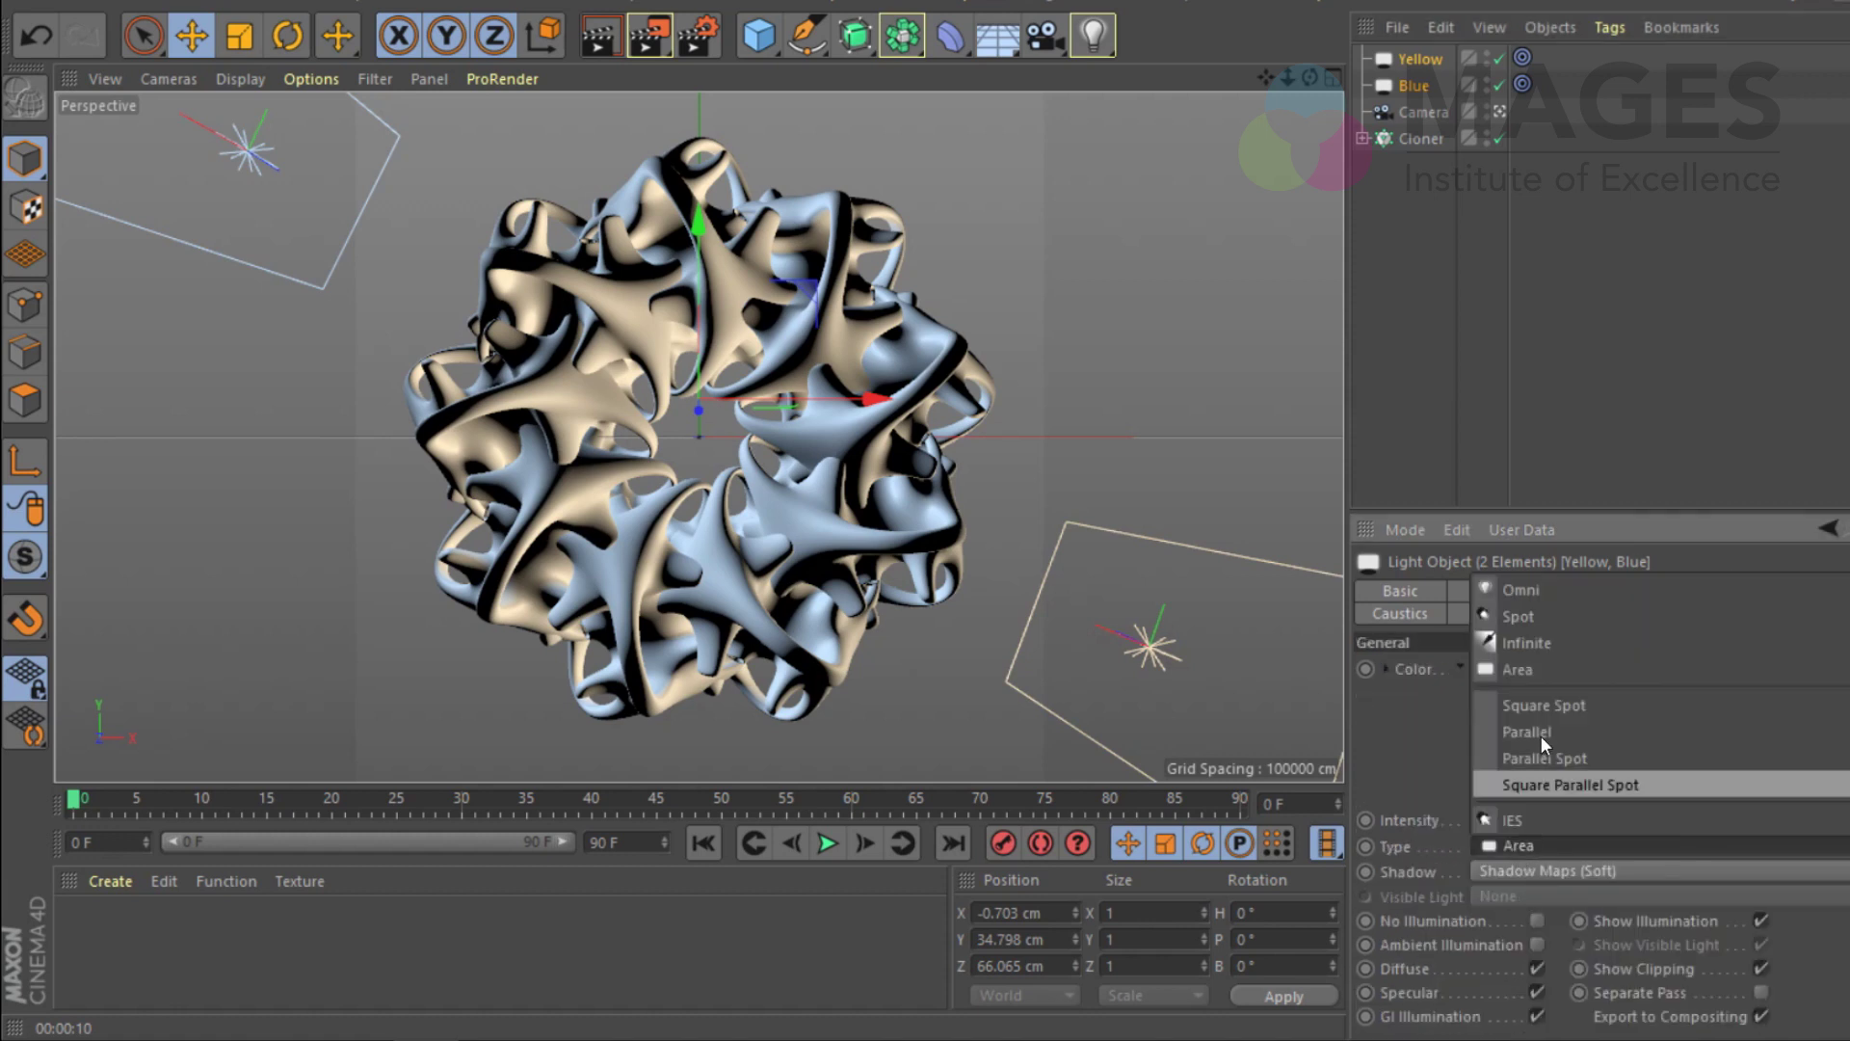
pyautogui.click(1524, 597)
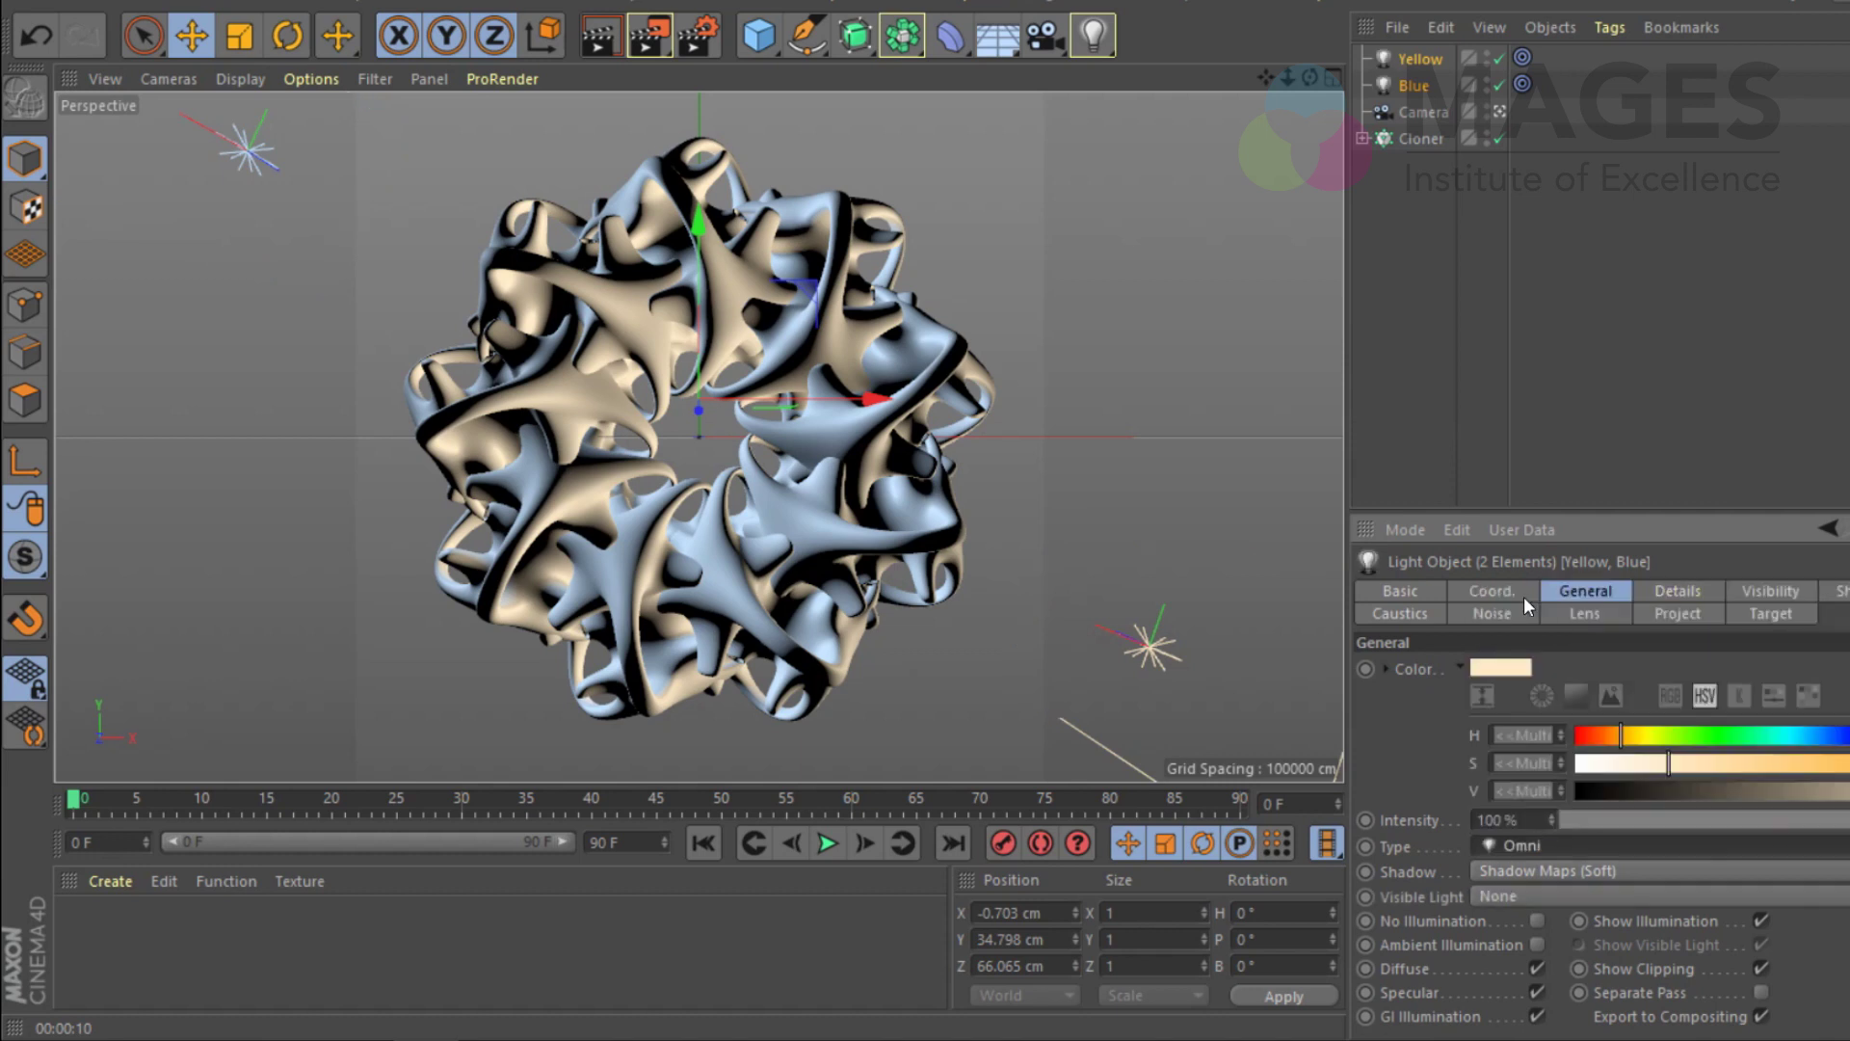
pyautogui.click(1557, 895)
pyautogui.click(1530, 973)
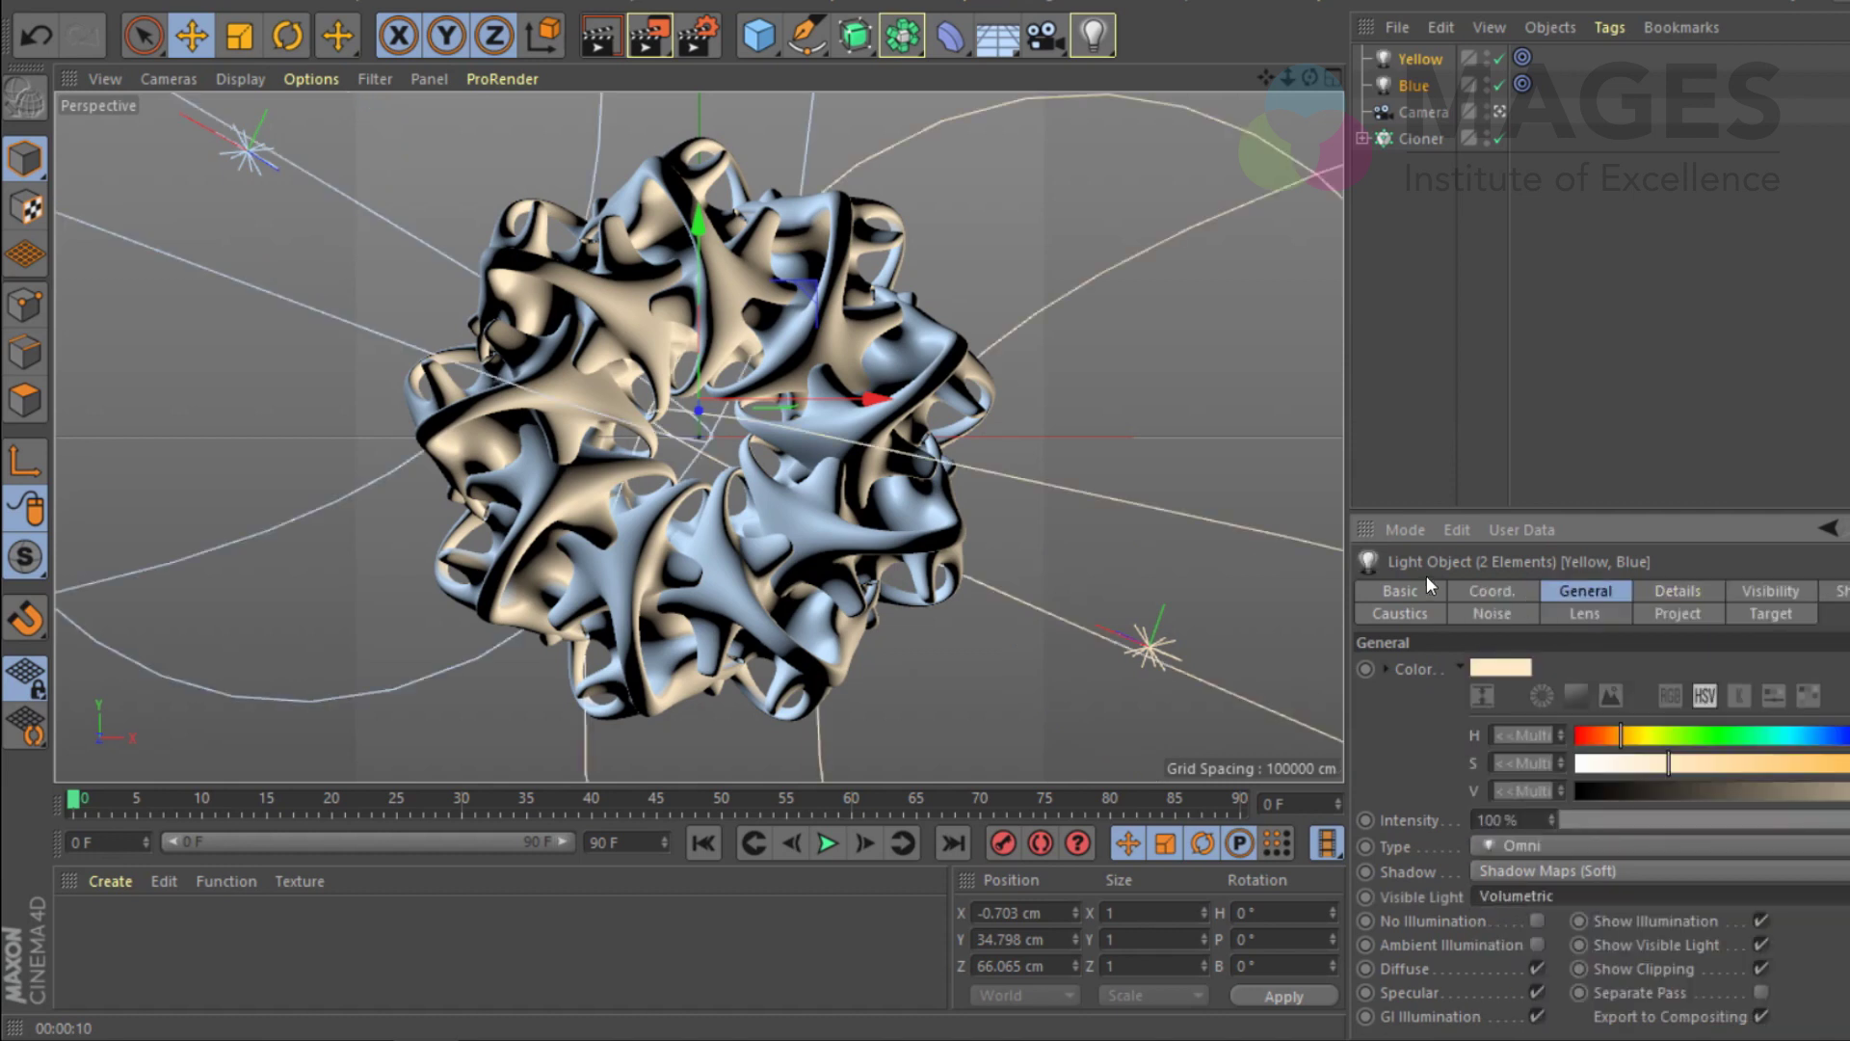
pyautogui.click(1378, 388)
# Step: Render the volumetric glows, clear the render, and widen the object and attribute panels
pyautogui.click(599, 38)
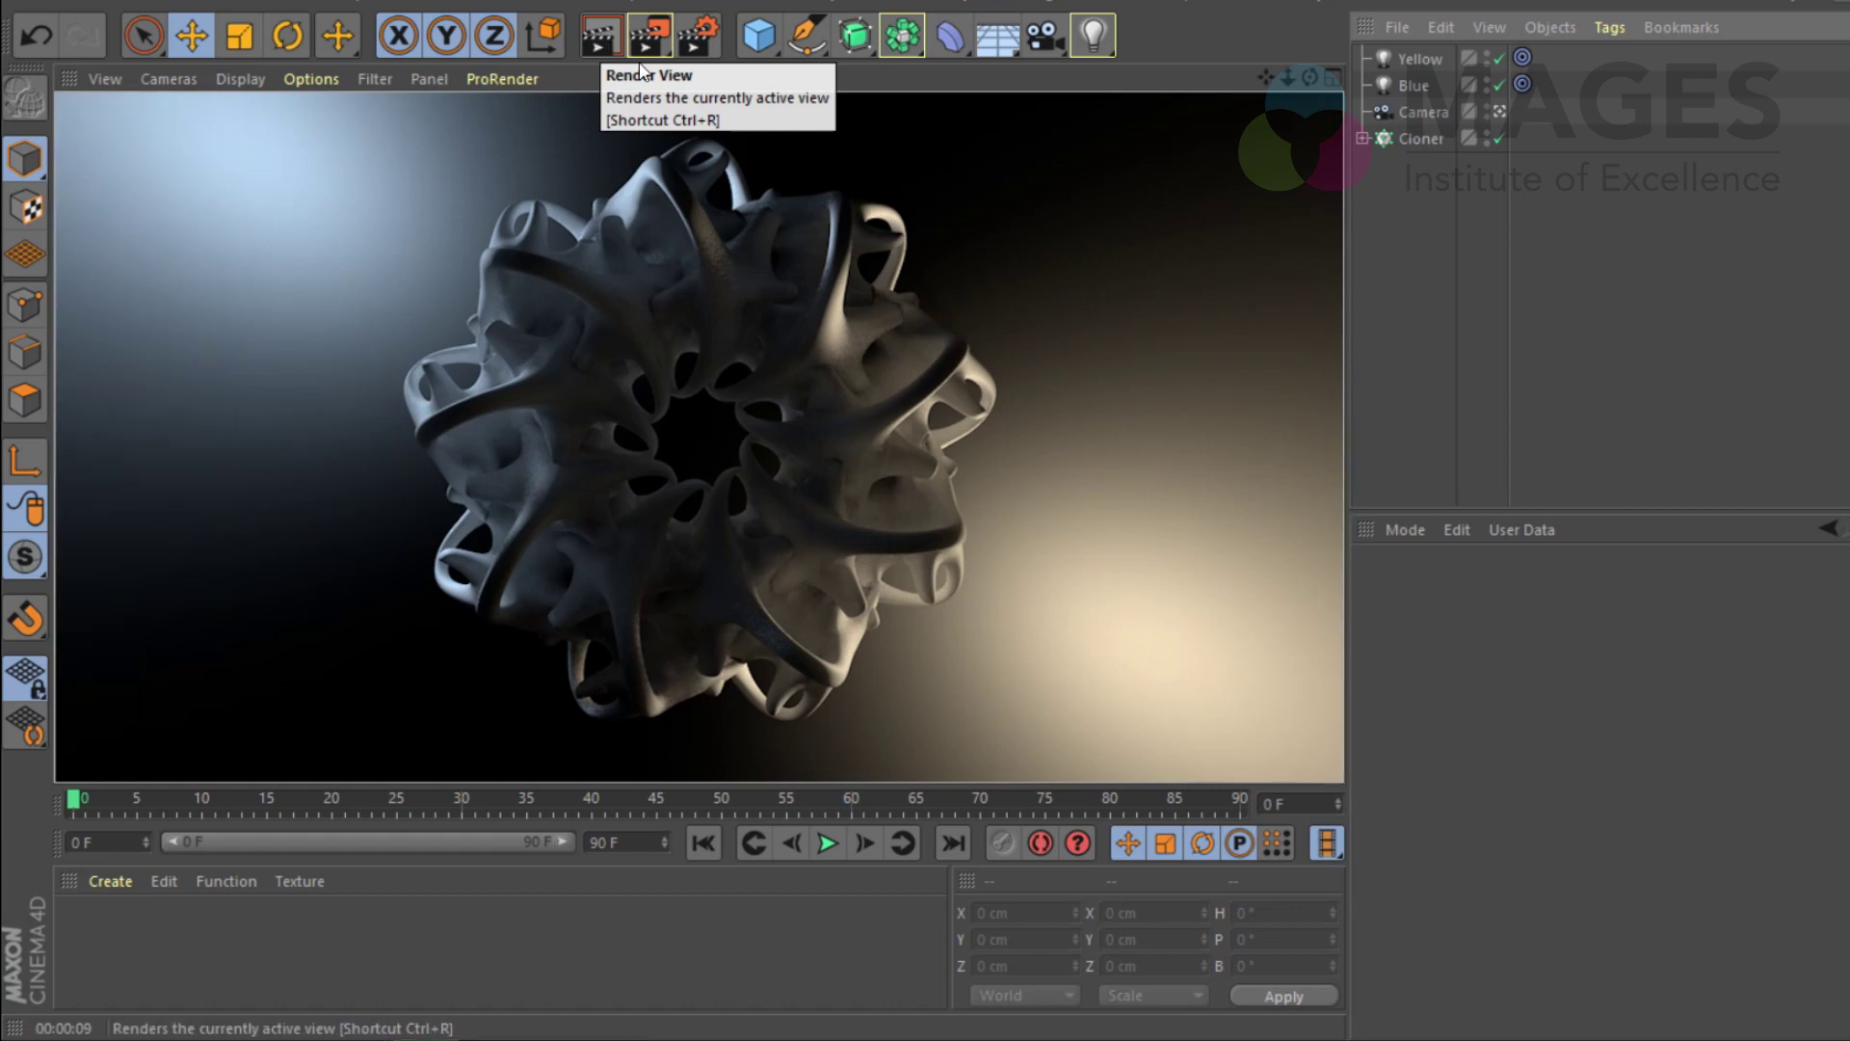
pyautogui.click(1410, 170)
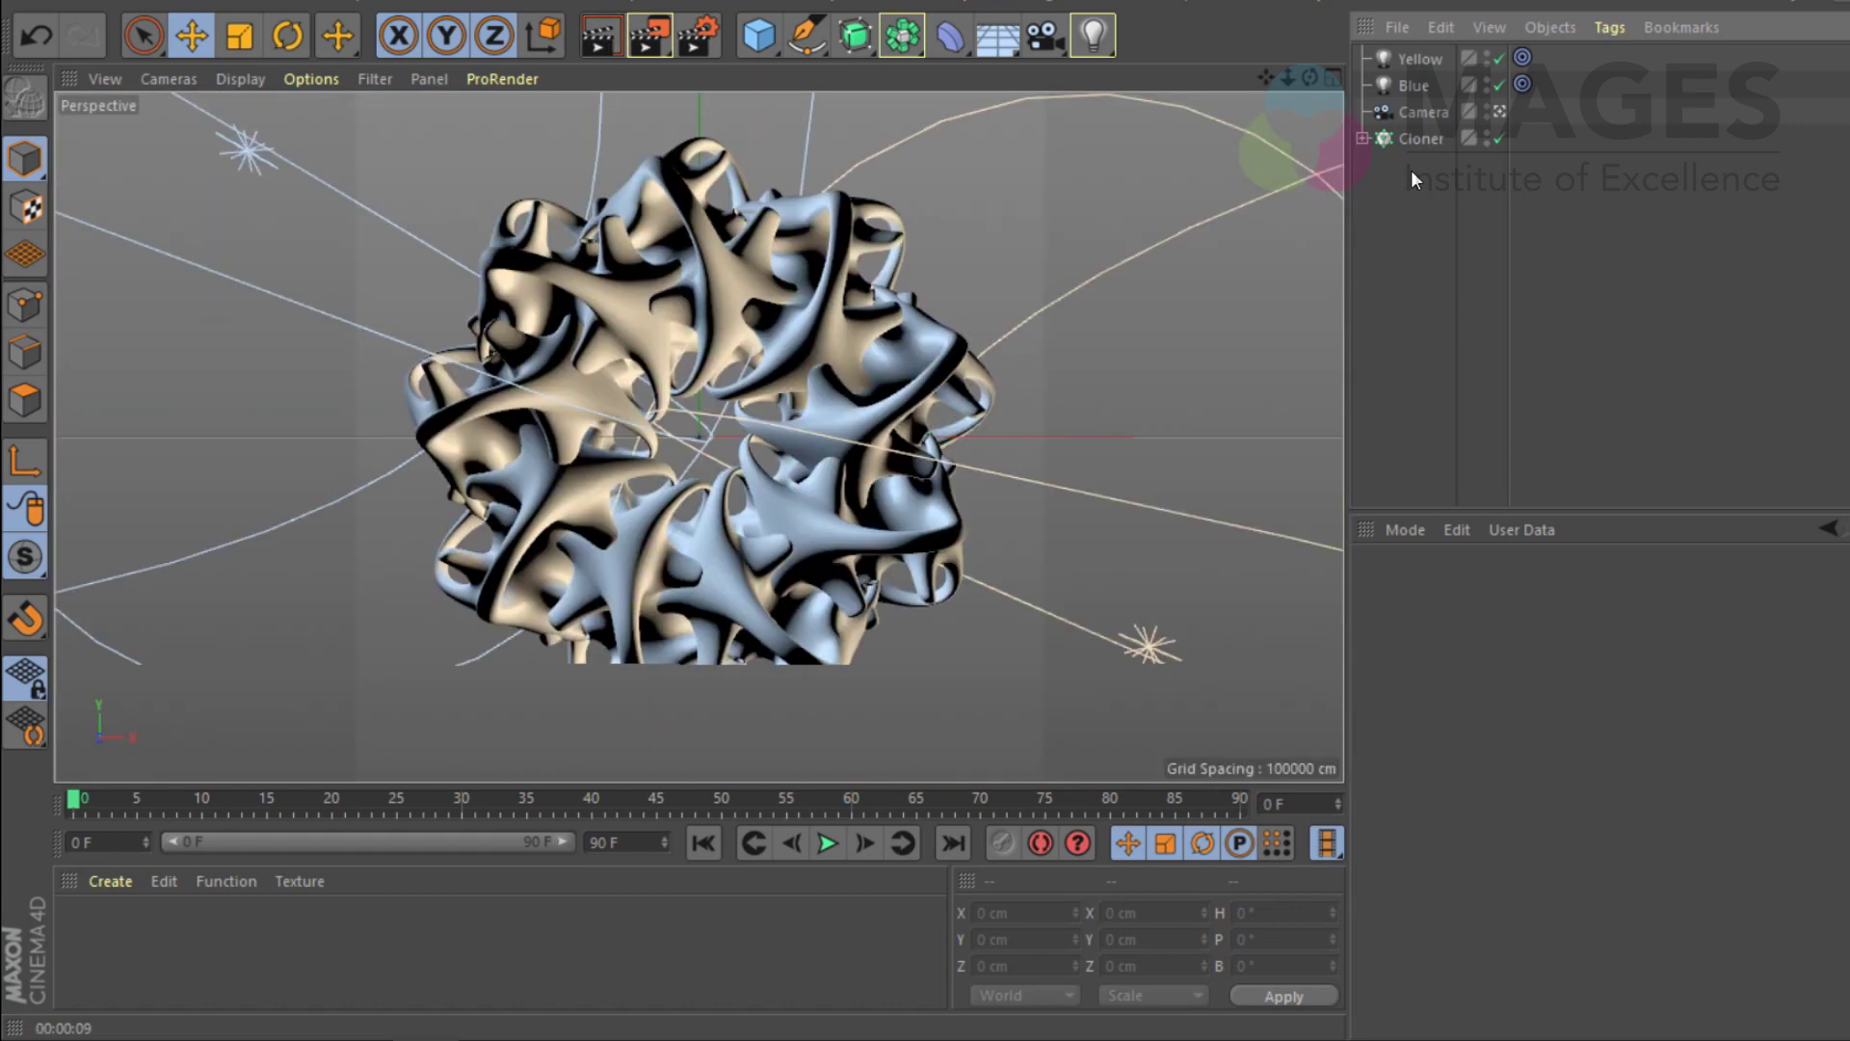
pyautogui.moveTo(1348, 240); pyautogui.dragTo(750, 250)
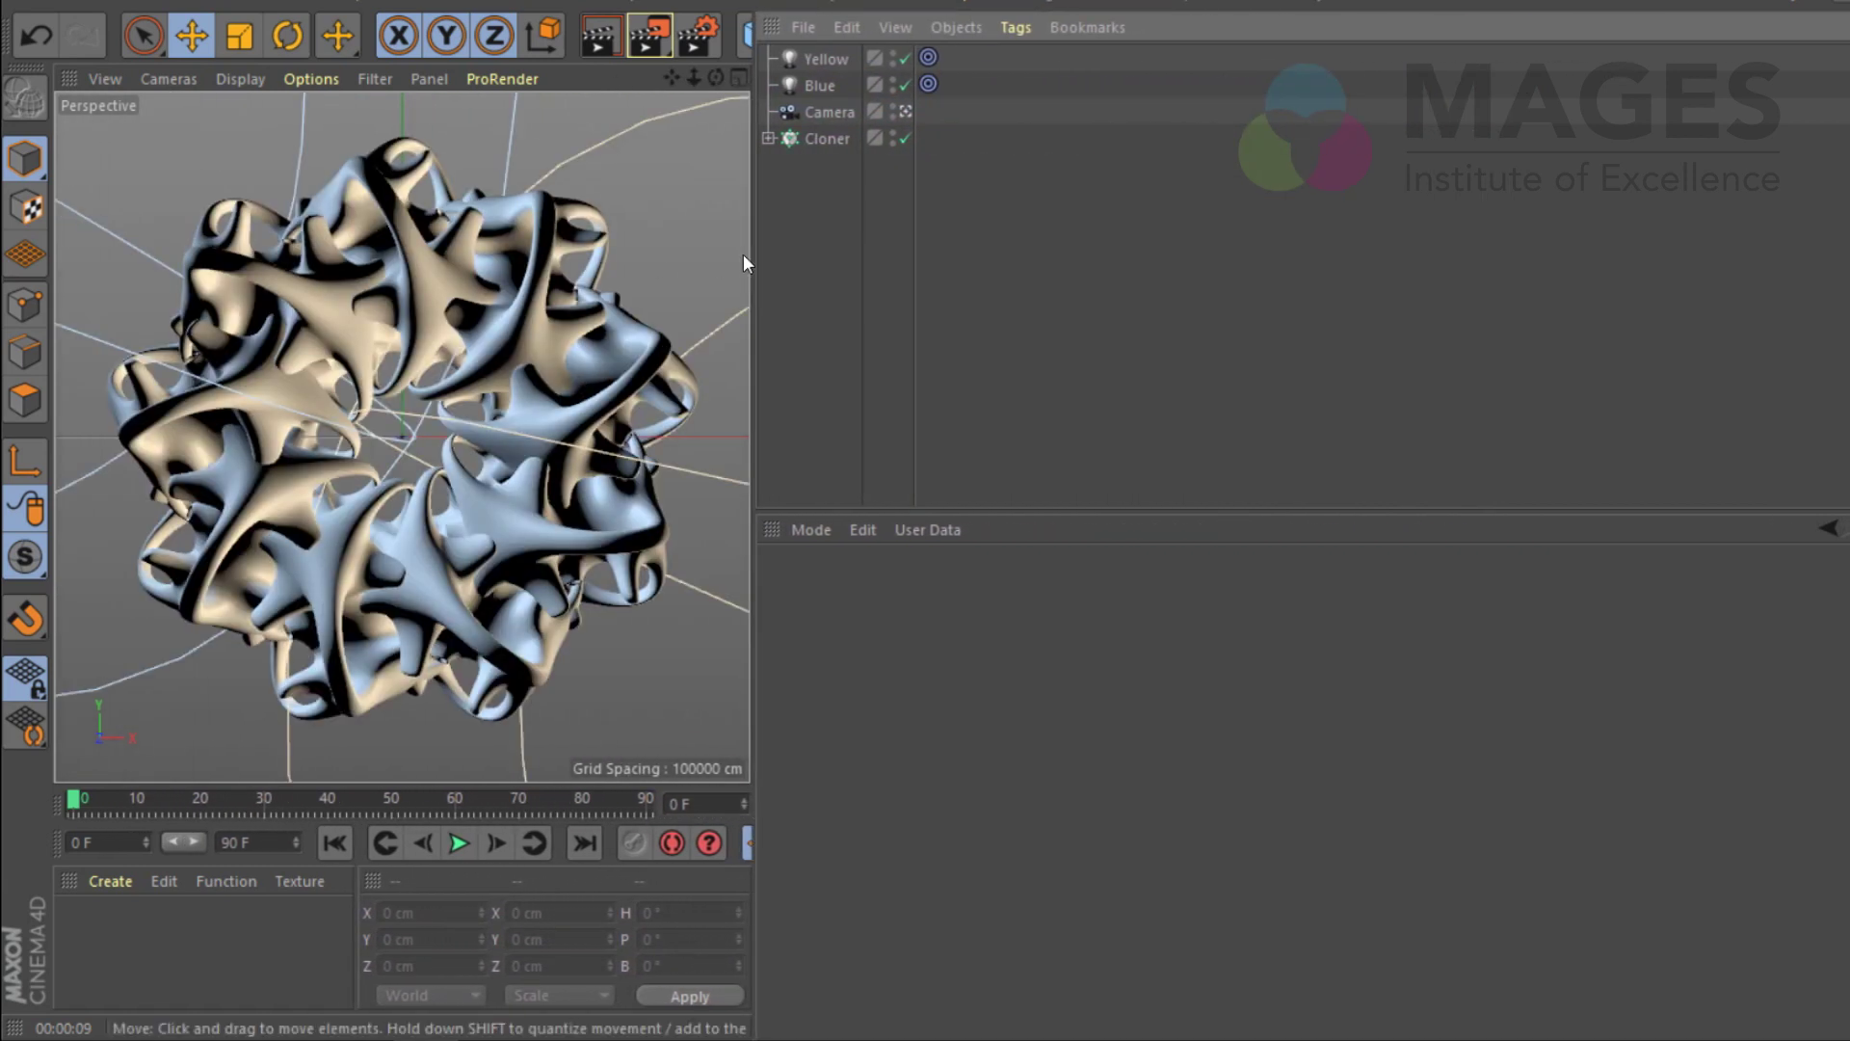
# Step: Move the Blue light farther from the ring in the four-view layout
pyautogui.click(819, 87)
pyautogui.middleClick(543, 343)
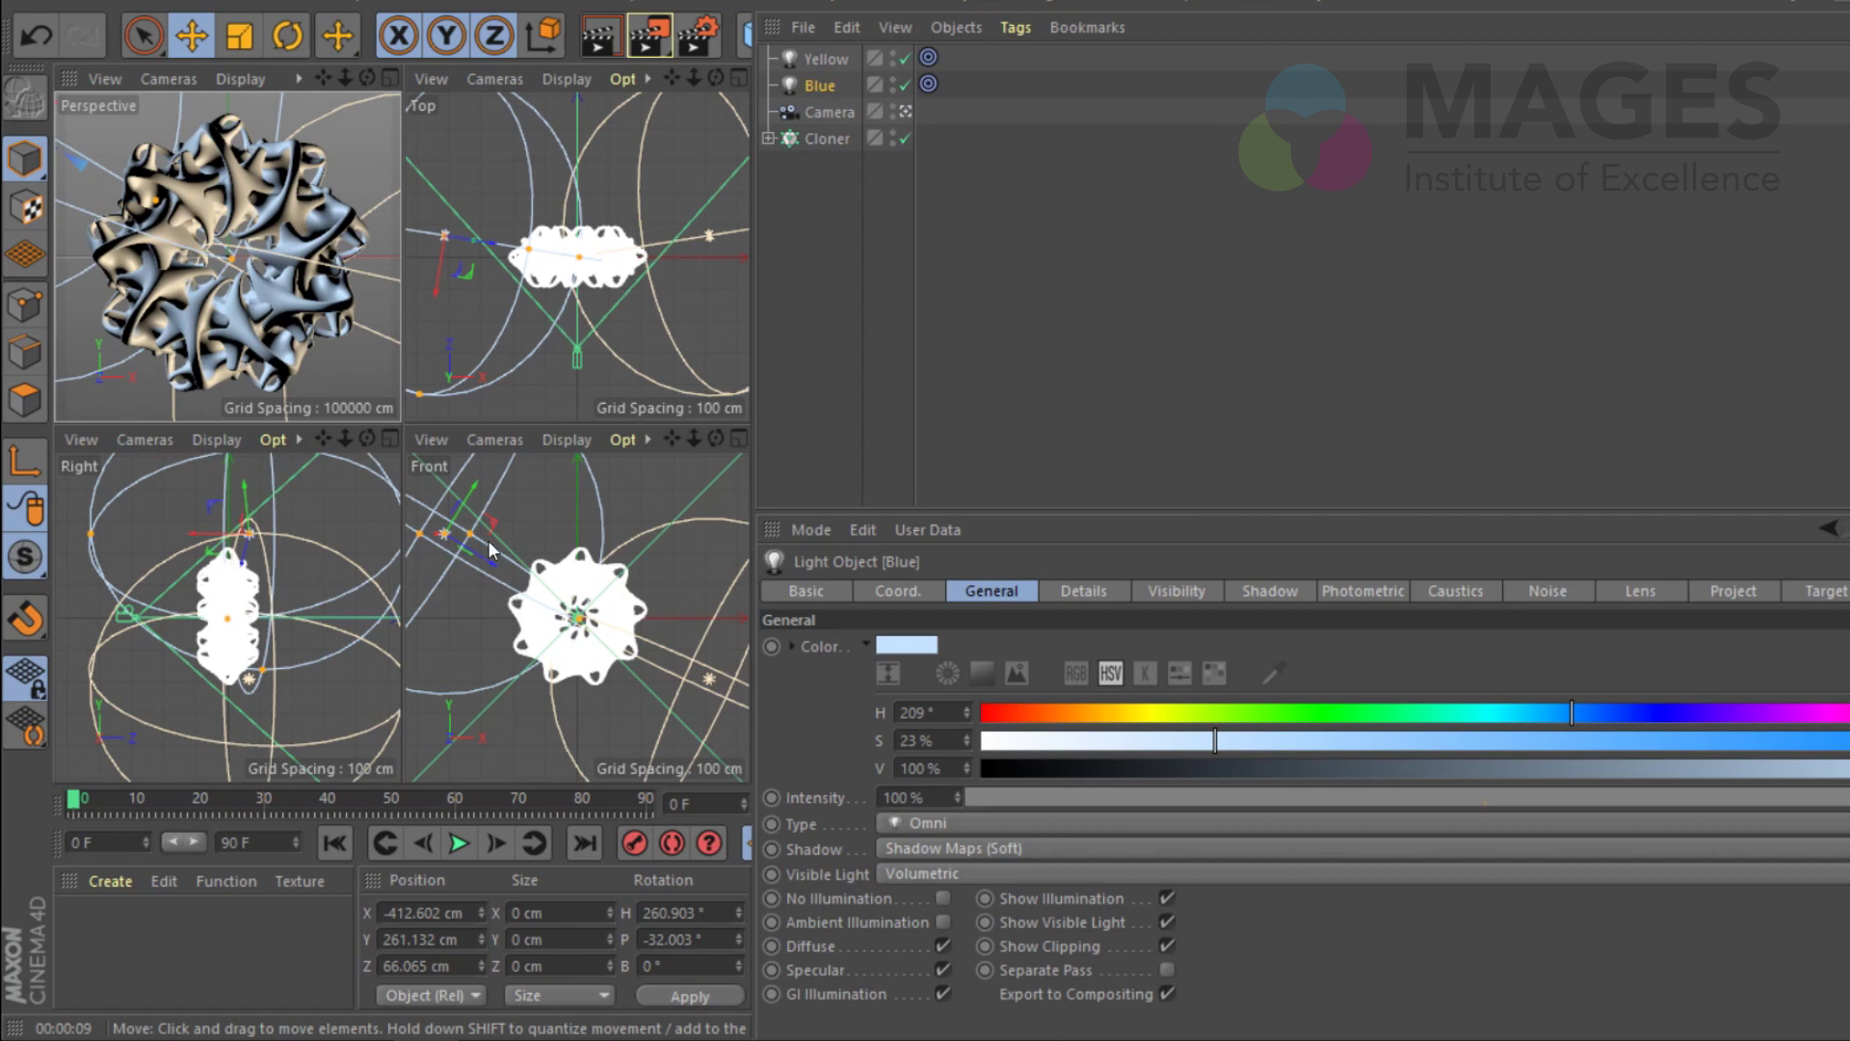
pyautogui.moveTo(511, 596); pyautogui.dragTo(625, 636)
# Step: Enlarge the Yellow light's range, then render the view with the repositioned lights
pyautogui.click(700, 683)
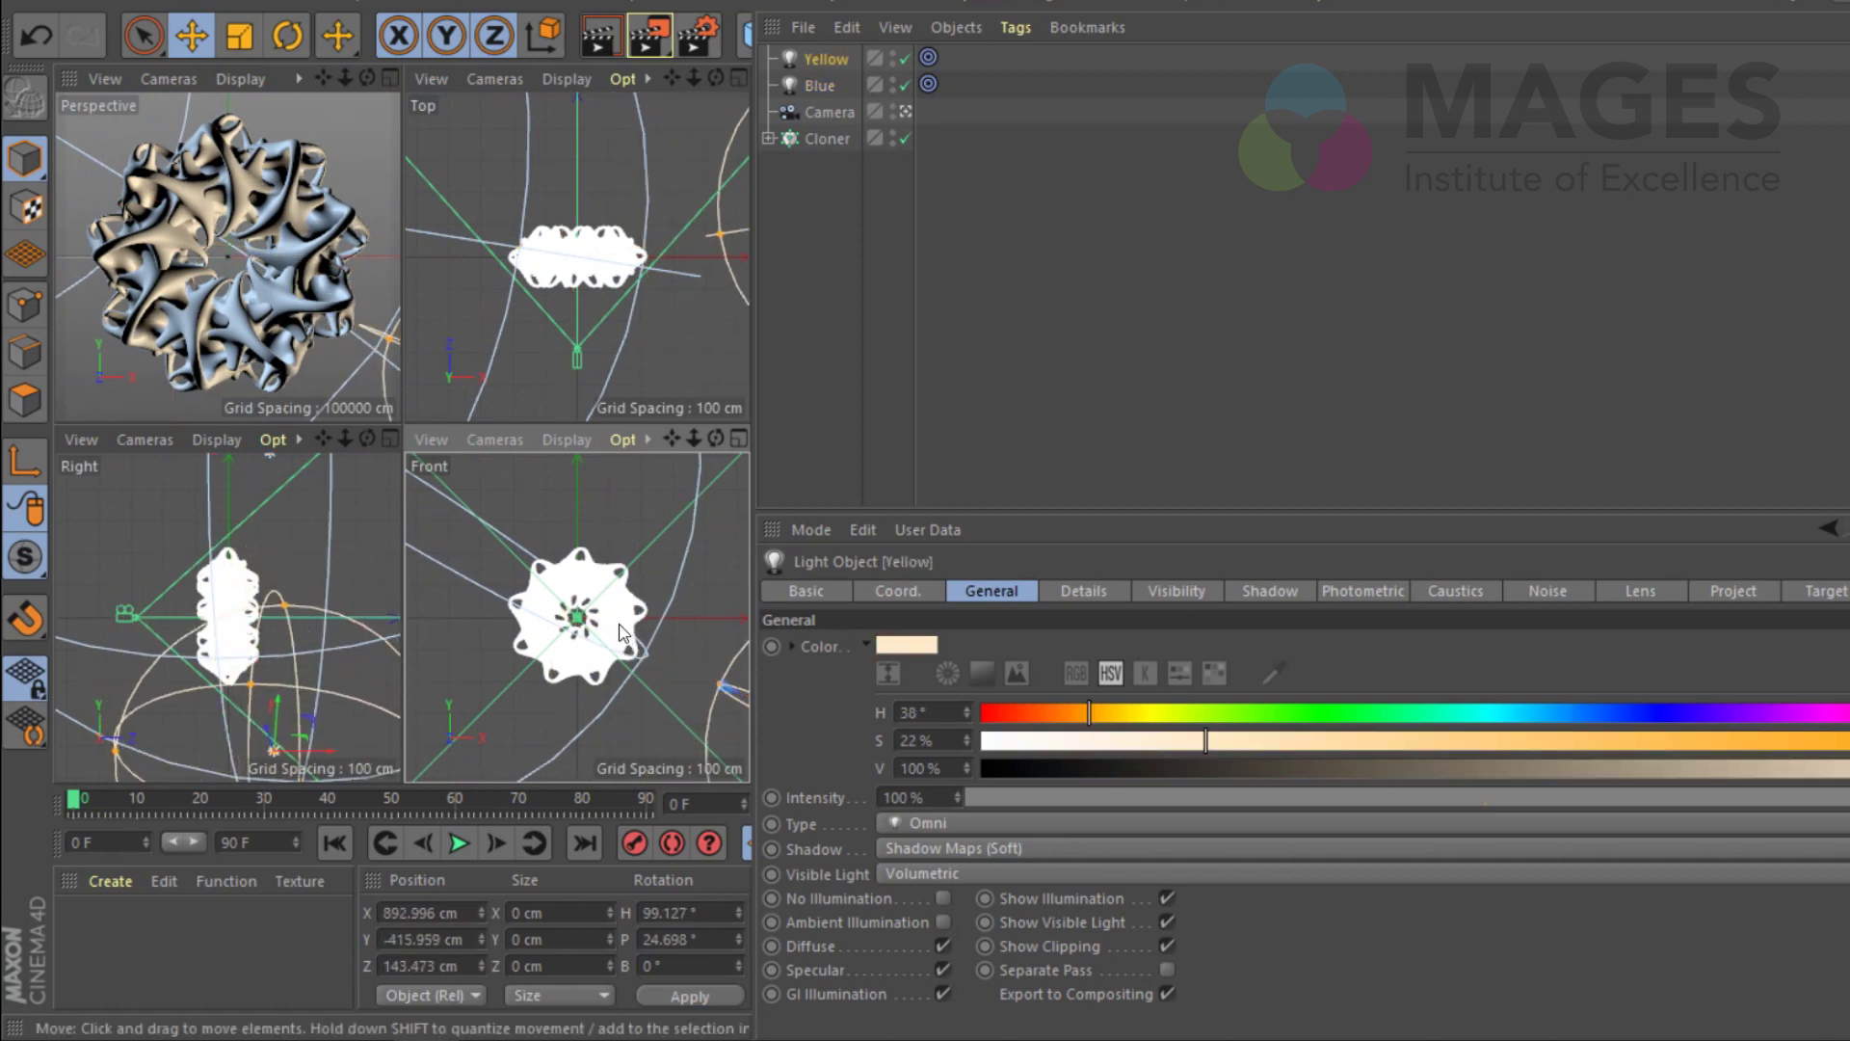
pyautogui.press('o')
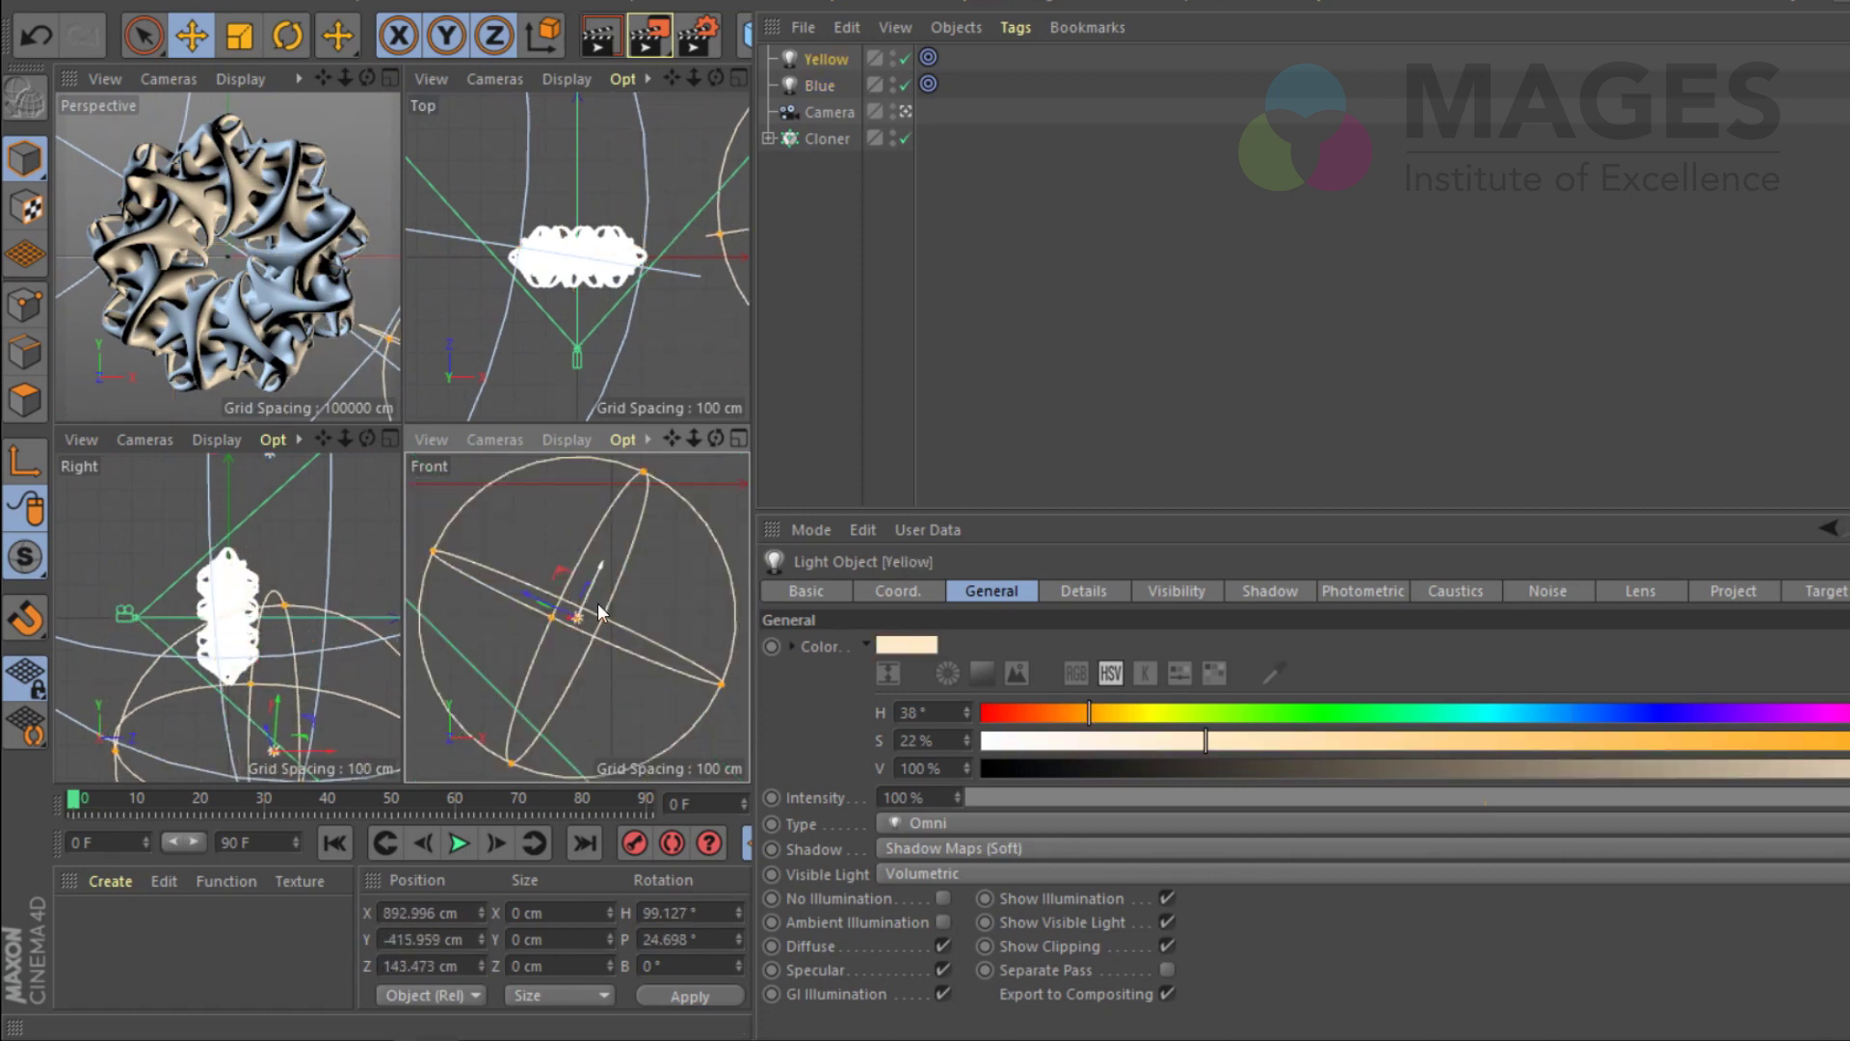
pyautogui.middleClick(598, 603)
pyautogui.scroll(-3, 565, 568)
pyautogui.scroll(2, 414, 484)
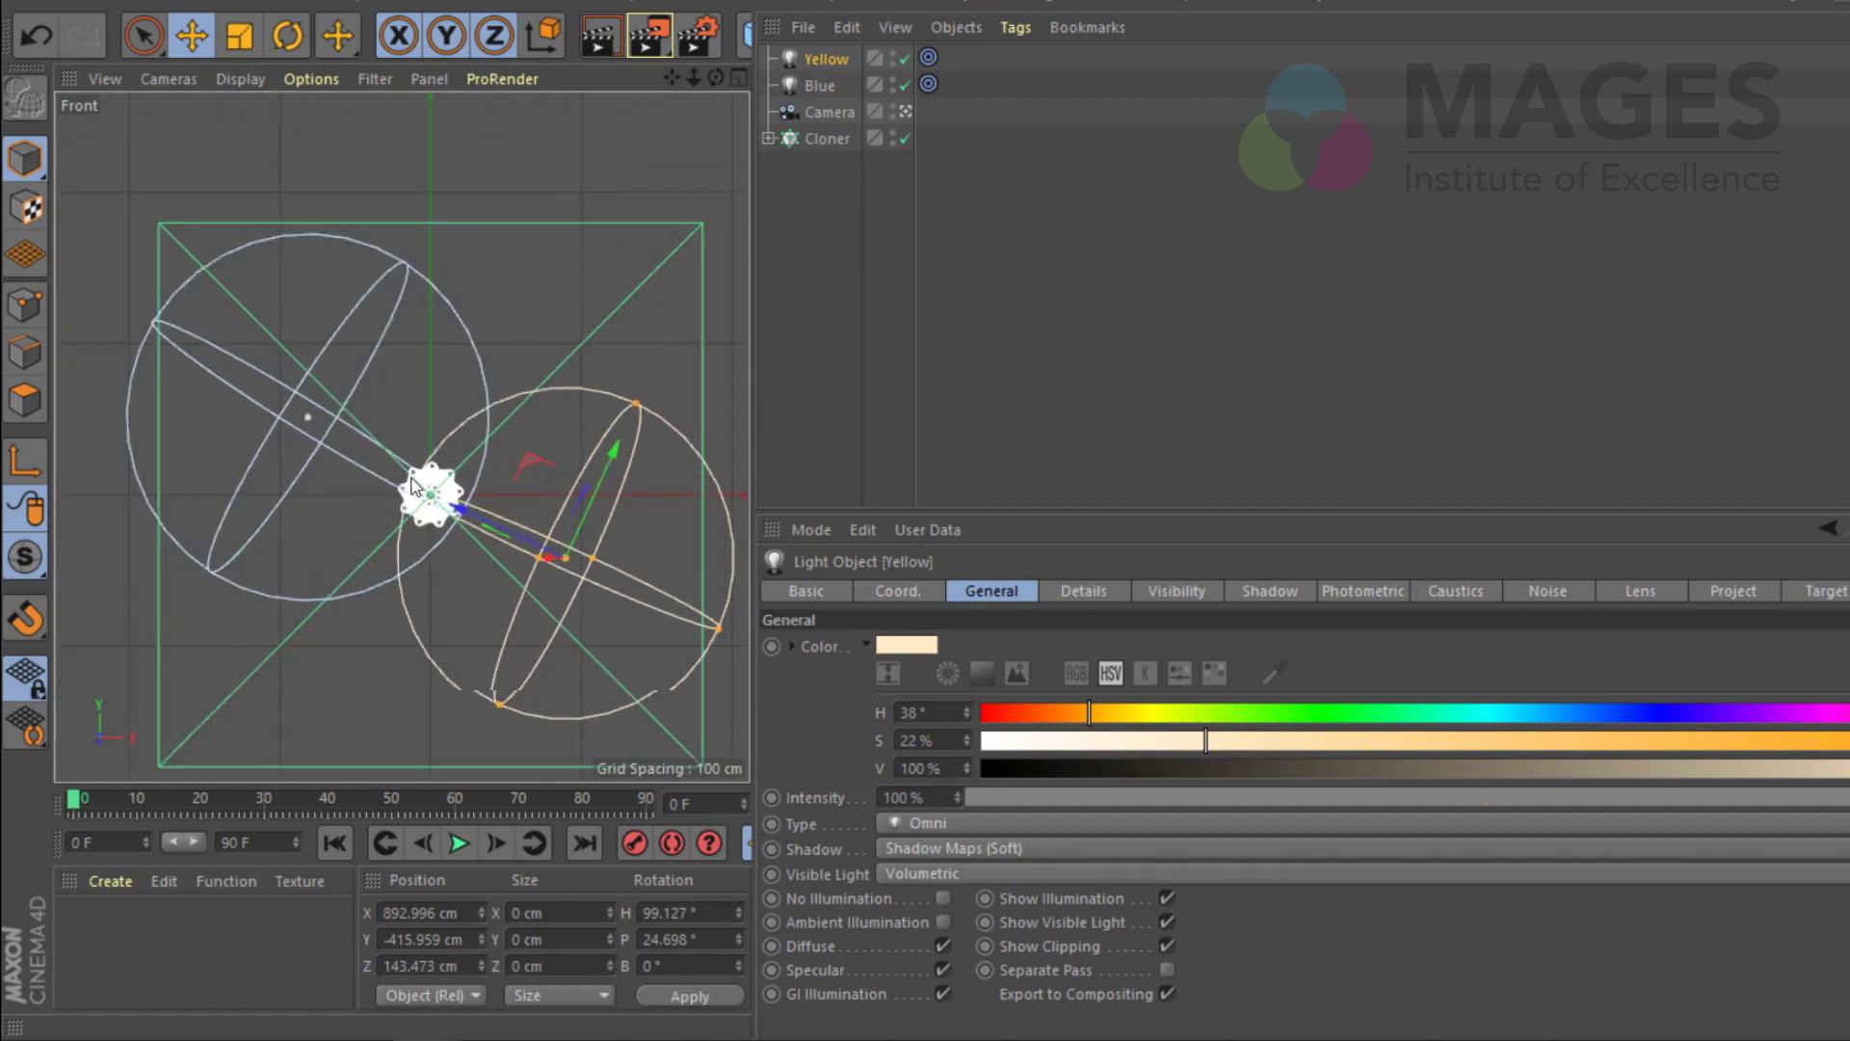
pyautogui.middleClick(320, 391)
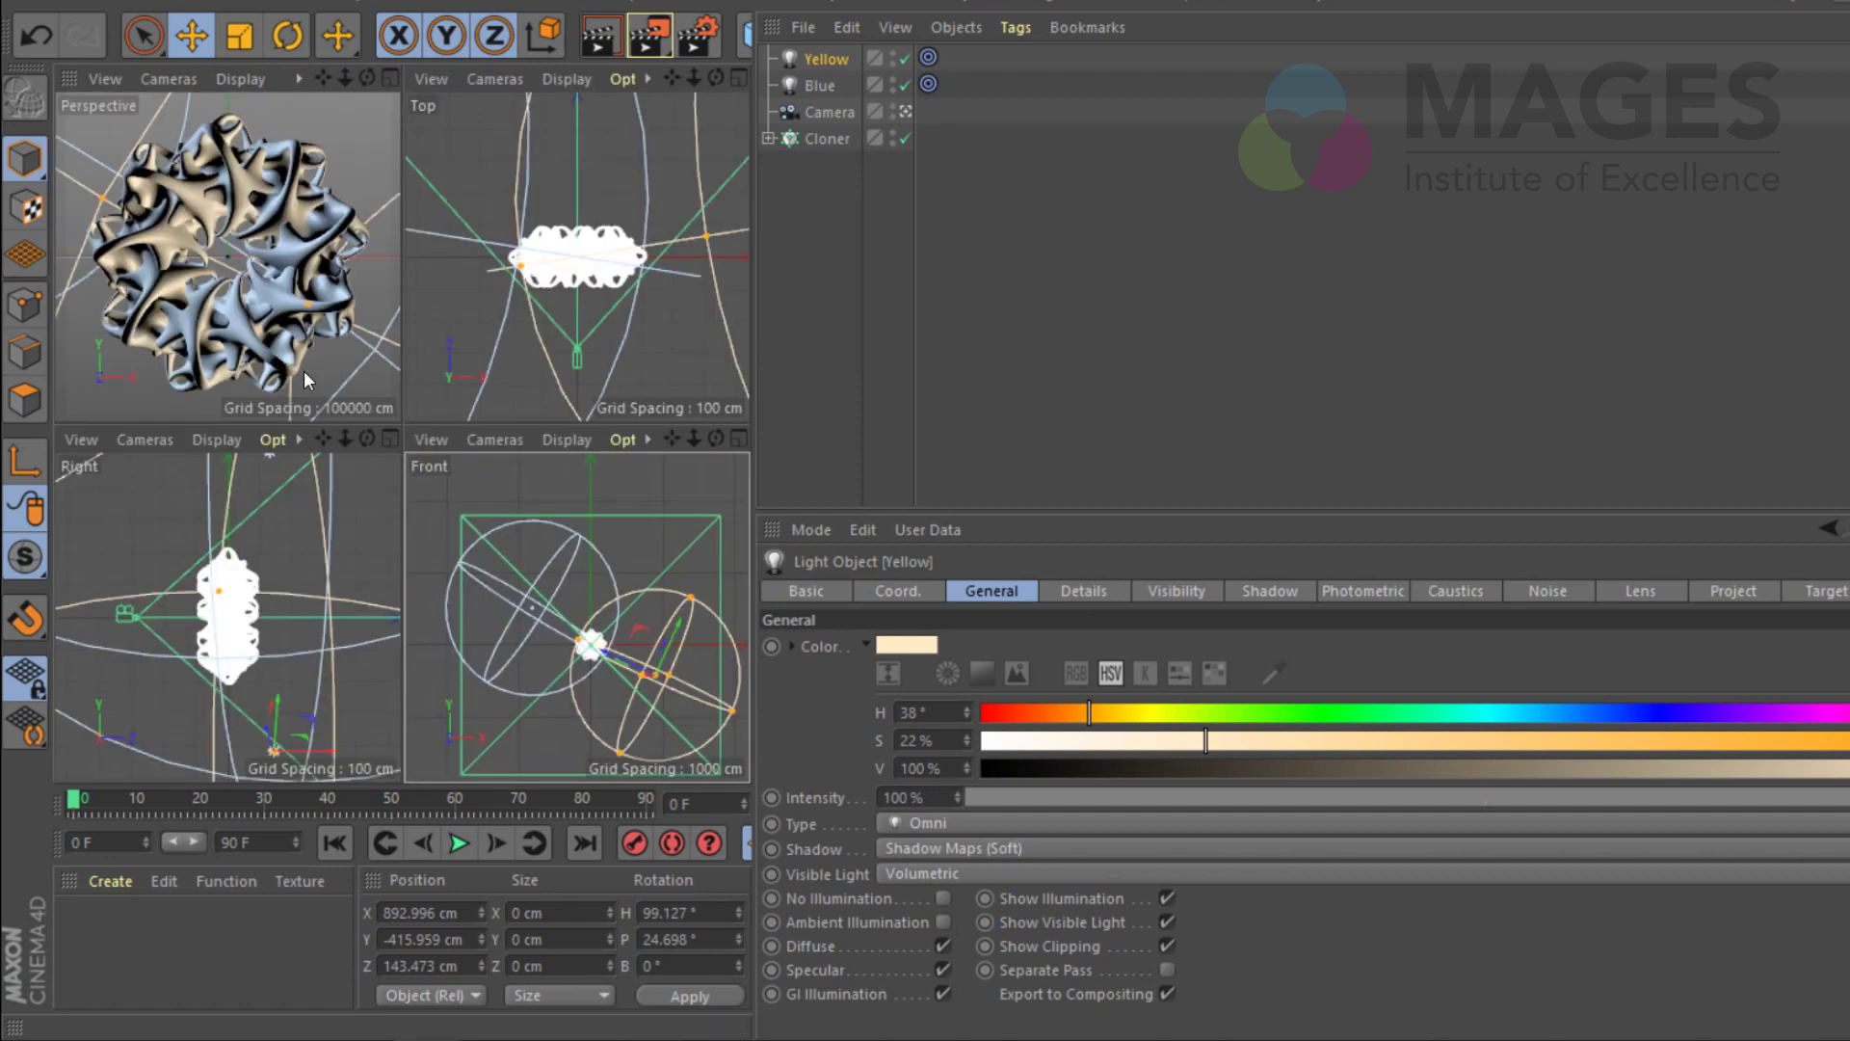
pyautogui.middleClick(319, 391)
pyautogui.click(807, 282)
pyautogui.click(602, 36)
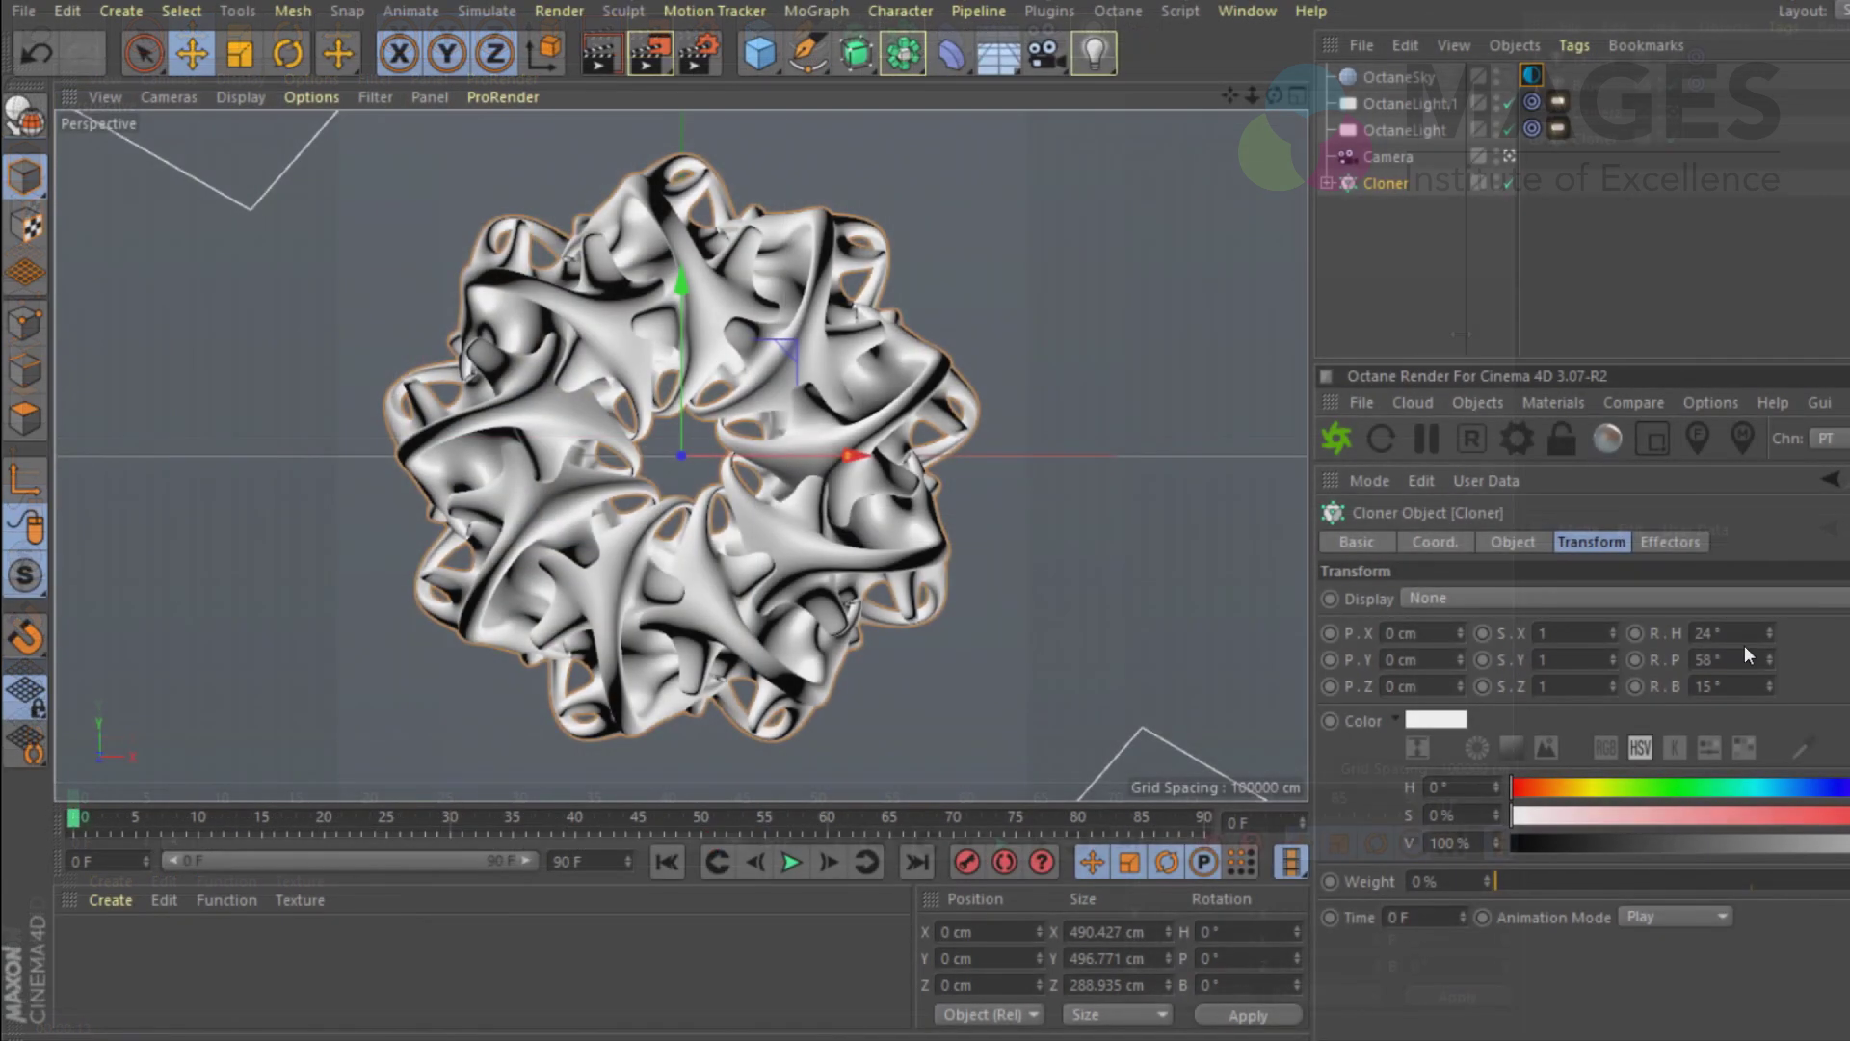
# Step: Select the Platonic object inside the Cloner and show its coordinates
pyautogui.keyDown('ctrl'); pyautogui.click(1327, 183); pyautogui.keyUp('ctrl')
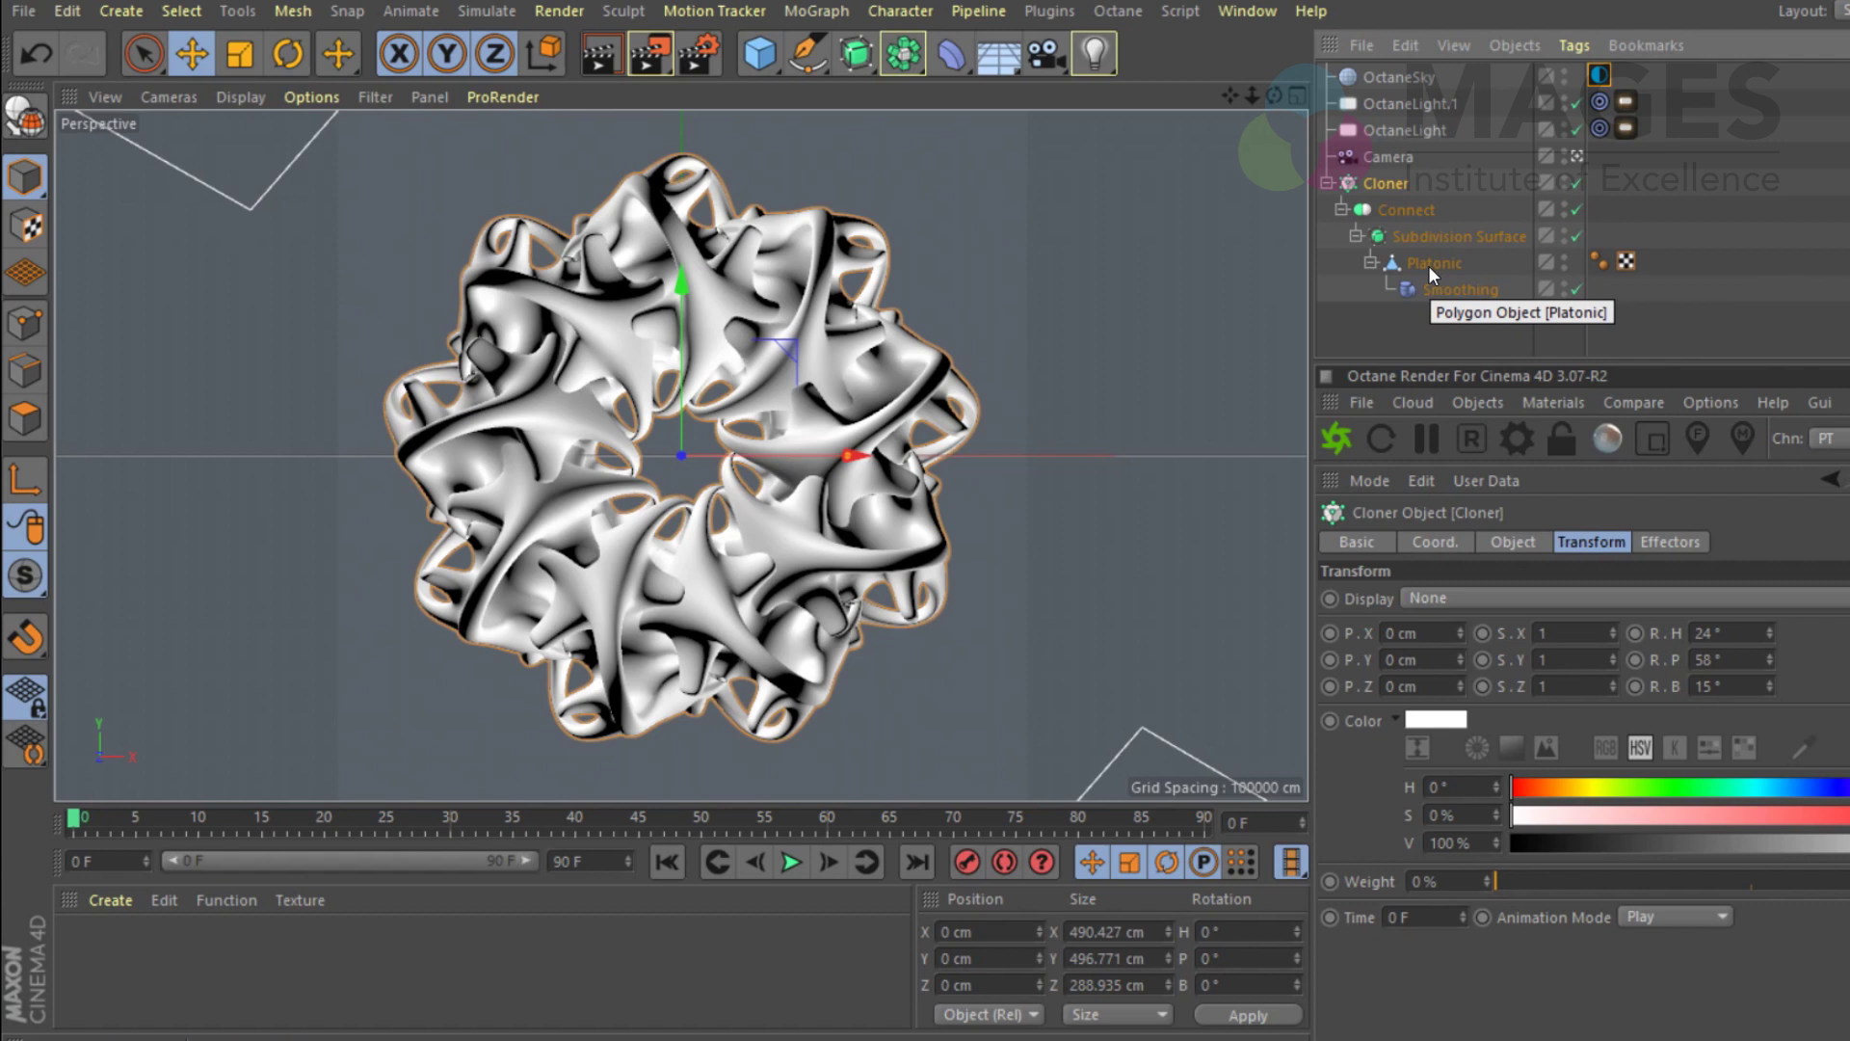
pyautogui.click(1428, 265)
pyautogui.click(1414, 542)
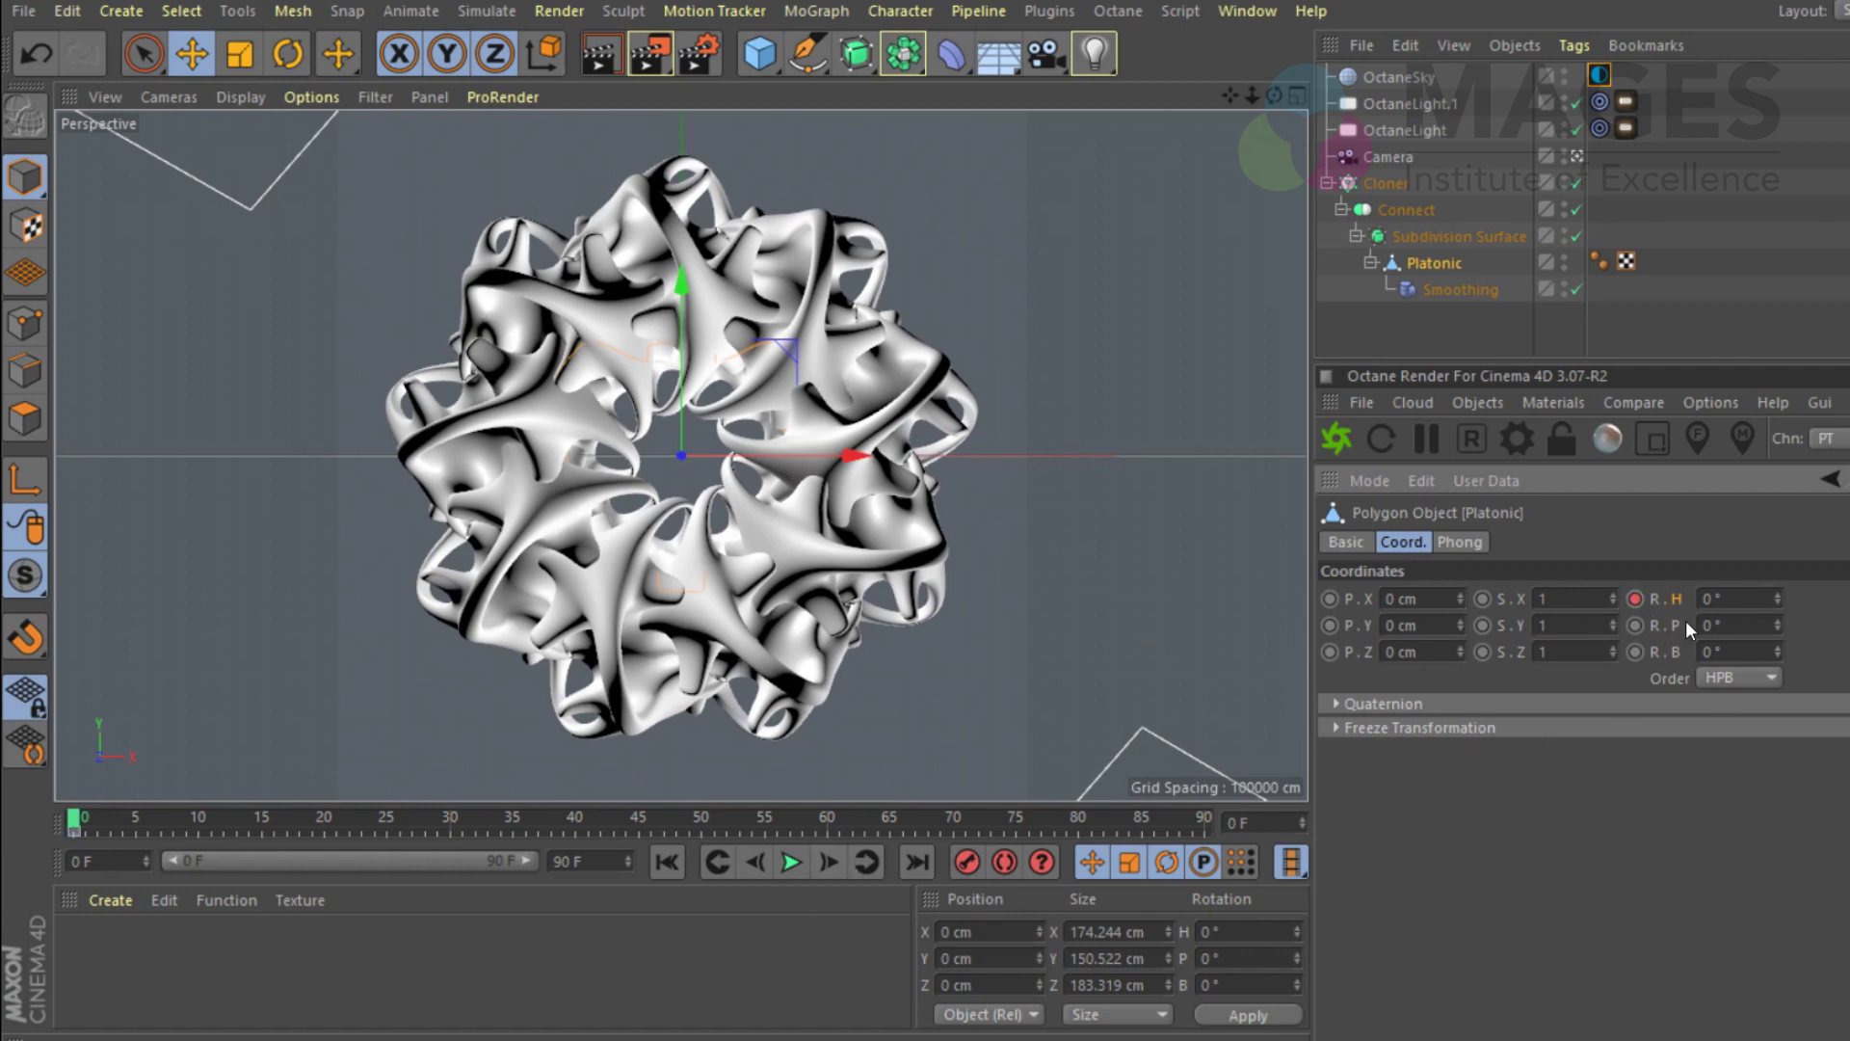
# Step: At frame 90, rotate the Platonic's heading, disable the Connect object, and keyframe the rotation
pyautogui.click(917, 858)
pyautogui.moveTo(1779, 599)
pyautogui.mouseDown()
pyautogui.moveTo(1846, 599)
pyautogui.moveTo(1781, 597)
pyautogui.mouseUp()
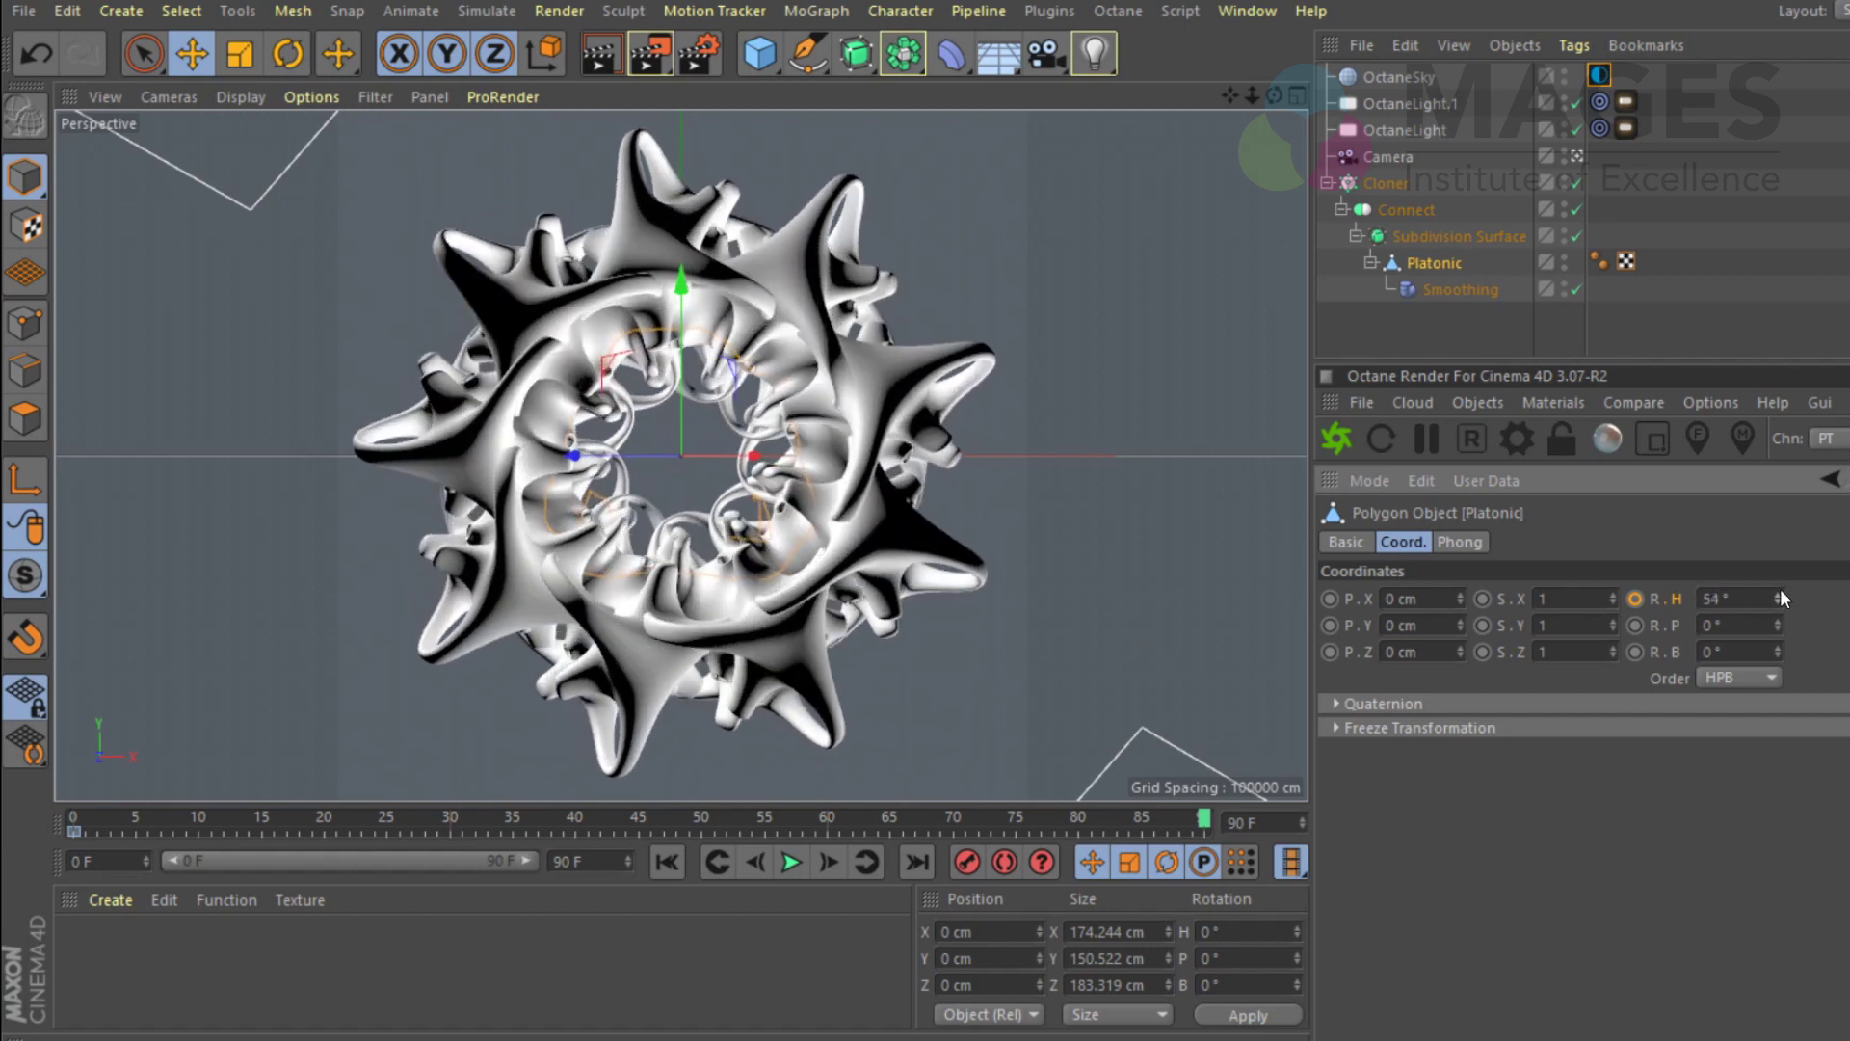
pyautogui.click(1576, 209)
pyautogui.moveTo(1779, 599)
pyautogui.mouseDown()
pyautogui.moveTo(1846, 599)
pyautogui.moveTo(1755, 602)
pyautogui.mouseUp()
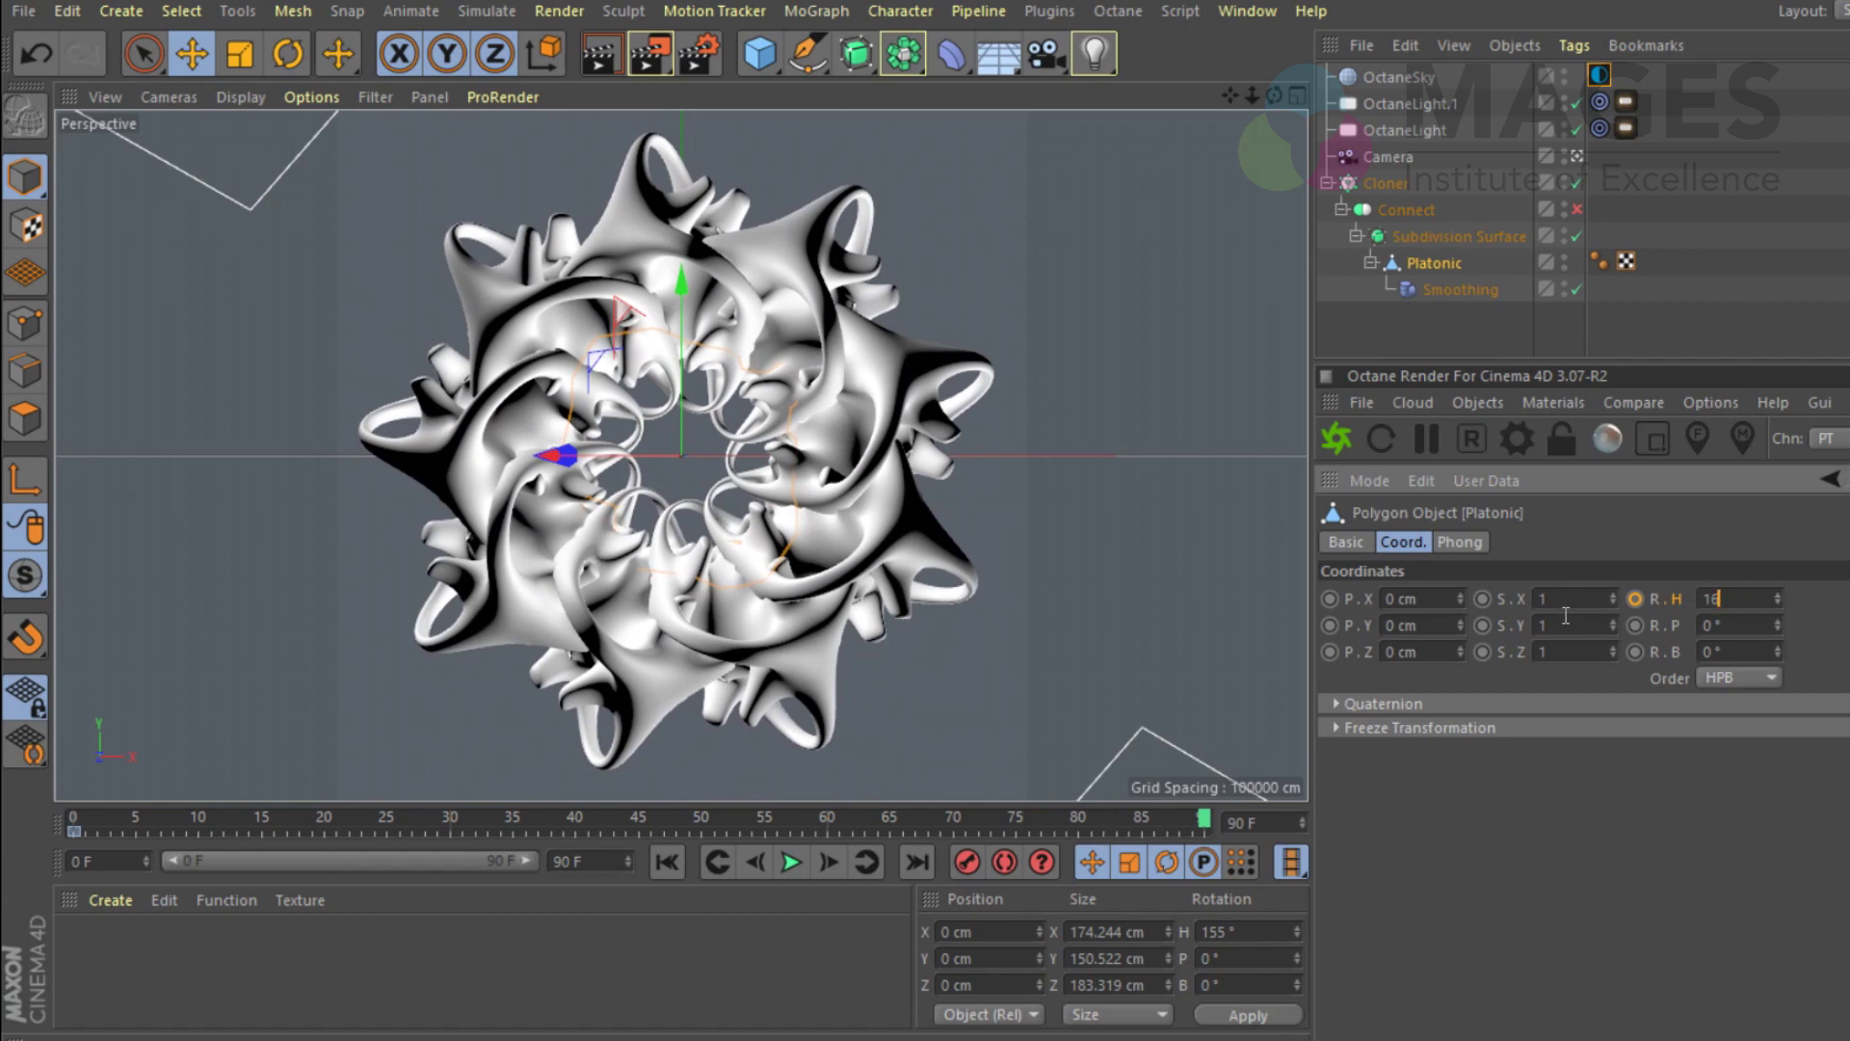
pyautogui.keyDown('ctrl'); pyautogui.click(1635, 598); pyautogui.keyUp('ctrl')
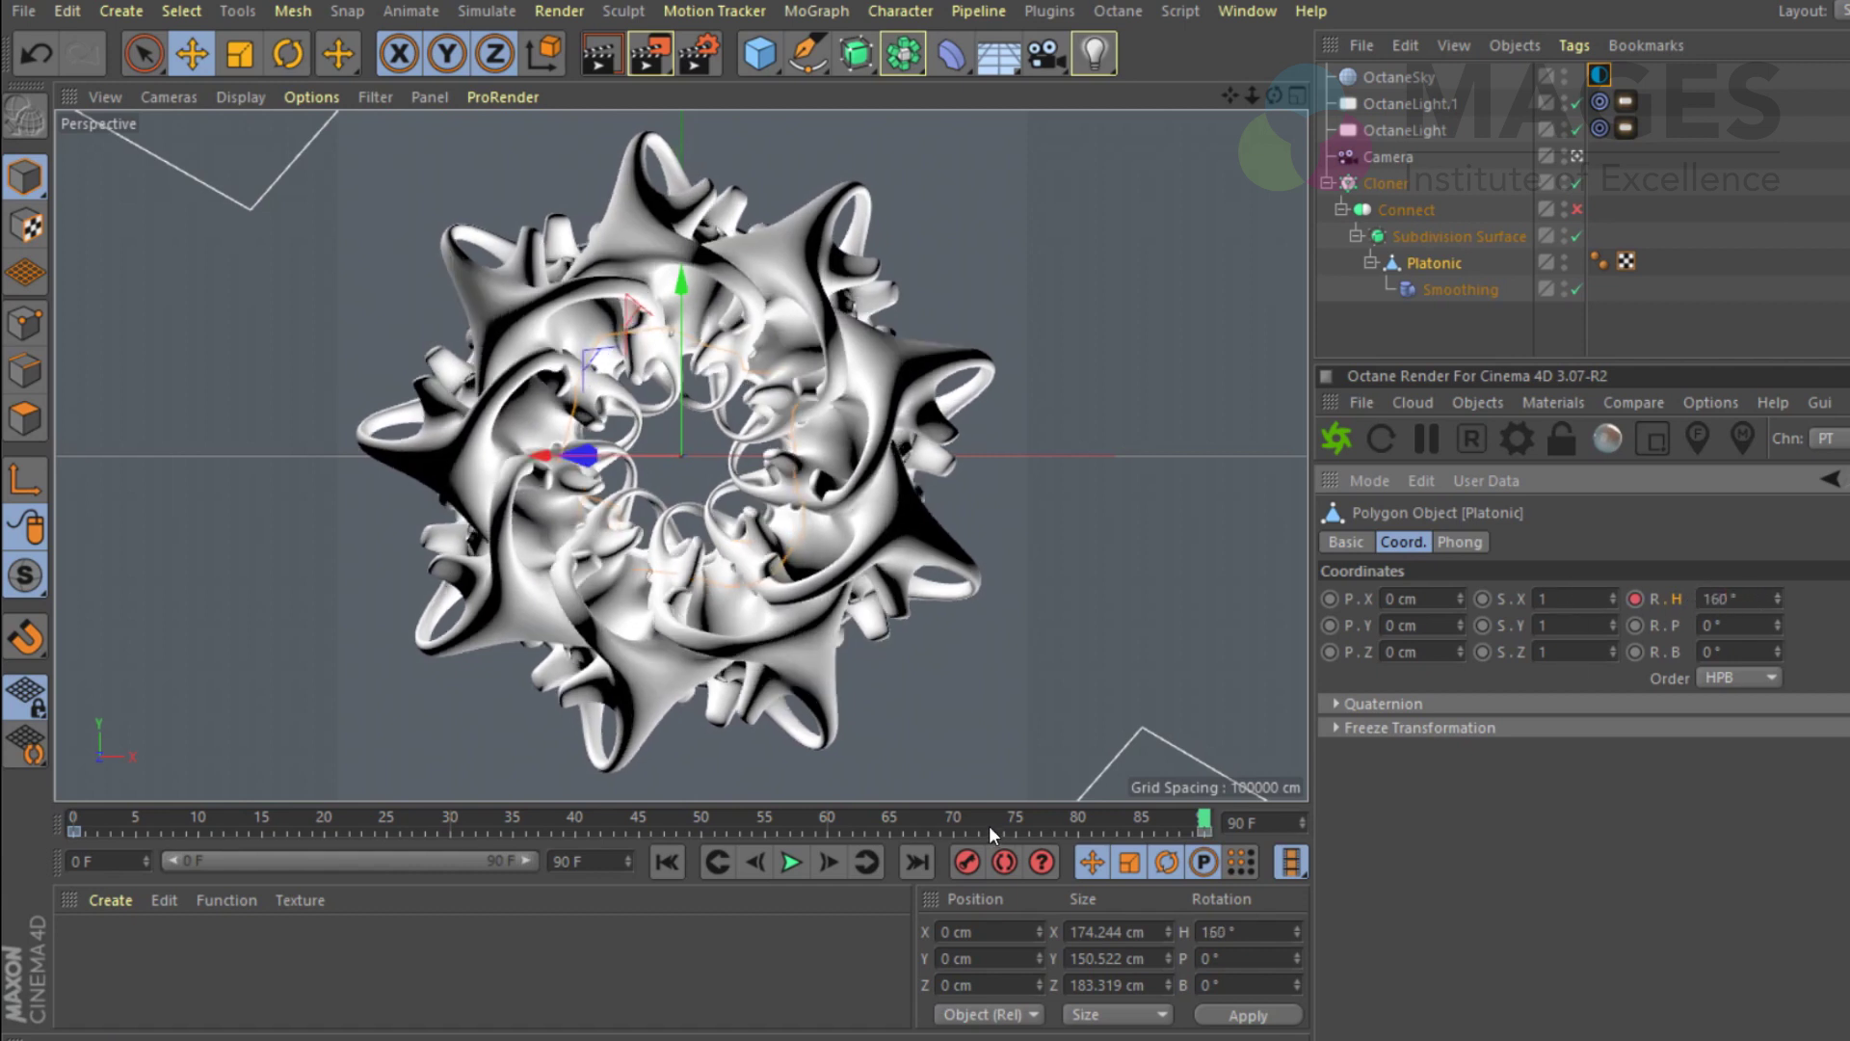
# Step: Raise the frame-90 heading to 229°, update its keyframe, and play the twisting animation
pyautogui.click(664, 862)
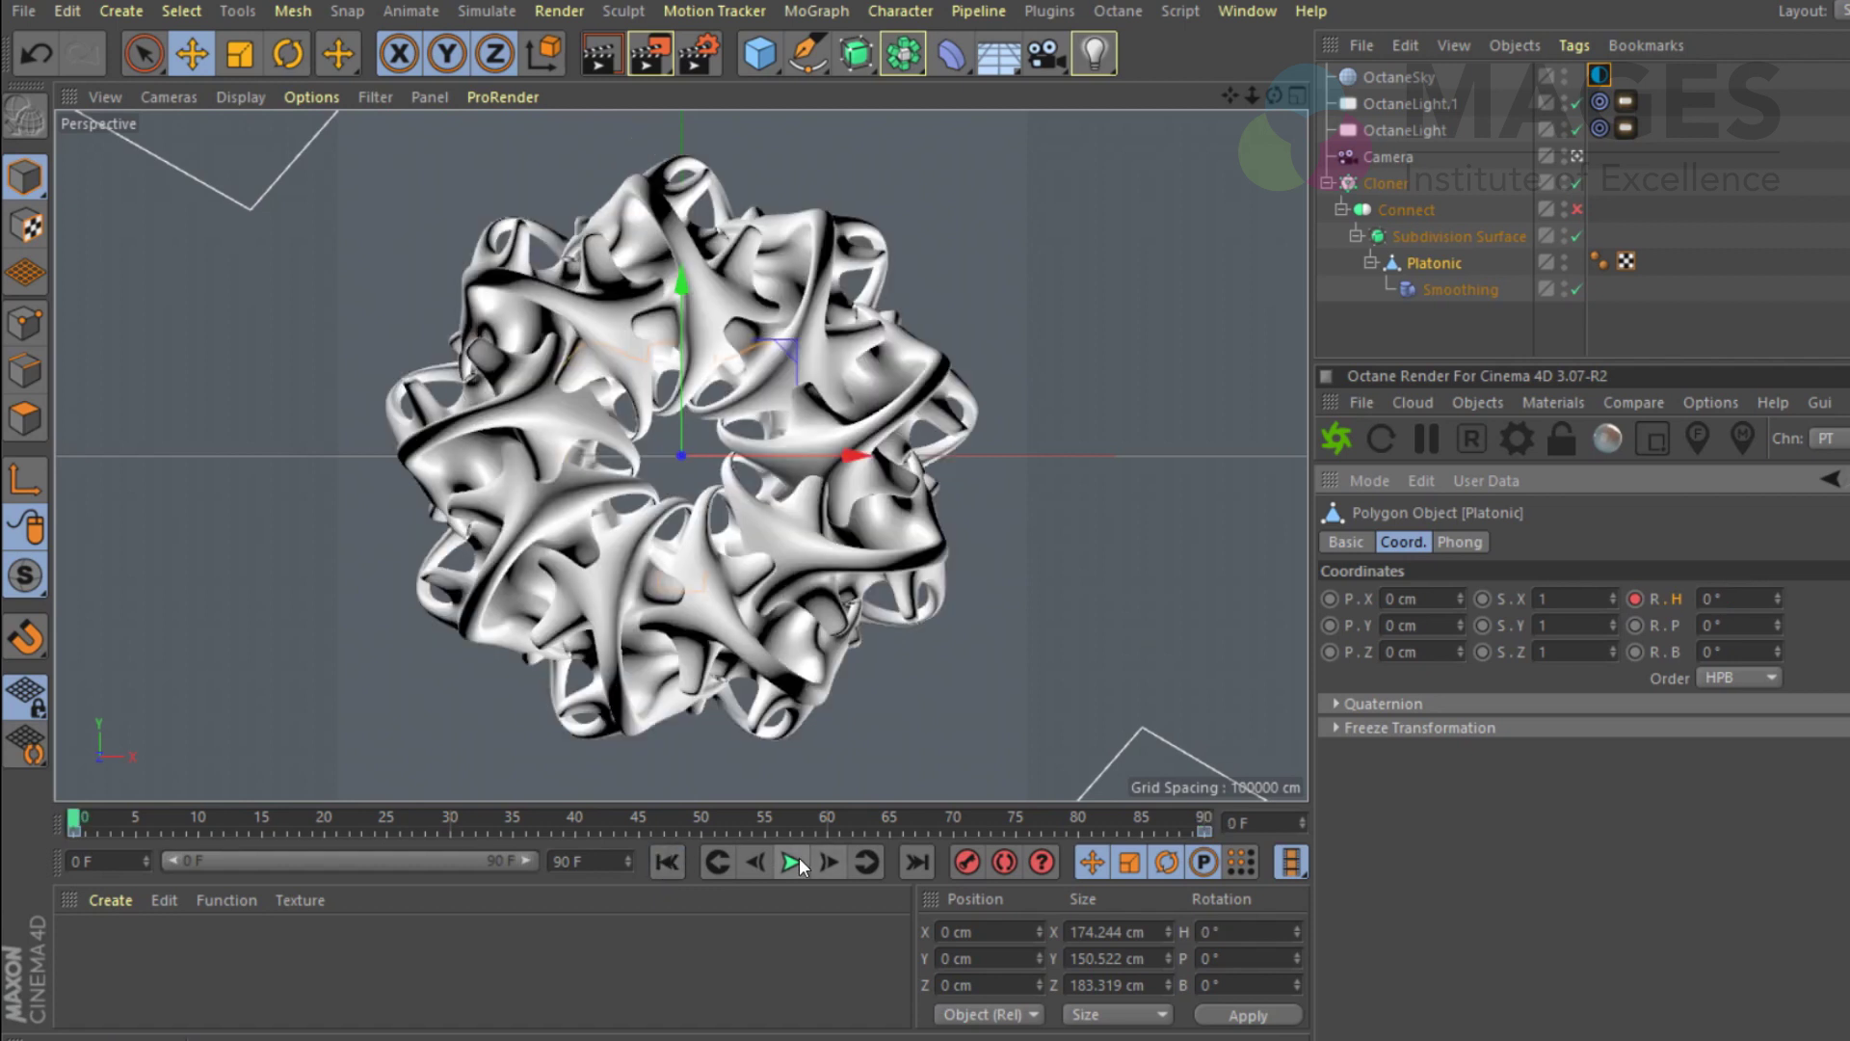
pyautogui.click(1205, 823)
pyautogui.moveTo(1778, 598)
pyautogui.mouseDown()
pyautogui.moveTo(1777, 557)
pyautogui.moveTo(1776, 593)
pyautogui.mouseUp()
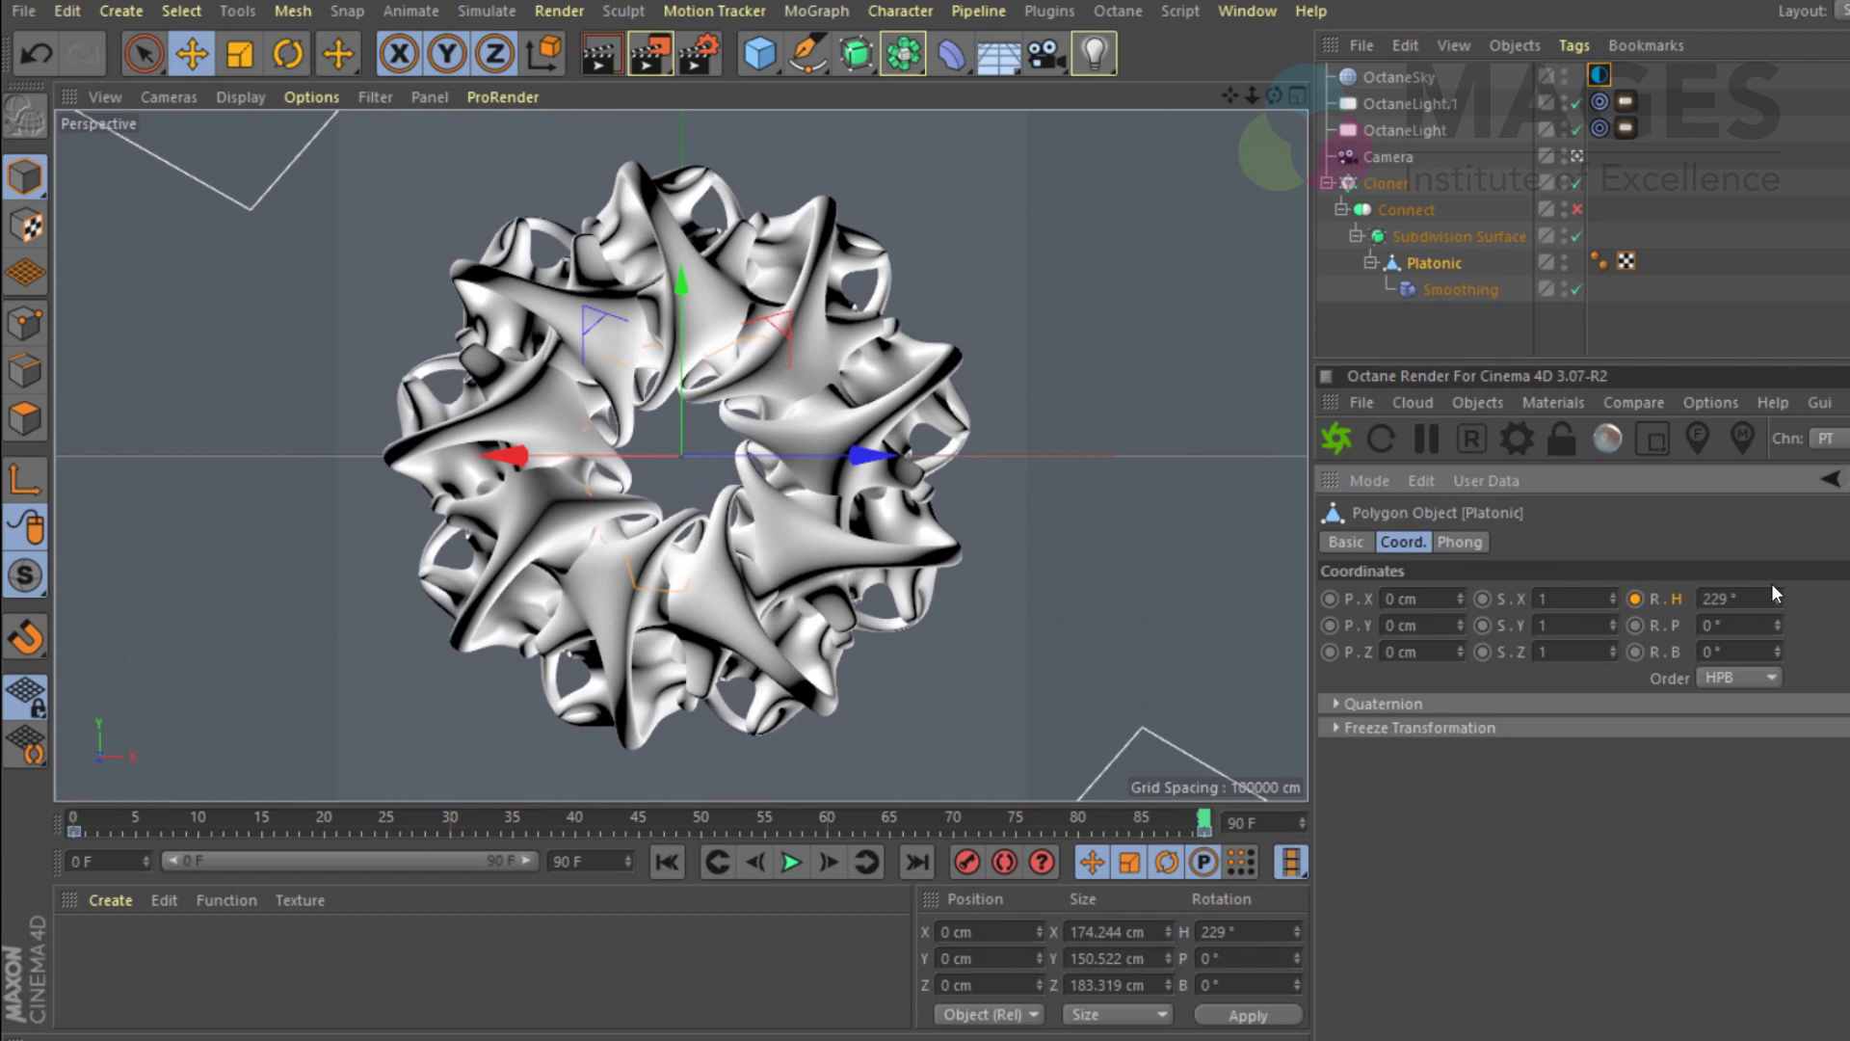
pyautogui.click(1636, 598)
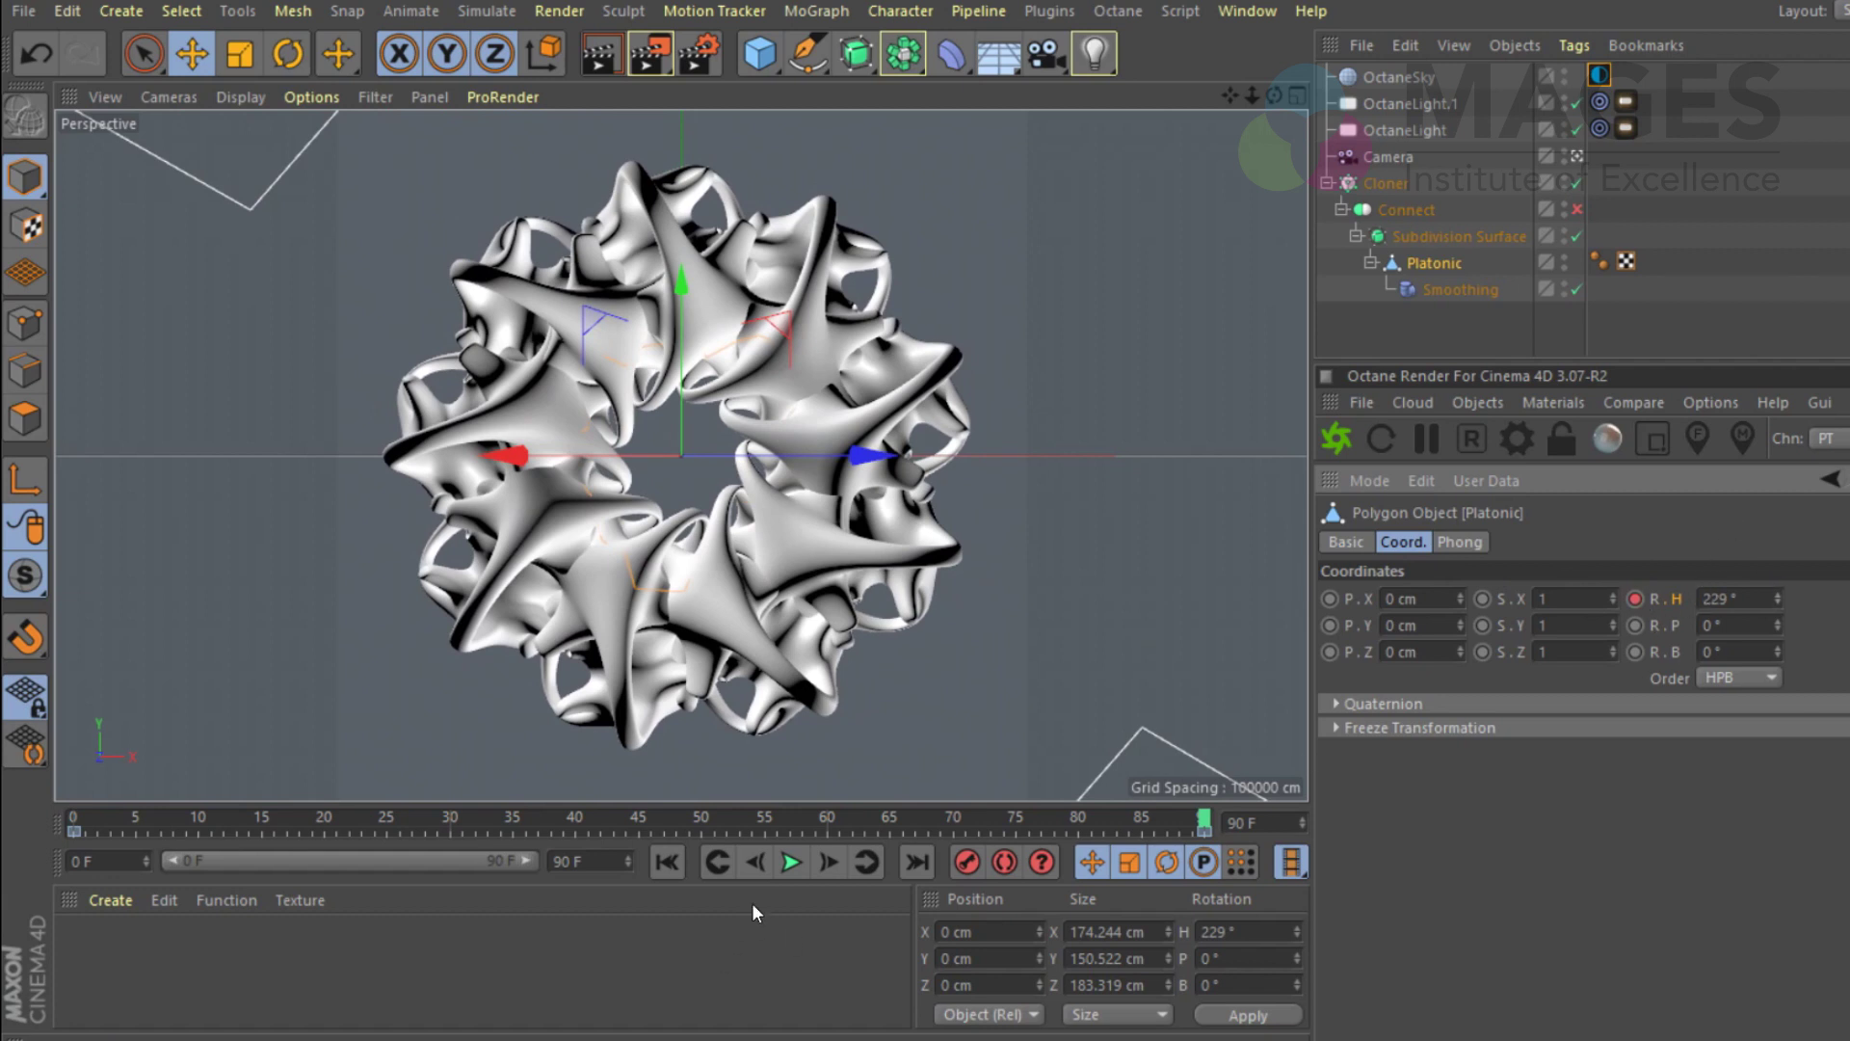
pyautogui.click(790, 862)
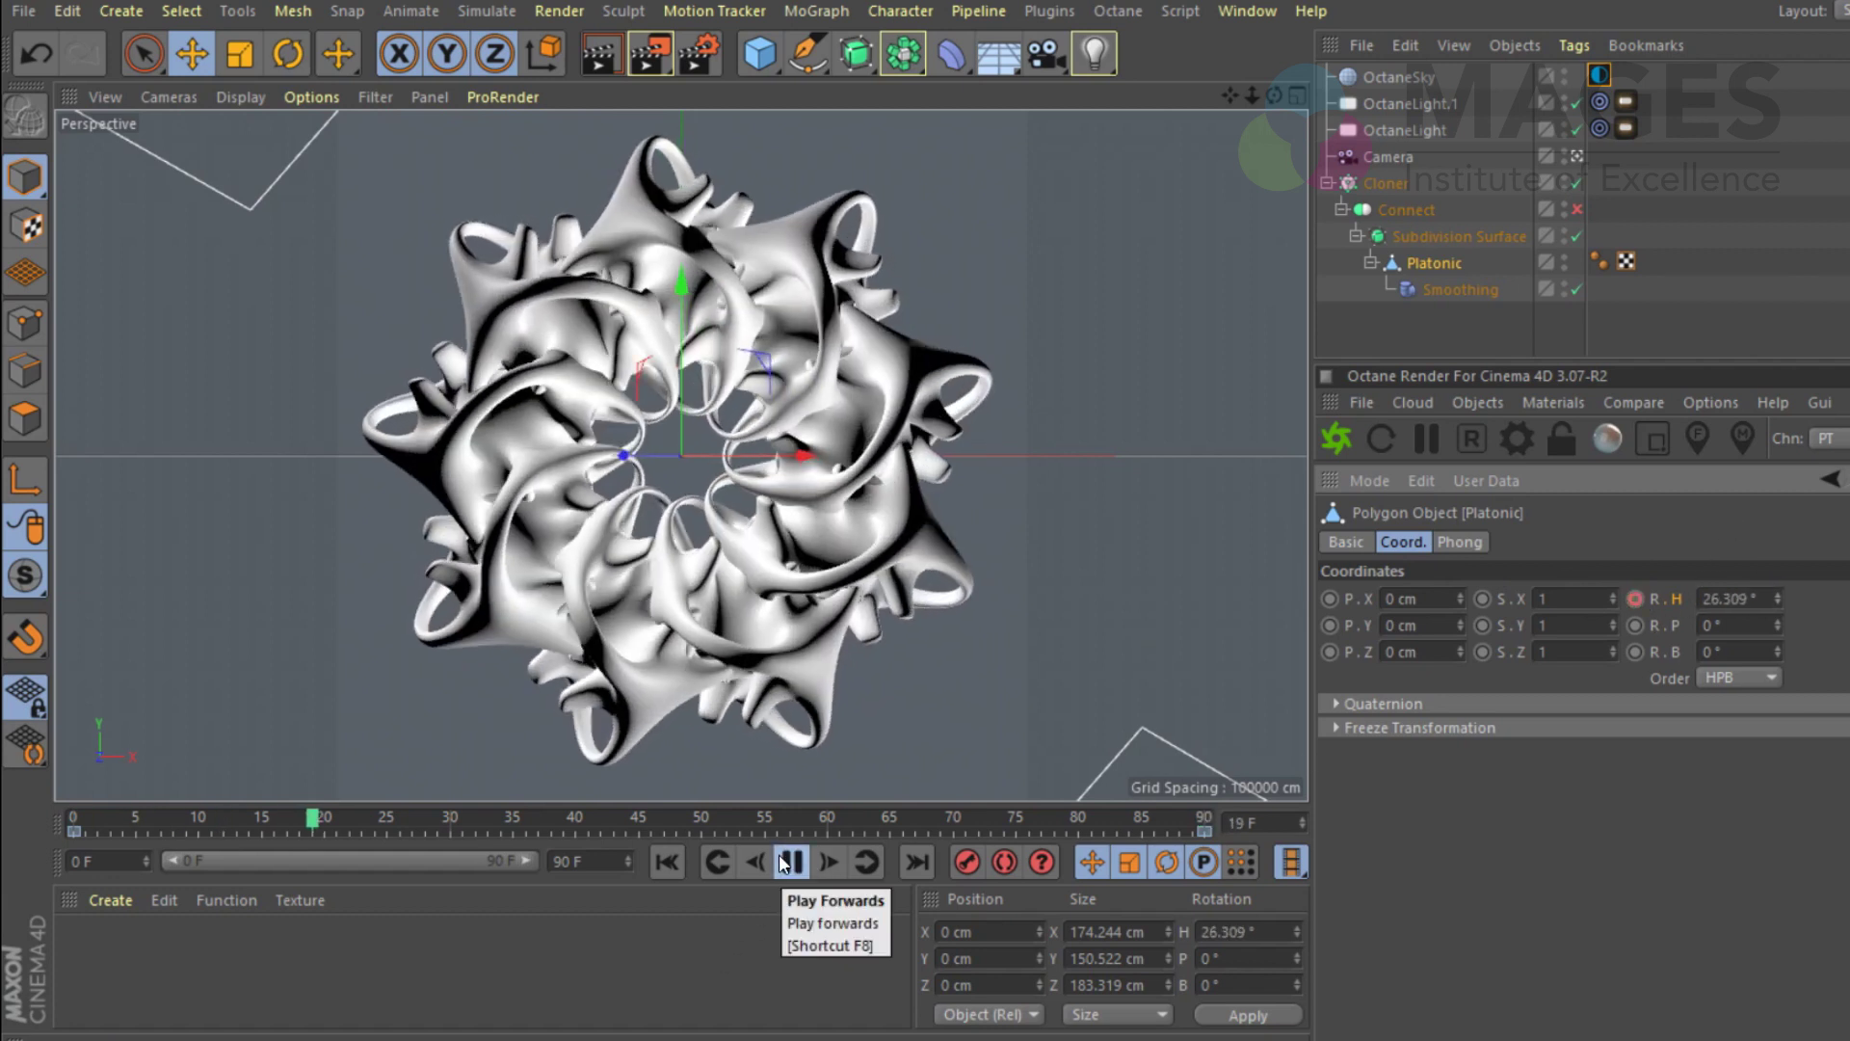